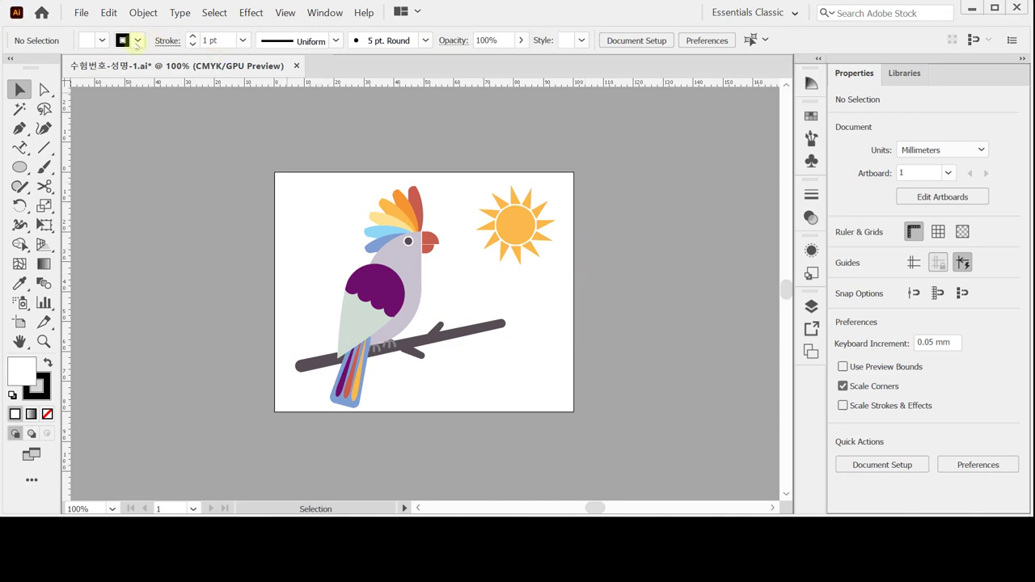
Step: Create a new CMYK document in millimeters, 100 mm wide and 80 mm high
{"action": "left_click", "coordinate": [81, 13]}
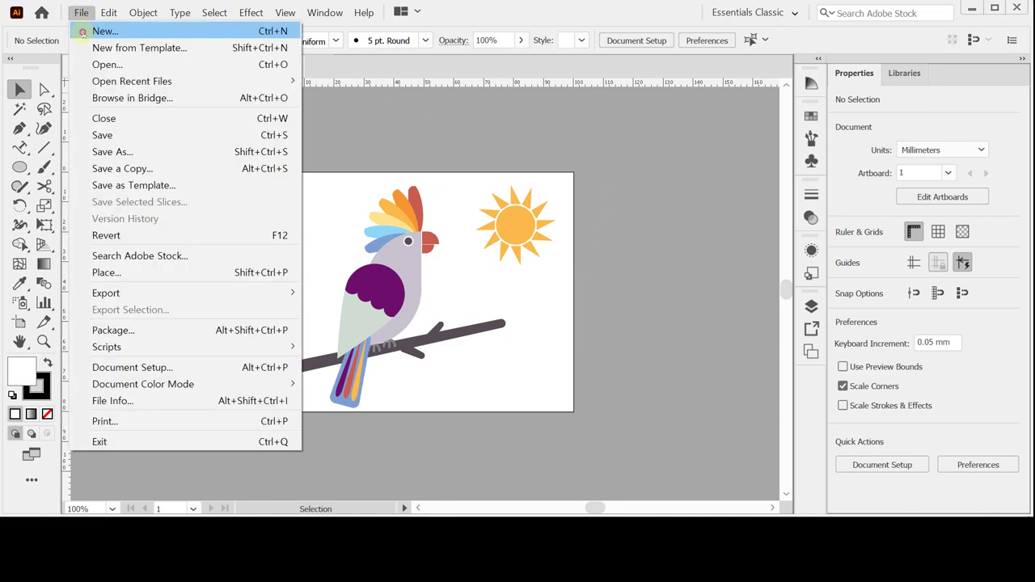
{"action": "left_click", "coordinate": [103, 31]}
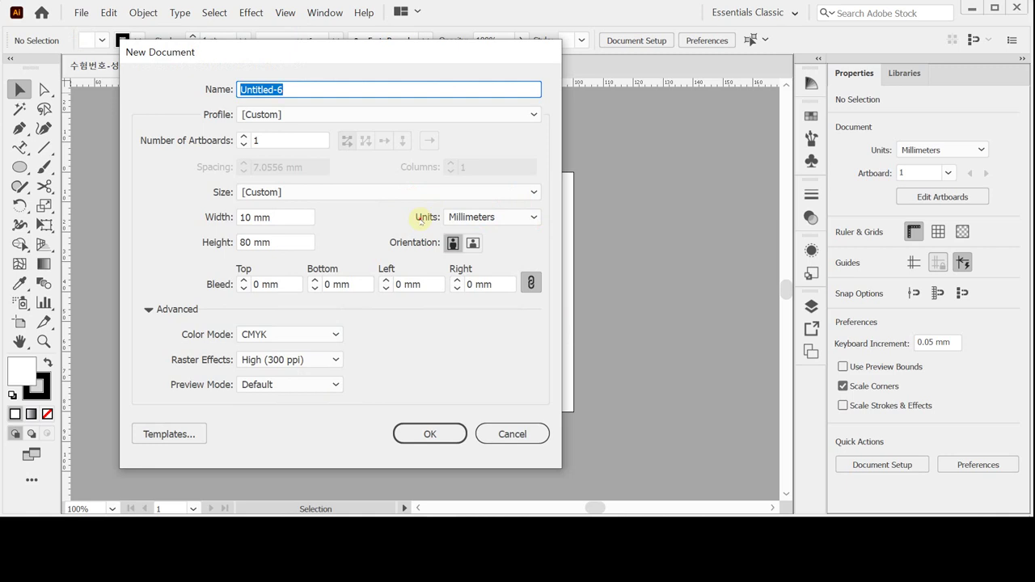
{"action": "left_click", "coordinate": [535, 216]}
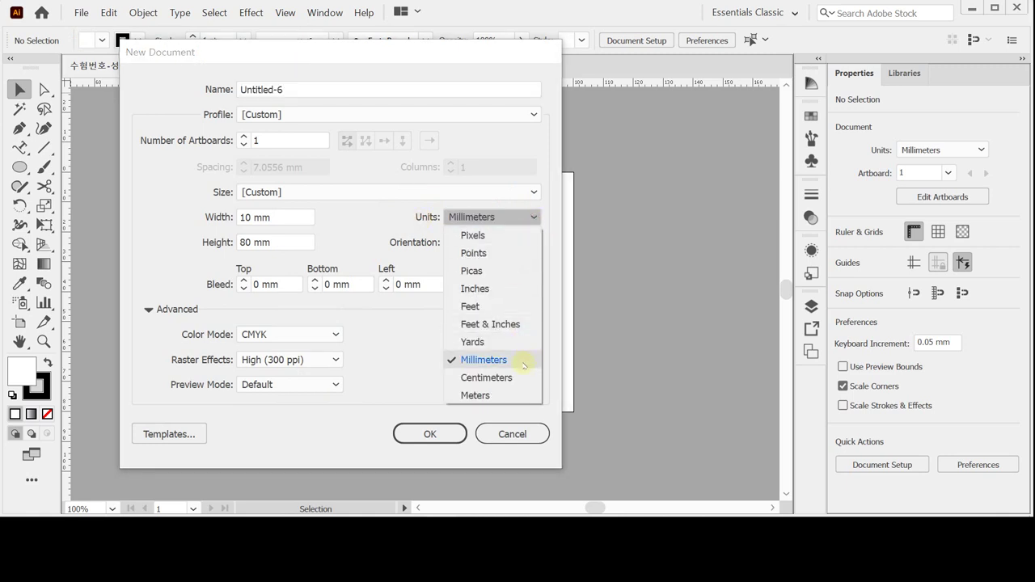
{"action": "left_click", "coordinate": [523, 364]}
{"action": "left_click", "coordinate": [284, 218]}
{"action": "key", "text": "BackSpace"}
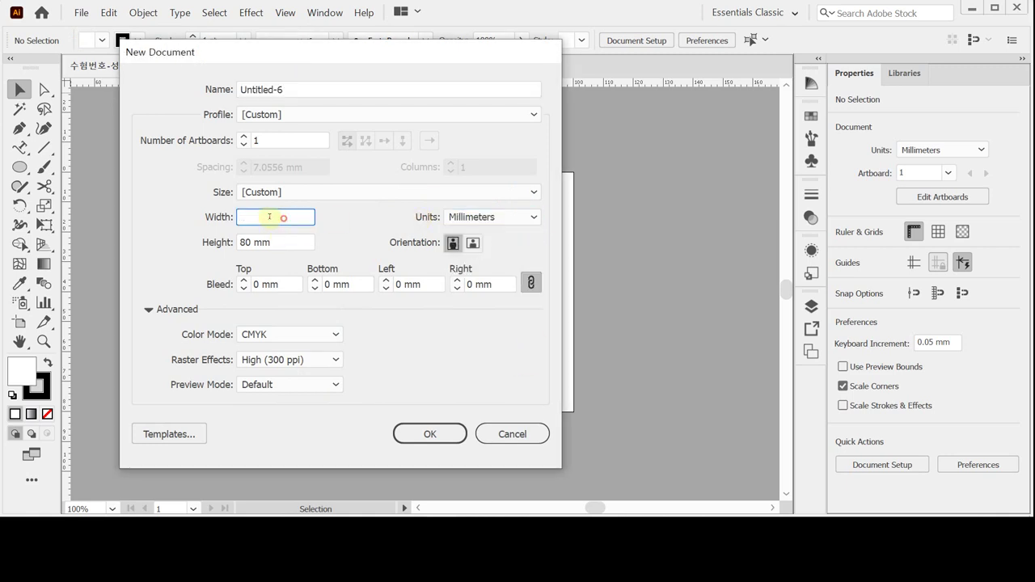
{"action": "left_click", "coordinate": [218, 217]}
{"action": "type", "text": "100"}
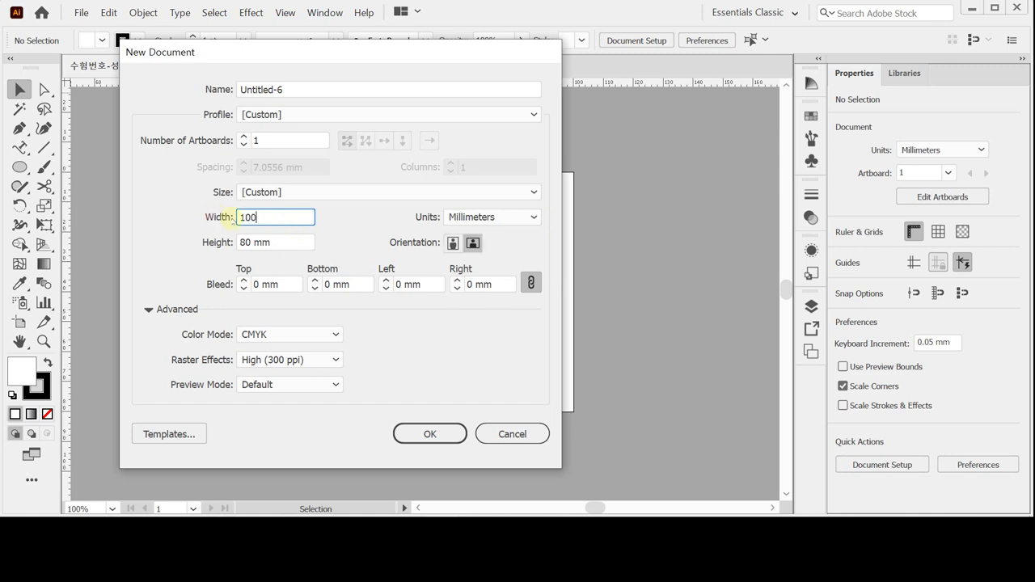
{"action": "left_click", "coordinate": [279, 244]}
{"action": "left_click", "coordinate": [234, 245]}
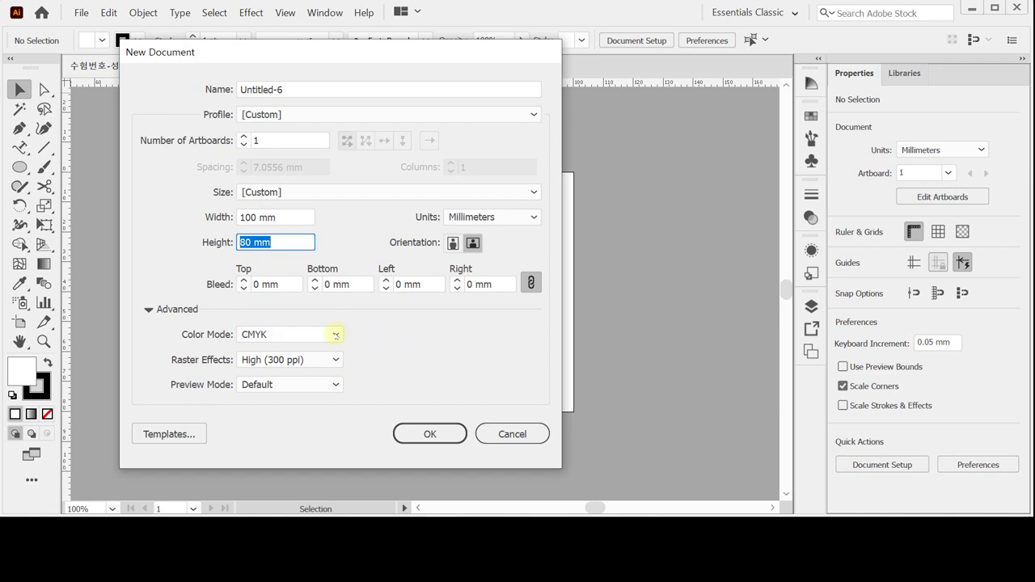
{"action": "left_click", "coordinate": [434, 435]}
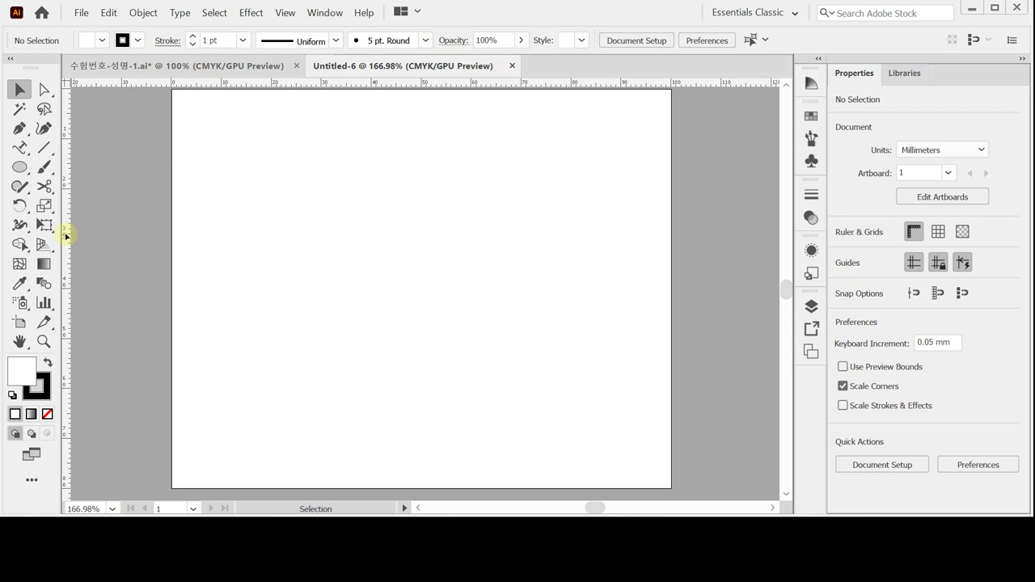
Step: Paste the copied guides, two horizontal and one vertical, onto the new artboard and deselect them
{"action": "key", "text": "ctrl"}
{"action": "key", "text": "ctrl+v"}
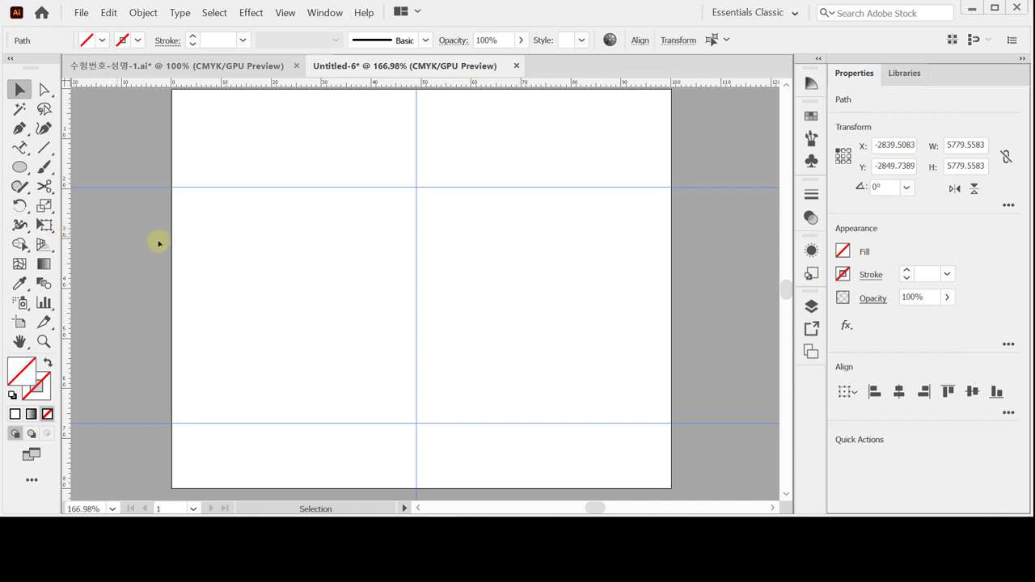
{"action": "left_click", "coordinate": [168, 242]}
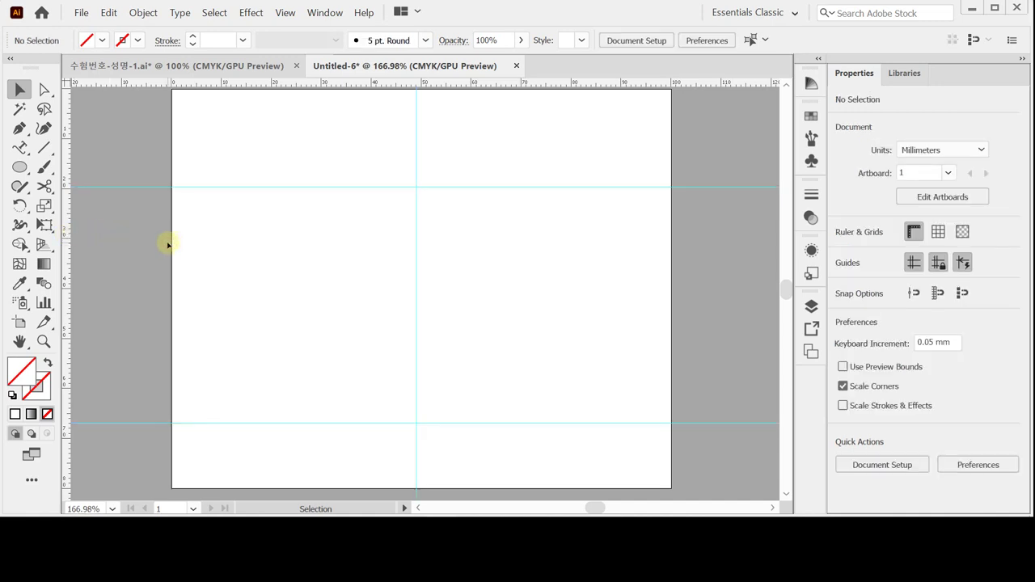
Step: Save the document in the GTQ folder as the Adobe Illustrator file 수험번호-성명-1, with the Illustrator 2020 version options
{"action": "key", "text": "ctrl"}
{"action": "key", "text": "ctrl+s"}
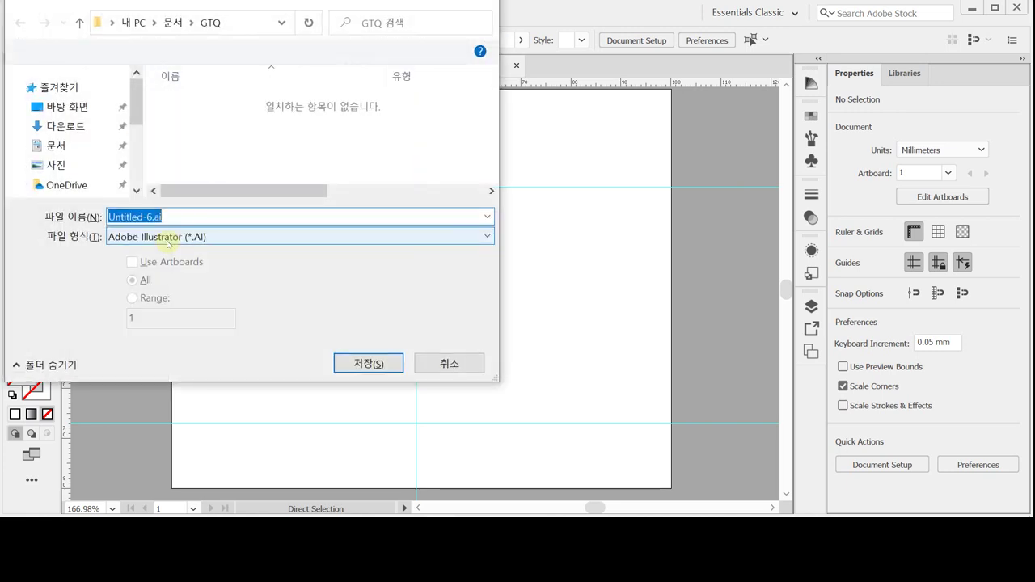
{"action": "scroll", "coordinate": [104, 194], "scroll_direction": "down", "scroll_amount": 3}
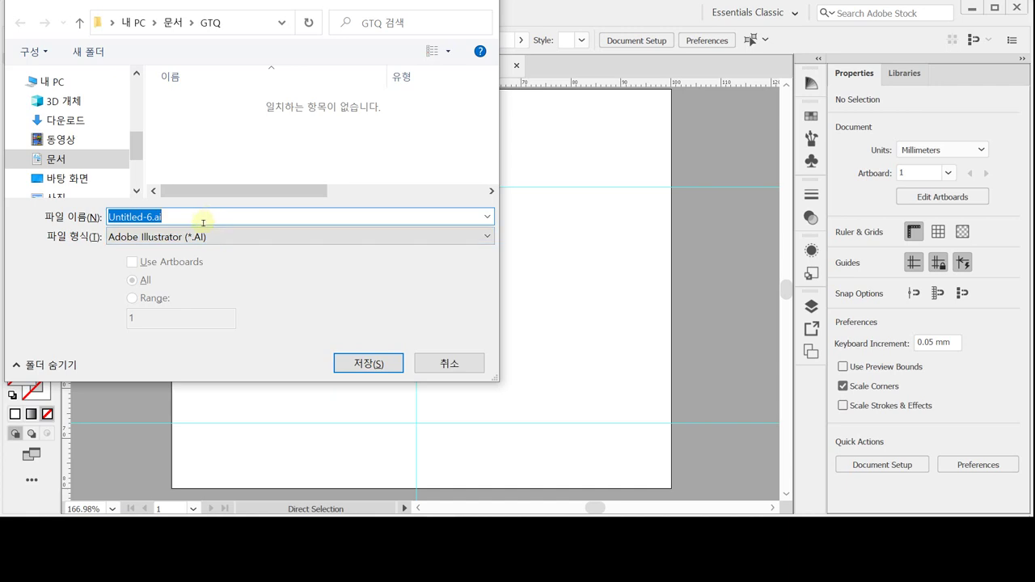
{"action": "type", "text": "t"}
{"action": "key", "text": "BackSpace"}
{"action": "type", "text": "ㅅ"}
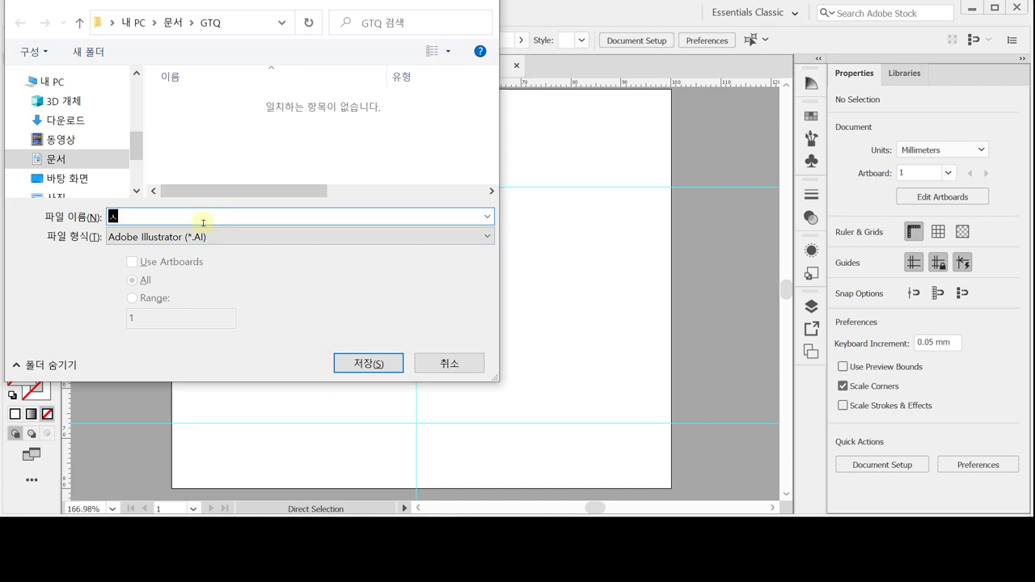
{"action": "type", "text": "ㅜ험번호"}
{"action": "type", "text": "-성명"}
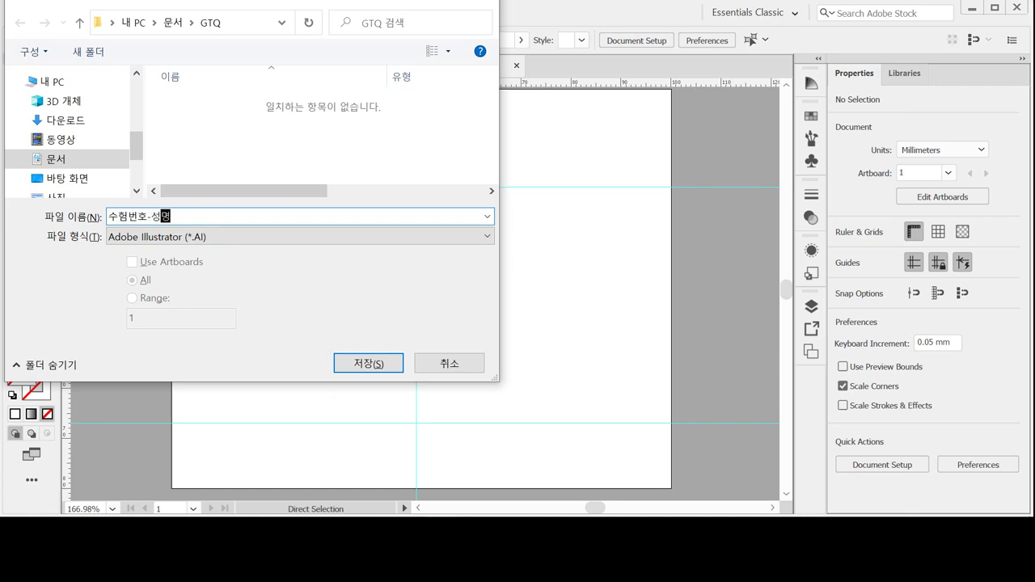
{"action": "type", "text": "-1"}
{"action": "left_click", "coordinate": [368, 364]}
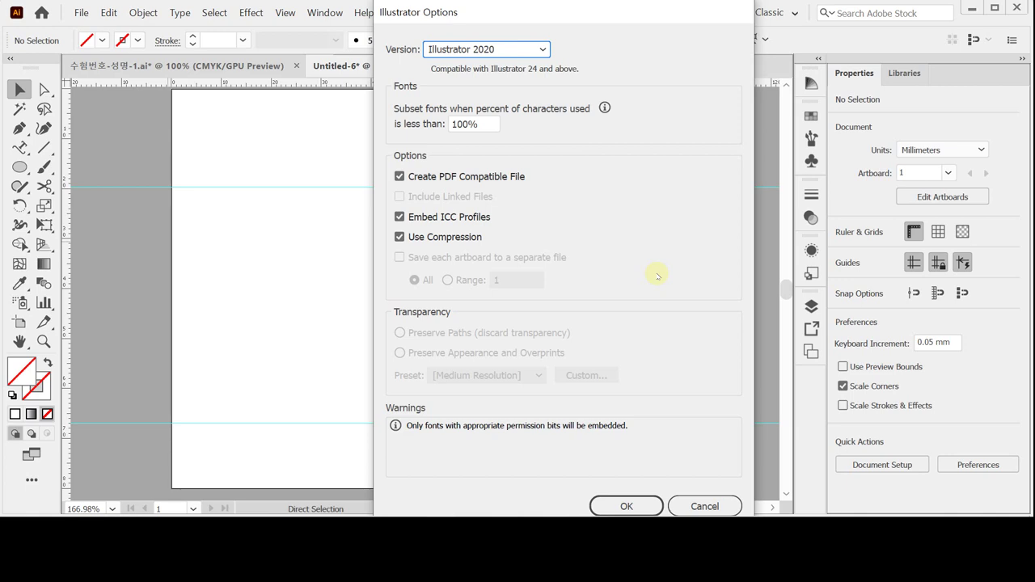
{"action": "key", "text": "Escape"}
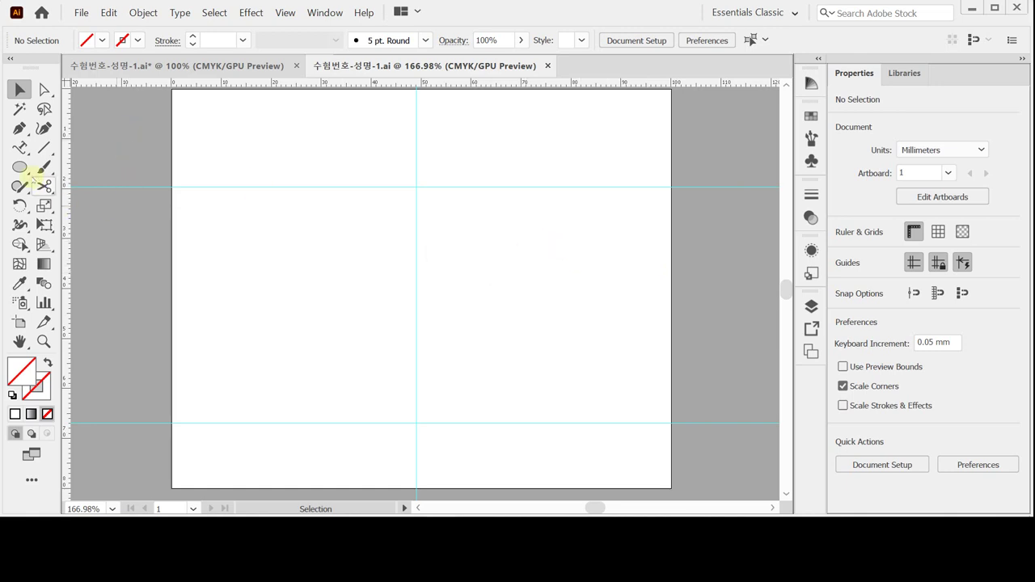
Step: Detach the shape tools into a floating panel beside the artboard, and choose the Essentials Classic workspace
{"action": "left_click", "coordinate": [20, 167]}
{"action": "left_click", "coordinate": [20, 167]}
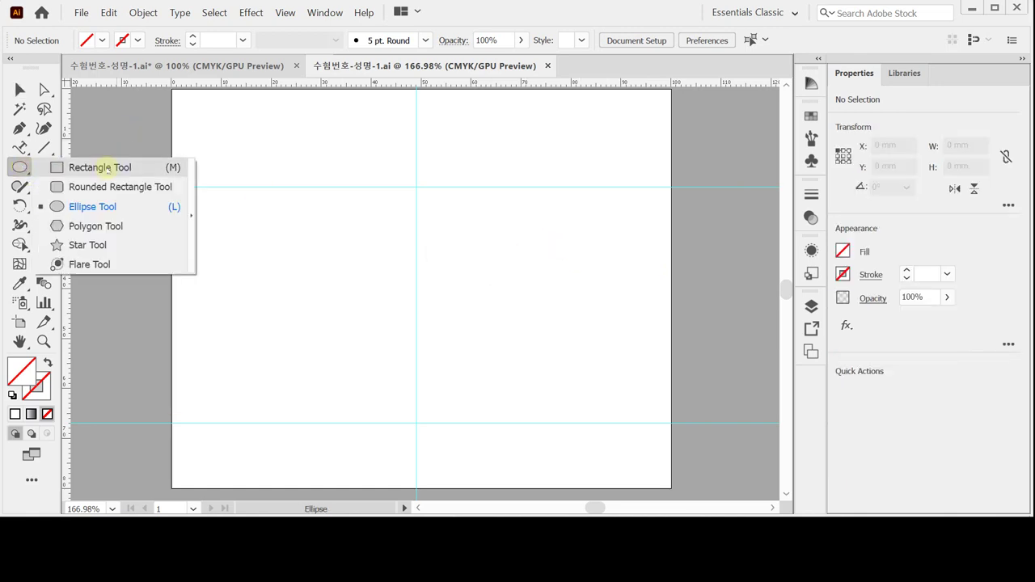
{"action": "left_click", "coordinate": [88, 159]}
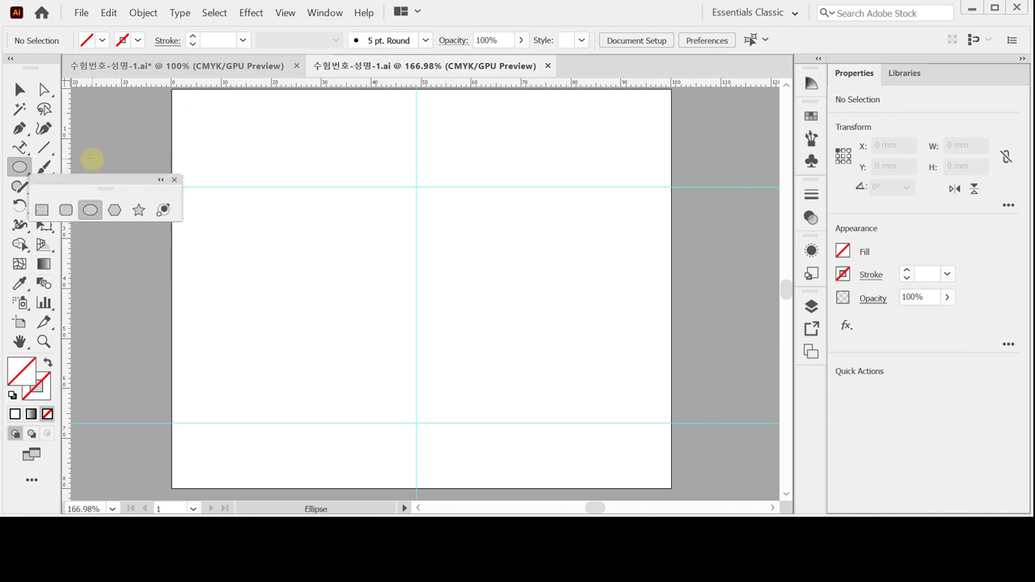
{"action": "left_click_drag", "start_coordinate": [88, 178], "coordinate": [181, 145]}
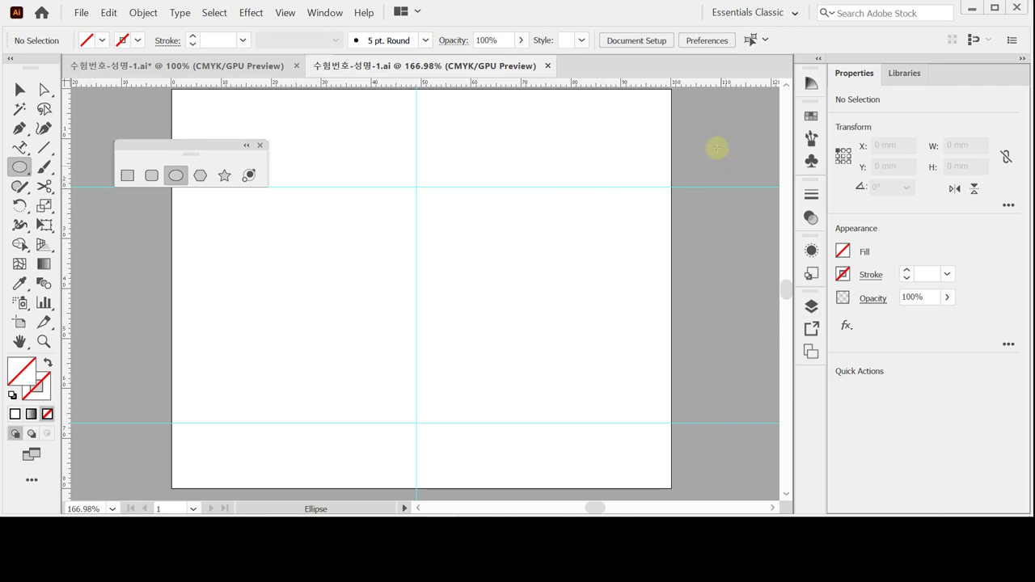
{"action": "left_click", "coordinate": [783, 15]}
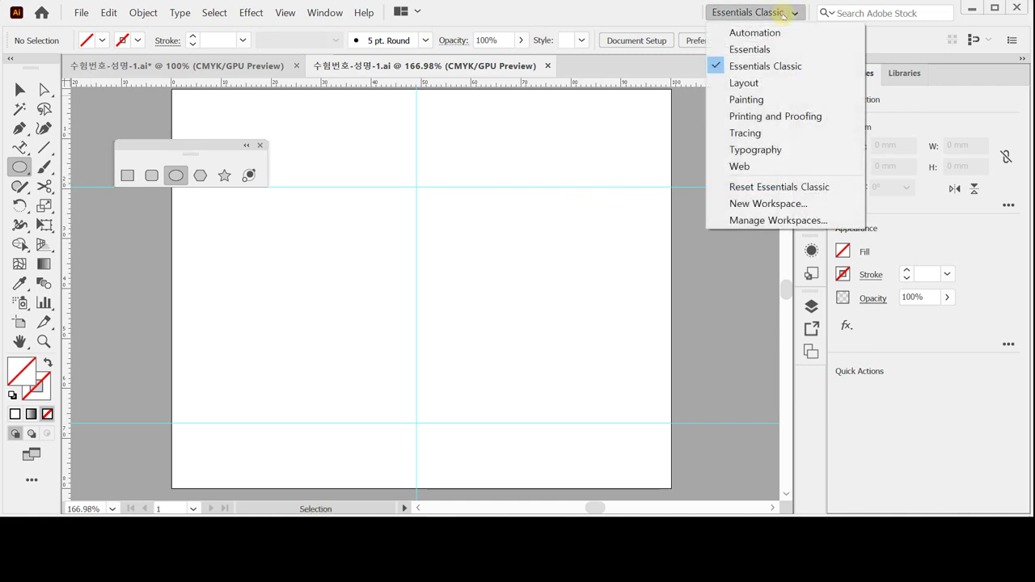
{"action": "left_click", "coordinate": [809, 66]}
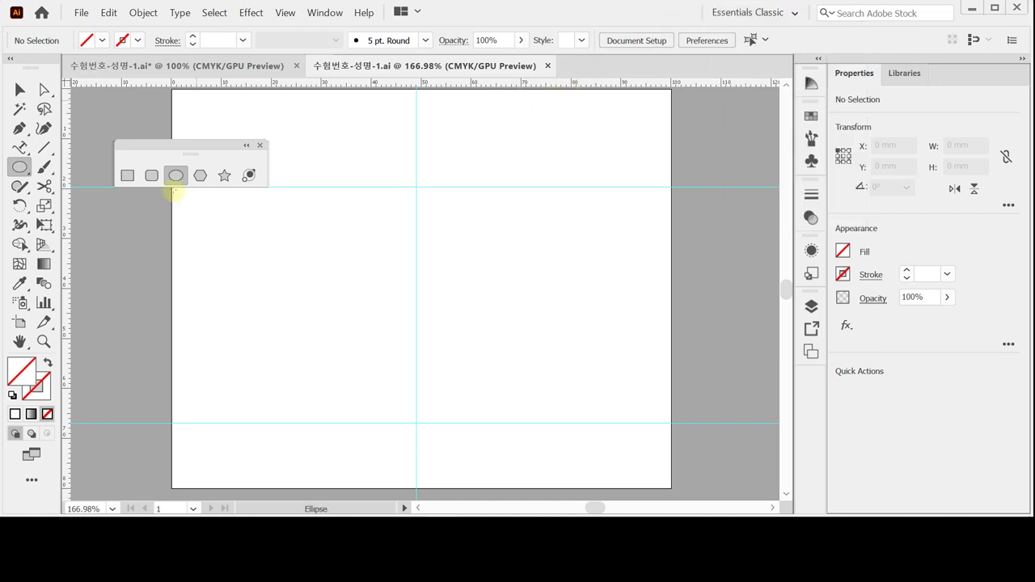
Step: With default fill and stroke, draw a 38 × 38 mm circle and move it up to roughly centre on the vertical guide
{"action": "left_click", "coordinate": [13, 396]}
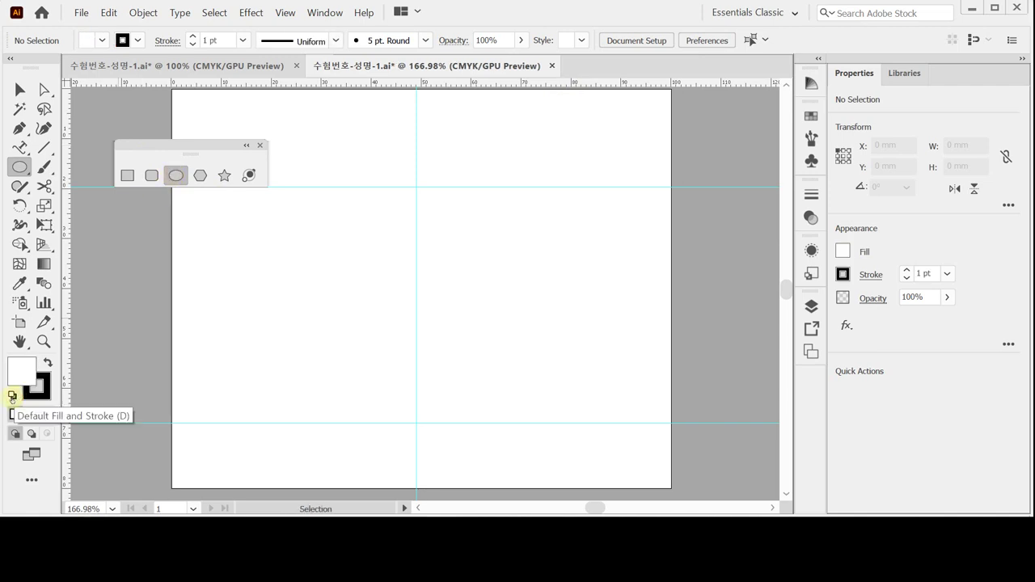
{"action": "left_click", "coordinate": [338, 222]}
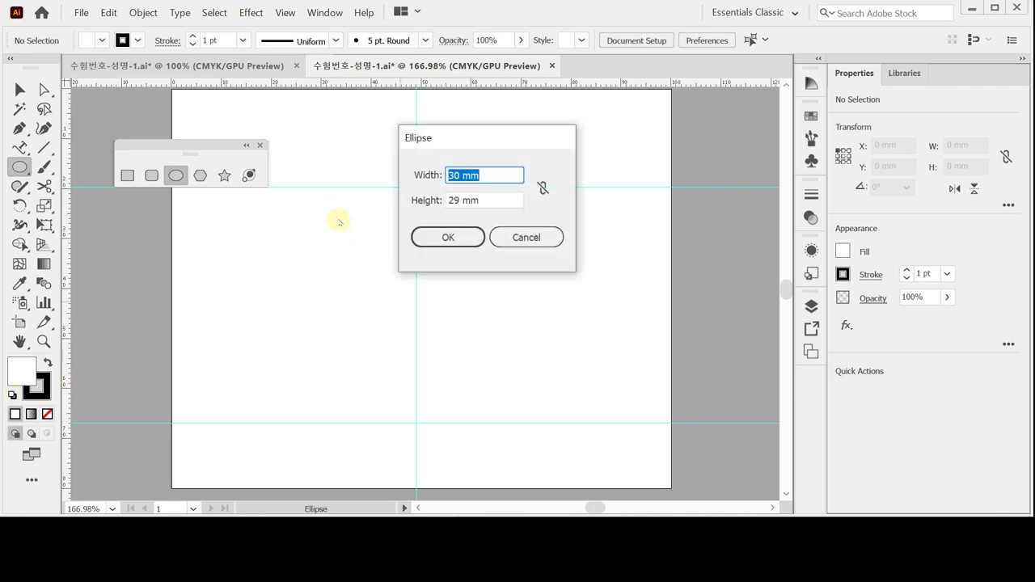
{"action": "type", "text": "3"}
{"action": "key", "text": "Tab"}
{"action": "type", "text": "8"}
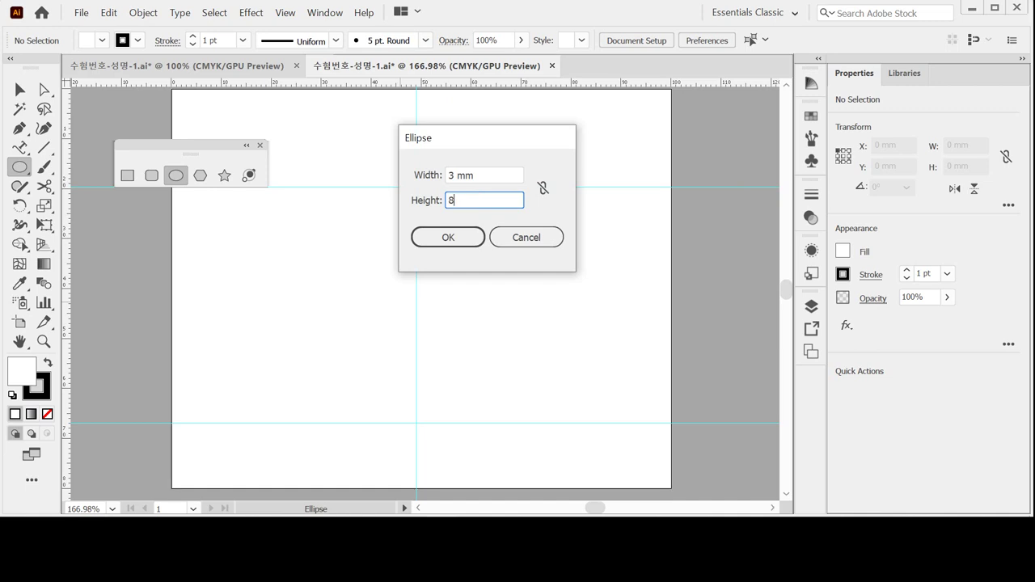
{"action": "key", "text": "shift+Tab"}
{"action": "type", "text": "38"}
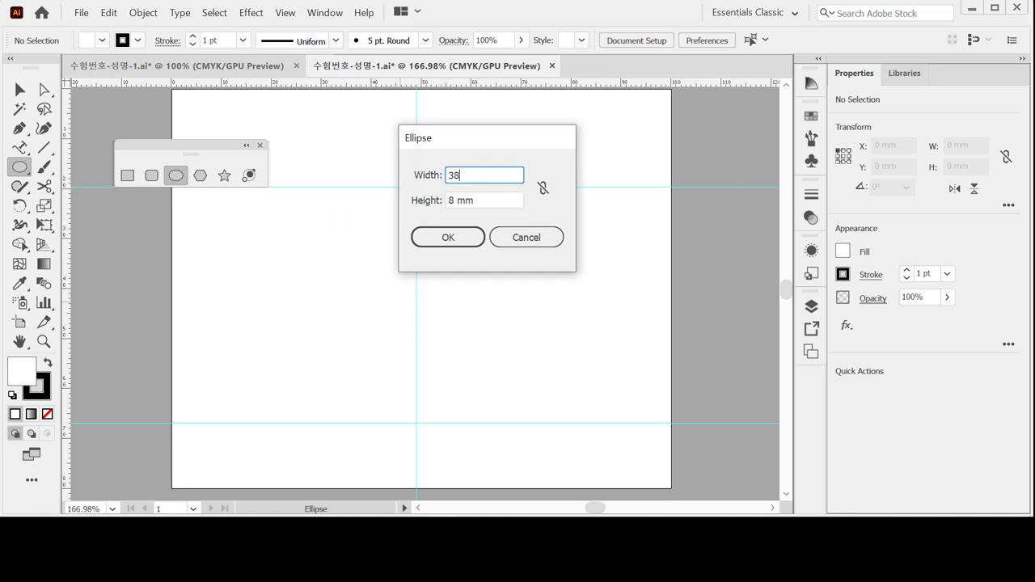
{"action": "key", "text": "Tab"}
{"action": "type", "text": "38"}
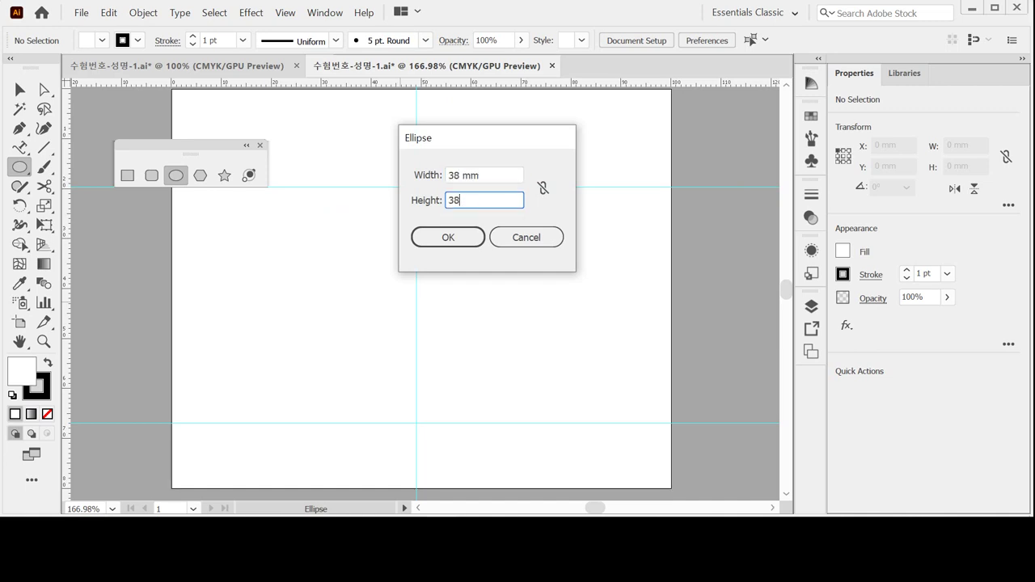
{"action": "key", "text": "Return"}
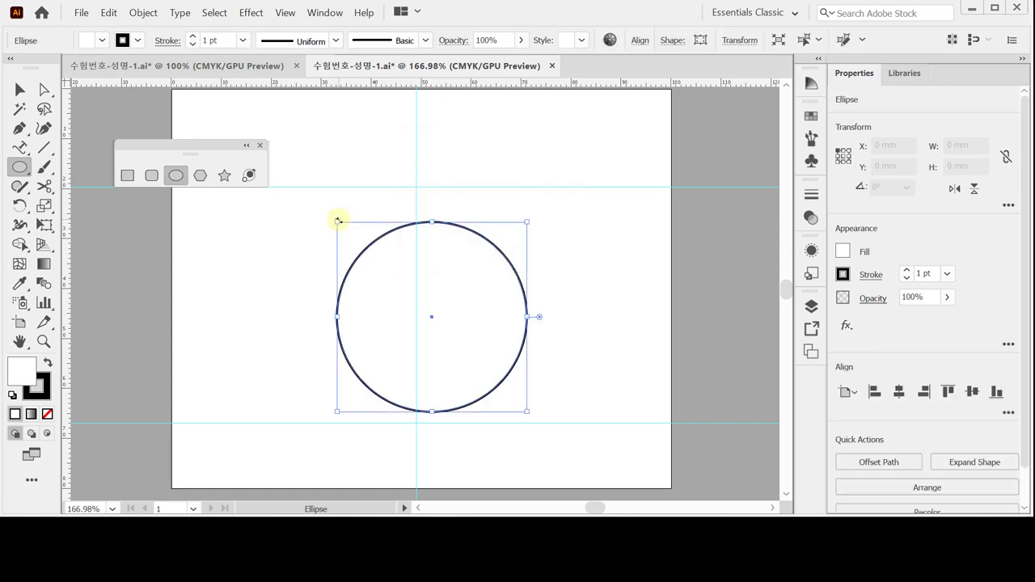
{"action": "left_click_drag", "start_coordinate": [461, 311], "coordinate": [448, 269]}
{"action": "left_click_drag", "start_coordinate": [443, 256], "coordinate": [443, 253]}
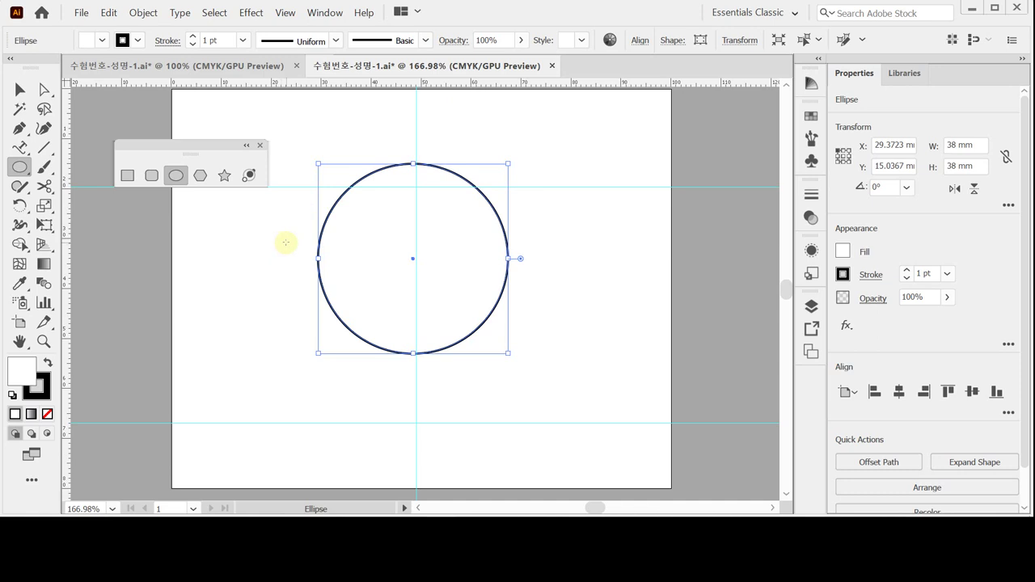
Step: Make a copy of the circle with the Move command, offset 19 mm horizontally and 0 mm vertically
{"action": "left_click", "coordinate": [146, 14]}
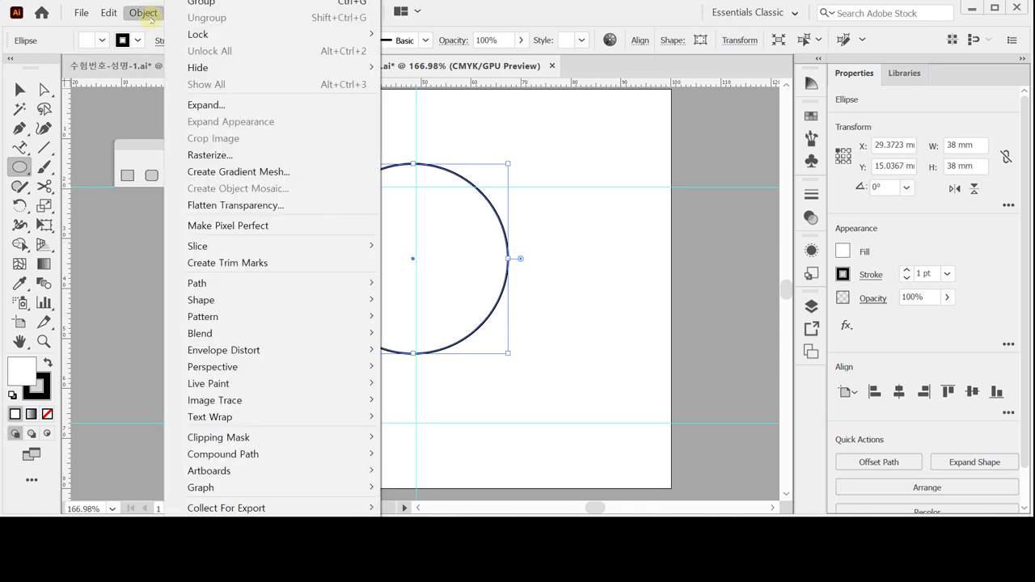
{"action": "mouse_move", "coordinate": [210, 0]}
{"action": "left_click", "coordinate": [20, 167]}
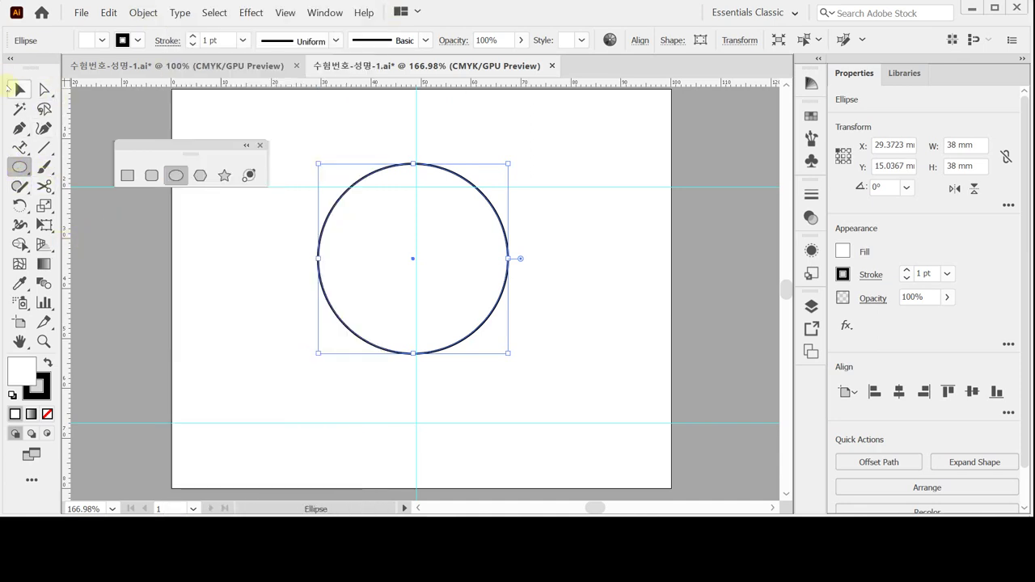
{"action": "double_click", "coordinate": [20, 90]}
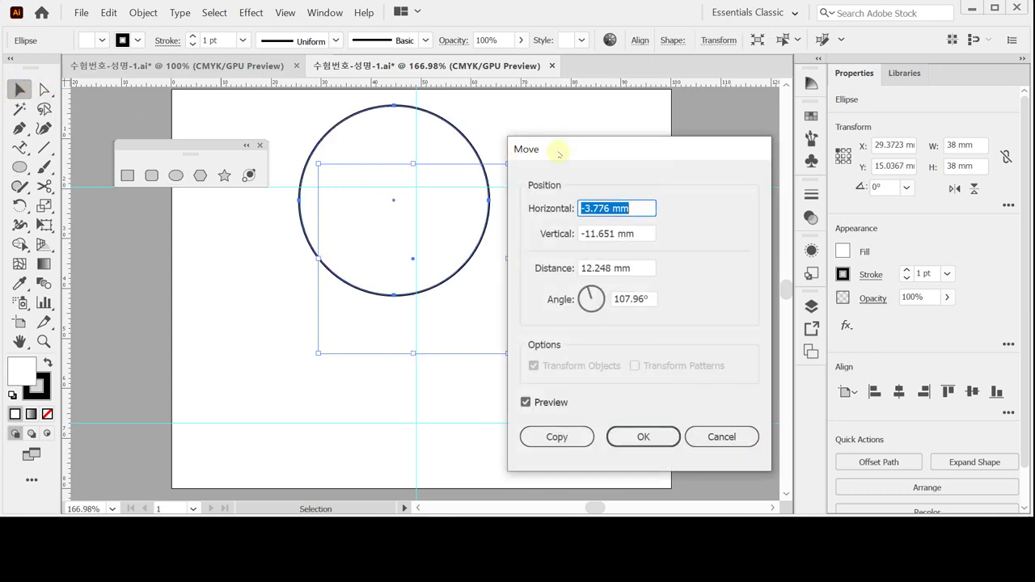
{"action": "left_click_drag", "start_coordinate": [558, 153], "coordinate": [558, 146]}
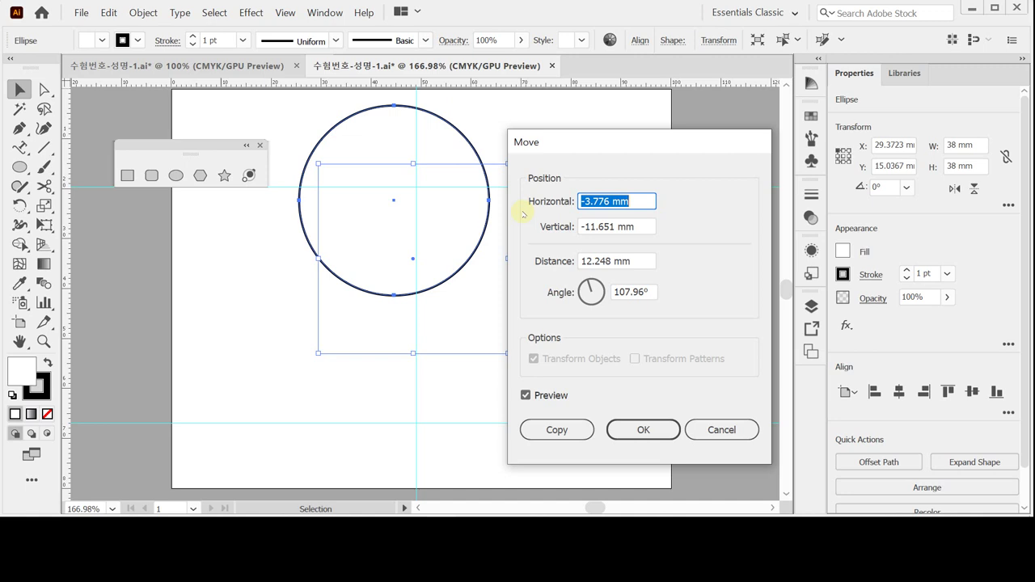
{"action": "type", "text": "19"}
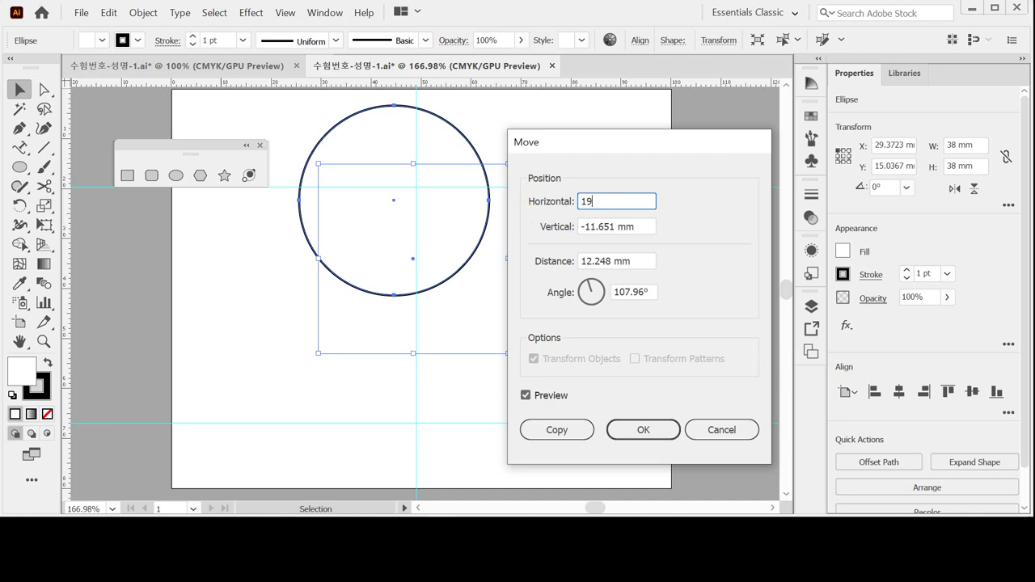
{"action": "key", "text": "Tab"}
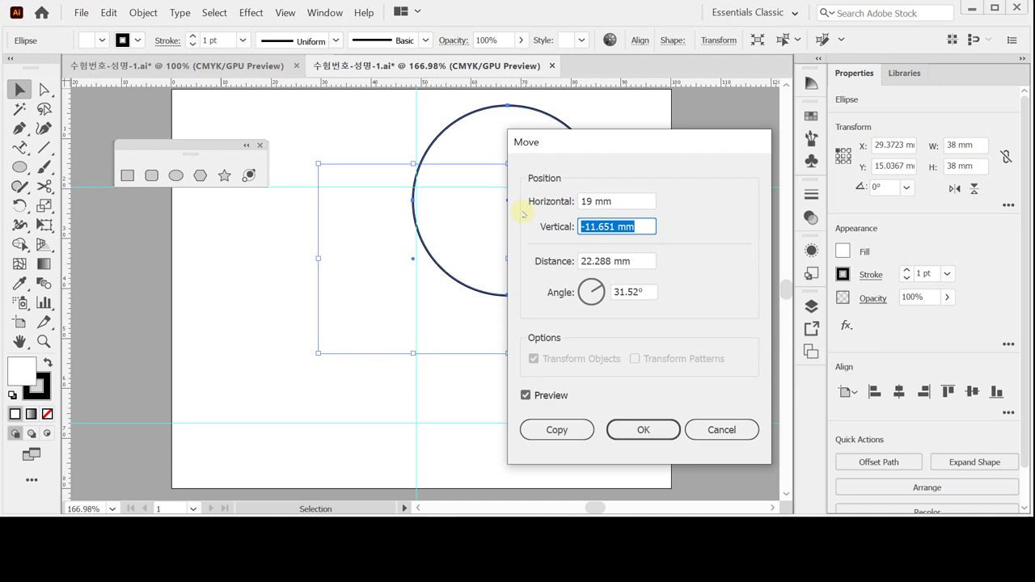
{"action": "type", "text": "0"}
{"action": "key", "text": "Tab"}
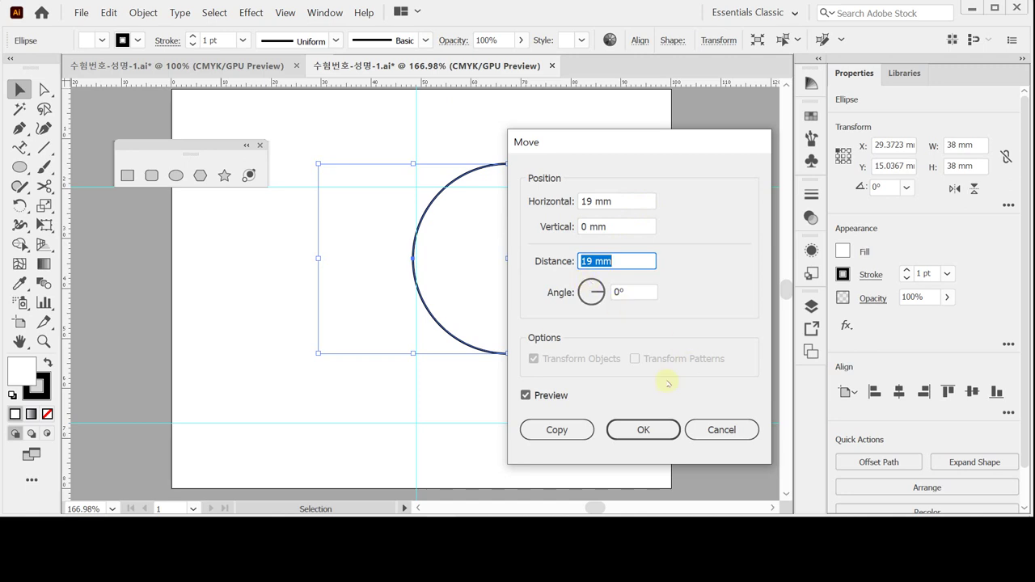
{"action": "left_click", "coordinate": [573, 430]}
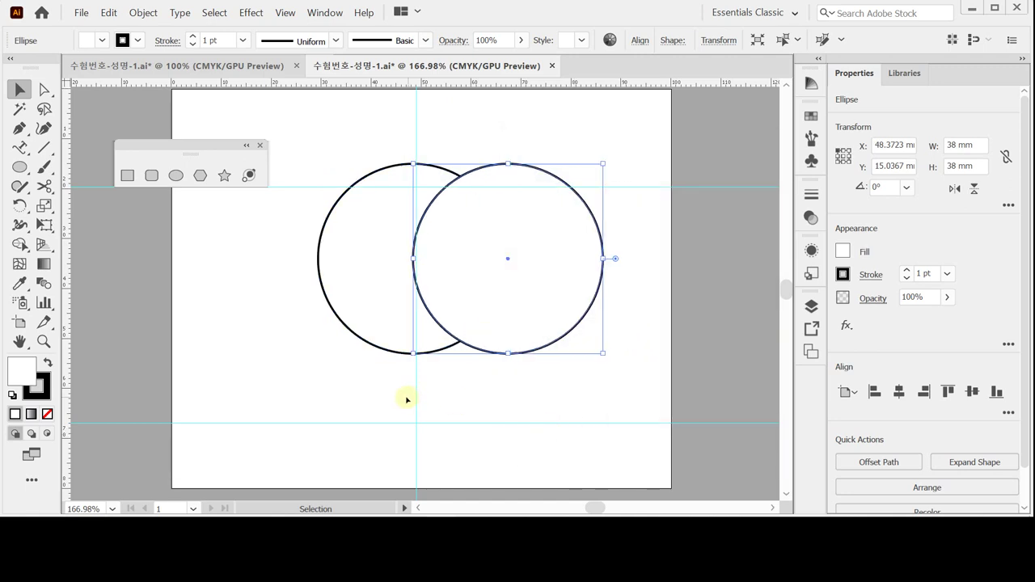
Step: Select both circles and remove their fill, keeping only the black outlines
{"action": "key", "text": "ctrl+shift+b"}
{"action": "key", "text": "ctrl+a"}
{"action": "key", "text": "ctrl+shift+b"}
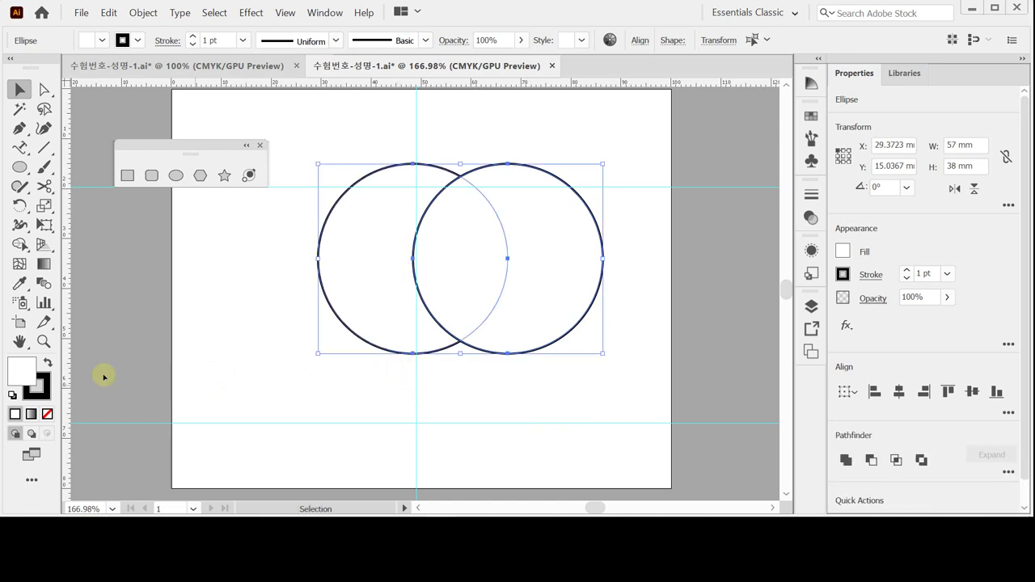
{"action": "left_click", "coordinate": [47, 414]}
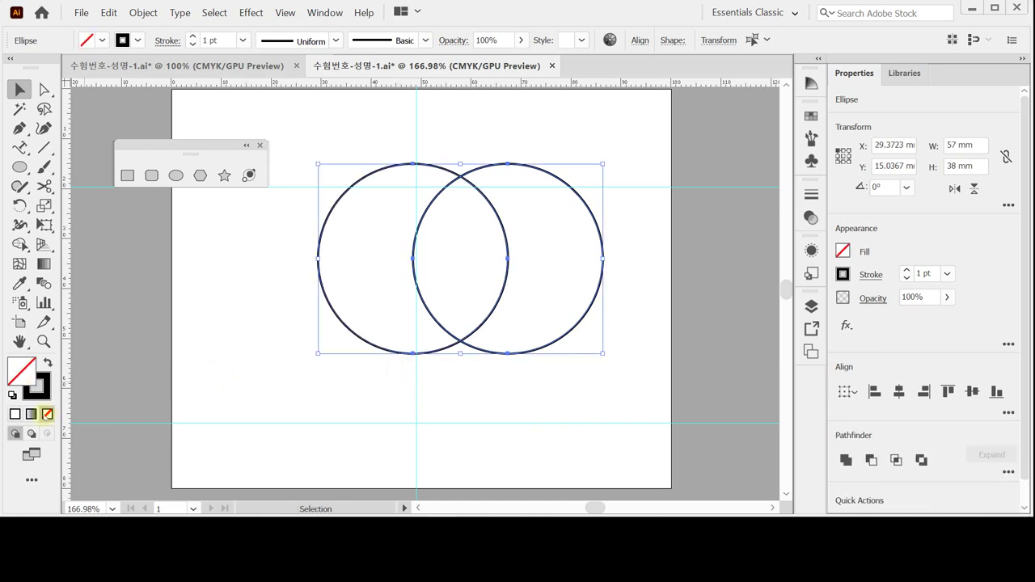
{"action": "left_click", "coordinate": [393, 383]}
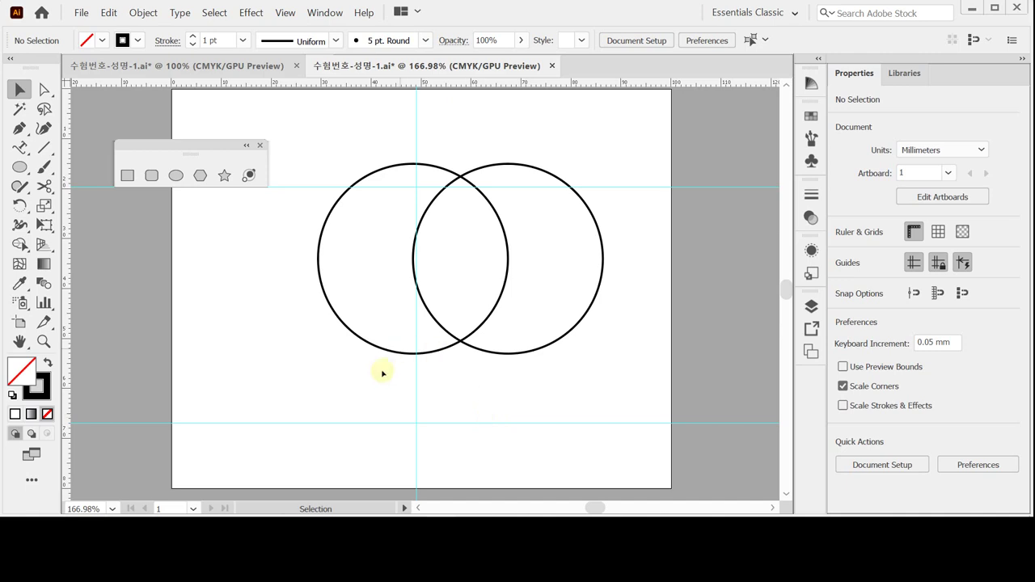
Step: Draw a rectangle 18.9 mm wide and 43 mm high over the two circles
{"action": "left_click", "coordinate": [127, 176]}
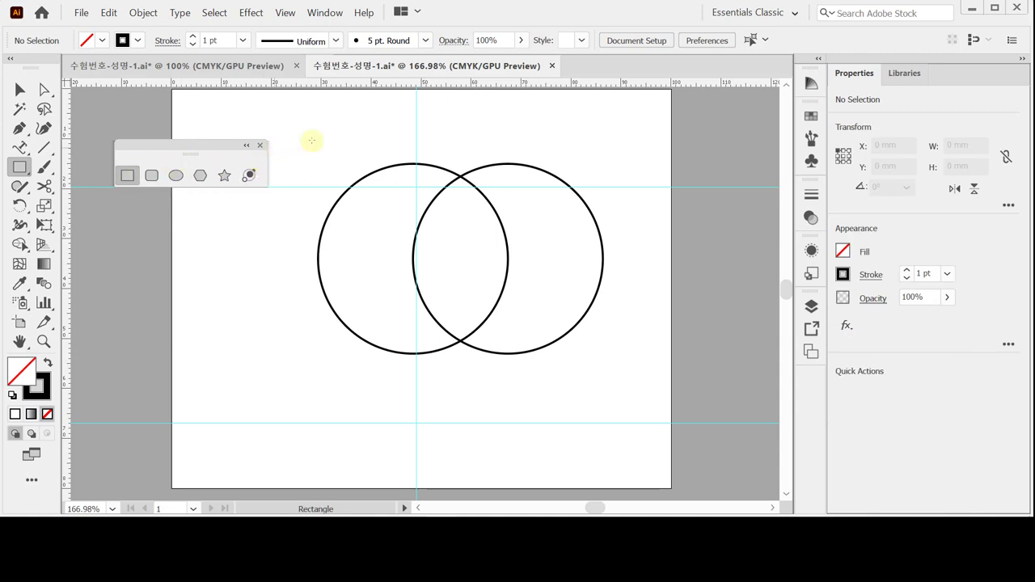
{"action": "left_click", "coordinate": [409, 133]}
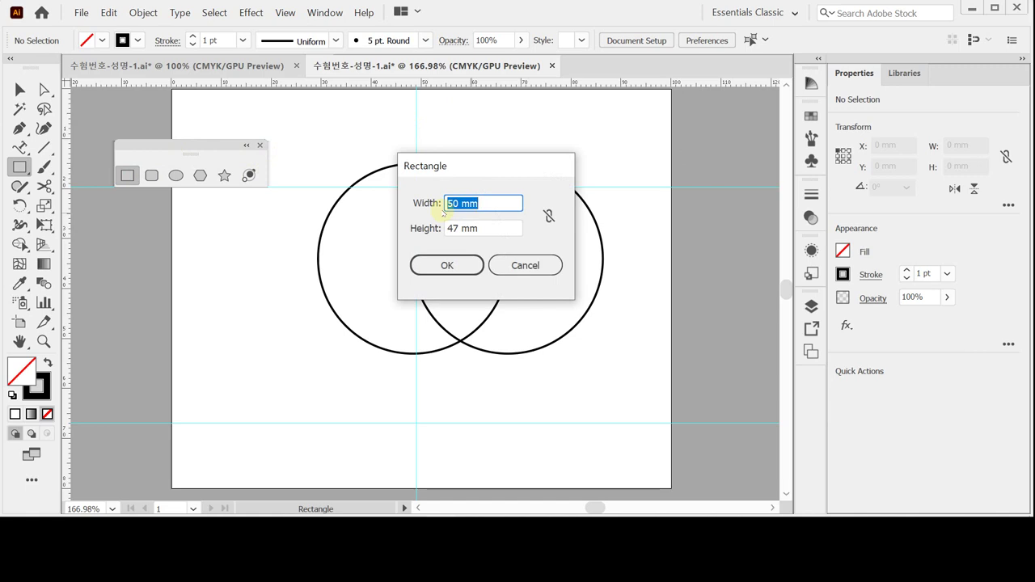
{"action": "type", "text": "18.9"}
{"action": "key", "text": "Tab"}
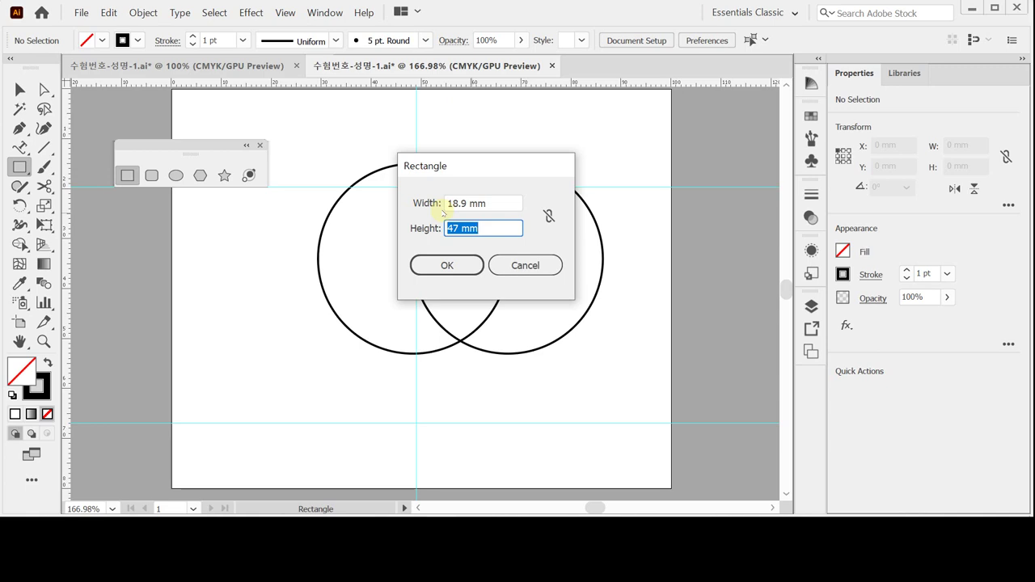
{"action": "type", "text": "43"}
{"action": "key", "text": "Return"}
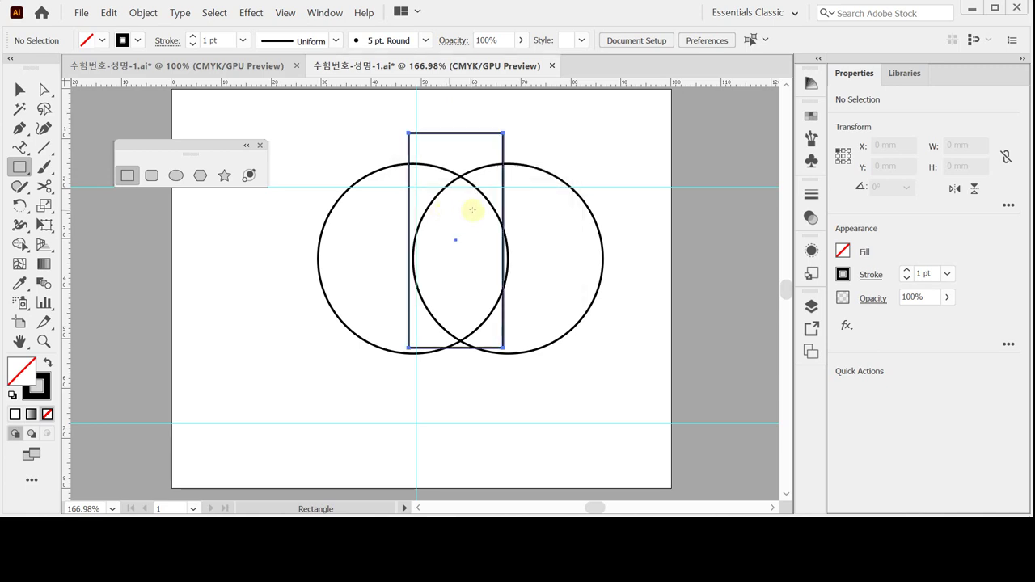
Step: Move the rectangle so it frames the overlap of the two circles, extending beyond them above and below
{"action": "left_click_drag", "start_coordinate": [439, 188], "coordinate": [444, 191]}
{"action": "key", "text": "Down"}
{"action": "key", "text": "Down"}
{"action": "key", "text": "Down"}
{"action": "key", "text": "Down"}
{"action": "key", "text": "Down"}
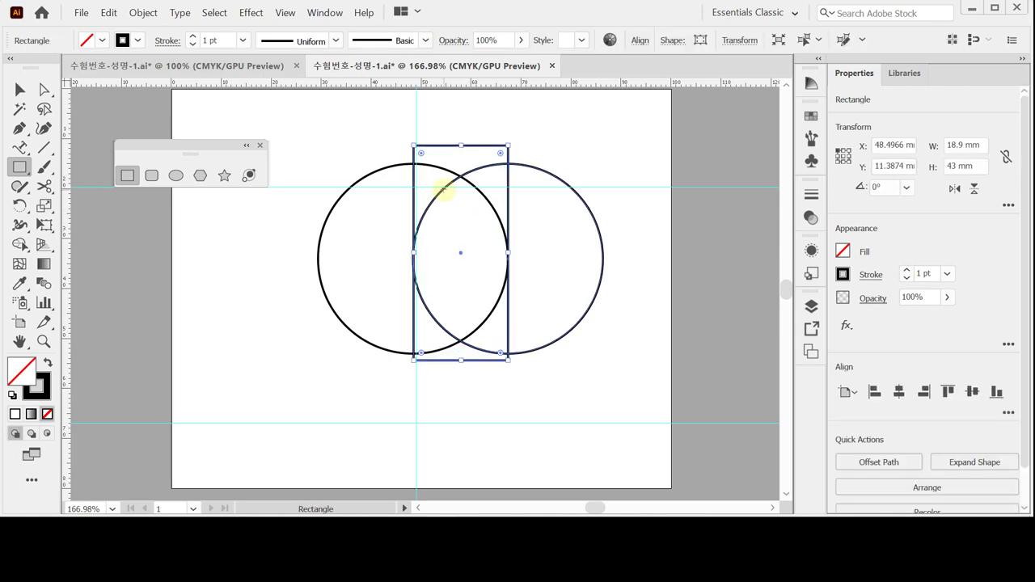
{"action": "key", "text": "Left"}
{"action": "key", "text": "Down"}
{"action": "key", "text": "Right"}
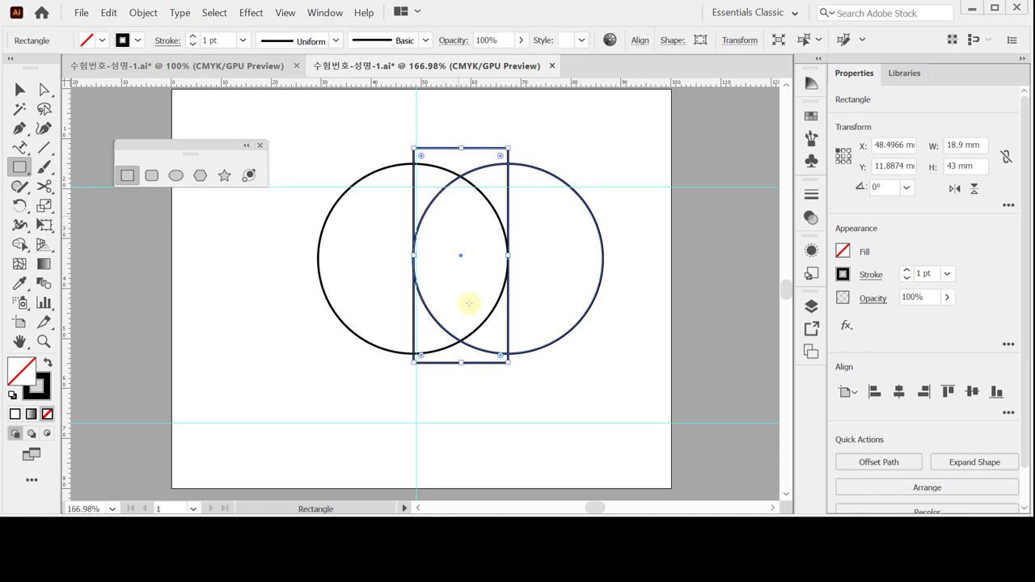
Step: Group the two circles, and align the group and the rectangle on their horizontal centres
{"action": "left_click", "coordinate": [493, 272], "text": "ctrl"}
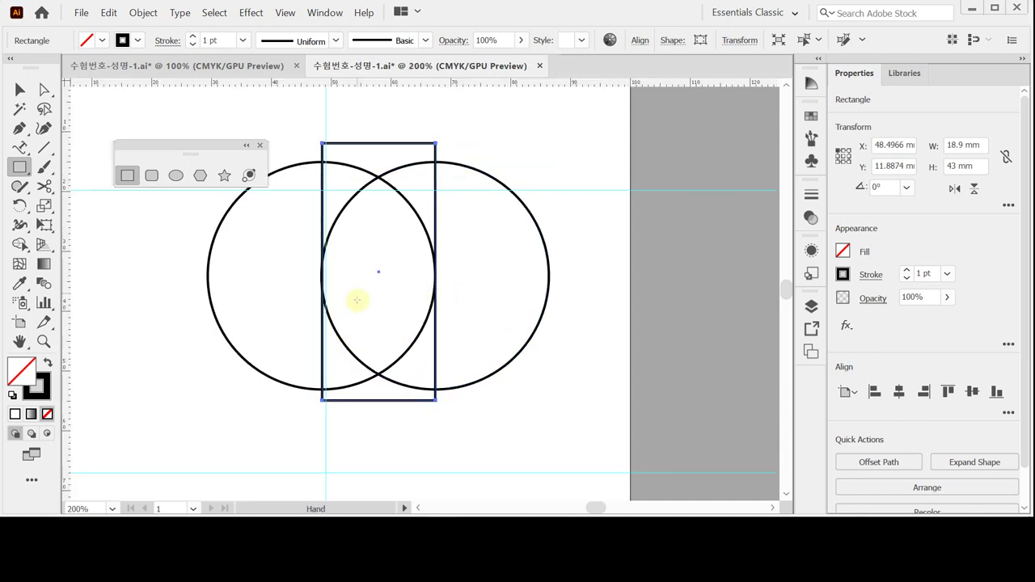
{"action": "left_click", "coordinate": [322, 285]}
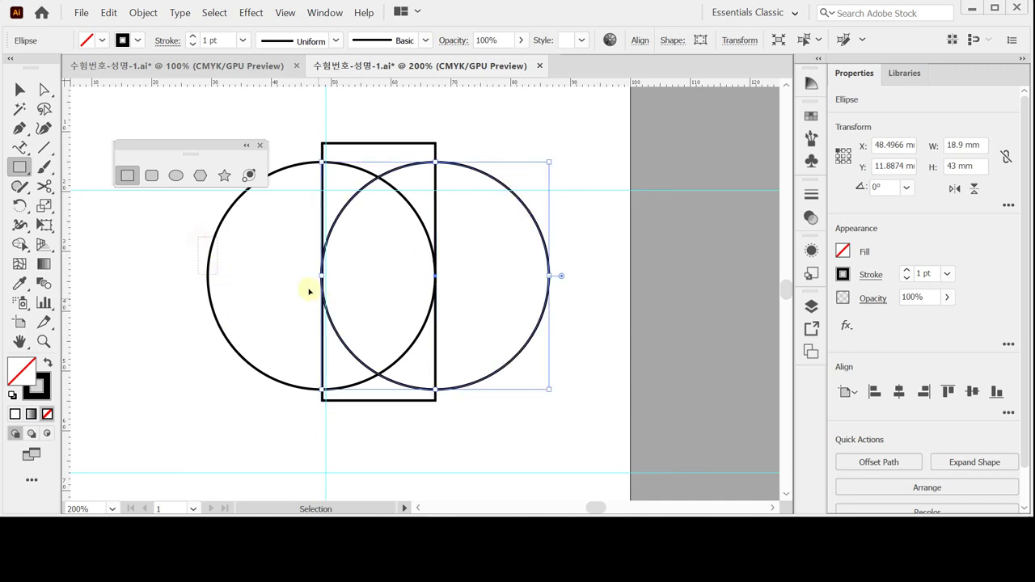
{"action": "left_click", "coordinate": [434, 275]}
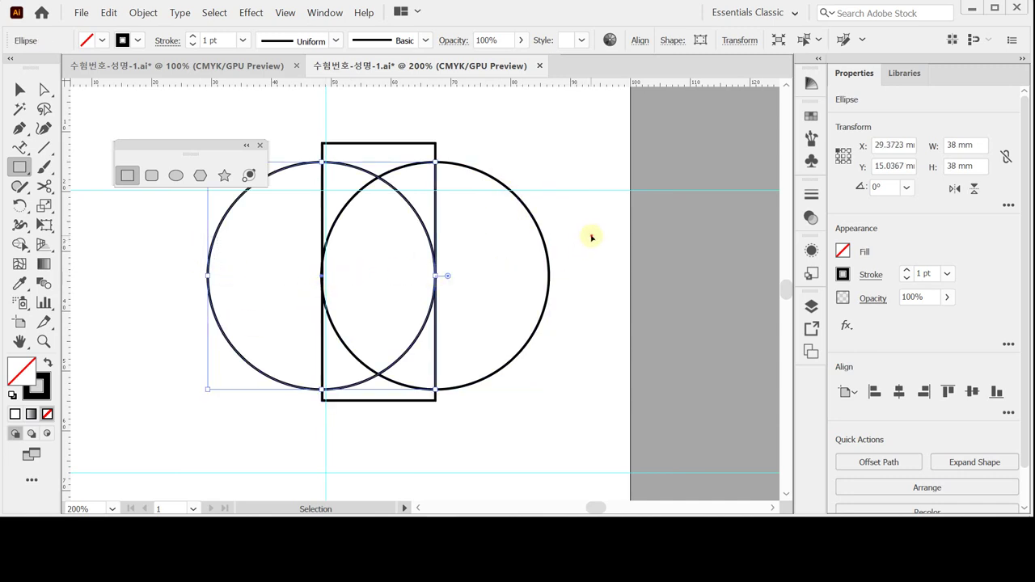
{"action": "left_click_drag", "start_coordinate": [368, 178], "coordinate": [393, 199]}
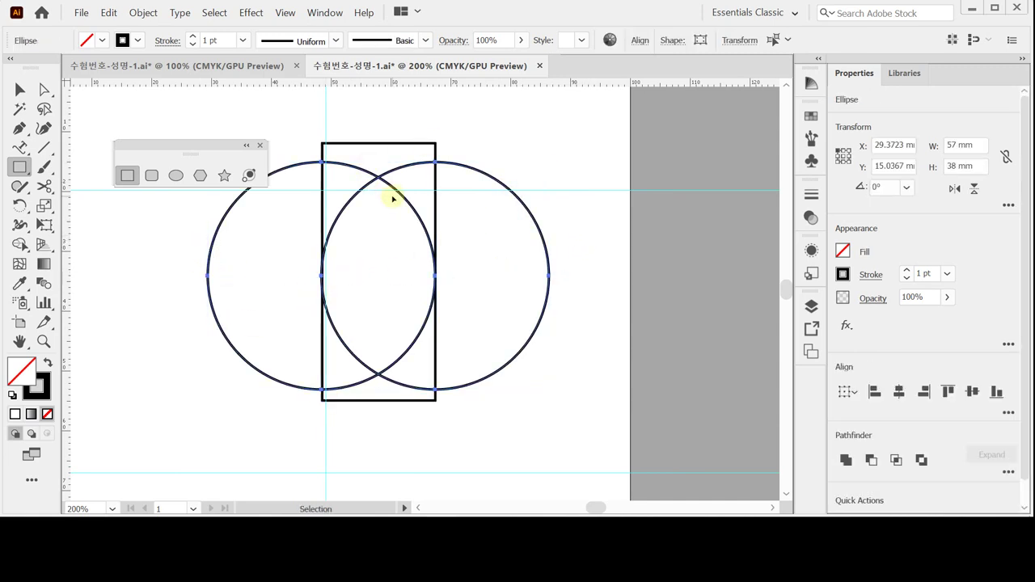
{"action": "key", "text": "ctrl+g"}
{"action": "left_click_drag", "start_coordinate": [344, 106], "coordinate": [401, 234]}
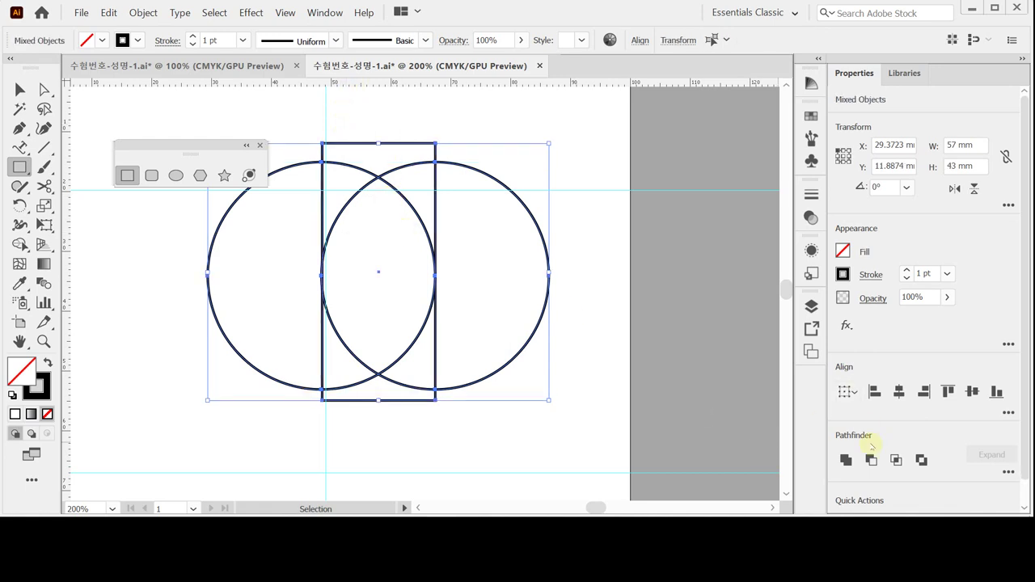
{"action": "left_click", "coordinate": [899, 391]}
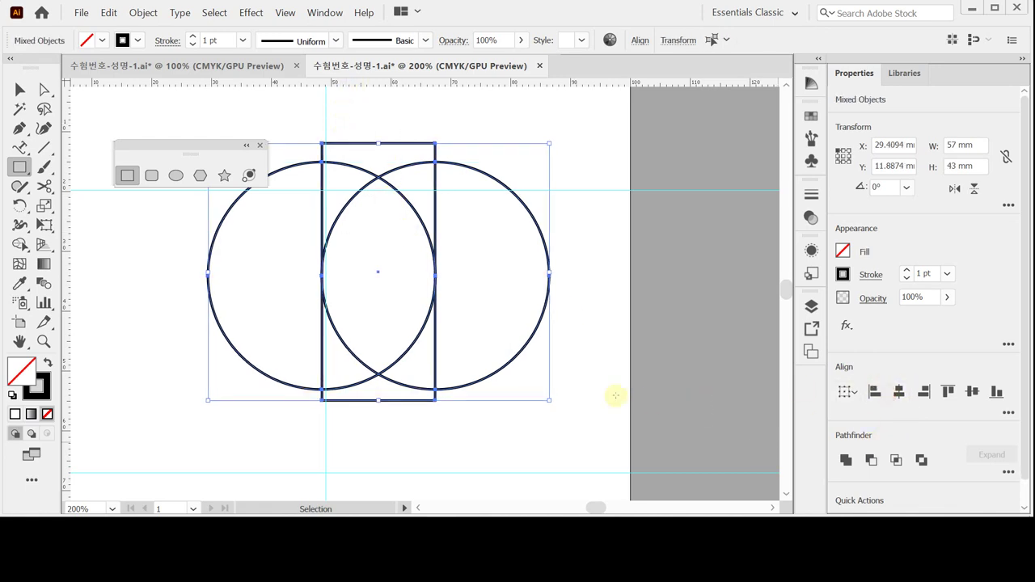
{"action": "left_click", "coordinate": [505, 457]}
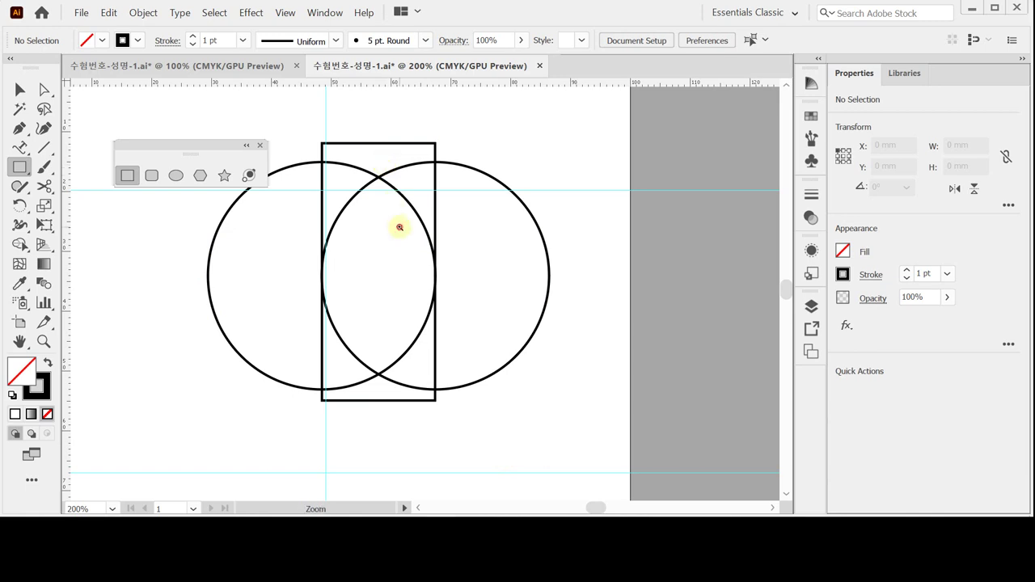
Step: Reapply the horizontal centre alignment of the circle group and rectangle, and align them on their vertical centres too
{"action": "key", "text": "ctrl+plus"}
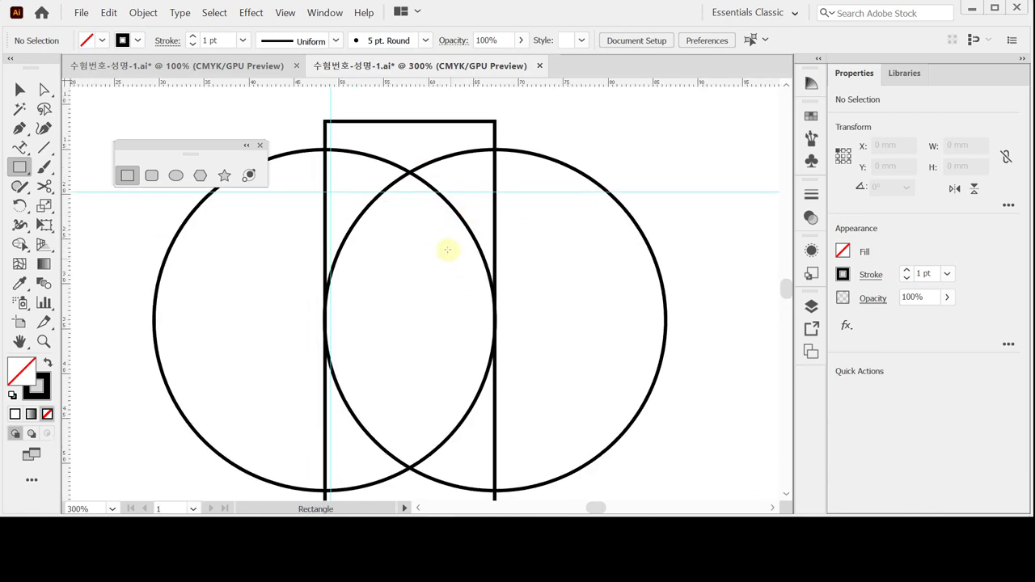
{"action": "key", "text": "ctrl"}
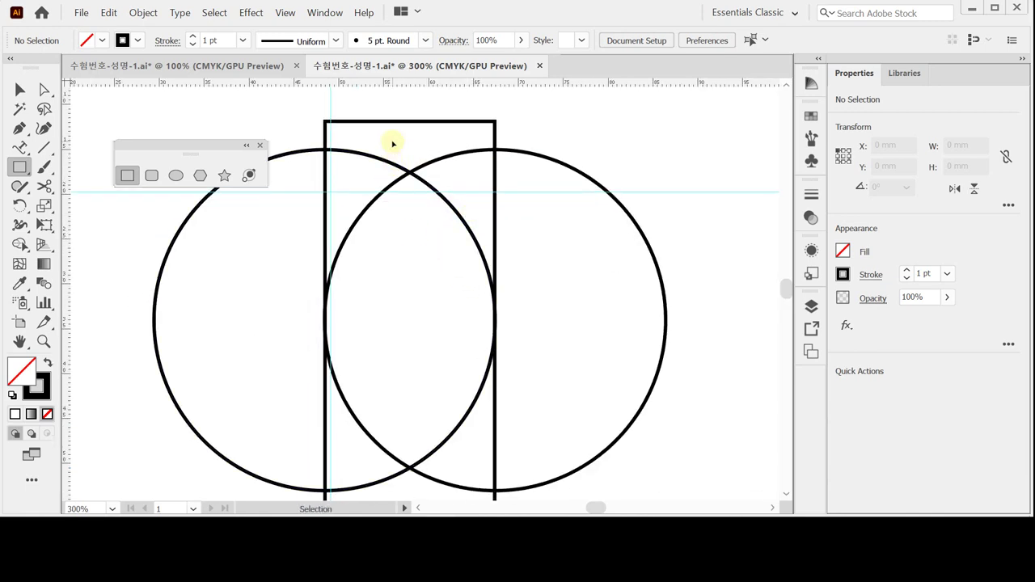
{"action": "left_click", "coordinate": [424, 179], "text": "ctrl"}
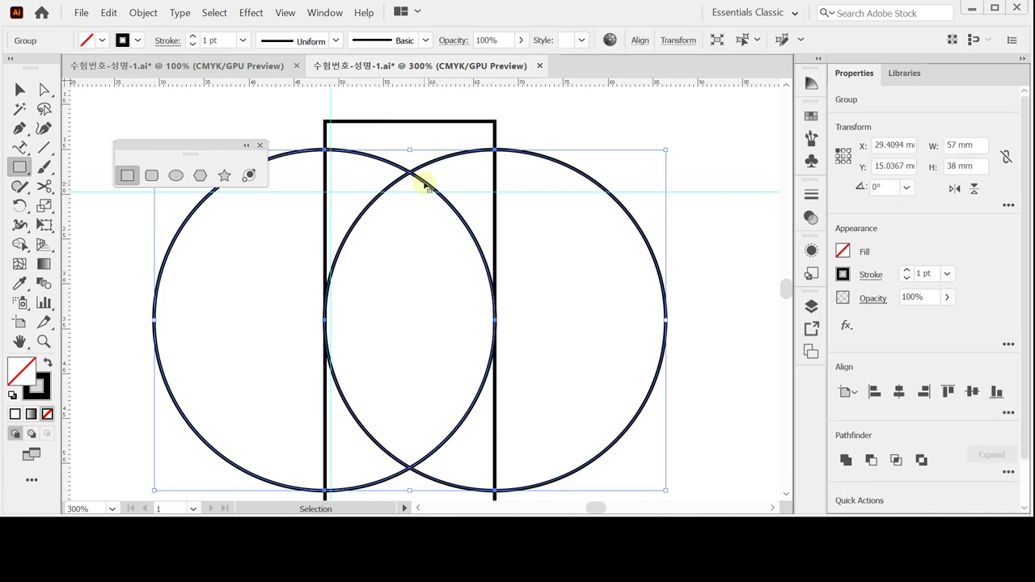
{"action": "left_click", "coordinate": [342, 104], "text": "ctrl"}
{"action": "left_click_drag", "start_coordinate": [348, 99], "coordinate": [432, 210]}
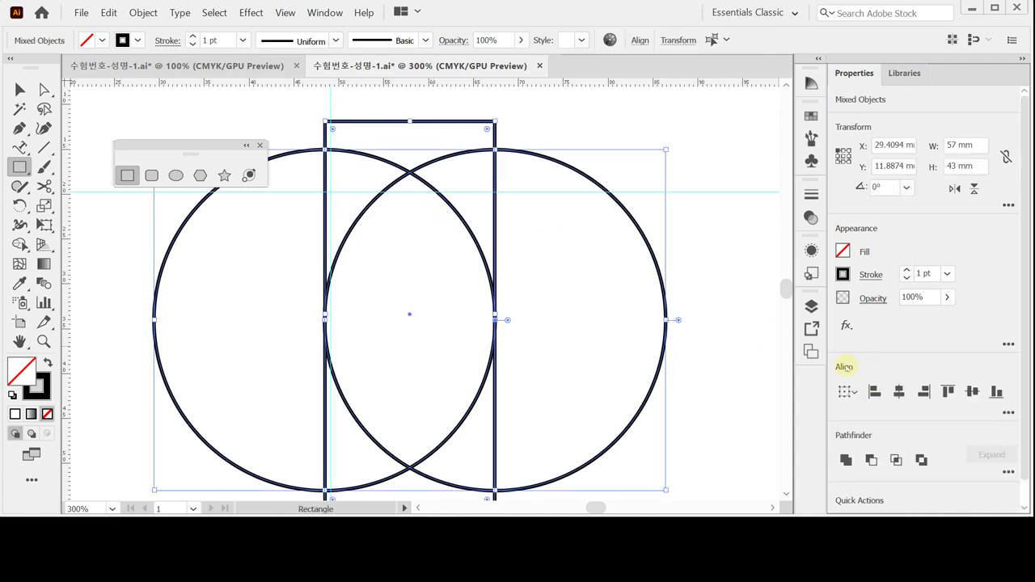
{"action": "left_click", "coordinate": [898, 391]}
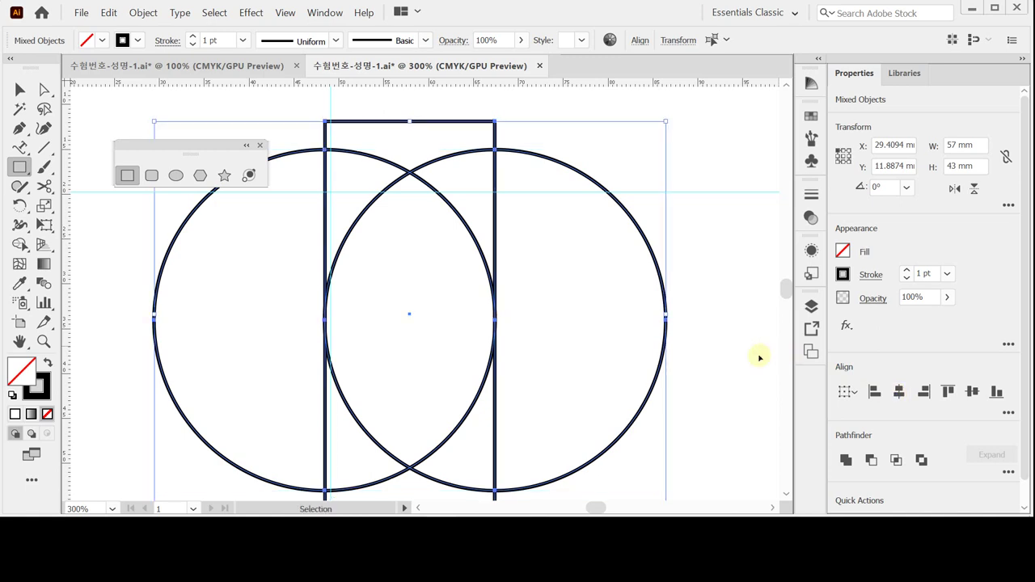
{"action": "left_click", "coordinate": [708, 344], "text": "ctrl"}
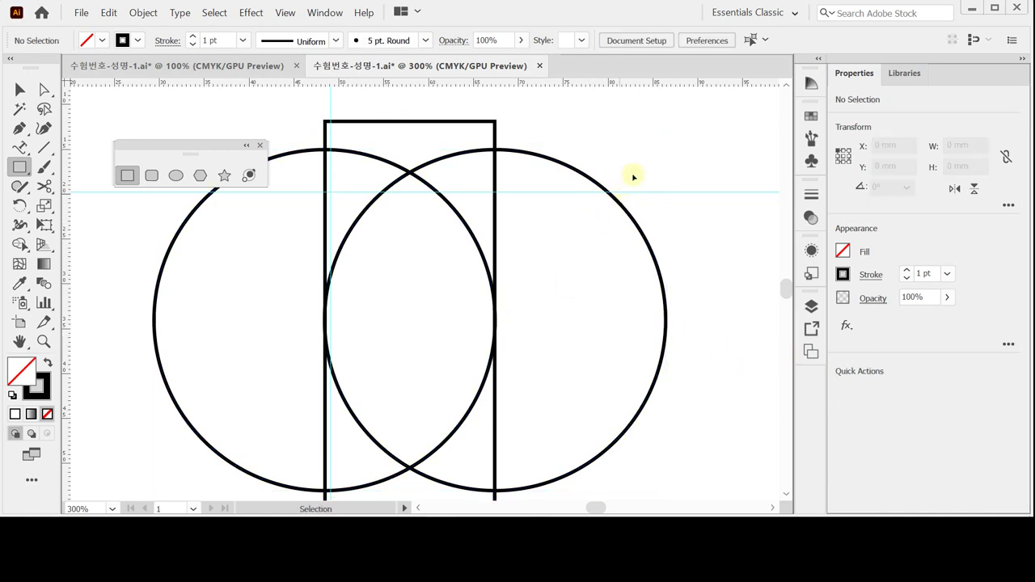
{"action": "left_click_drag", "start_coordinate": [652, 157], "coordinate": [488, 308]}
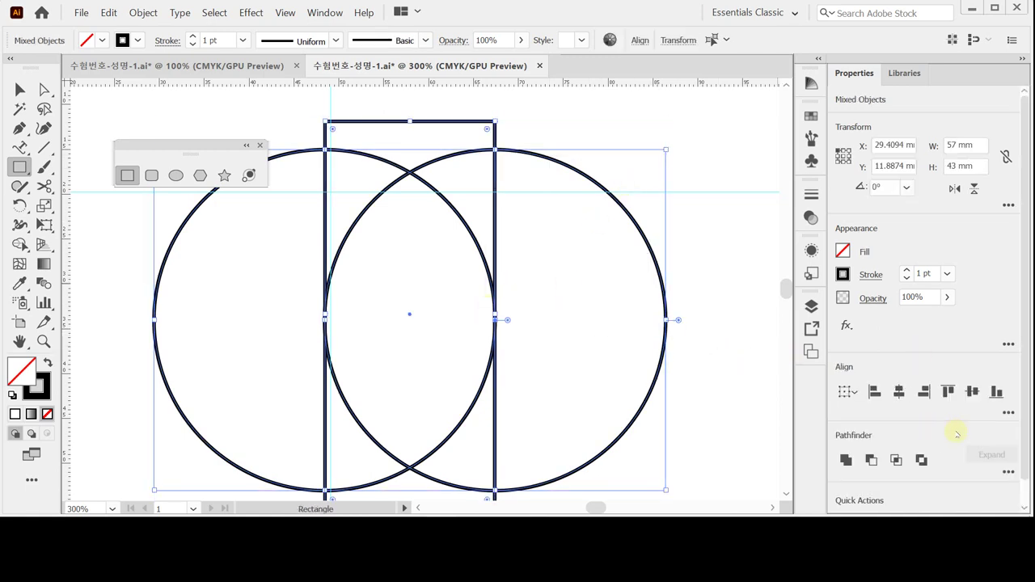
{"action": "left_click", "coordinate": [972, 391]}
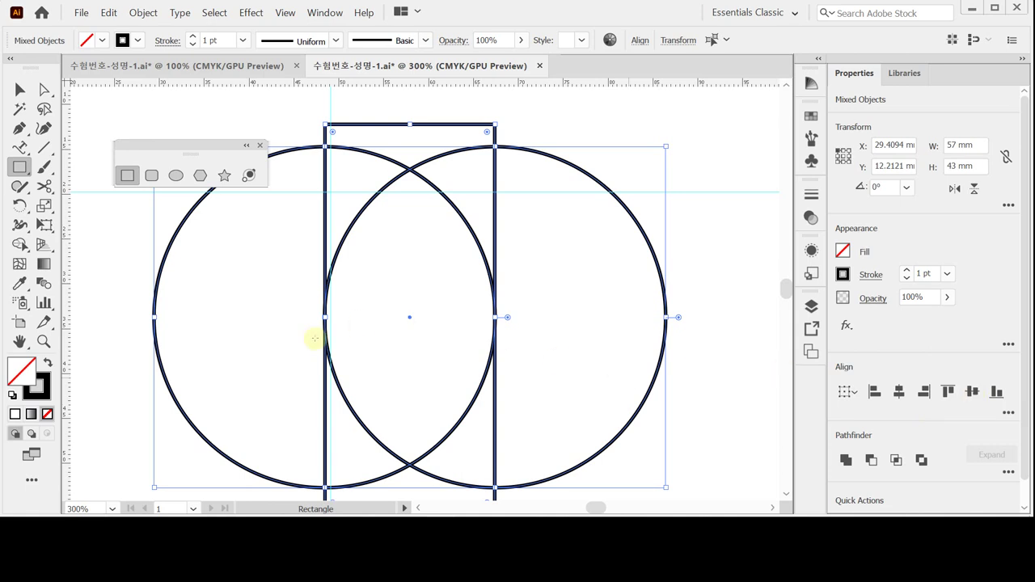
Step: Select the circle group and rectangle together and move them left until the rectangle's right edge meets the vertical guide
{"action": "left_click_drag", "start_coordinate": [520, 349], "coordinate": [524, 310]}
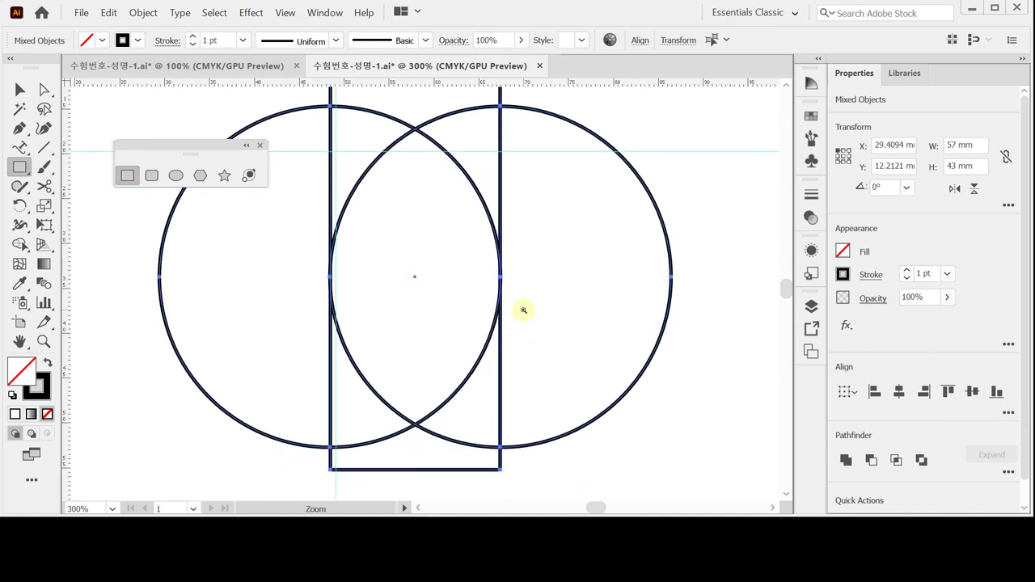
{"action": "left_click", "coordinate": [523, 309], "text": "alt"}
{"action": "left_click_drag", "start_coordinate": [442, 279], "coordinate": [497, 303]}
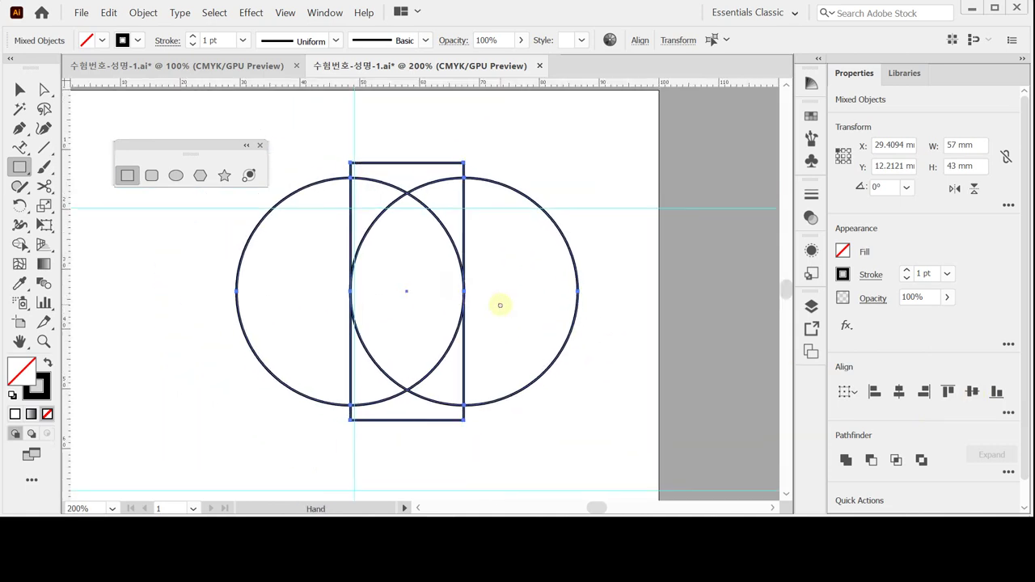
{"action": "left_click", "coordinate": [534, 210]}
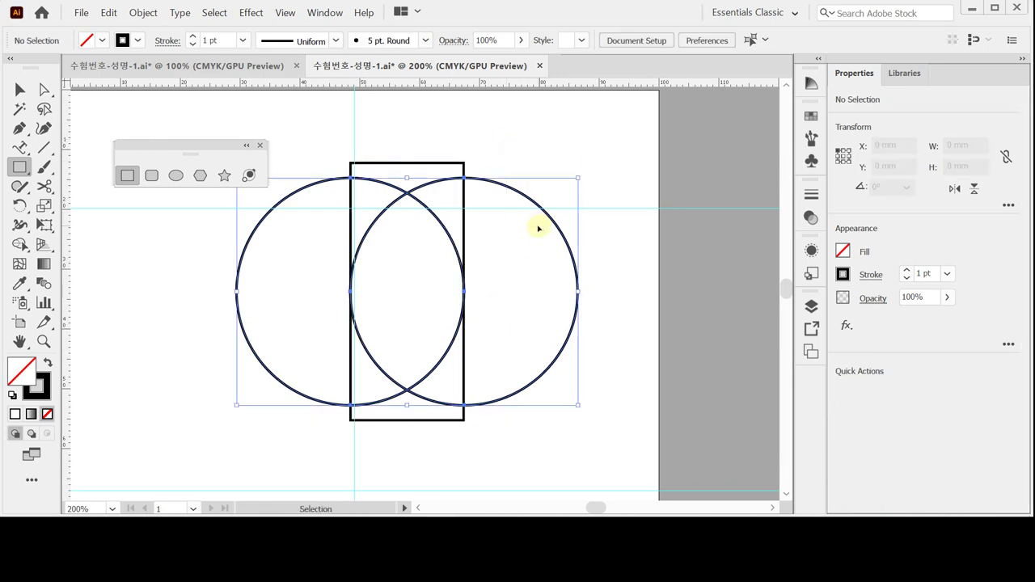
{"action": "left_click", "coordinate": [538, 227]}
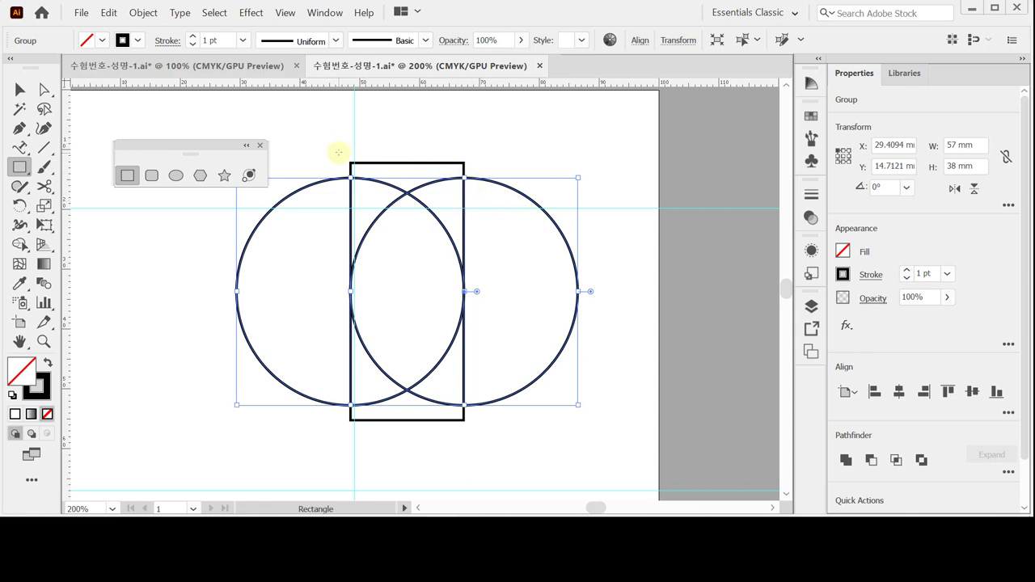
{"action": "key", "text": "ctrl"}
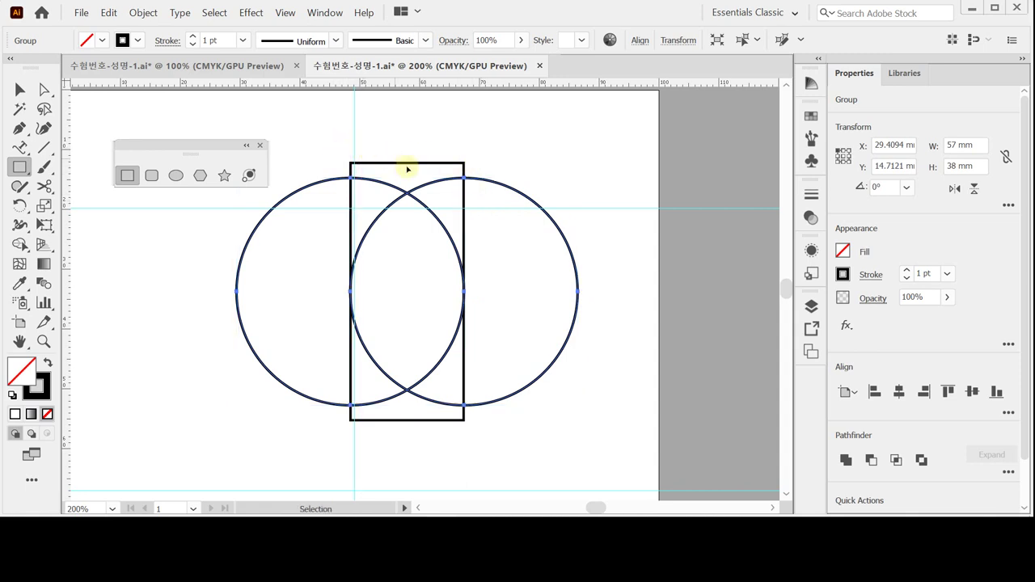
{"action": "left_click", "coordinate": [407, 175], "text": "ctrl"}
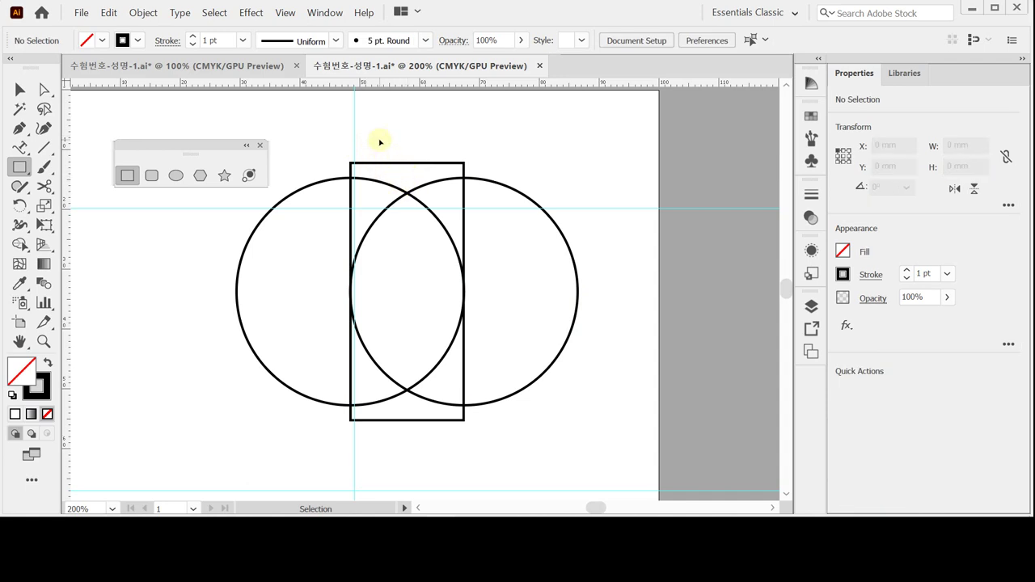
{"action": "left_click_drag", "start_coordinate": [381, 139], "coordinate": [354, 282]}
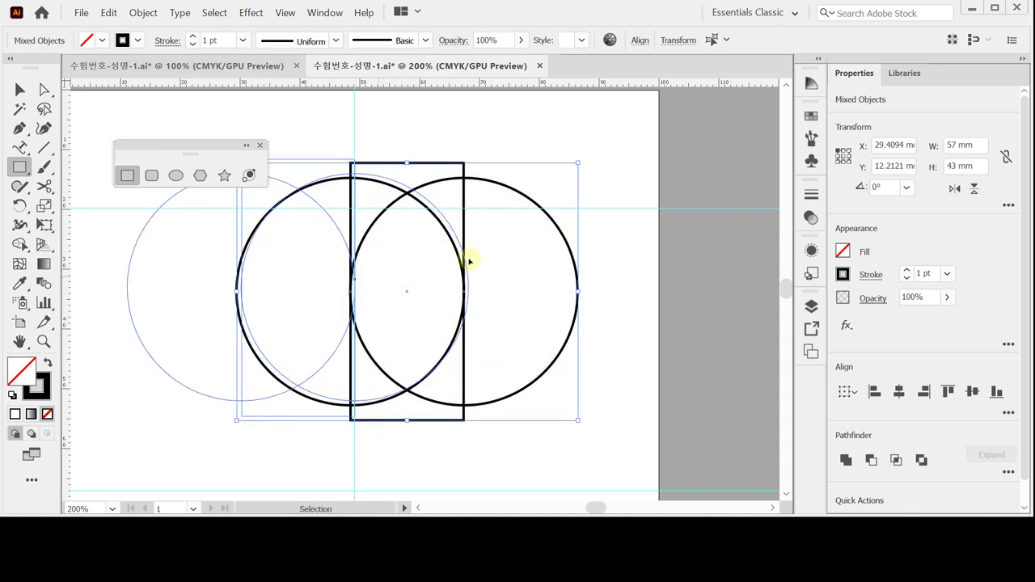
{"action": "scroll", "coordinate": [520, 303], "scroll_direction": "left", "scroll_amount": 5}
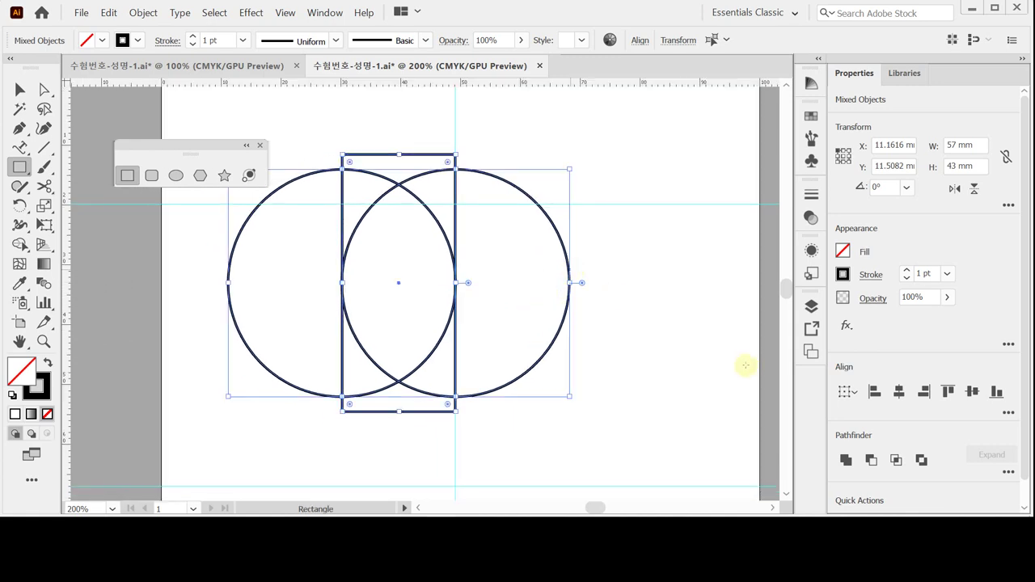
Step: Split the overlapping circles and rectangle into separate pieces with the Pathfinder Divide operation
{"action": "left_click", "coordinate": [1009, 472]}
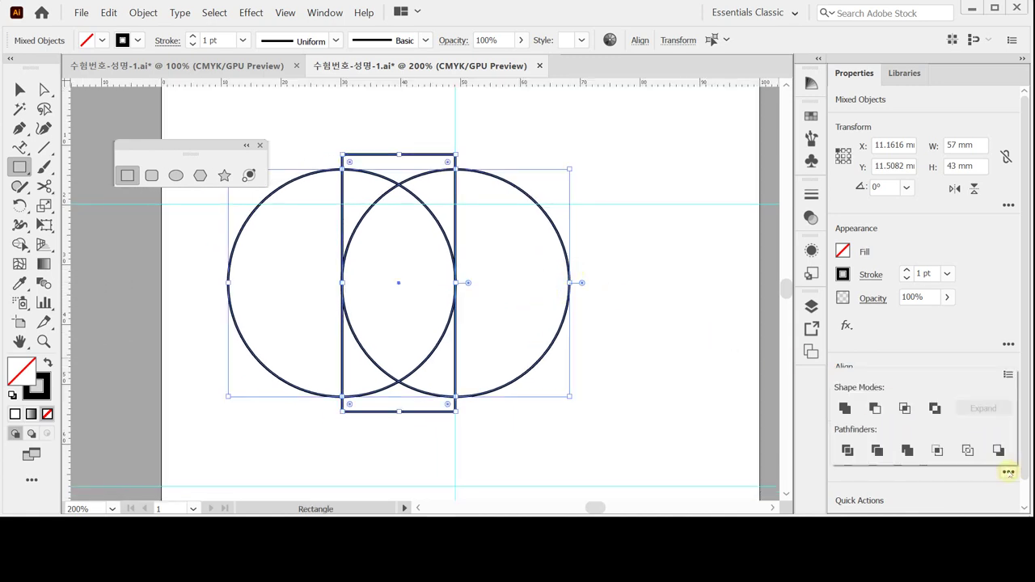
{"action": "left_click", "coordinate": [847, 451]}
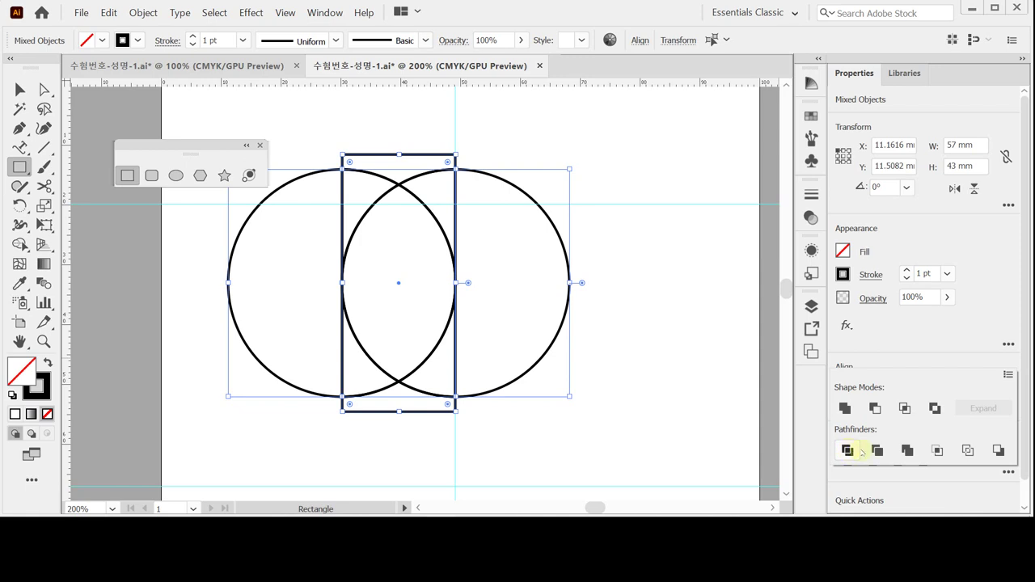
{"action": "left_click", "coordinate": [848, 450]}
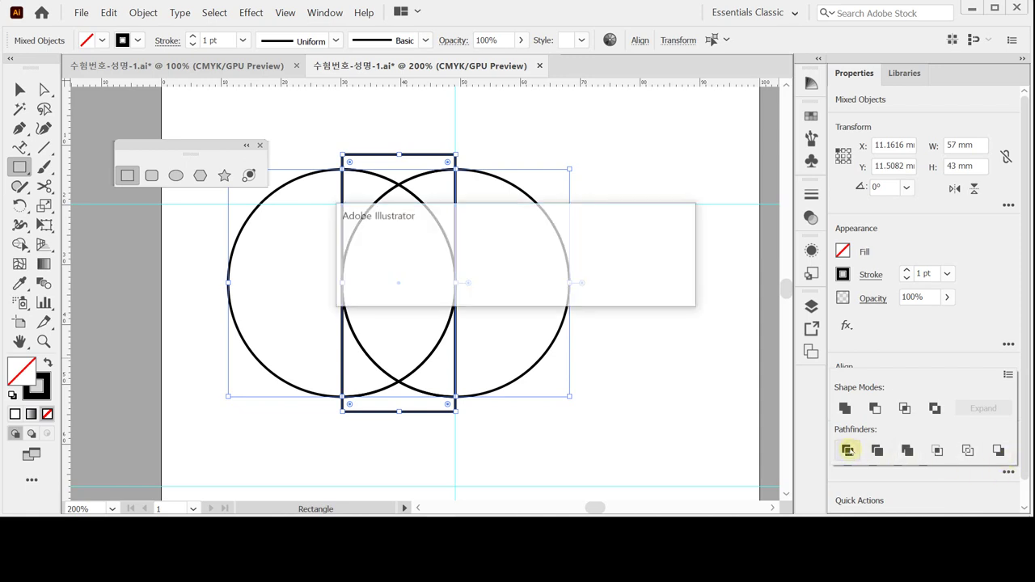
{"action": "left_click", "coordinate": [640, 288]}
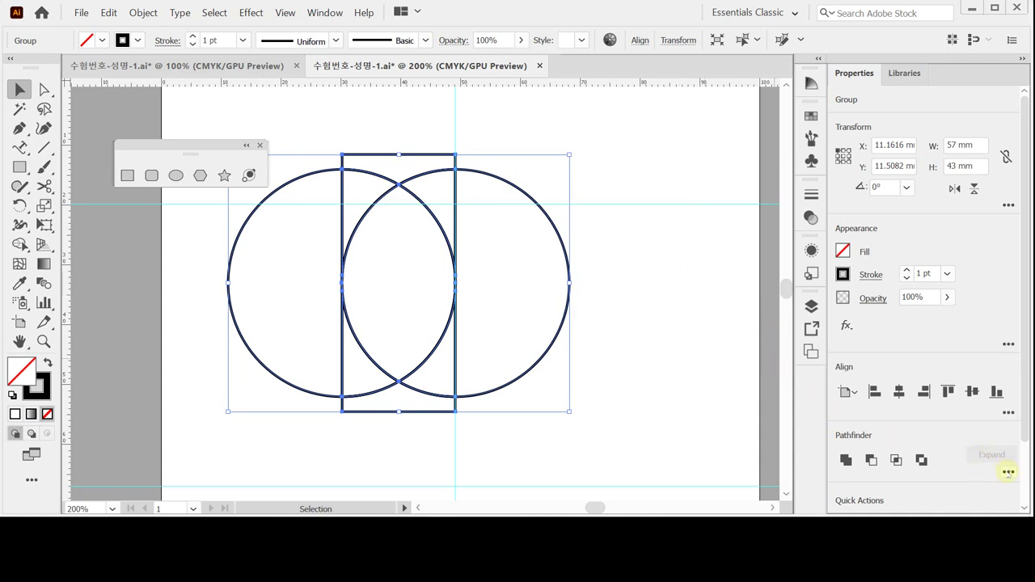
{"action": "double_click", "coordinate": [392, 185]}
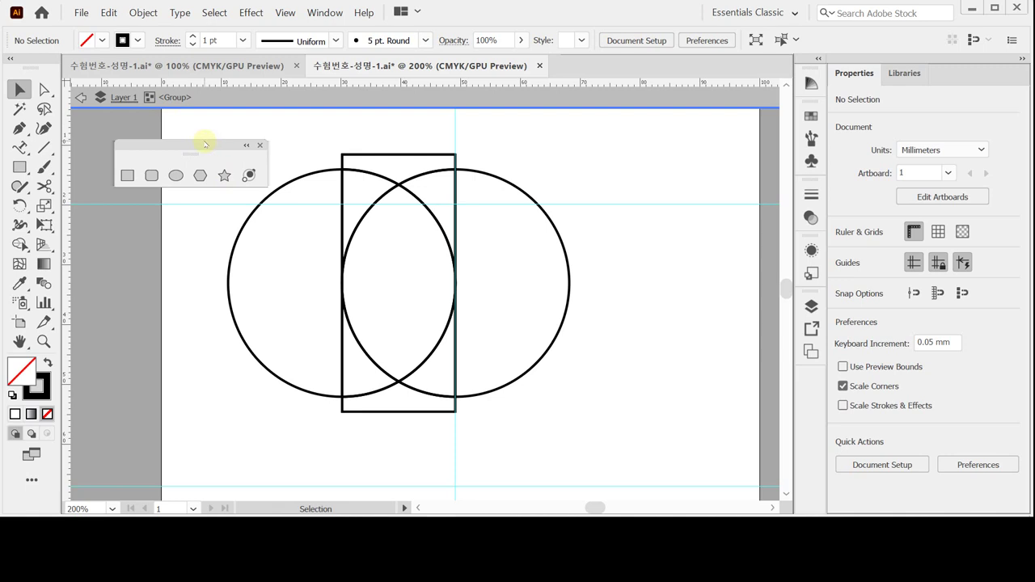
{"action": "double_click", "coordinate": [307, 115]}
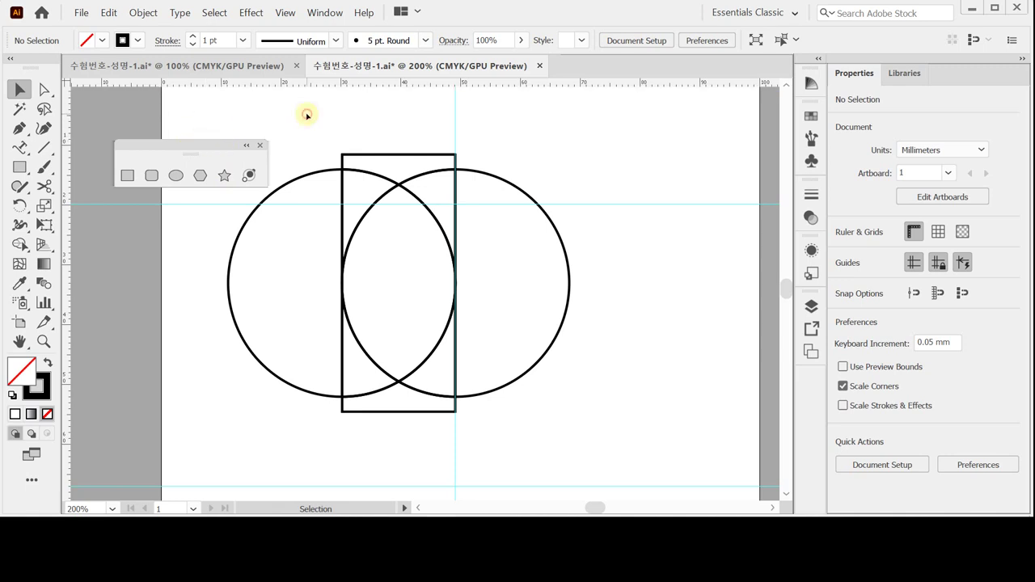
{"action": "left_click", "coordinate": [485, 173]}
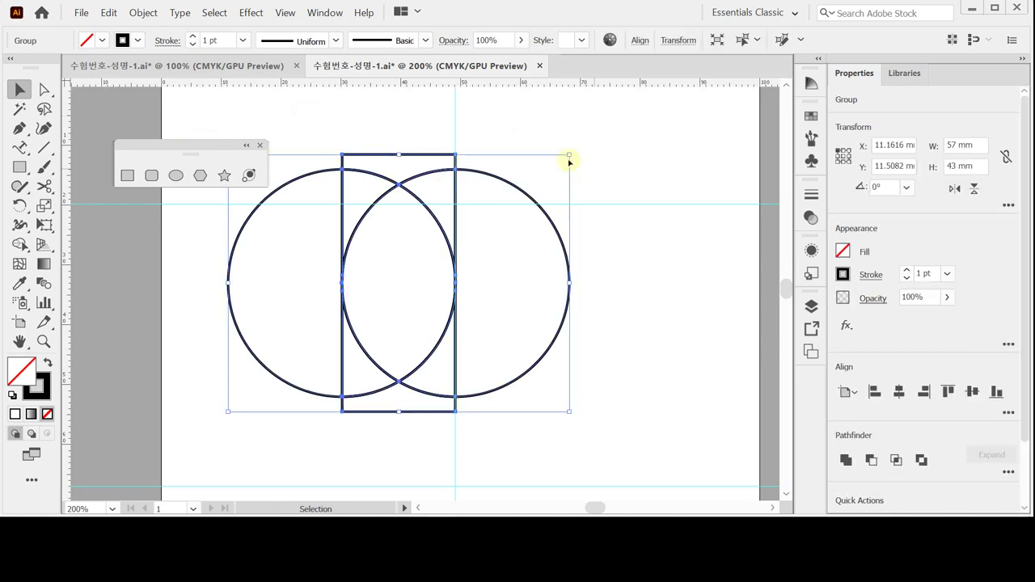
{"action": "left_click_drag", "start_coordinate": [438, 128], "coordinate": [455, 155]}
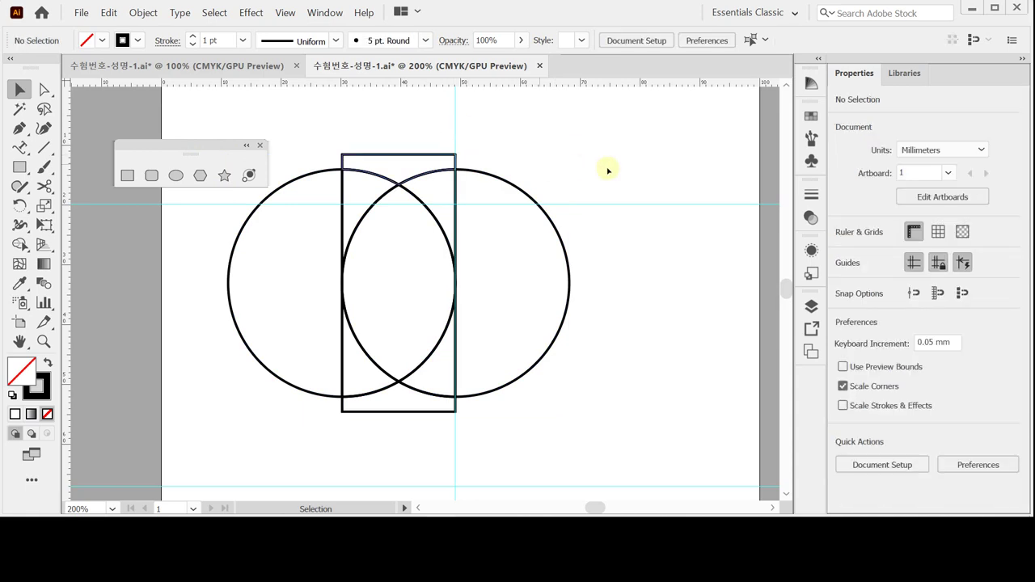
{"action": "left_click_drag", "start_coordinate": [408, 127], "coordinate": [441, 157]}
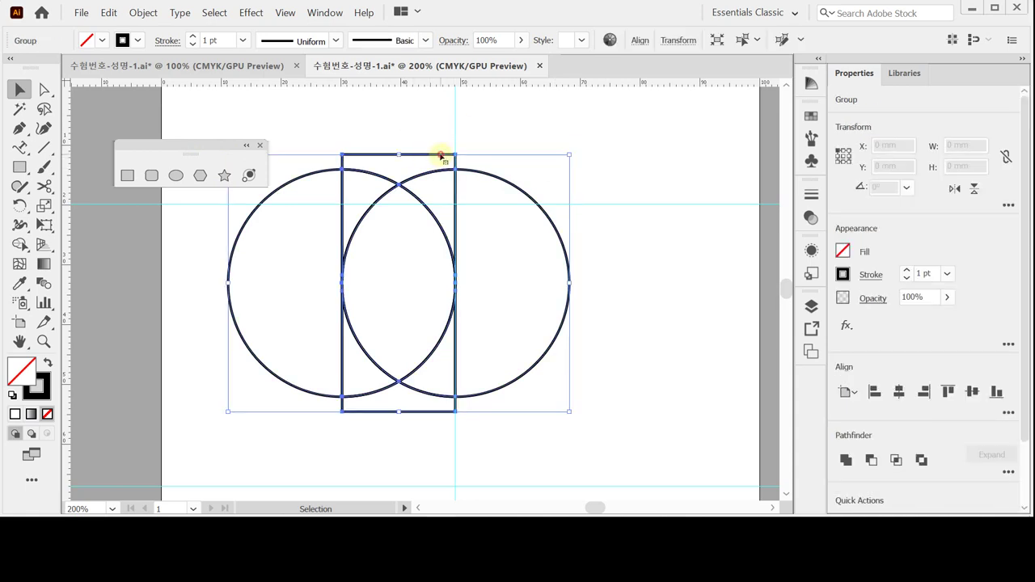
Step: Isolate the divided group, pull the top rectangle piece and the right half-circle away from it, and delete both
{"action": "double_click", "coordinate": [441, 157]}
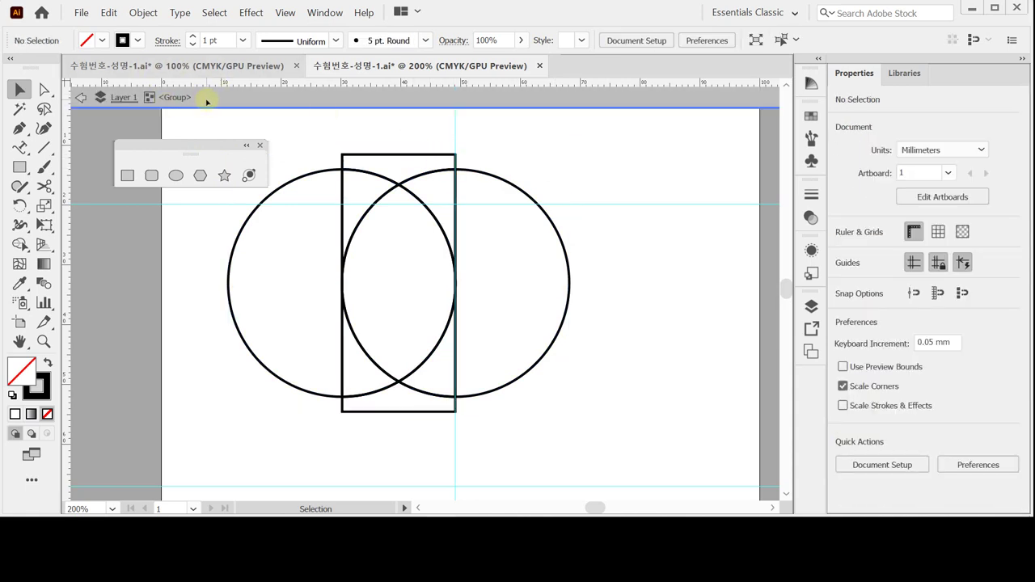
{"action": "left_click_drag", "start_coordinate": [393, 153], "coordinate": [397, 129]}
{"action": "left_click", "coordinate": [521, 173]}
{"action": "left_click_drag", "start_coordinate": [520, 185], "coordinate": [592, 183]}
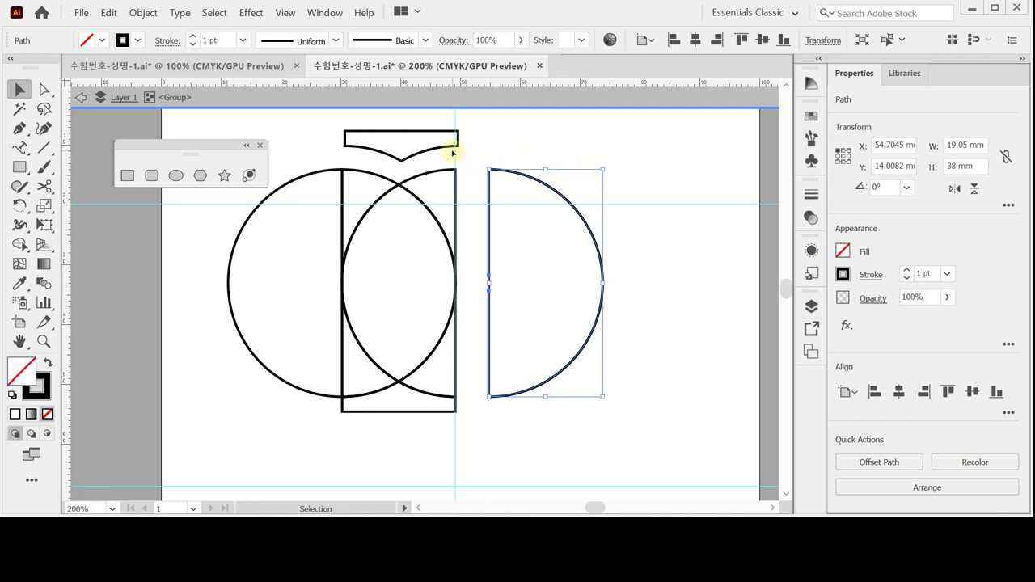
{"action": "key", "text": "Delete"}
{"action": "left_click", "coordinate": [428, 153]}
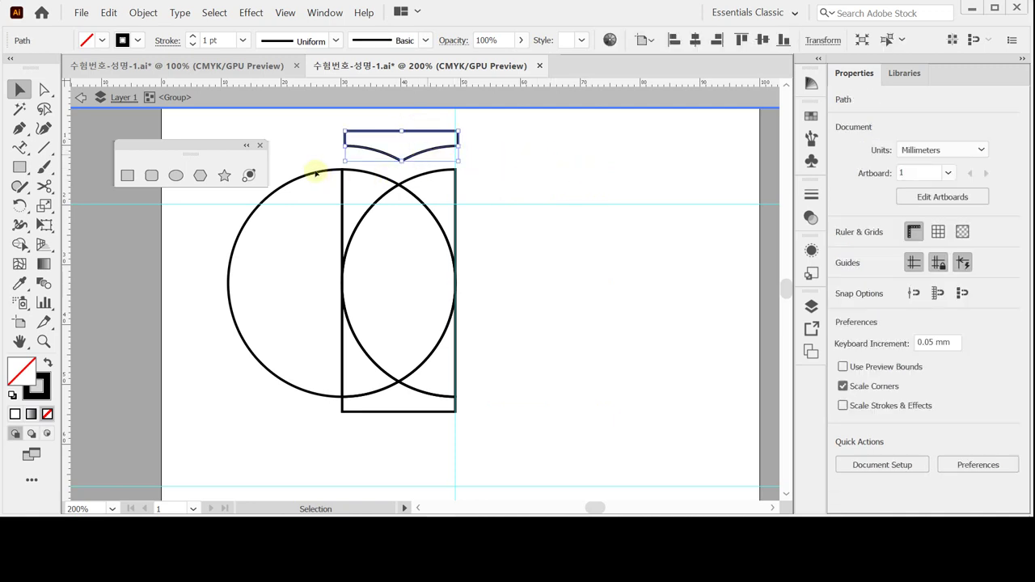
{"action": "key", "text": "Delete"}
Step: Delete the left circle's outer piece and the leftover pieces below the lens, keeping the lens and its two corner pieces
{"action": "left_click", "coordinate": [380, 179]}
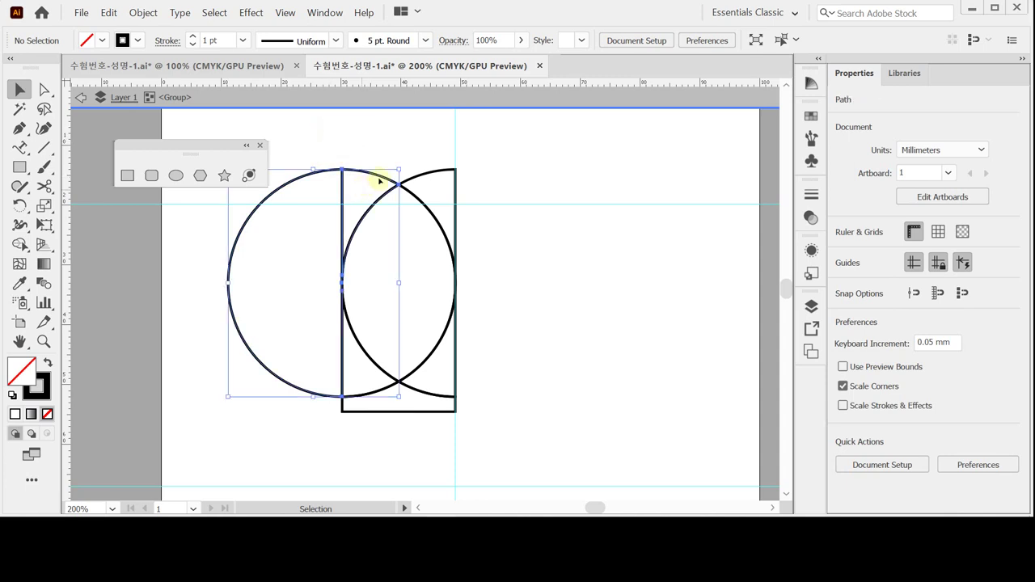
{"action": "key", "text": "Delete"}
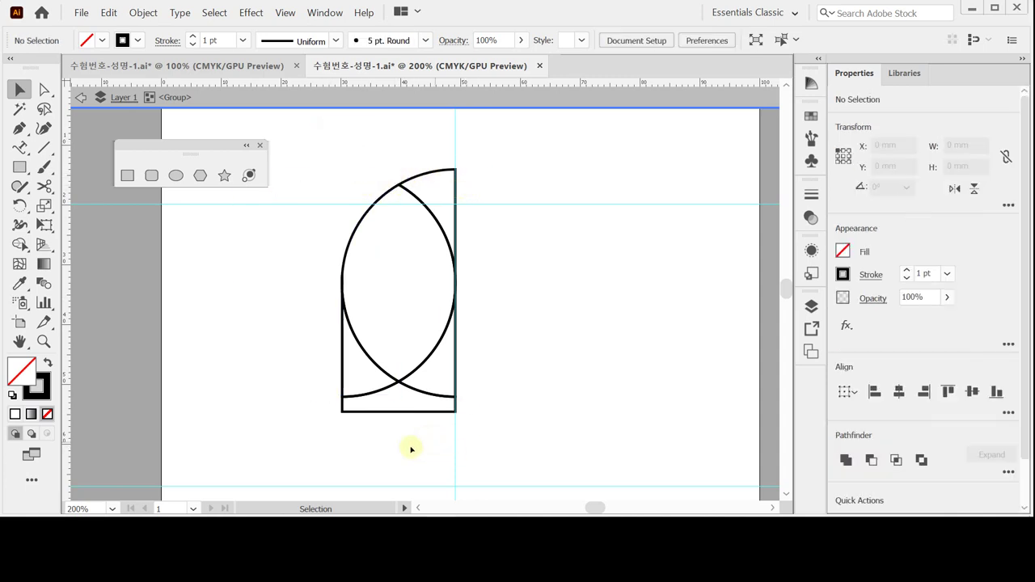
{"action": "left_click", "coordinate": [455, 389]}
{"action": "key", "text": "Delete"}
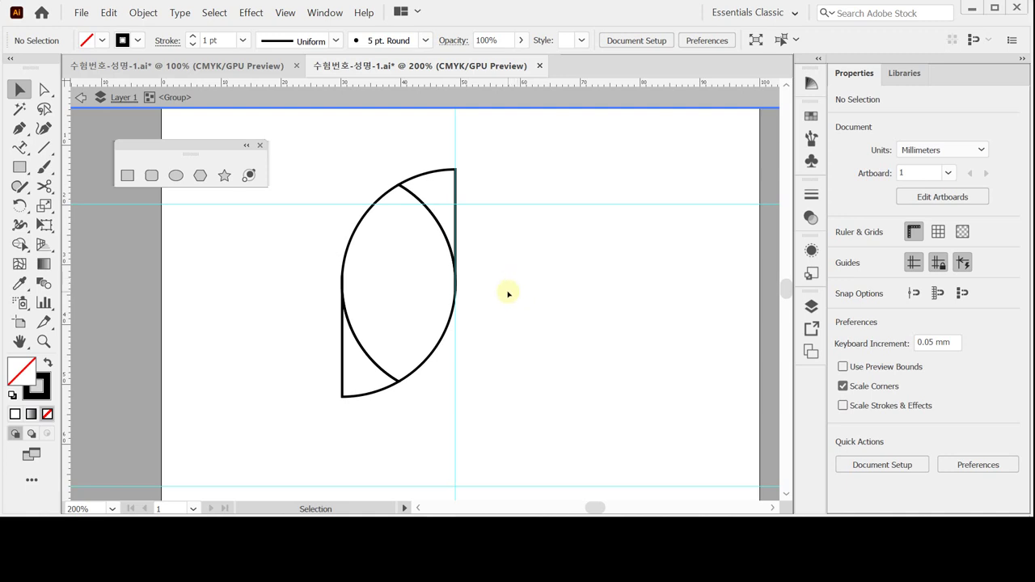
Step: Unite the remaining pieces into a single leaf shape, and leave isolation mode
{"action": "key", "text": "ctrl+a"}
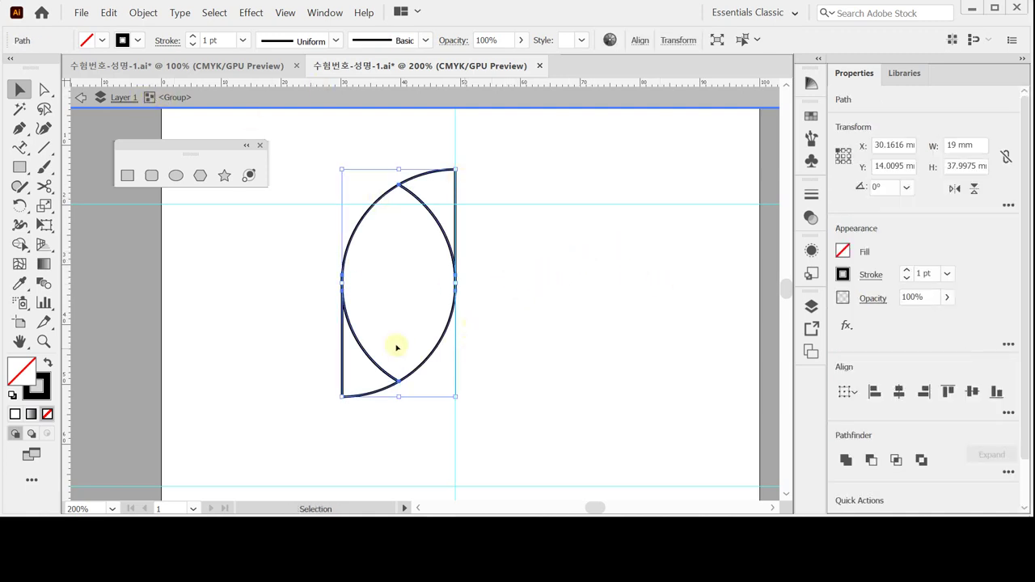
{"action": "left_click", "coordinate": [845, 459]}
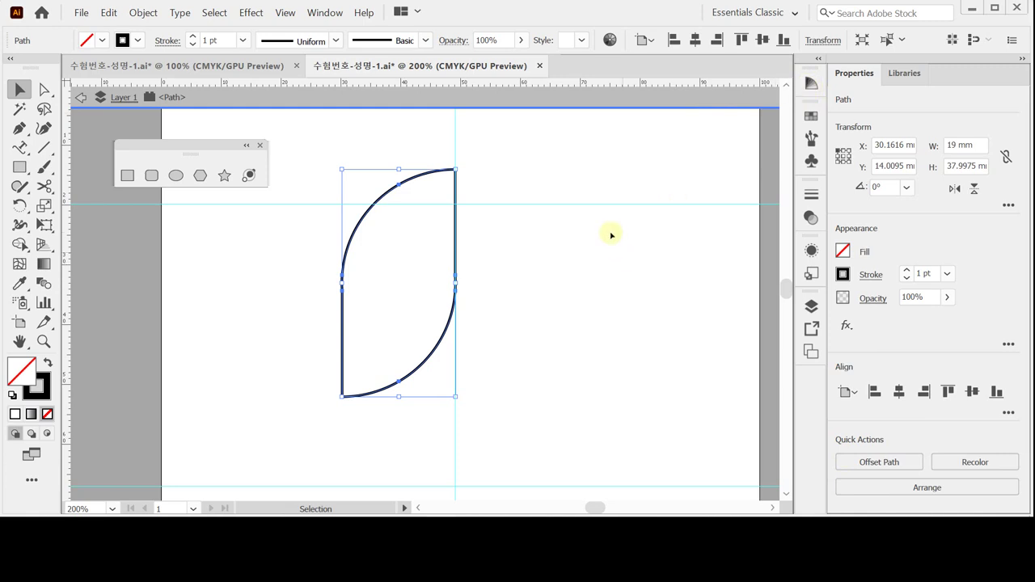
{"action": "key", "text": "Escape"}
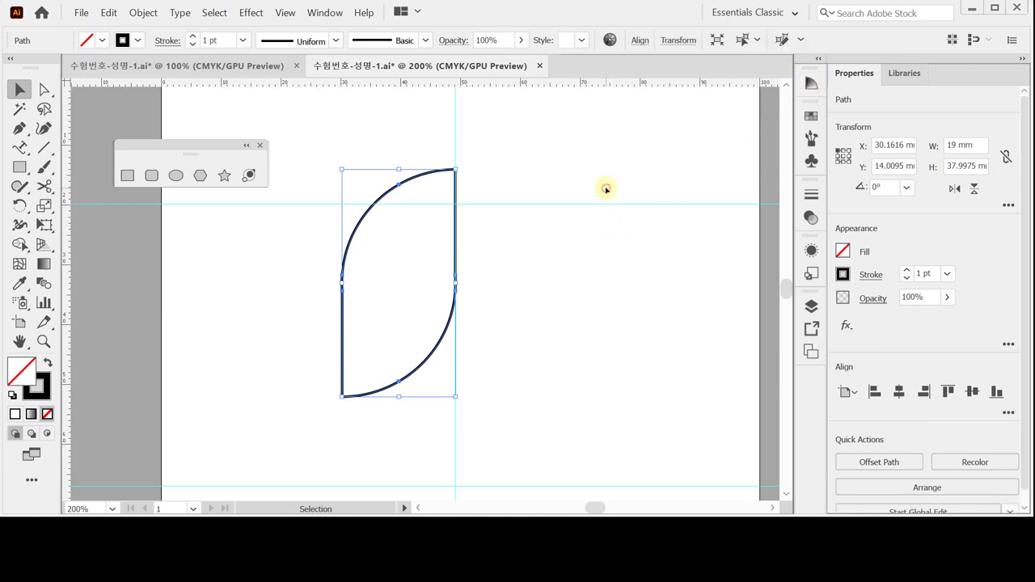
{"action": "left_click", "coordinate": [598, 137]}
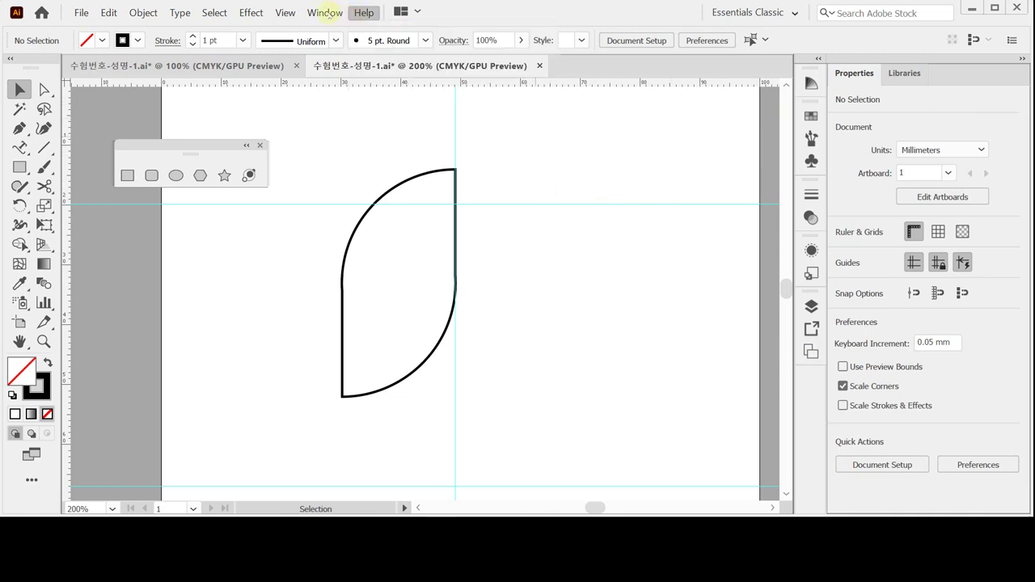
Step: Reset the Essentials Classic workspace and restore the two-column toolbar
{"action": "left_click", "coordinate": [326, 13]}
{"action": "left_click", "coordinate": [756, 12]}
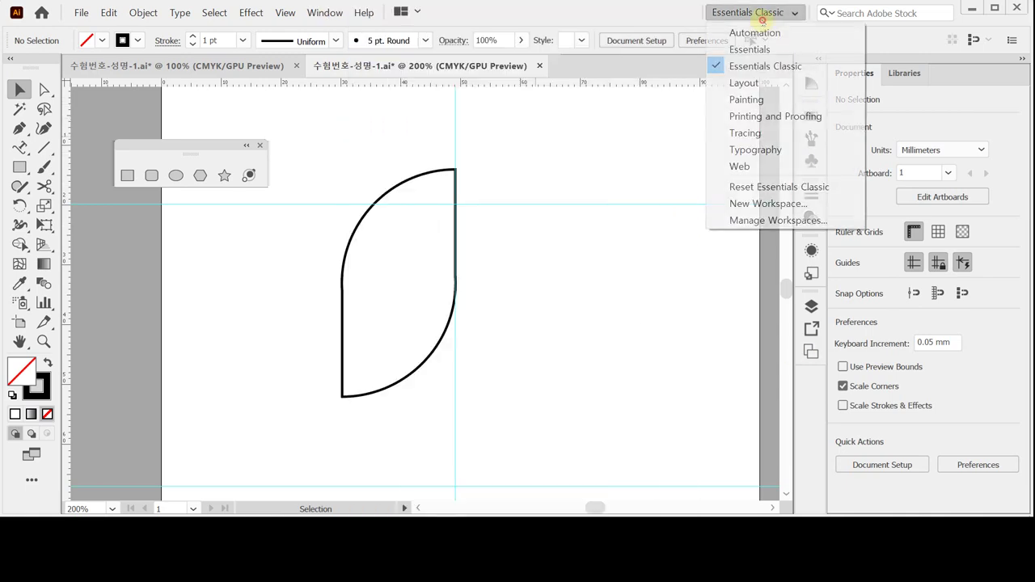
{"action": "left_click", "coordinate": [750, 187]}
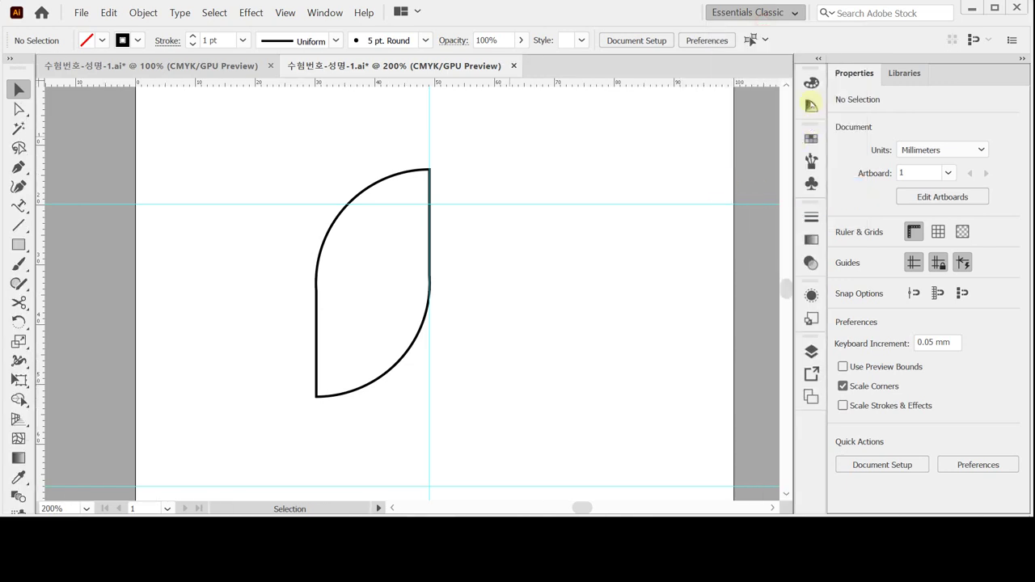
{"action": "left_click", "coordinate": [797, 13]}
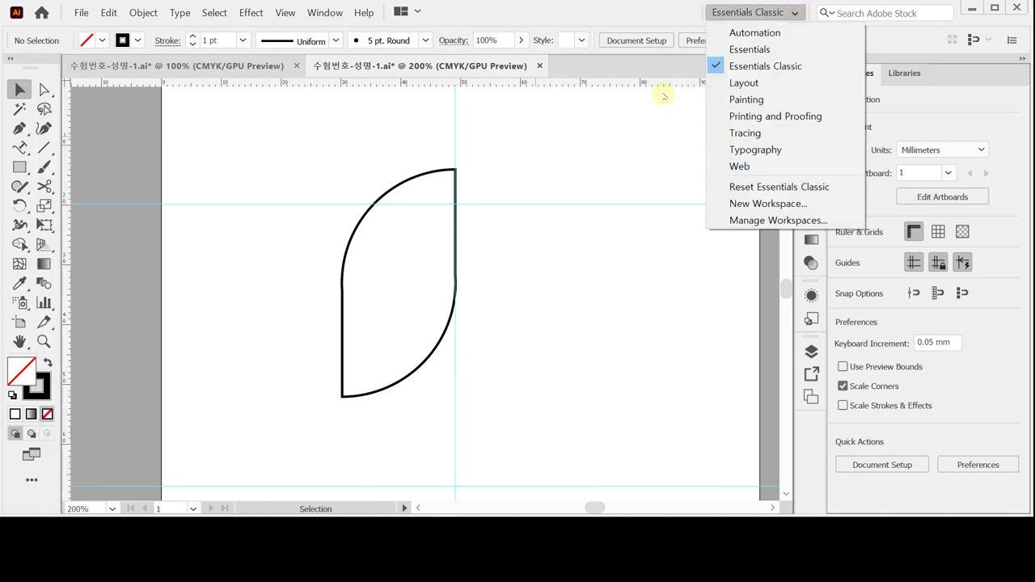
{"action": "left_click", "coordinate": [616, 89]}
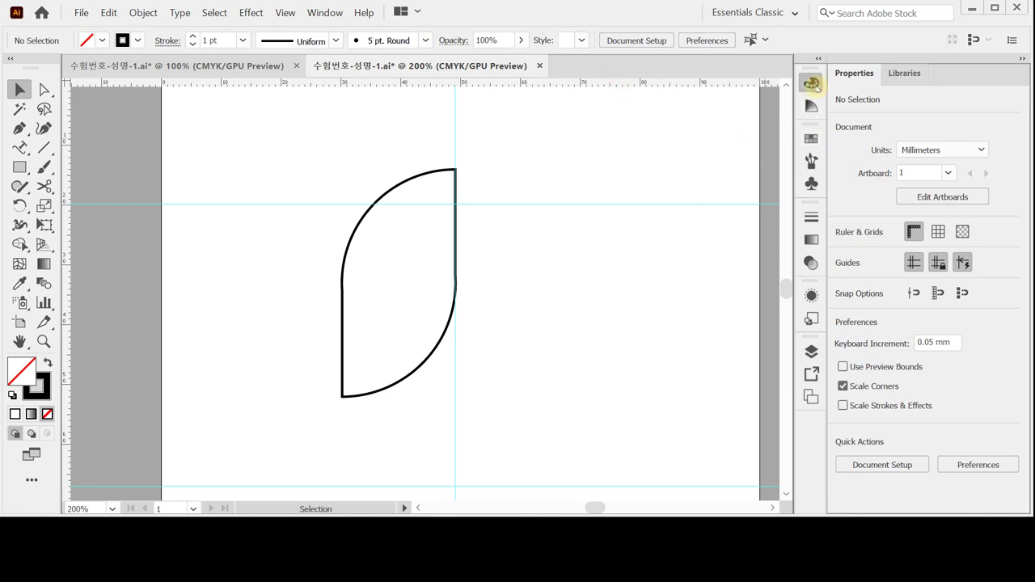
Step: Detach the Color controls so they float over the artboard, and expand them to show the CMYK sliders
{"action": "left_click", "coordinate": [812, 83]}
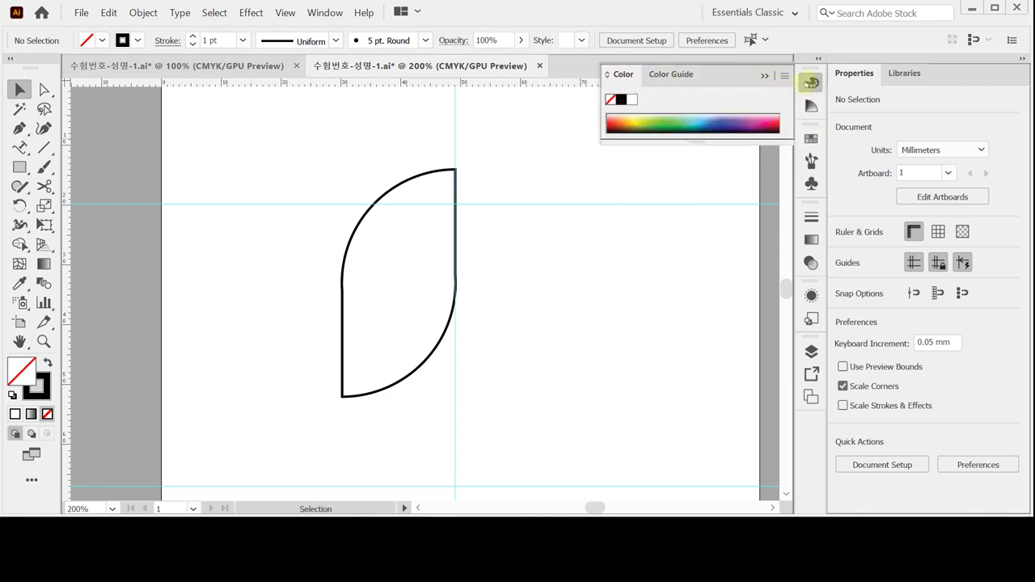
{"action": "mouse_move", "coordinate": [811, 83]}
{"action": "left_mouse_down"}
{"action": "mouse_move", "coordinate": [605, 121]}
{"action": "mouse_move", "coordinate": [603, 109]}
{"action": "mouse_move", "coordinate": [606, 121]}
{"action": "mouse_move", "coordinate": [592, 105]}
{"action": "left_mouse_up"}
{"action": "double_click", "coordinate": [607, 125]}
{"action": "double_click", "coordinate": [612, 121]}
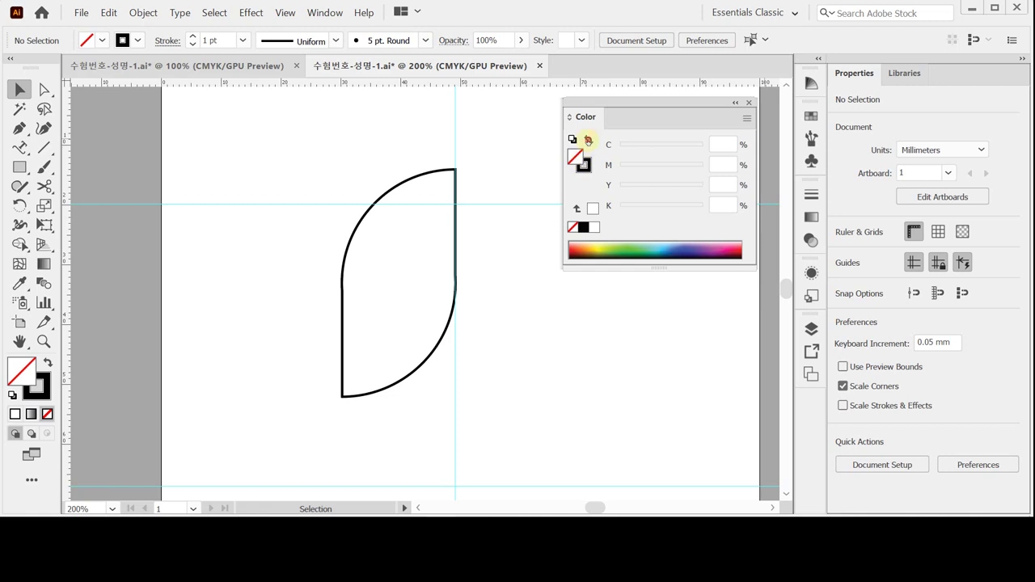
{"action": "left_click", "coordinate": [589, 141]}
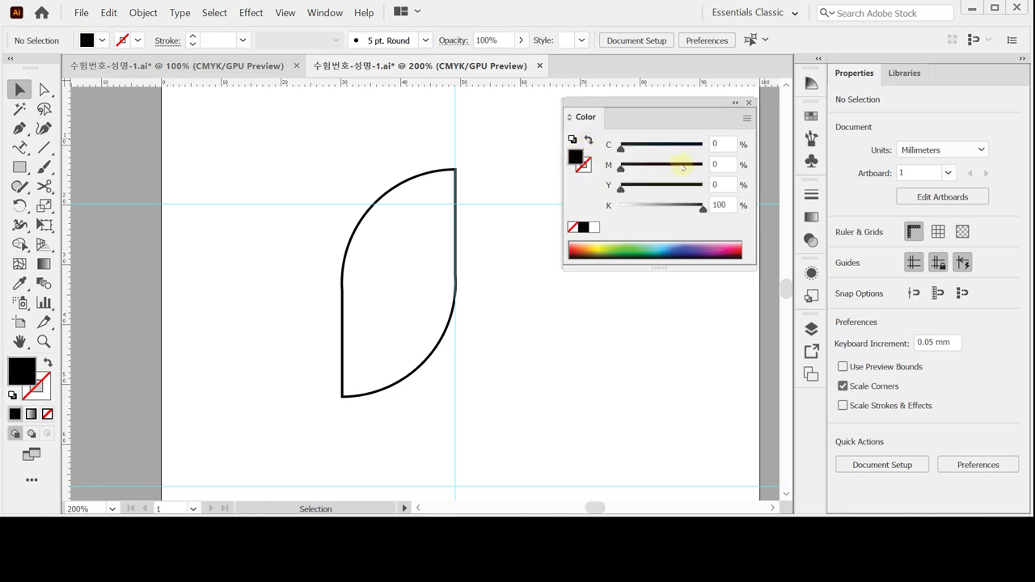
{"action": "left_click", "coordinate": [725, 144]}
{"action": "type", "text": "20"}
{"action": "key", "text": "Tab"}
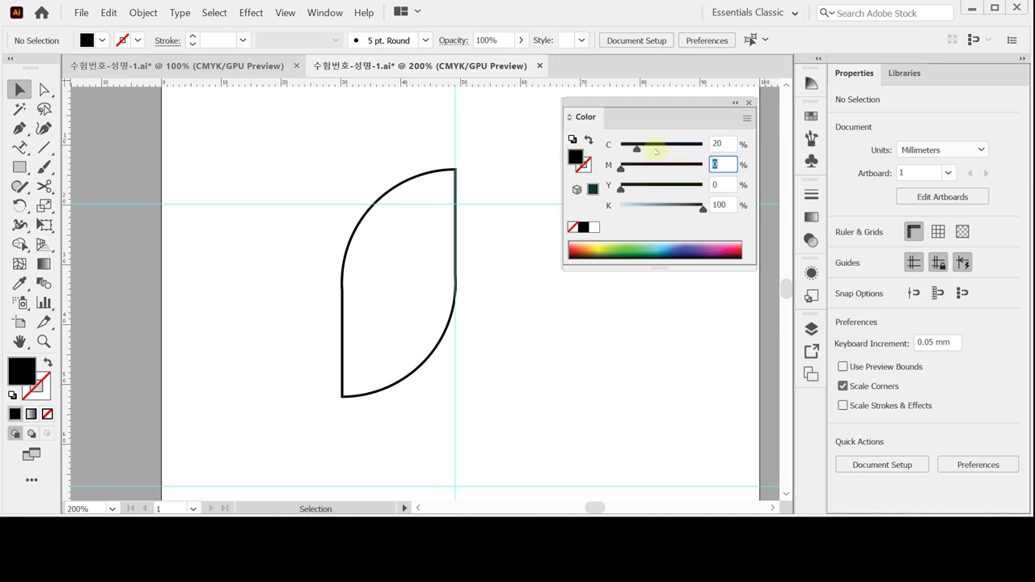
{"action": "type", "text": "20"}
{"action": "key", "text": "Tab"}
{"action": "type", "text": "10"}
{"action": "key", "text": "Tab"}
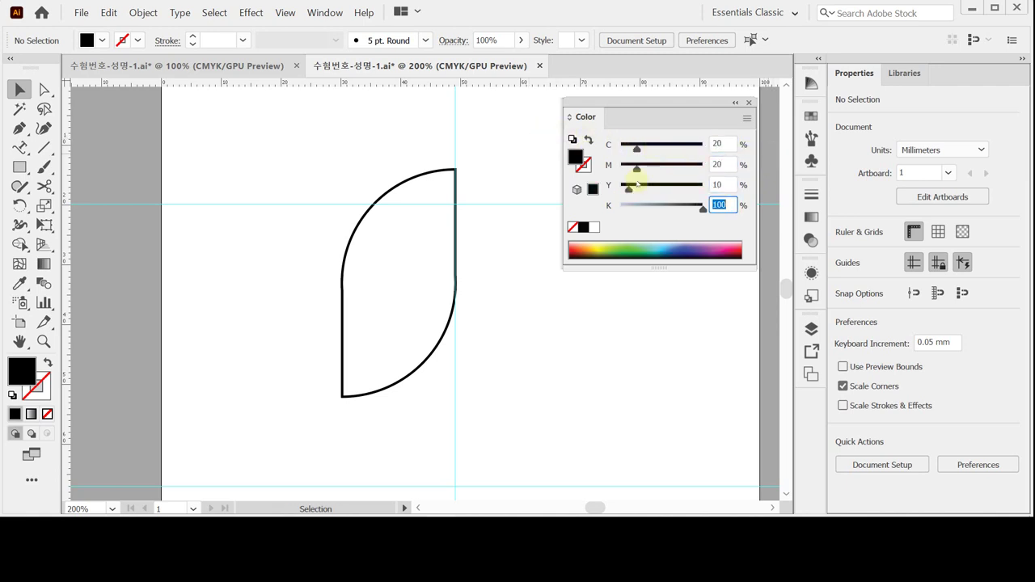
Step: Select the leaf shape and set its fill to C 20, M 20, Y 10, K 0
{"action": "left_click_drag", "start_coordinate": [485, 228], "coordinate": [412, 170]}
{"action": "left_click", "coordinate": [722, 146]}
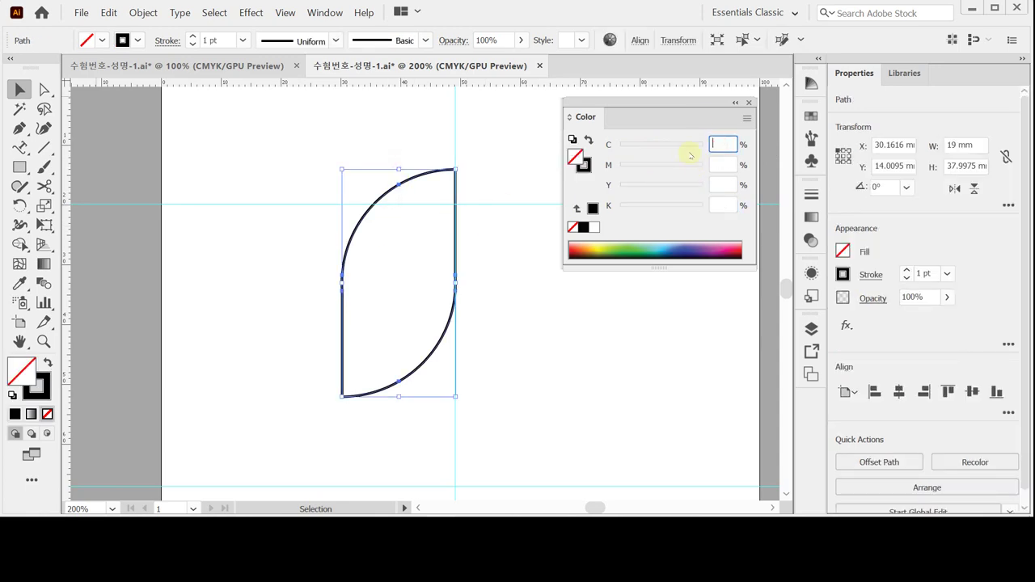
{"action": "key", "text": "Tab"}
{"action": "type", "text": "20"}
{"action": "key", "text": "Tab"}
{"action": "type", "text": "10"}
{"action": "key", "text": "Tab"}
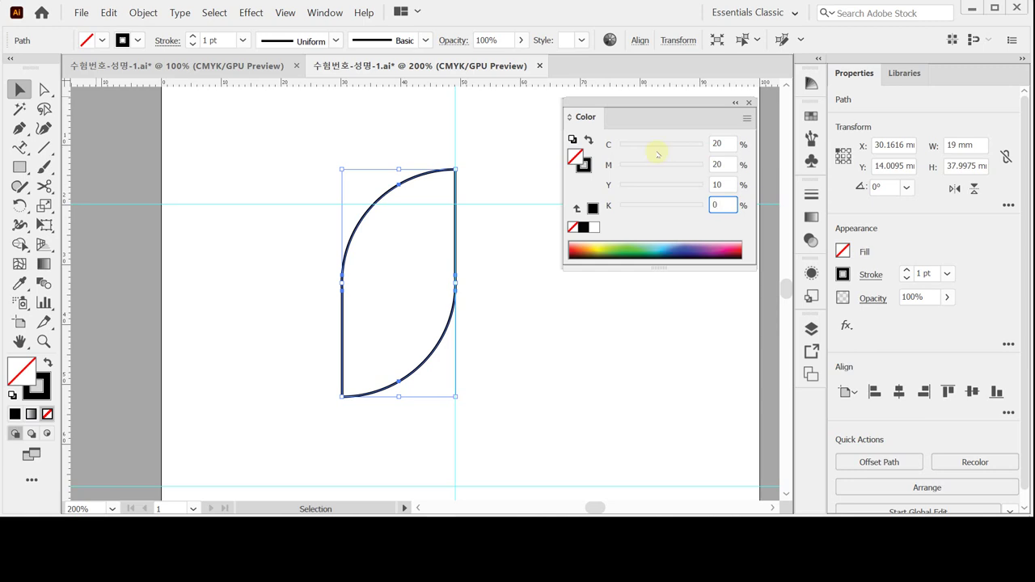
{"action": "type", "text": "0"}
{"action": "key", "text": "Return"}
Step: Remove the leaf shape's stroke and deselect it
{"action": "left_click", "coordinate": [583, 166]}
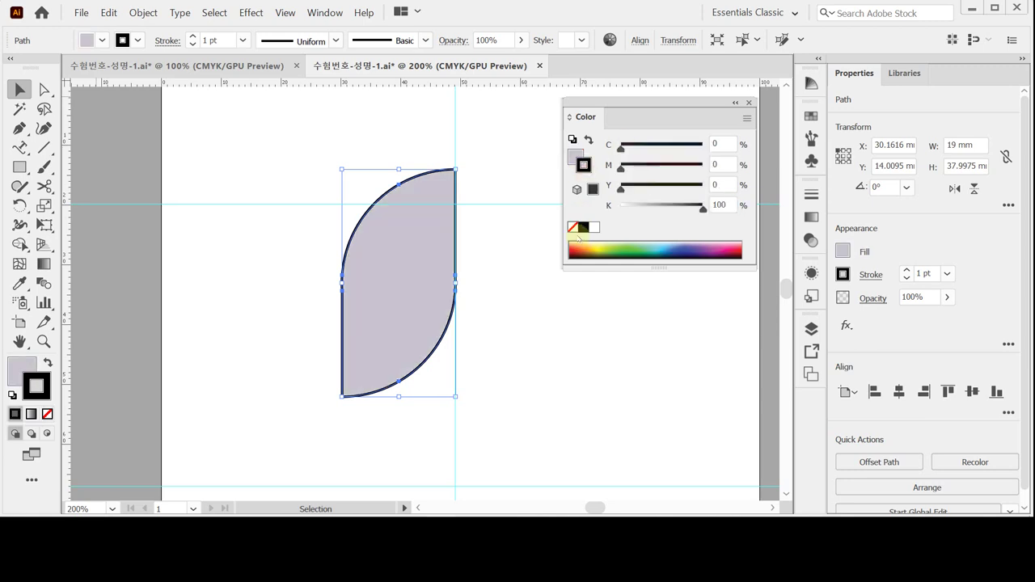
{"action": "left_click", "coordinate": [573, 228]}
{"action": "left_click", "coordinate": [496, 234]}
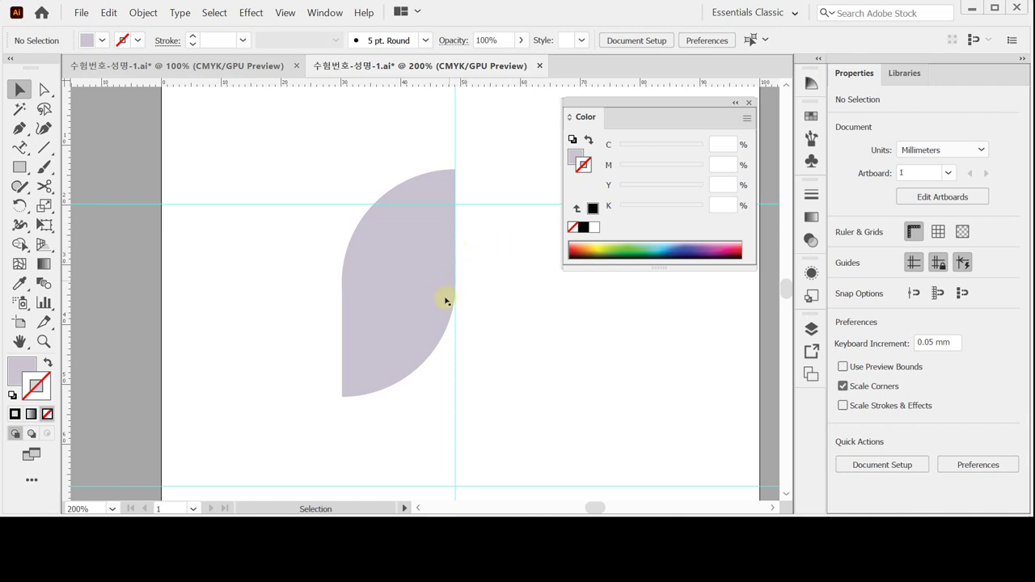
Step: Detach the basic shape tools so they float over the artboard, and choose the Ellipse tool
{"action": "left_click", "coordinate": [20, 166]}
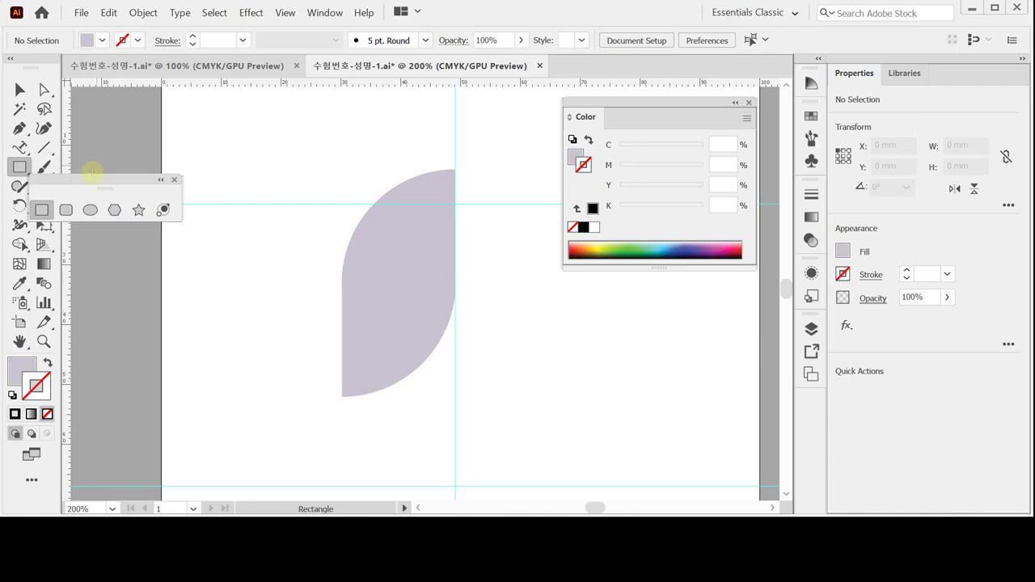
{"action": "left_click_drag", "start_coordinate": [87, 171], "coordinate": [152, 142]}
{"action": "left_click", "coordinate": [154, 165]}
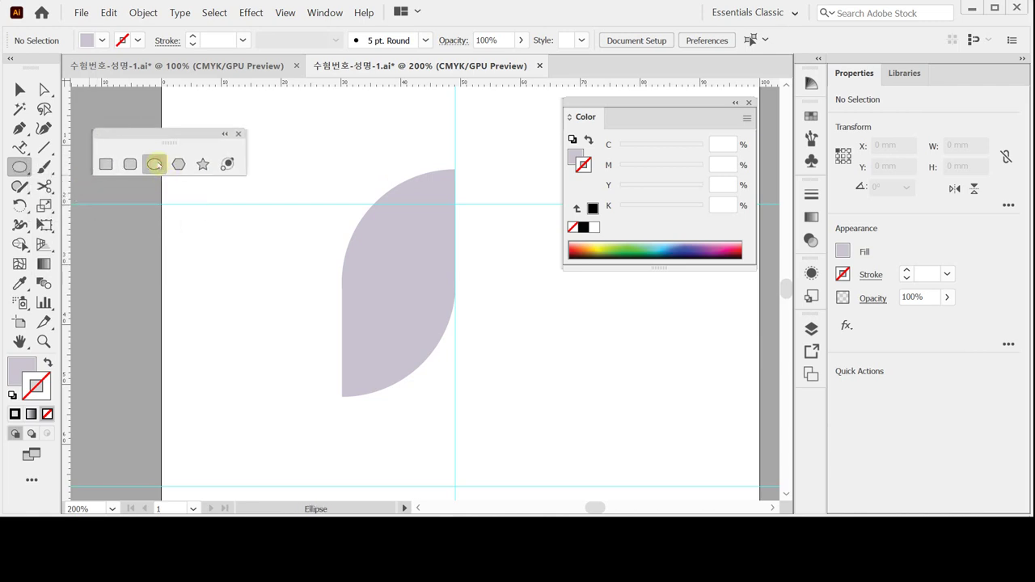
Step: Draw a circle 20 mm wide and 20 mm high beside the leaf shape
{"action": "scroll", "coordinate": [340, 291], "scroll_direction": "right", "scroll_amount": 3}
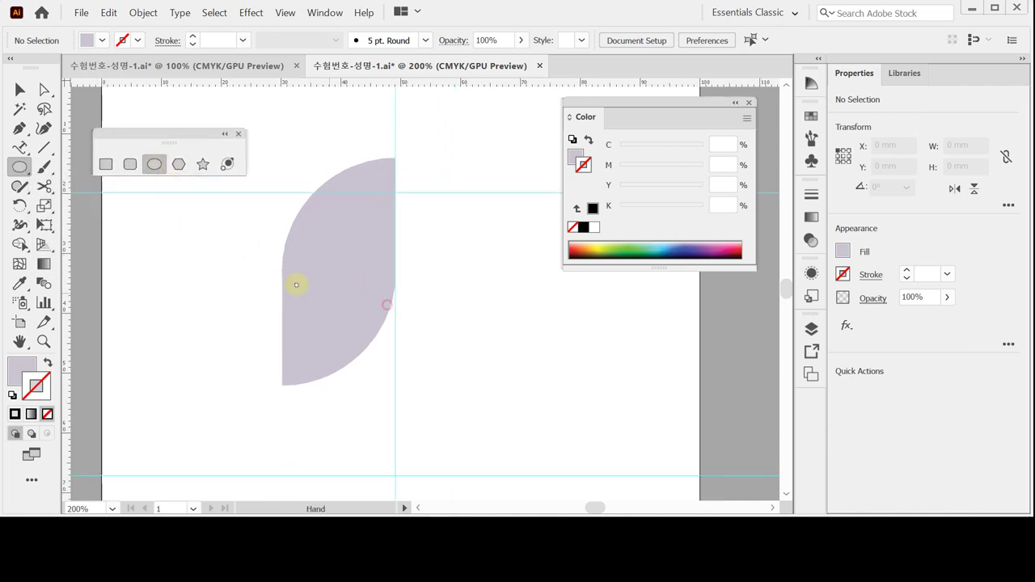
{"action": "left_click", "coordinate": [377, 255]}
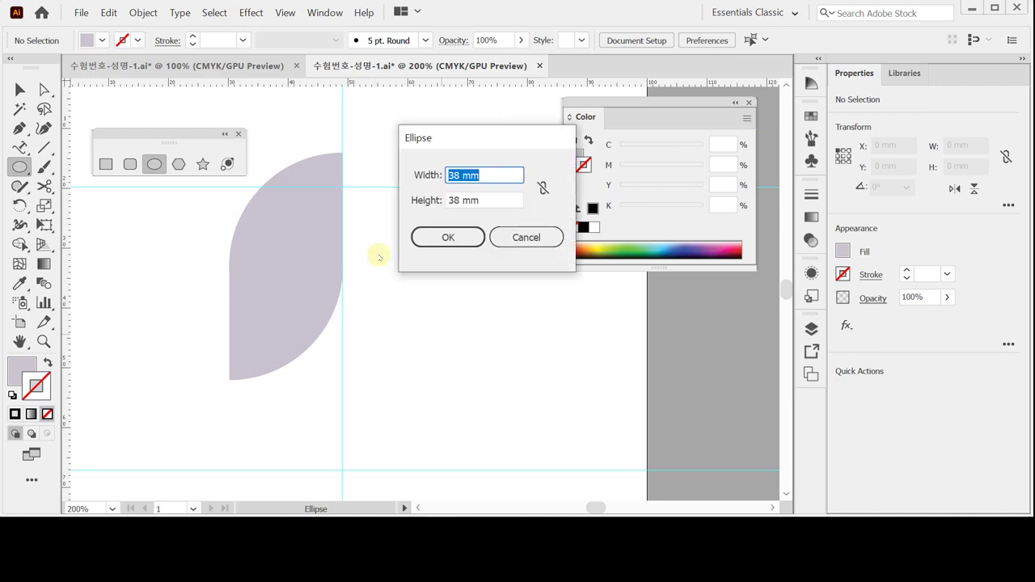
{"action": "type", "text": "20"}
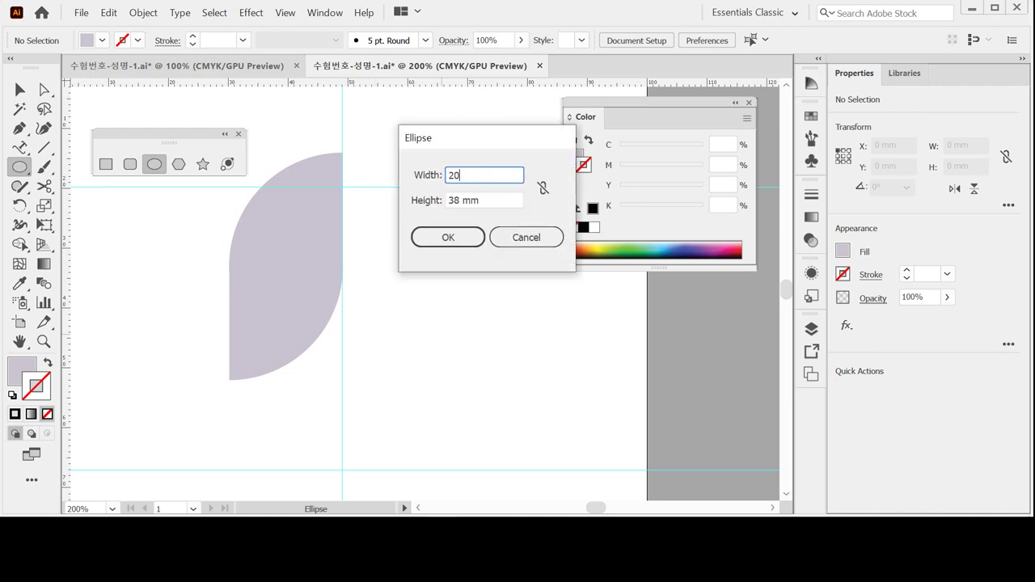
{"action": "key", "text": "Tab"}
{"action": "type", "text": "20"}
{"action": "key", "text": "Tab"}
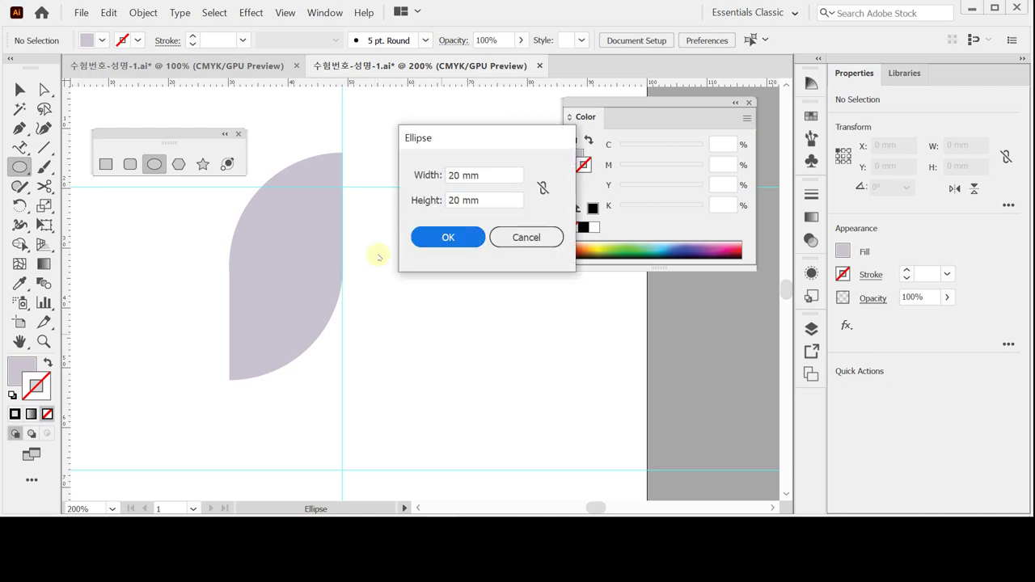
{"action": "key", "text": "Return"}
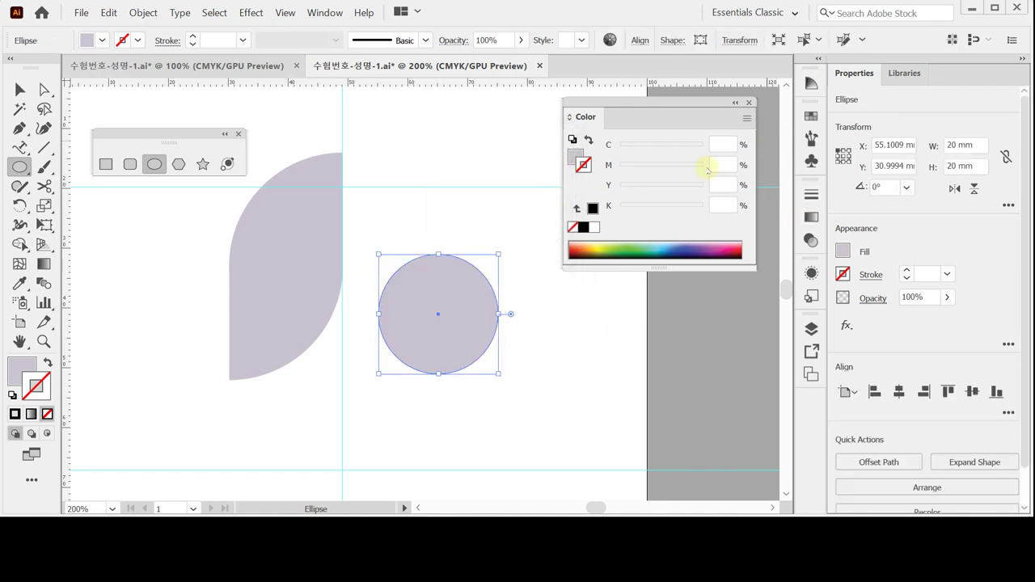
Step: Set the new circle's fill to C 10, M 0, Y 10, K 10
{"action": "left_click", "coordinate": [574, 156]}
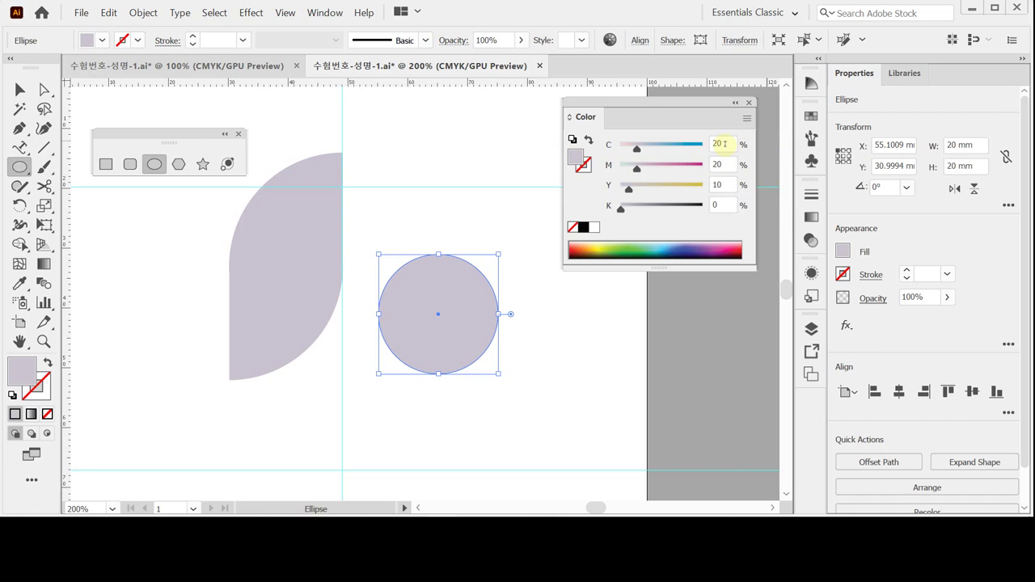
{"action": "left_click", "coordinate": [725, 143]}
{"action": "type", "text": "10"}
{"action": "key", "text": "Tab"}
{"action": "type", "text": "0"}
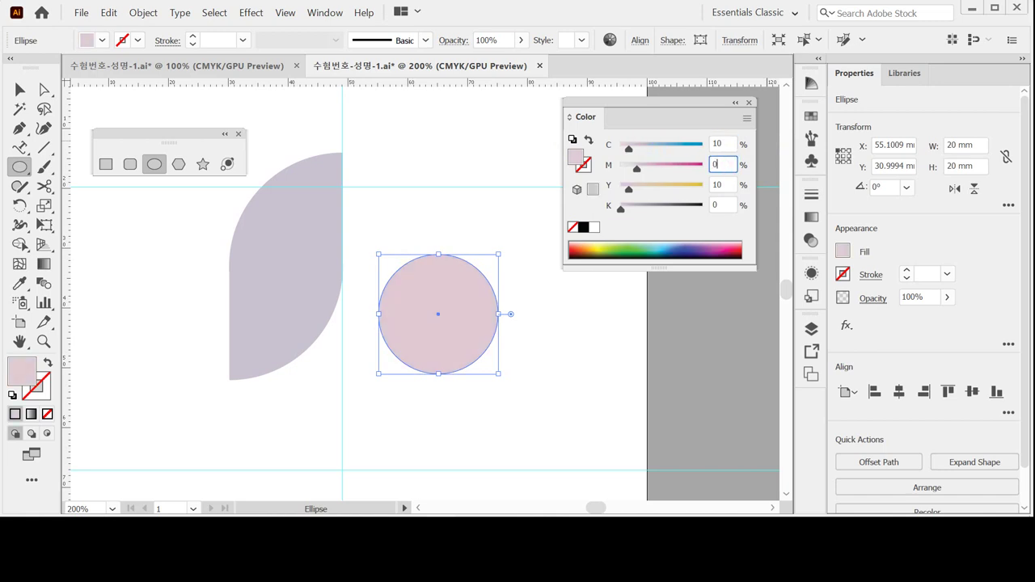
{"action": "key", "text": "Tab"}
{"action": "key", "text": "Tab"}
{"action": "type", "text": "10"}
{"action": "key", "text": "Tab"}
{"action": "left_click", "coordinate": [646, 144]}
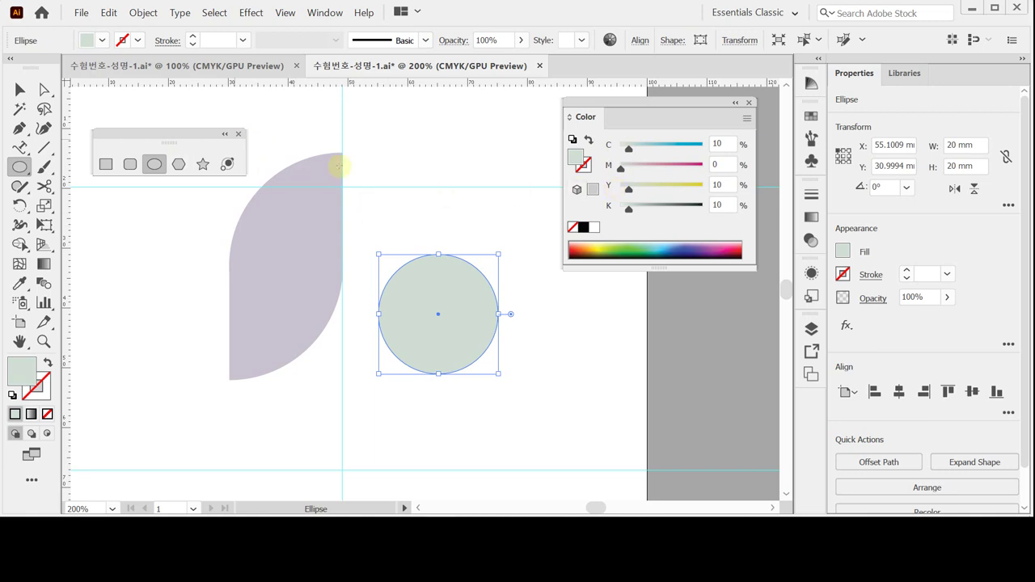
Step: Stretch the circle's lowest anchor point straight down to a height of about 35 mm, and move the shape up beside the leaf
{"action": "left_click", "coordinate": [44, 89]}
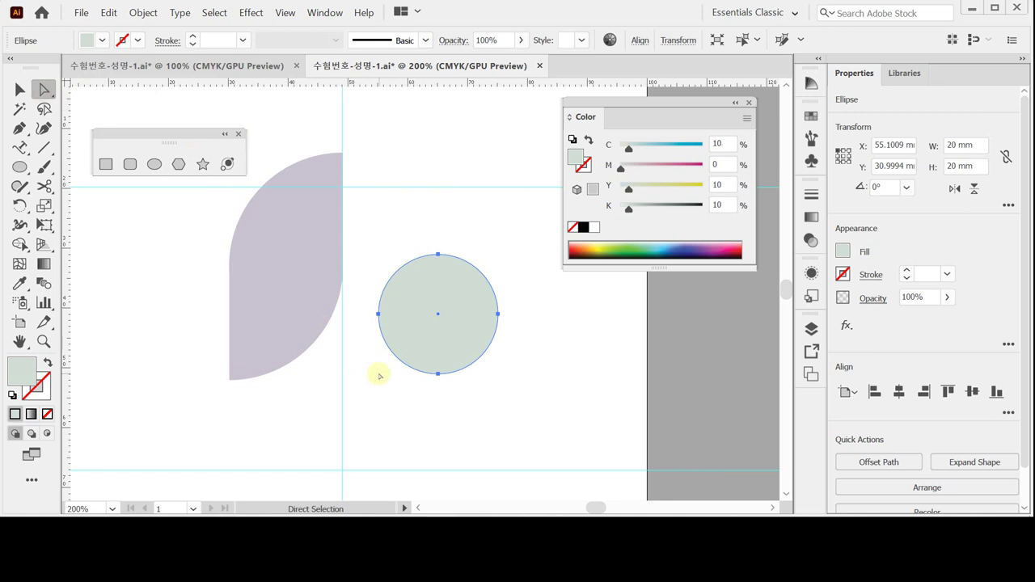
{"action": "left_click_drag", "start_coordinate": [410, 386], "coordinate": [469, 358]}
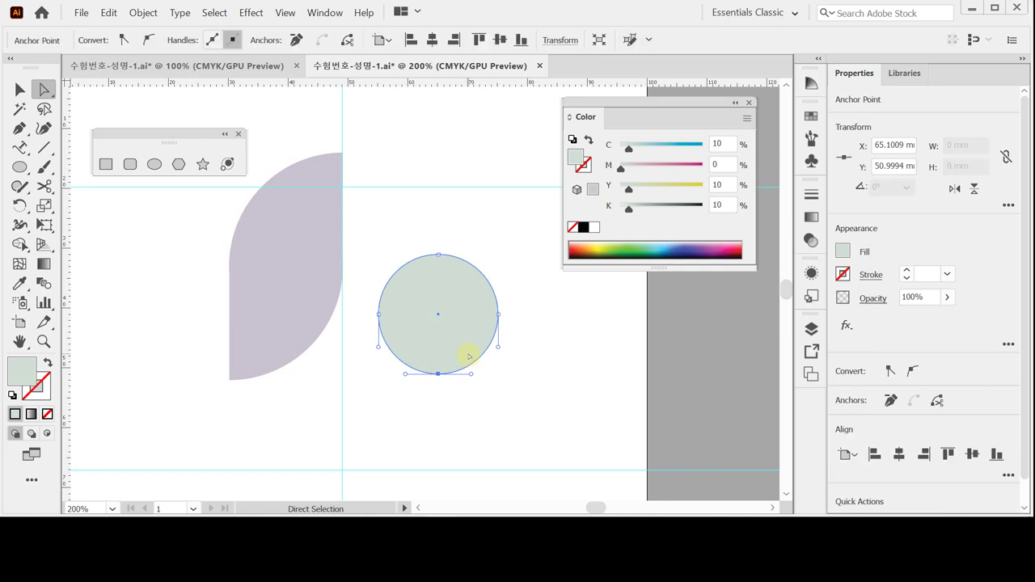
{"action": "left_click_drag", "start_coordinate": [438, 373], "coordinate": [438, 462]}
{"action": "key", "text": "ctrl+z"}
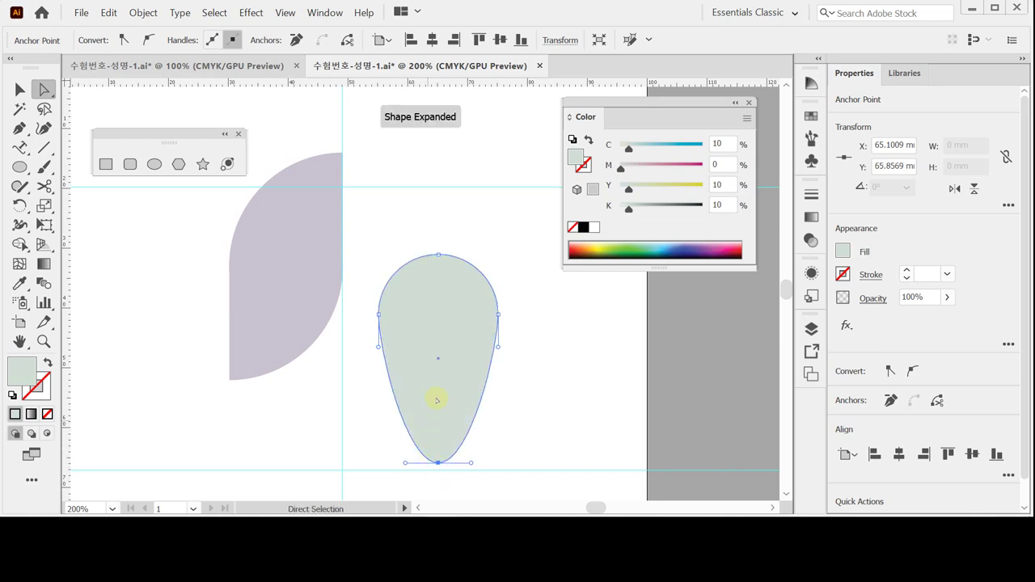
{"action": "key", "text": "Down"}
{"action": "key", "text": "Down"}
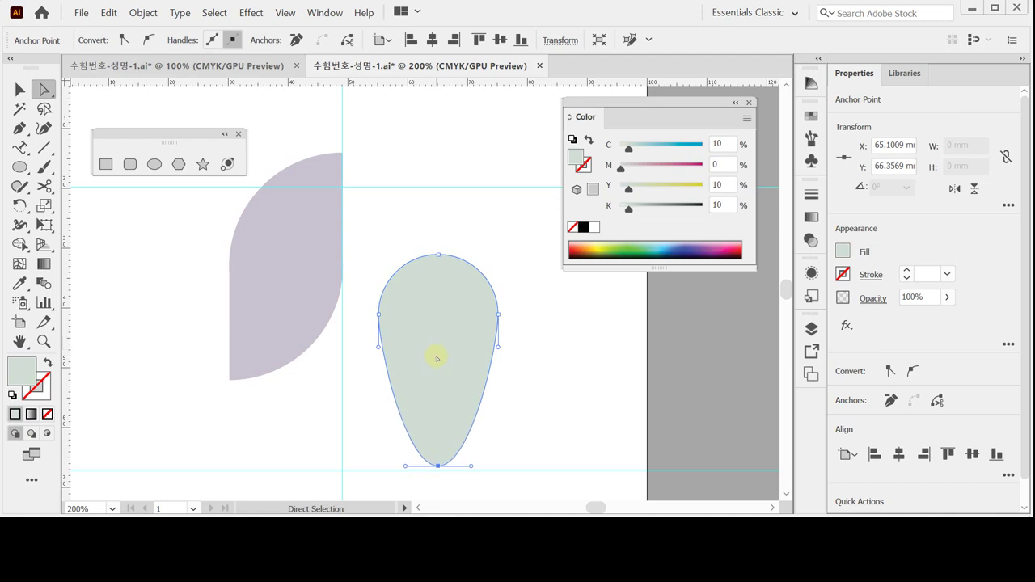
{"action": "left_click_drag", "start_coordinate": [441, 355], "coordinate": [445, 283]}
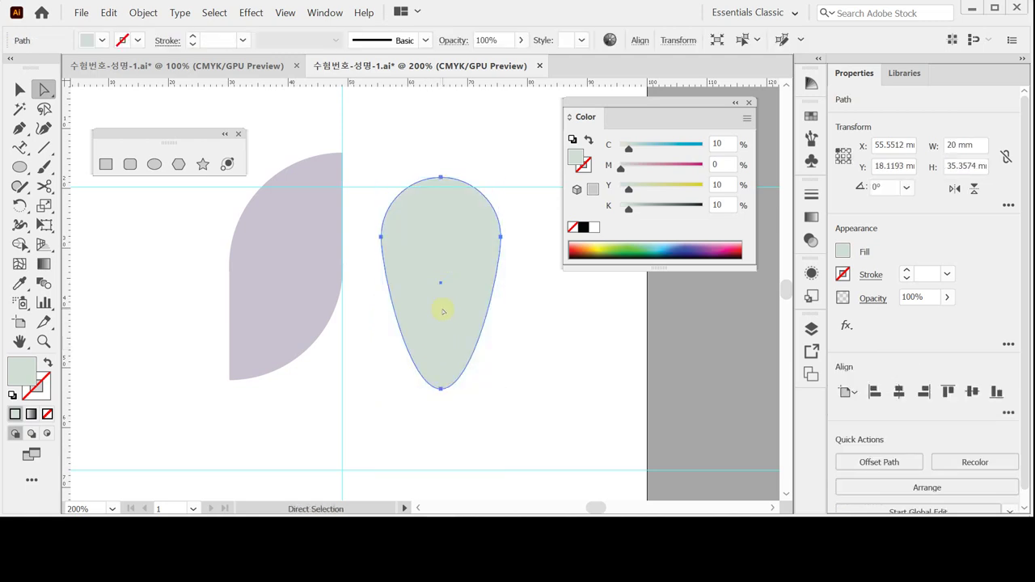
Step: Convert the stretched shape's lowest anchor point to a corner with the Anchor Point tool, making a pointed drop
{"action": "left_click", "coordinate": [441, 389]}
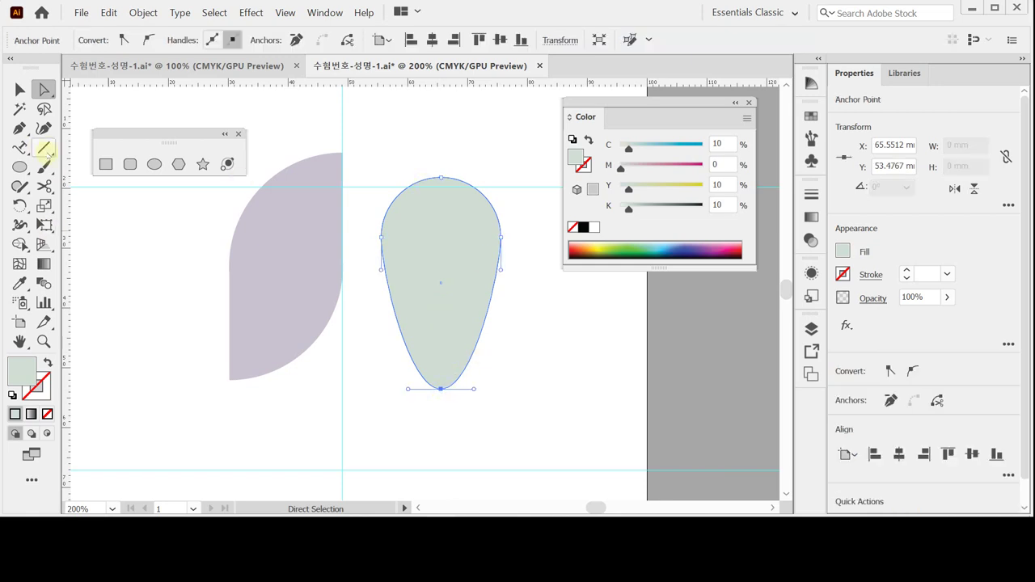
{"action": "left_click", "coordinate": [19, 129]}
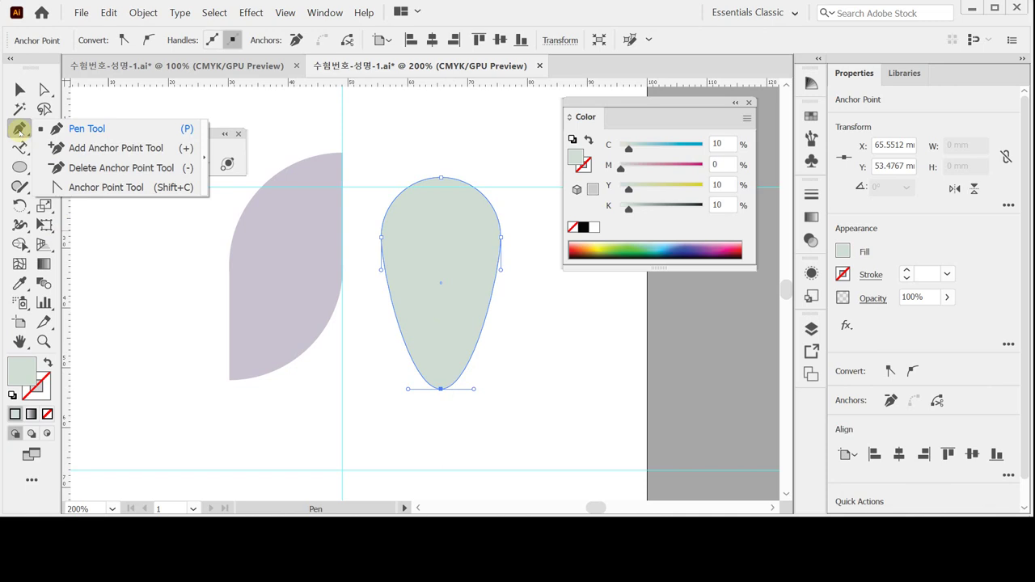
{"action": "left_click", "coordinate": [73, 187]}
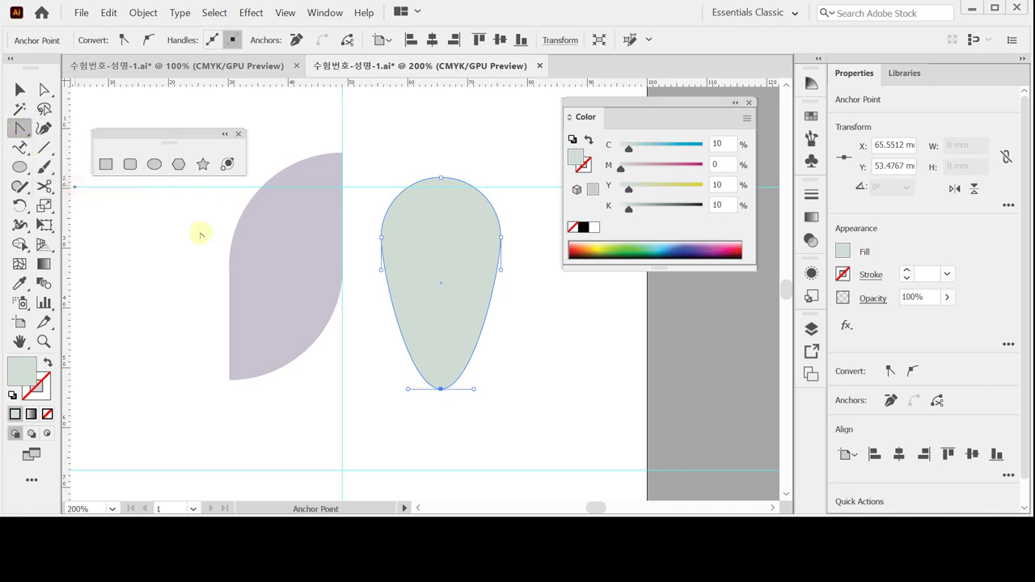
{"action": "left_click", "coordinate": [440, 389]}
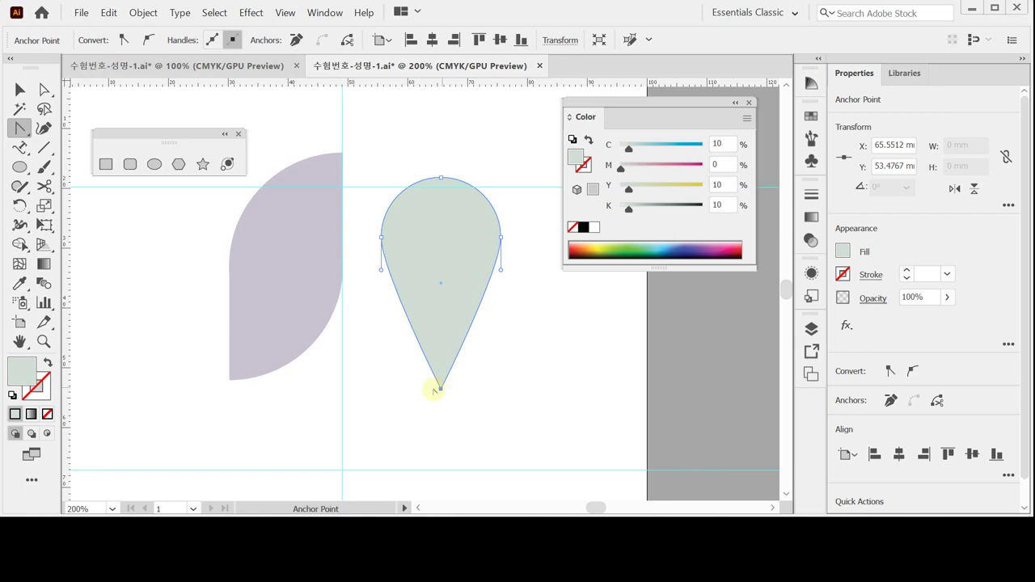
{"action": "left_click_drag", "start_coordinate": [432, 388], "coordinate": [441, 389]}
{"action": "left_click_drag", "start_coordinate": [441, 389], "coordinate": [408, 391]}
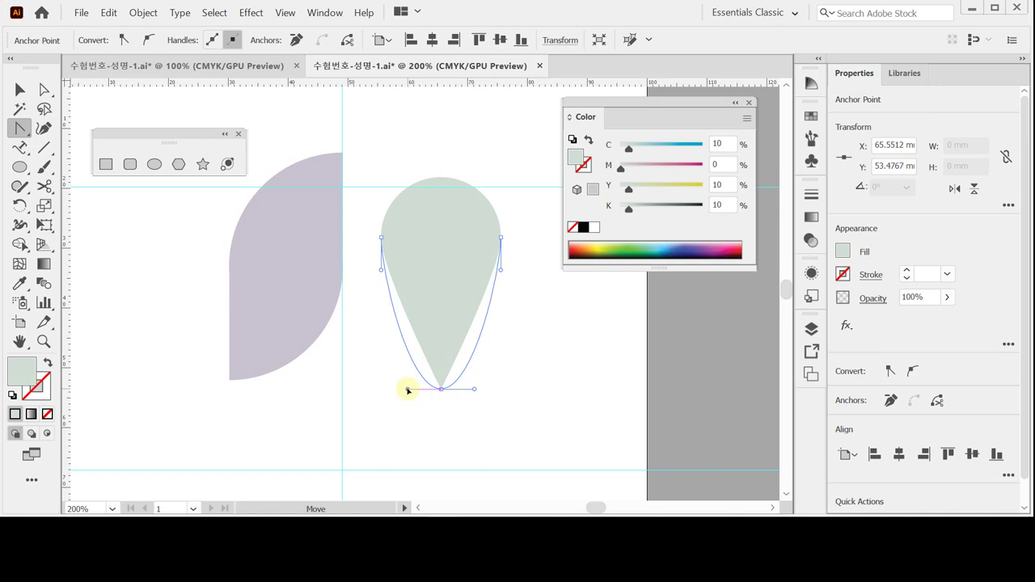
{"action": "key", "text": "ctrl+z"}
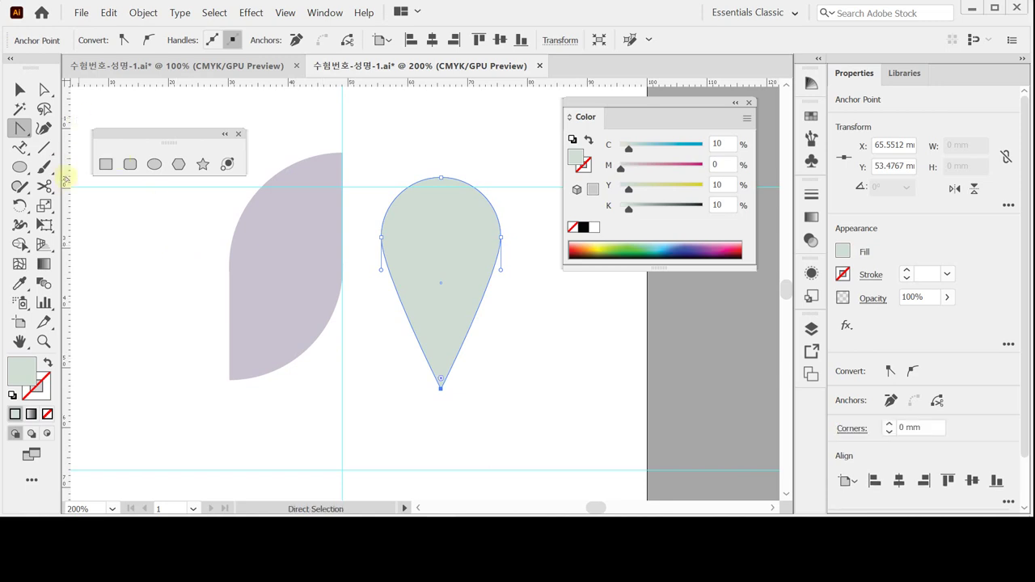
Step: Draw a circle 5.5 mm wide and 5.5 mm high over the drop shape's left edge
{"action": "left_click", "coordinate": [153, 164]}
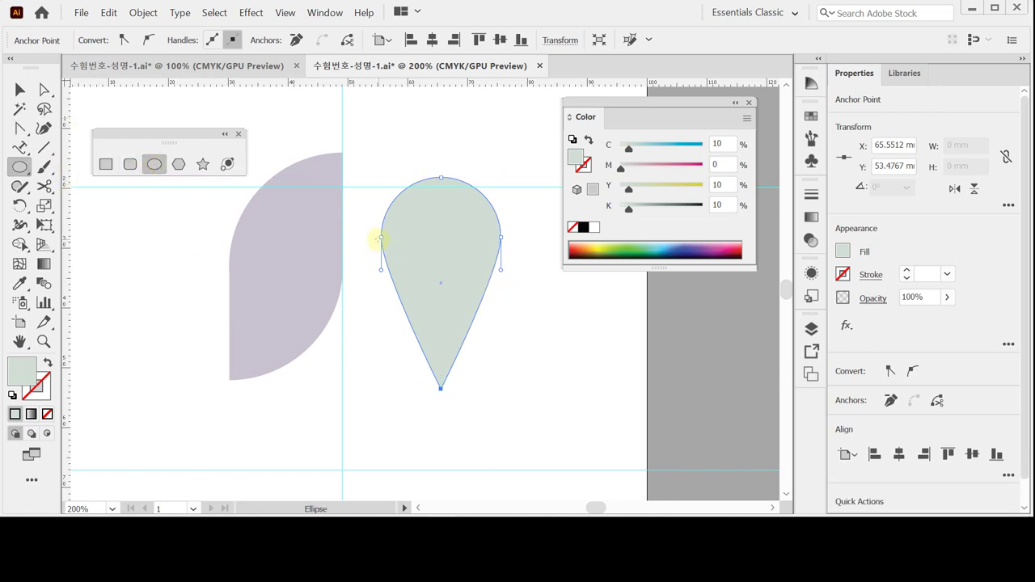
{"action": "left_click", "coordinate": [377, 237]}
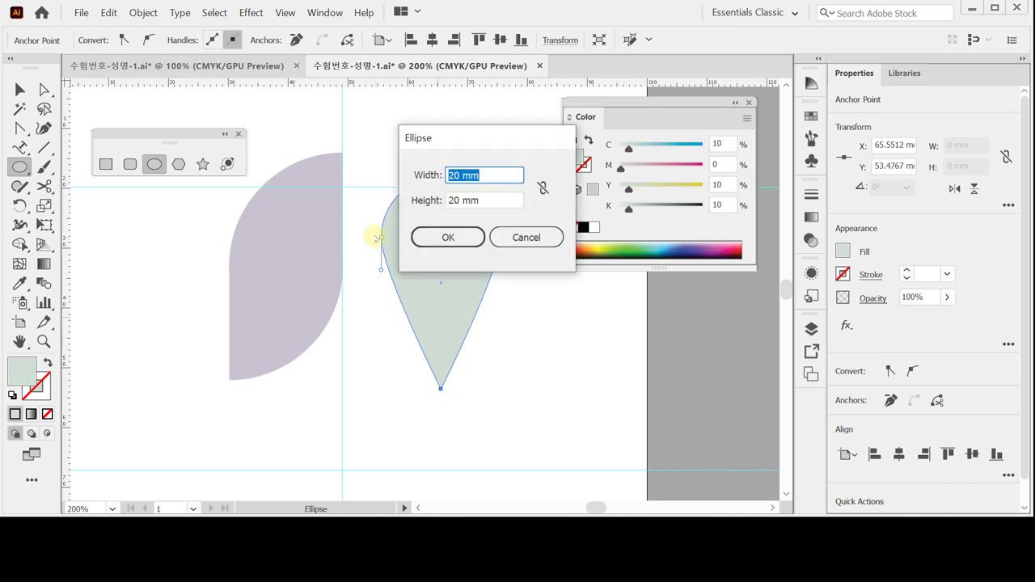
{"action": "type", "text": "5."}
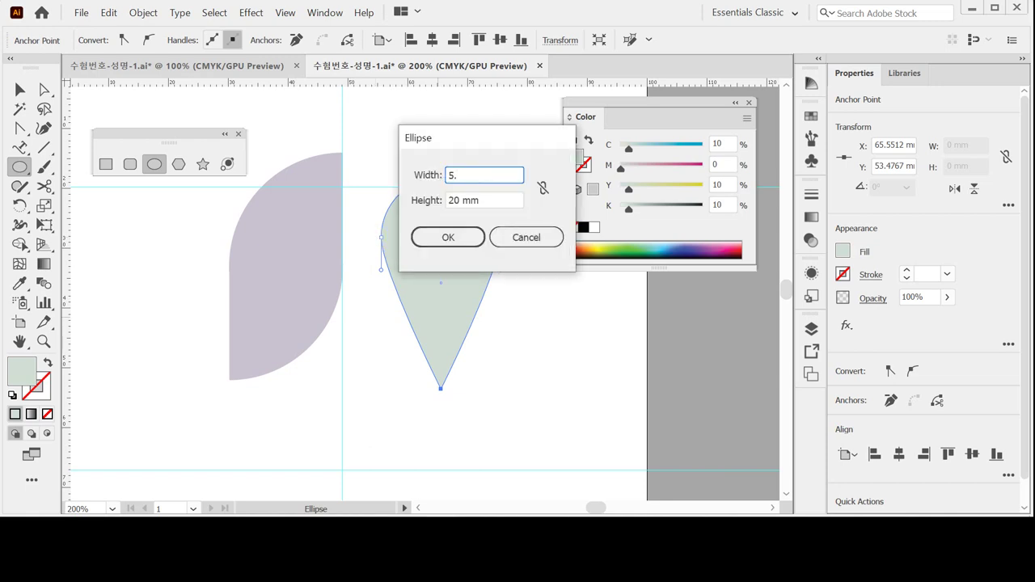
{"action": "type", "text": "5"}
{"action": "key", "text": "Tab"}
{"action": "type", "text": "5."}
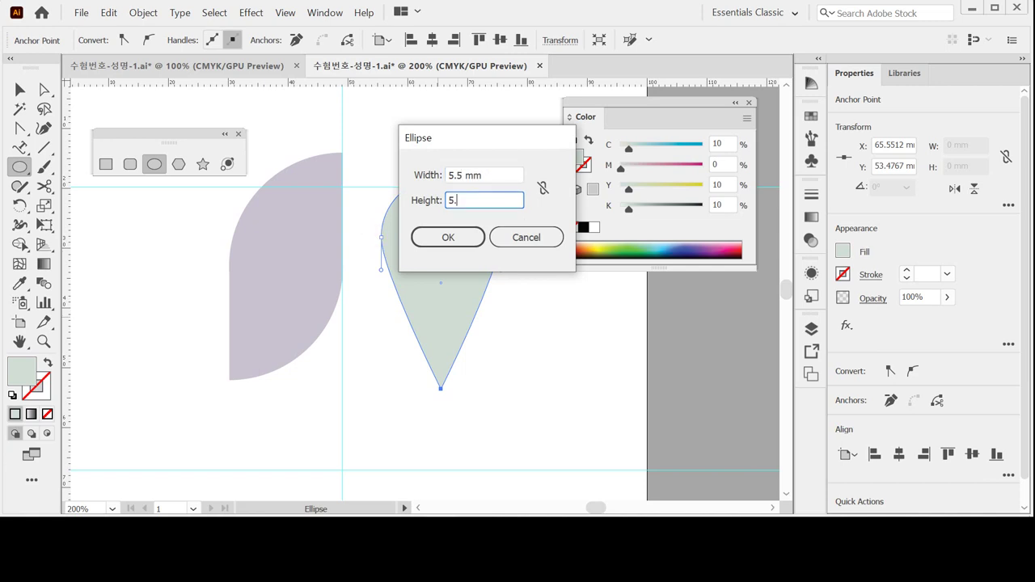
{"action": "type", "text": "5"}
{"action": "key", "text": "Return"}
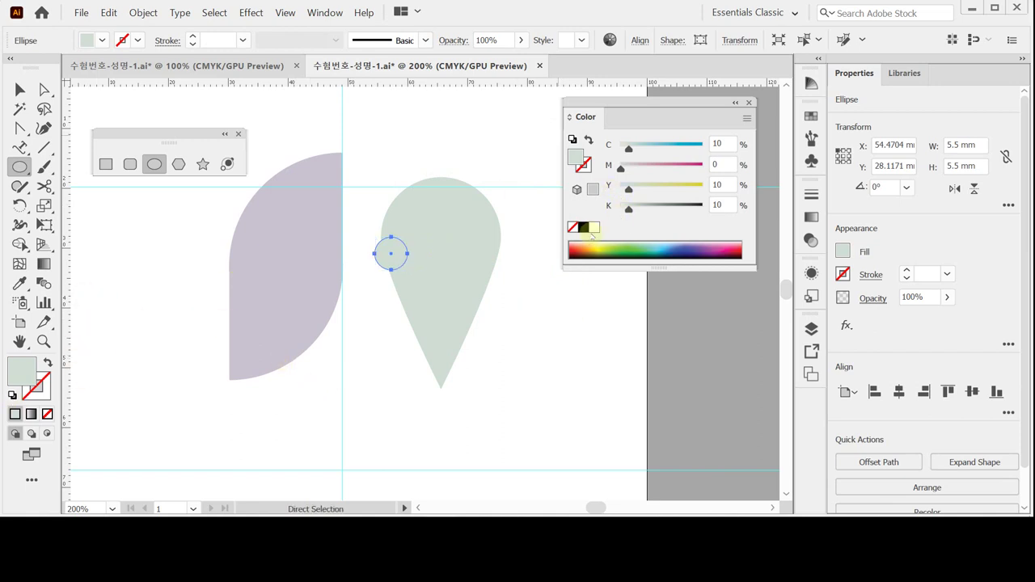
Step: Fill the small circle with a magenta from the colour spectrum, and shift it slightly up and right along the drop's left edge
{"action": "left_click", "coordinate": [683, 249]}
{"action": "key", "text": "ctrl+plus"}
{"action": "key", "text": "ctrl+plus"}
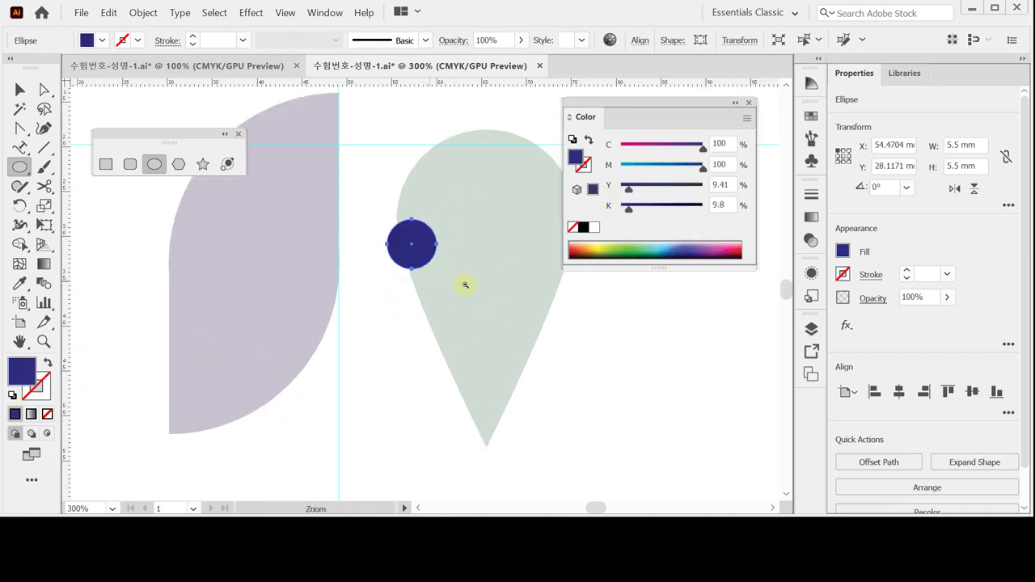
{"action": "left_click_drag", "start_coordinate": [733, 248], "coordinate": [728, 254]}
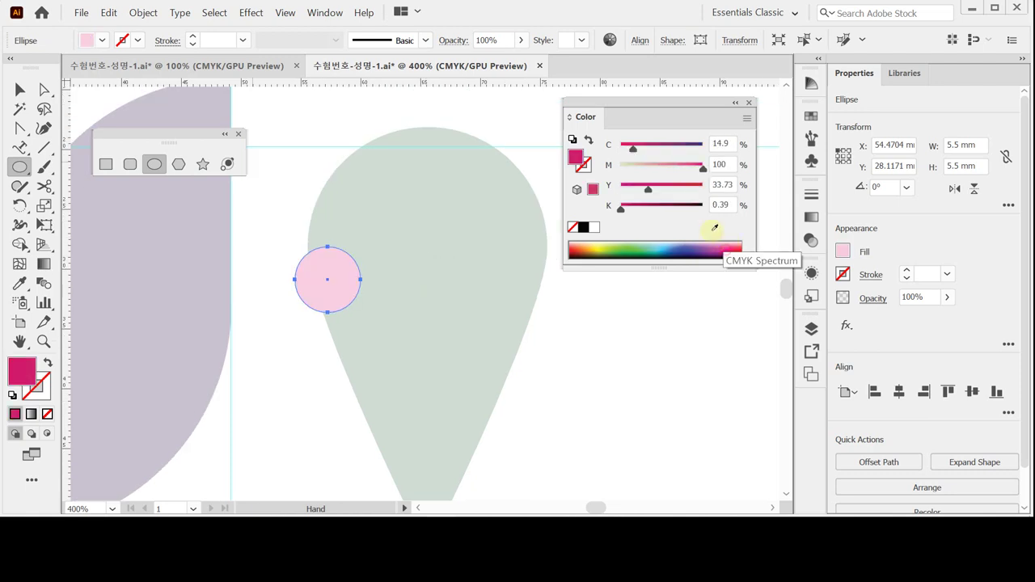
{"action": "left_click_drag", "start_coordinate": [335, 278], "coordinate": [341, 263]}
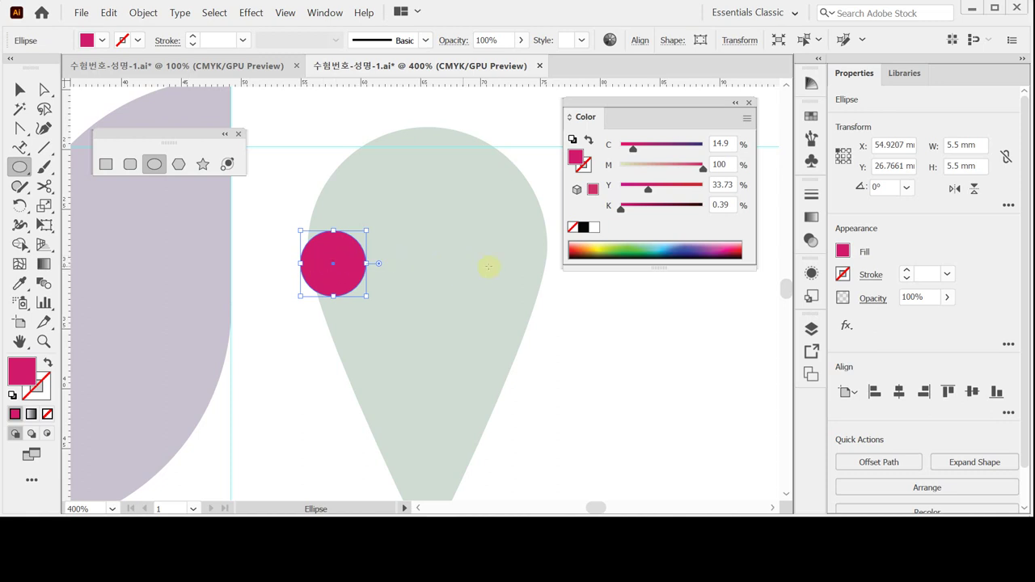
Step: Copy the magenta circle horizontally to the right by about 4.9 mm so the copy slightly overlaps the original
{"action": "key", "text": "a"}
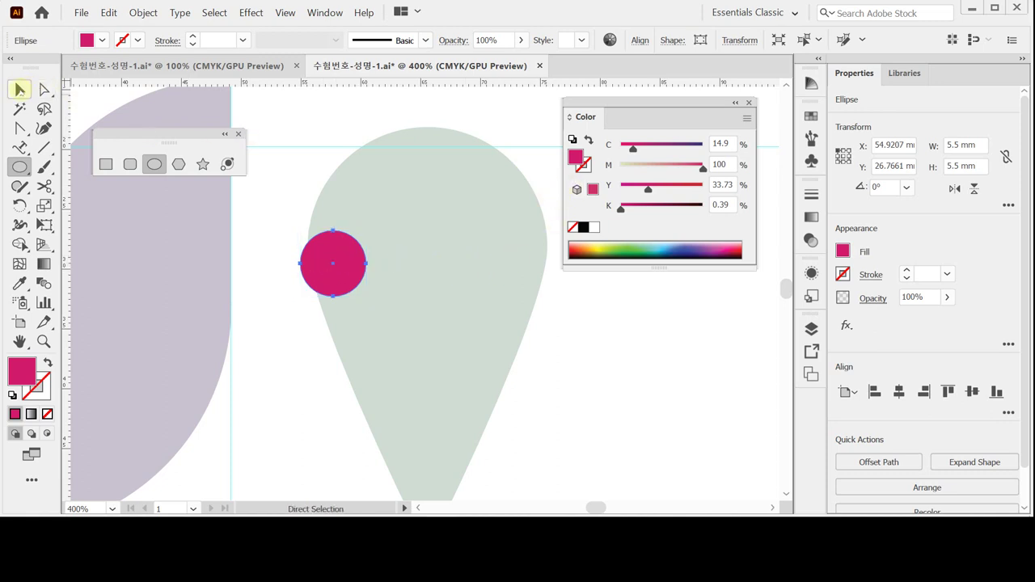
{"action": "left_click", "coordinate": [19, 89]}
{"action": "left_click_drag", "start_coordinate": [351, 315], "coordinate": [319, 315]}
{"action": "left_click", "coordinate": [311, 271]}
{"action": "left_click_drag", "start_coordinate": [311, 271], "coordinate": [369, 273]}
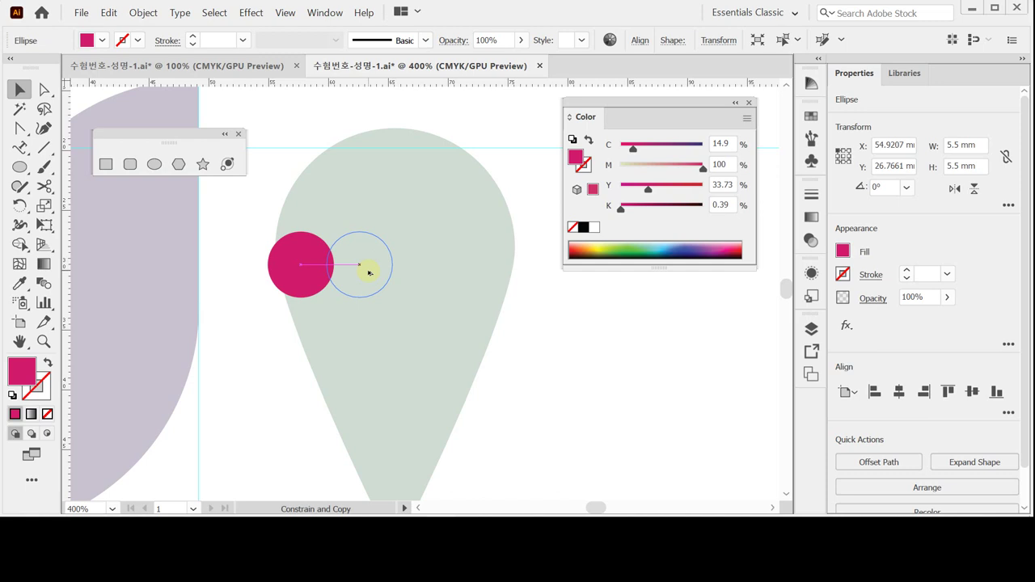
{"action": "left_click_drag", "start_coordinate": [368, 273], "coordinate": [368, 273]}
{"action": "key", "text": "a"}
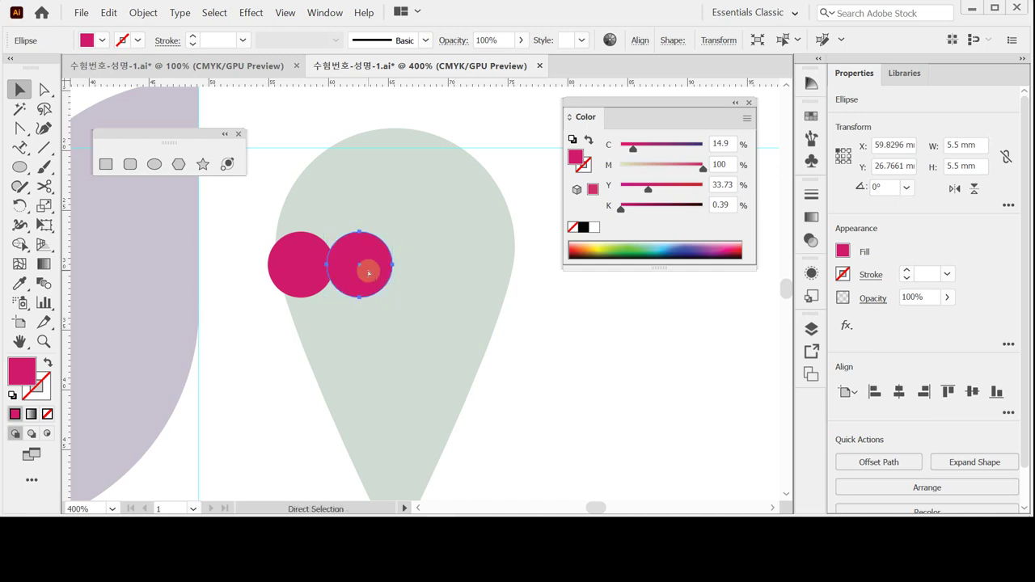
Step: Repeat the circle duplication twice to make a row of four overlapping circles across the drop shape
{"action": "key", "text": "ctrl+d"}
{"action": "key", "text": "ctrl+d"}
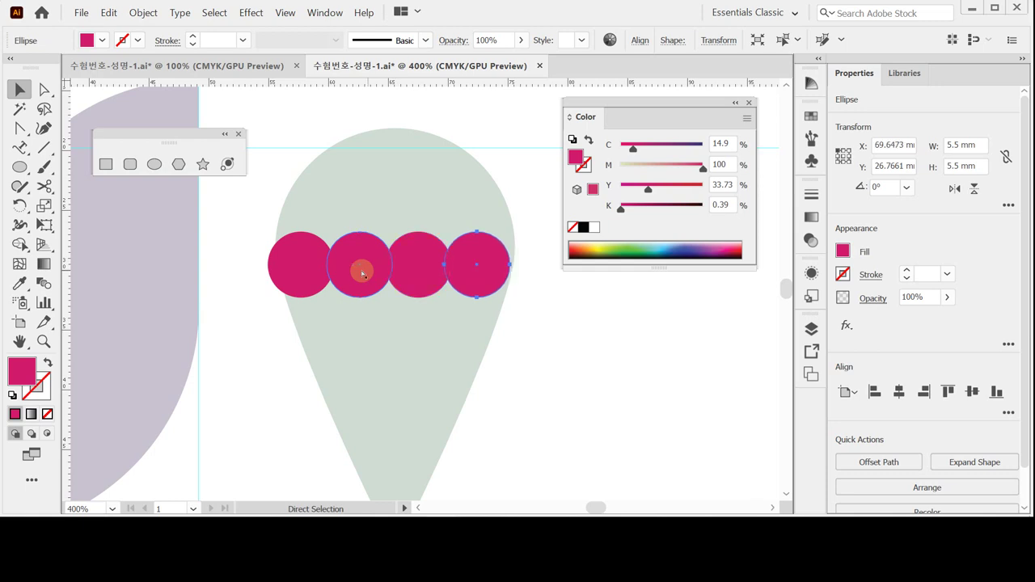
{"action": "key", "text": "v"}
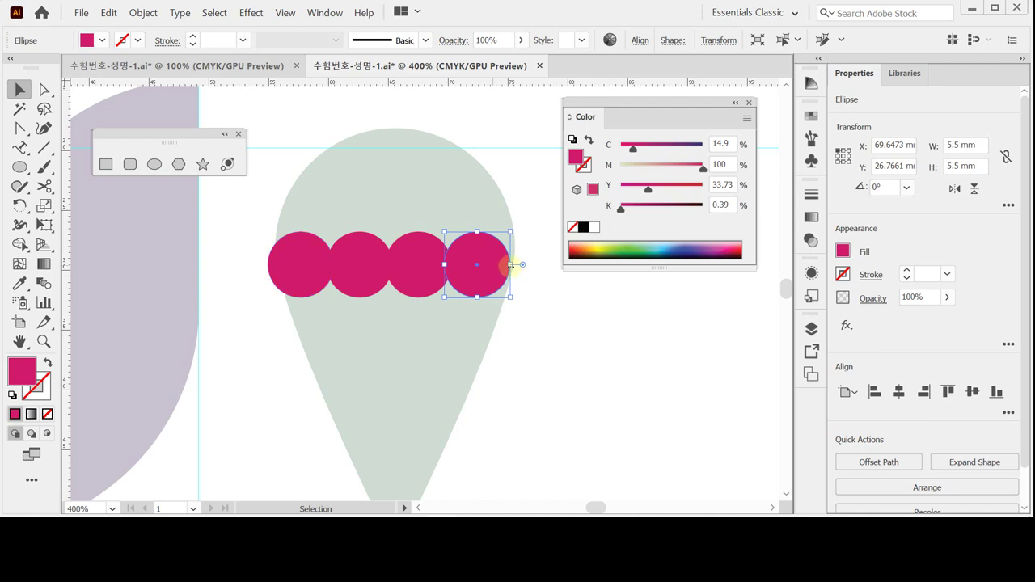
{"action": "key", "text": "a"}
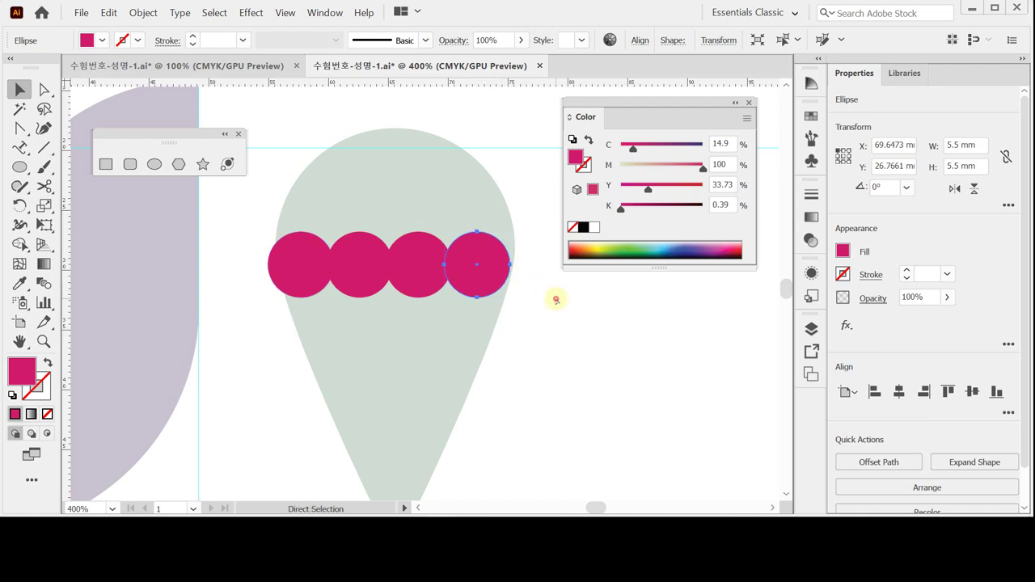
Step: Move the rightmost magenta circle slightly to the right so it extends past the drop shape's edge
{"action": "key", "text": "ctrl+shift+a"}
{"action": "left_click", "coordinate": [21, 89]}
{"action": "left_click", "coordinate": [277, 272]}
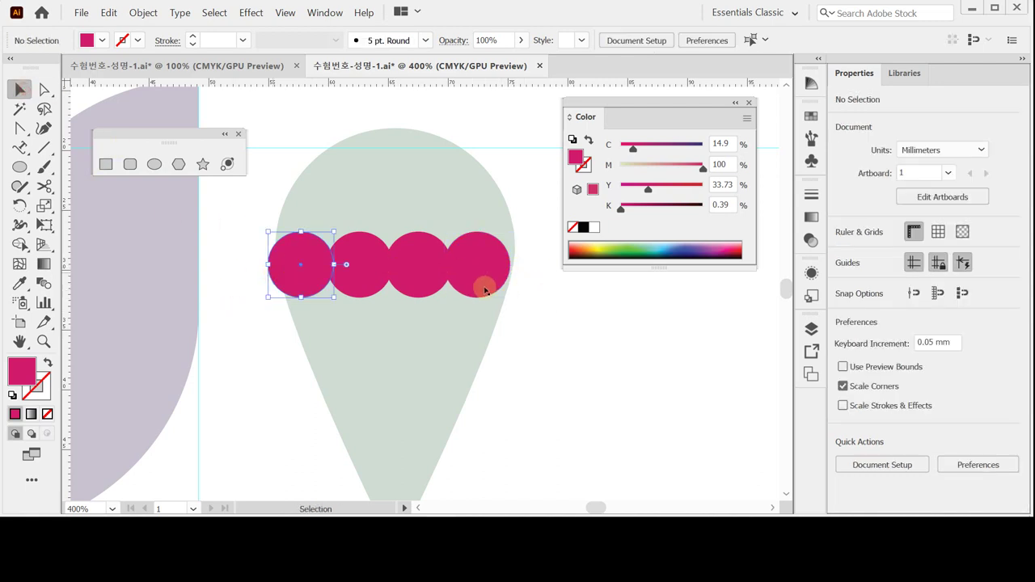
{"action": "left_click", "coordinate": [484, 275]}
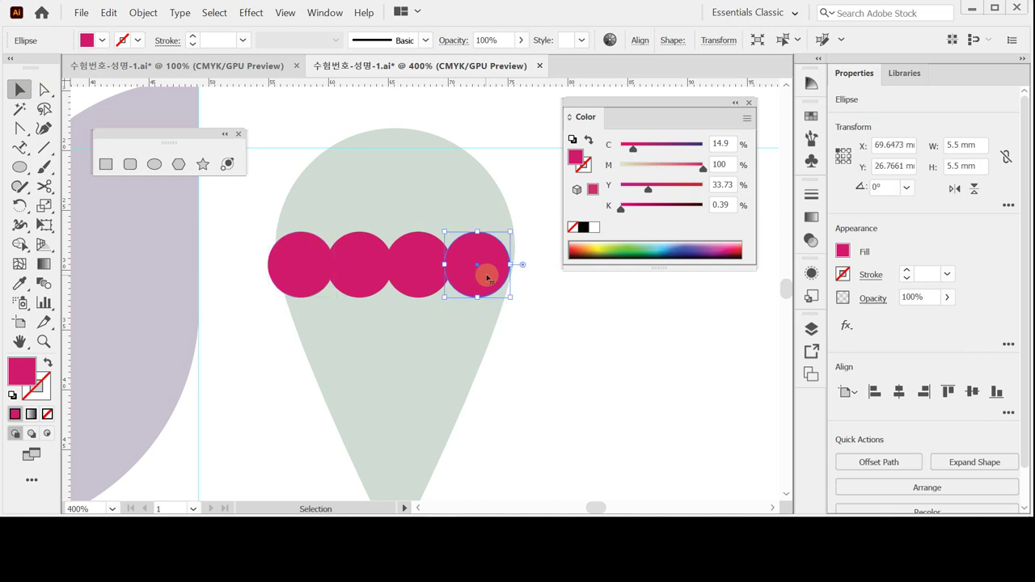
{"action": "left_click", "coordinate": [490, 276], "text": "shift"}
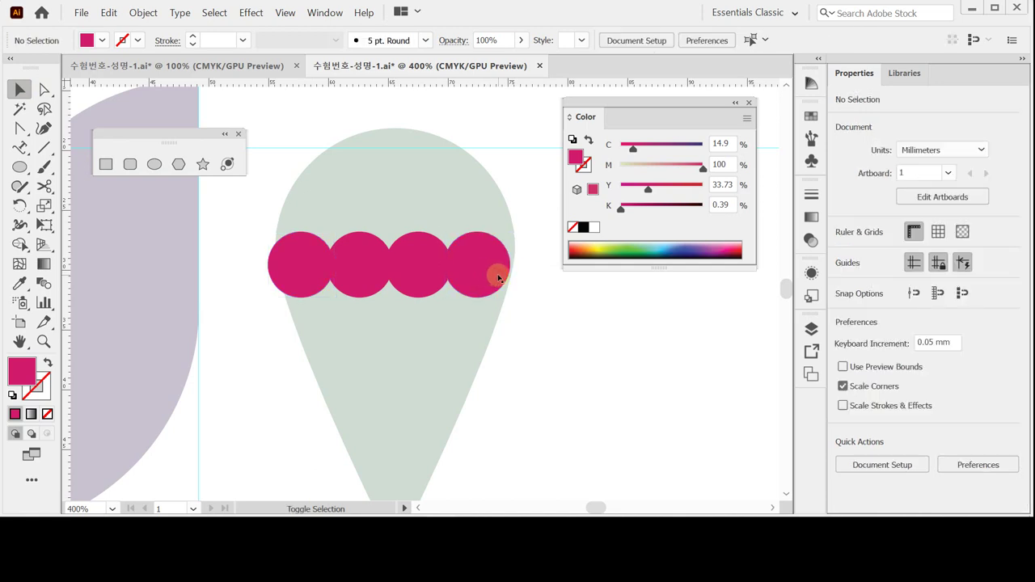
{"action": "left_click_drag", "start_coordinate": [498, 278], "coordinate": [503, 277]}
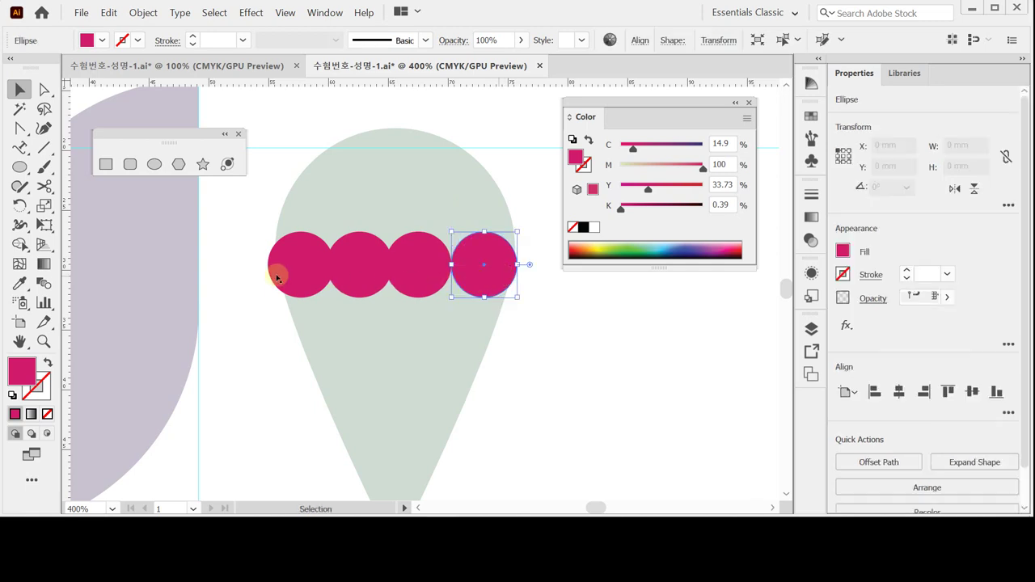
Step: Distribute the four magenta circles evenly by their horizontal centres, and nudge the row 0.1 mm to the right
{"action": "key", "text": "ctrl+a"}
{"action": "left_click", "coordinate": [410, 169], "text": "shift"}
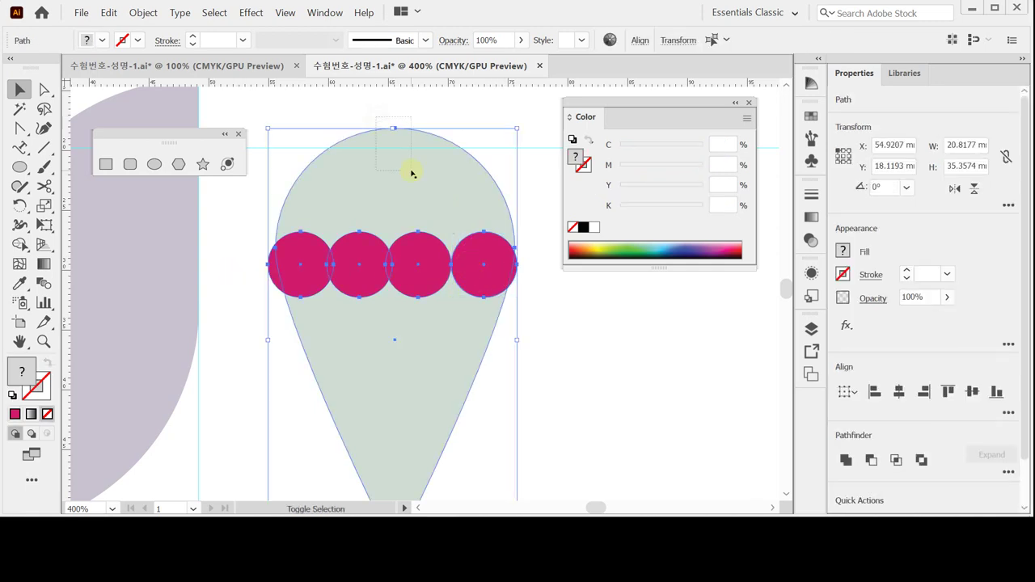
{"action": "left_click", "coordinate": [1008, 412]}
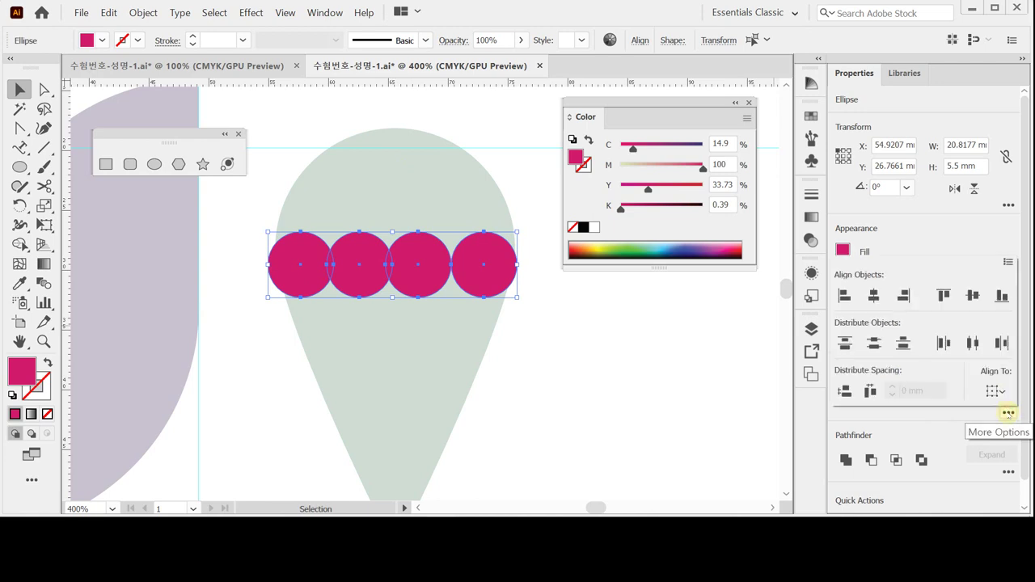
{"action": "left_click", "coordinate": [973, 343]}
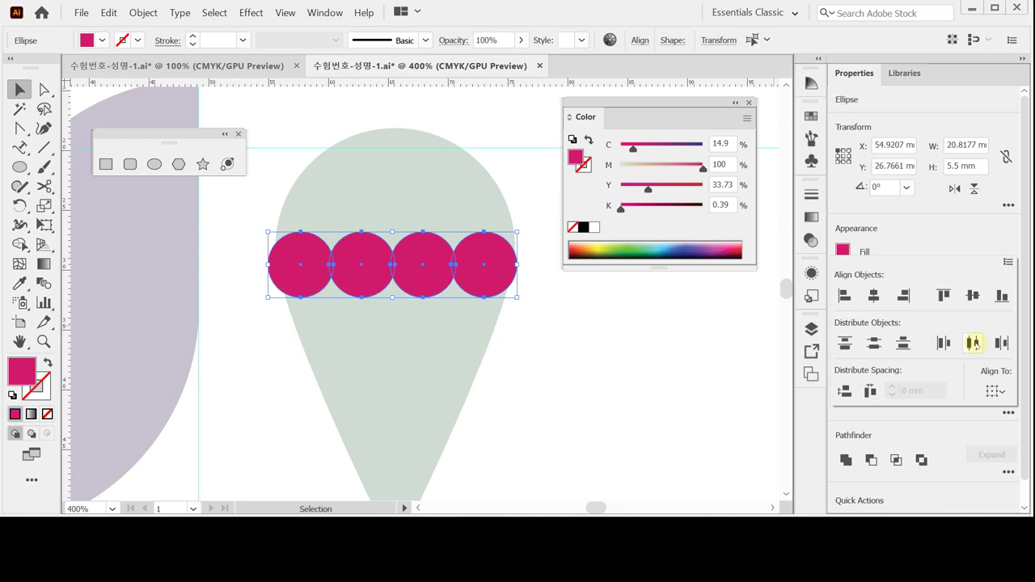
{"action": "left_click", "coordinate": [973, 343]}
{"action": "key", "text": "Right"}
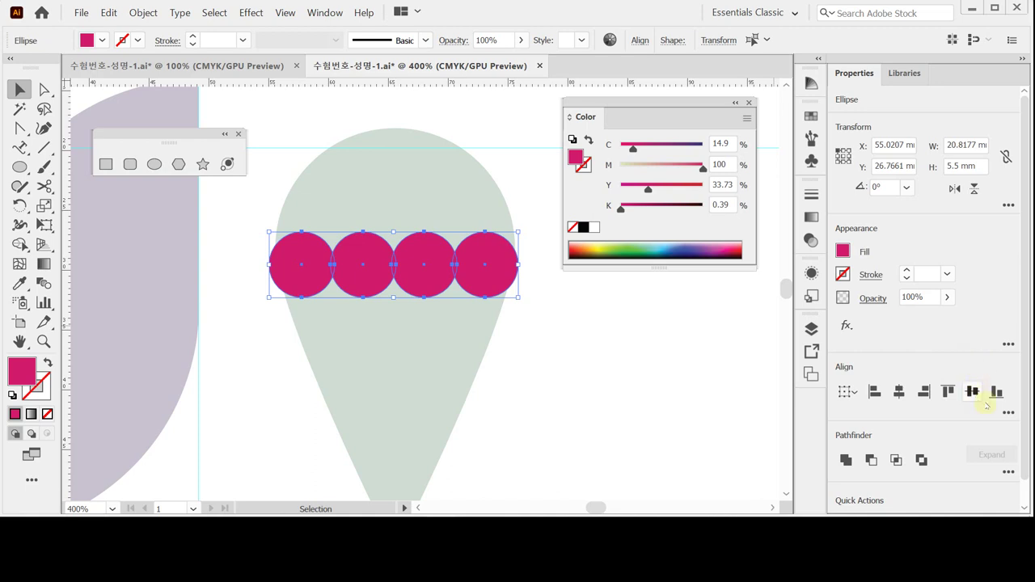
{"action": "left_click", "coordinate": [1009, 413]}
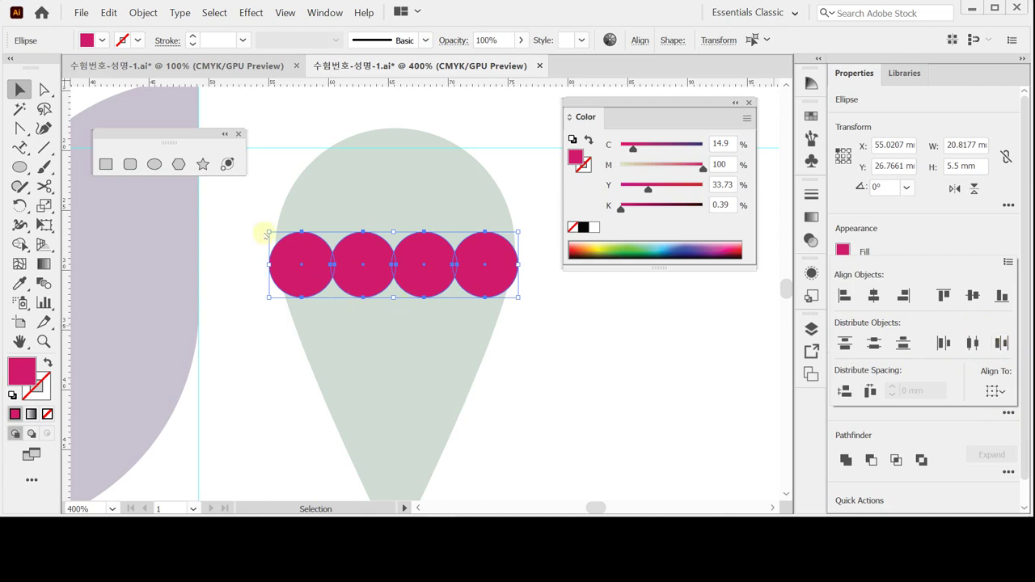
{"action": "left_click", "coordinate": [344, 68]}
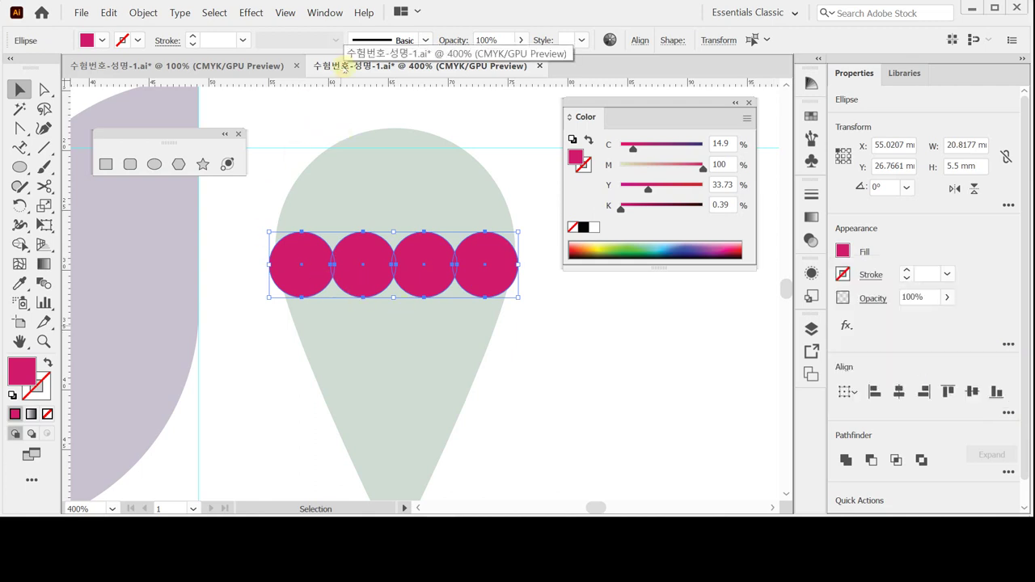
{"action": "left_click", "coordinate": [295, 278]}
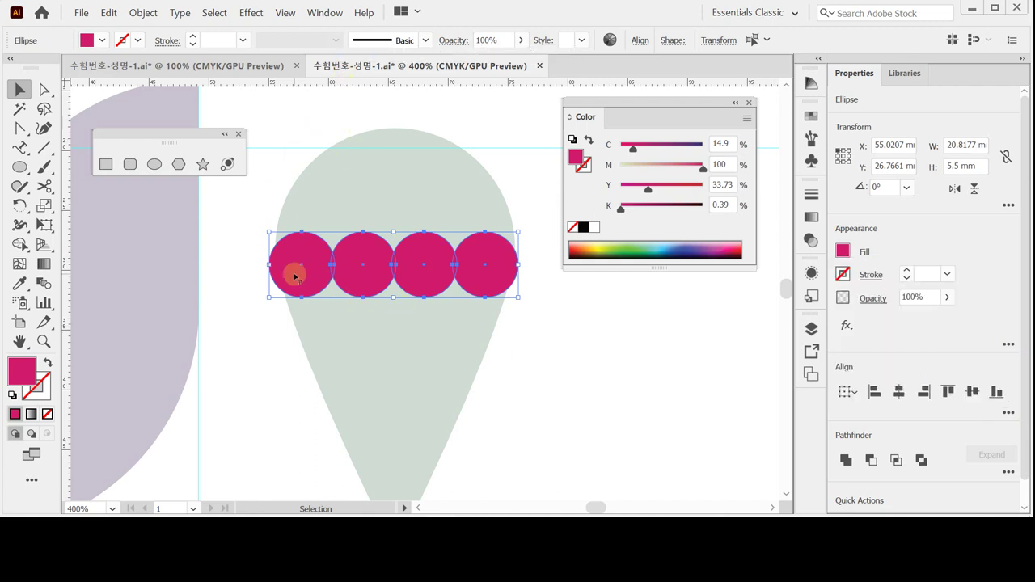
Step: Divide the drop shape and the four overlapping circles into separate pieces with the Pathfinder Divide operation
{"action": "left_click_drag", "start_coordinate": [285, 133], "coordinate": [537, 426]}
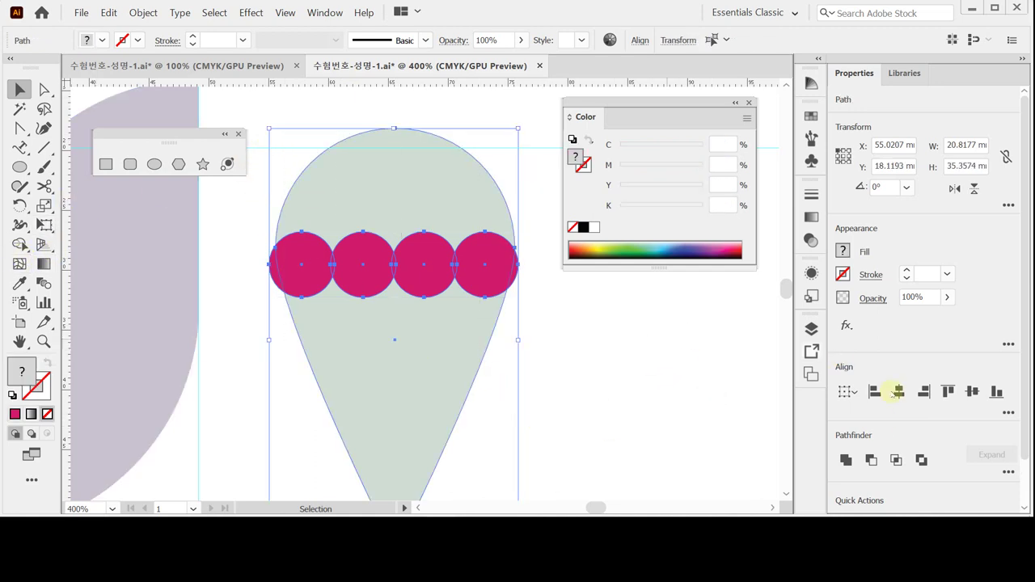
{"action": "left_click", "coordinate": [1009, 473]}
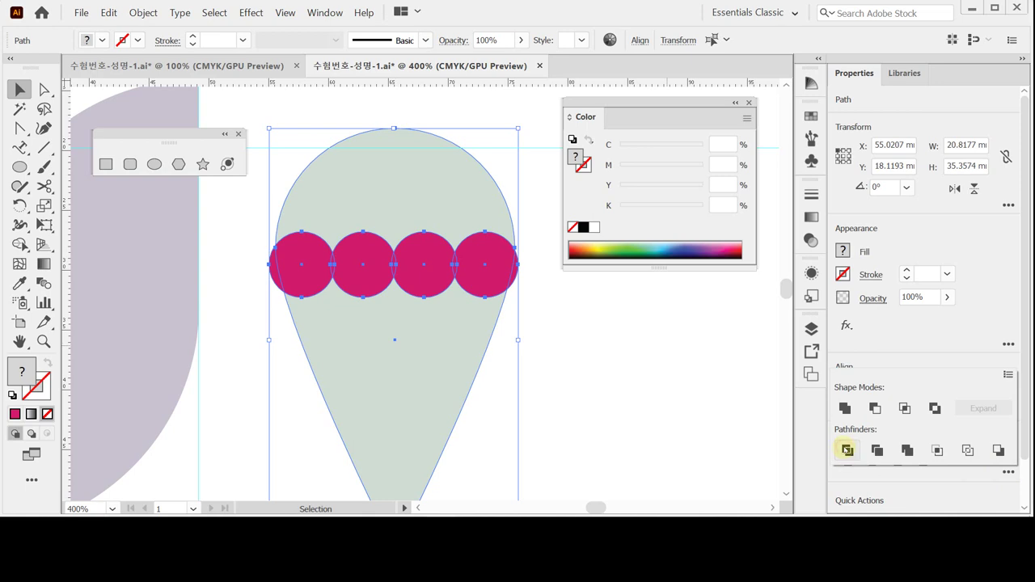
{"action": "left_click", "coordinate": [847, 449]}
Step: Isolate the divided group and delete the two magenta slivers outside the drop's left and right edges
{"action": "double_click", "coordinate": [440, 280]}
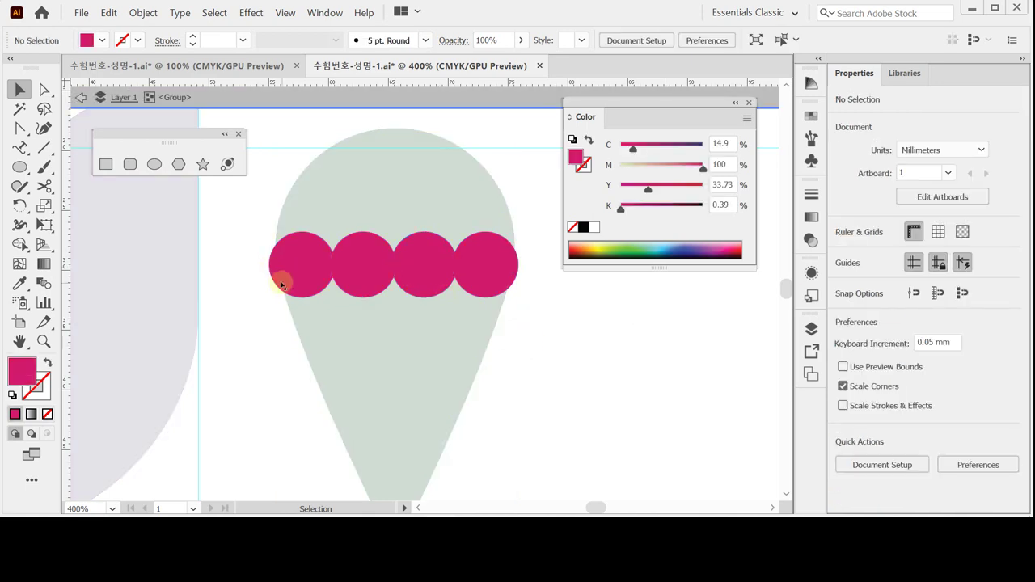
{"action": "left_click", "coordinate": [273, 277]}
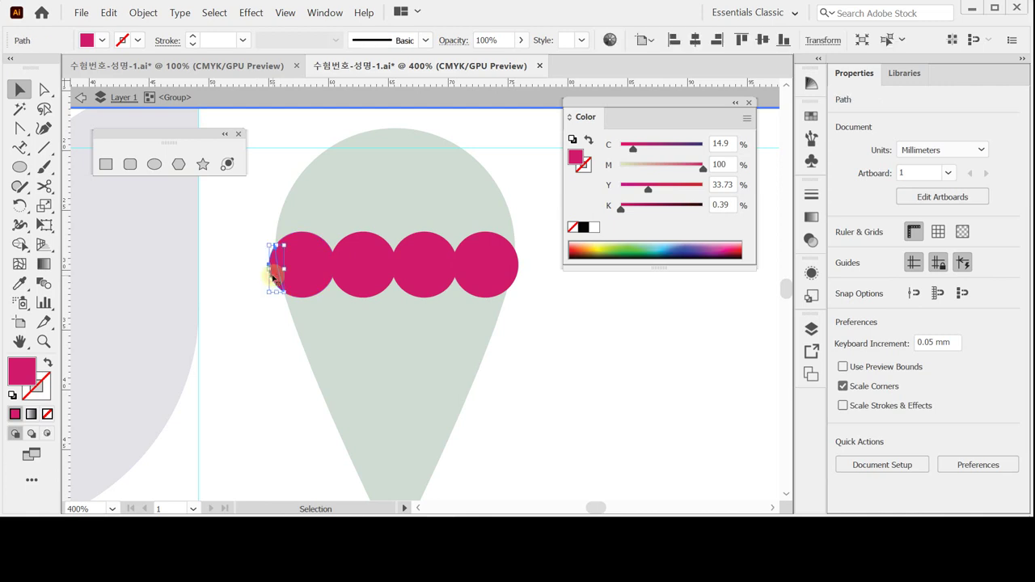
{"action": "left_click", "coordinate": [521, 281]}
{"action": "left_click", "coordinate": [528, 283]}
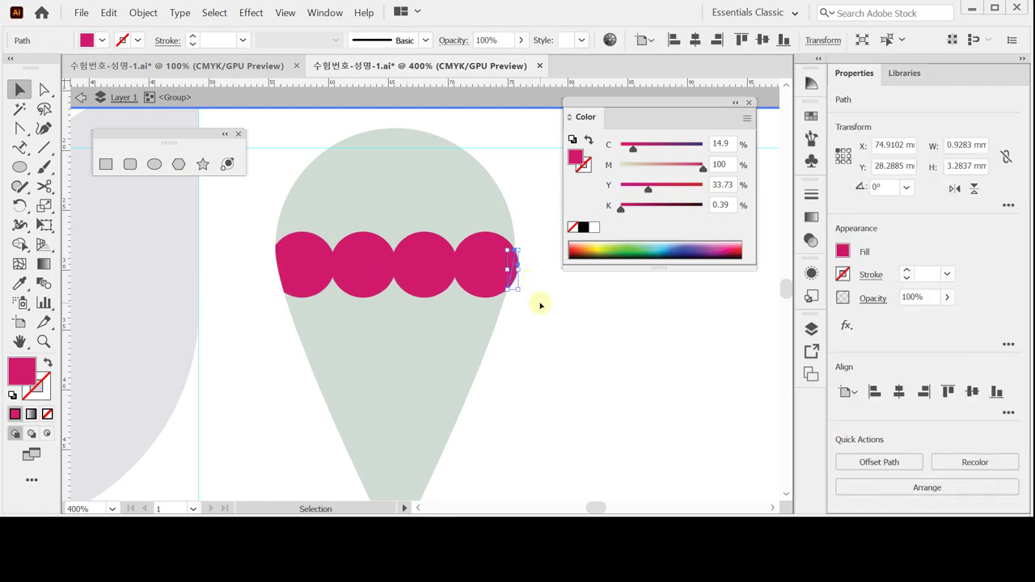
{"action": "left_click", "coordinate": [540, 304]}
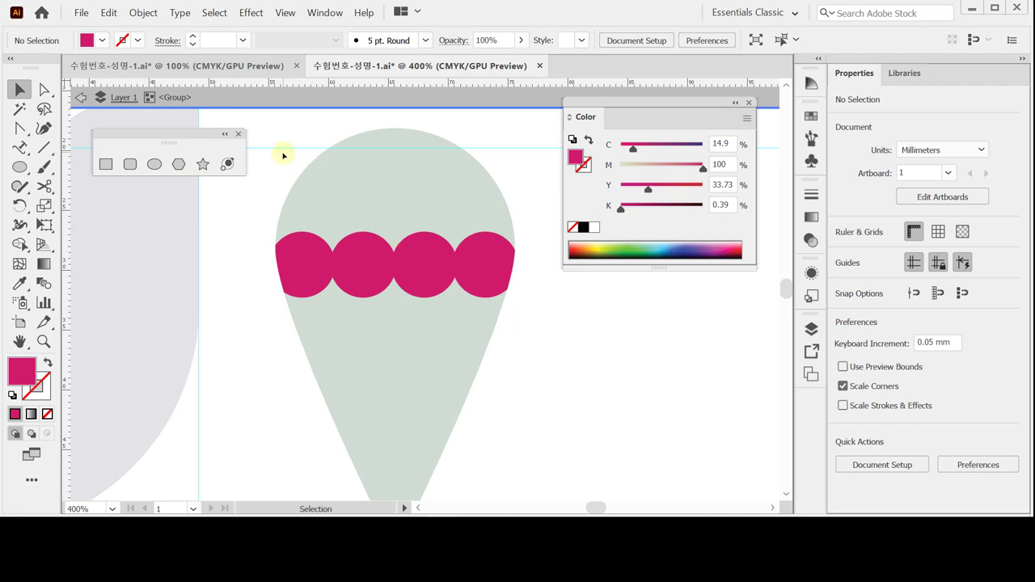
Step: Unite the drop's rounded upper piece with all the circle pieces into one cap with a scalloped lower edge
{"action": "left_click_drag", "start_coordinate": [282, 155], "coordinate": [501, 257]}
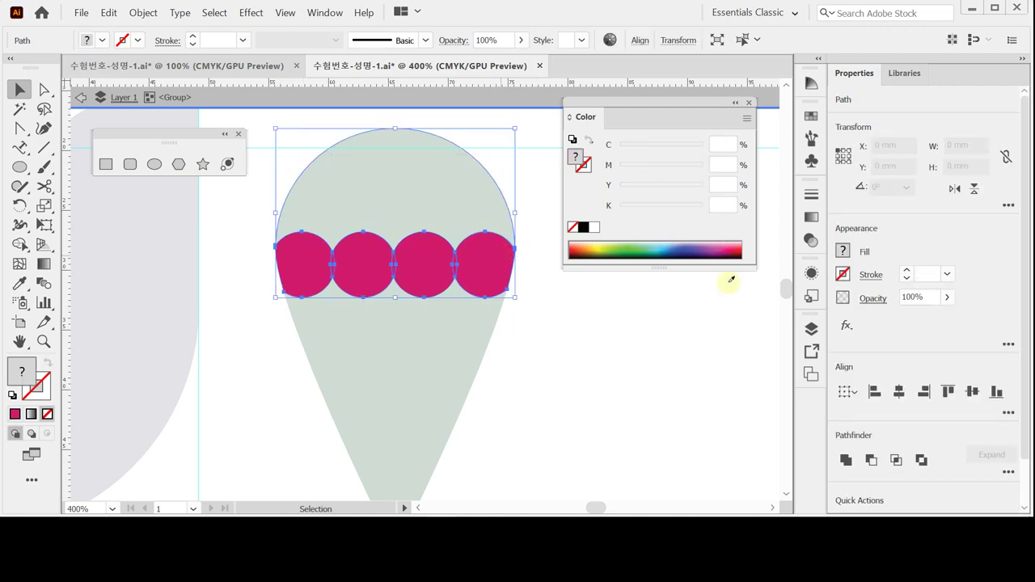
{"action": "left_click", "coordinate": [846, 459]}
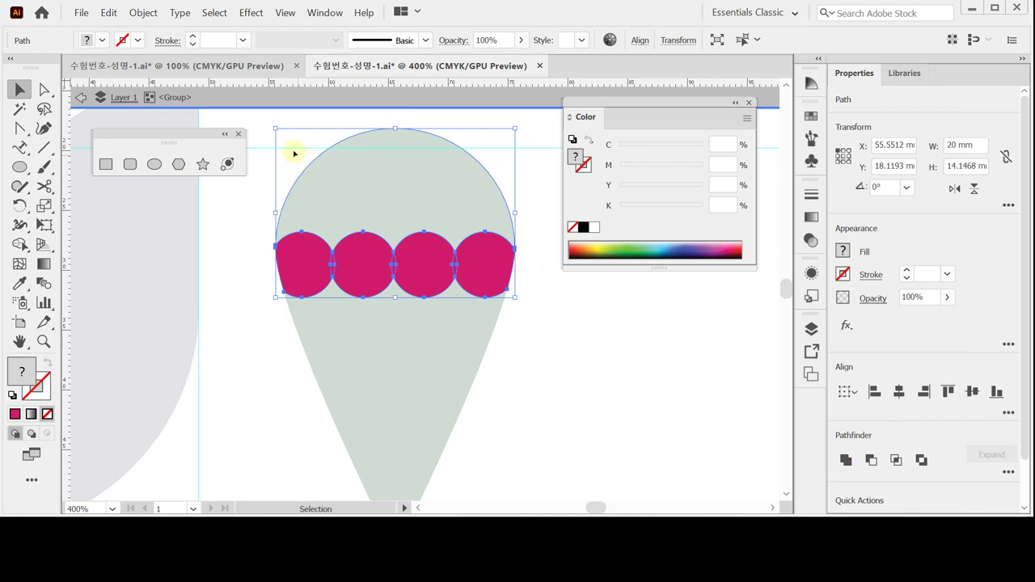
{"action": "left_click_drag", "start_coordinate": [286, 143], "coordinate": [507, 271]}
{"action": "left_click", "coordinate": [846, 459]}
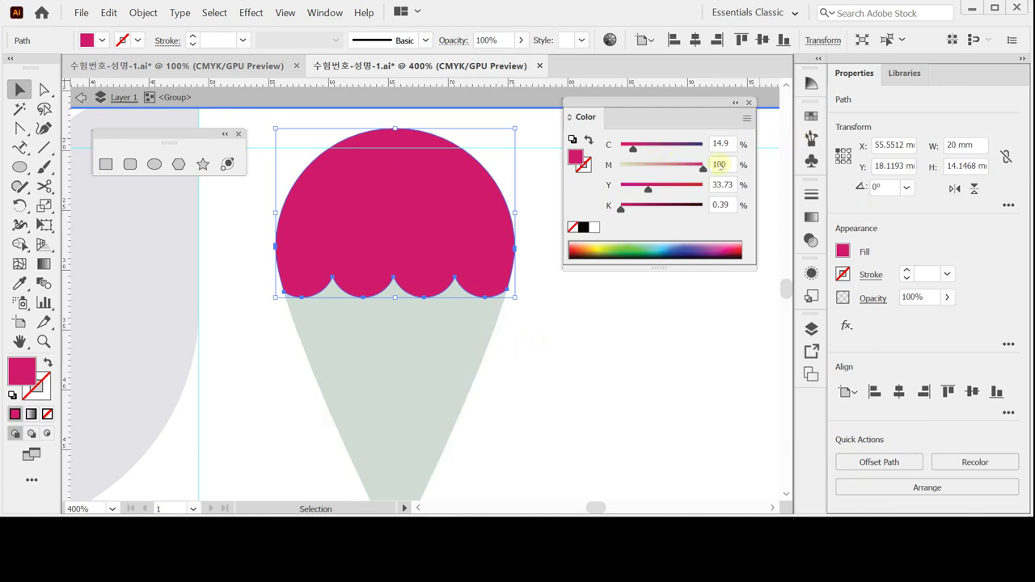
Step: Fill the scalloped cap with C 50, M 100, Y 0, K 30 and leave the group's isolation
{"action": "left_click", "coordinate": [711, 144]}
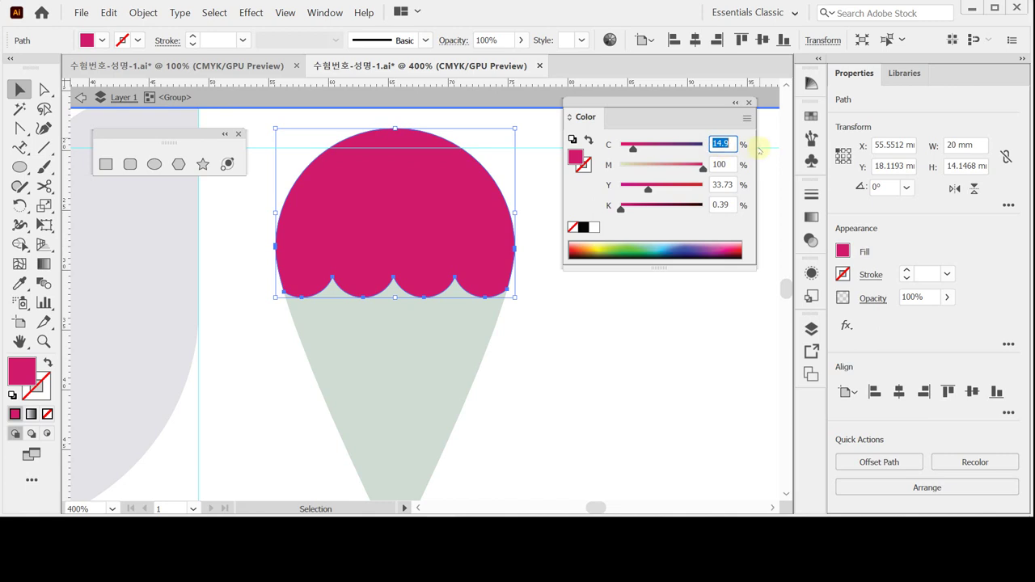
{"action": "type", "text": "50"}
{"action": "key", "text": "Tab"}
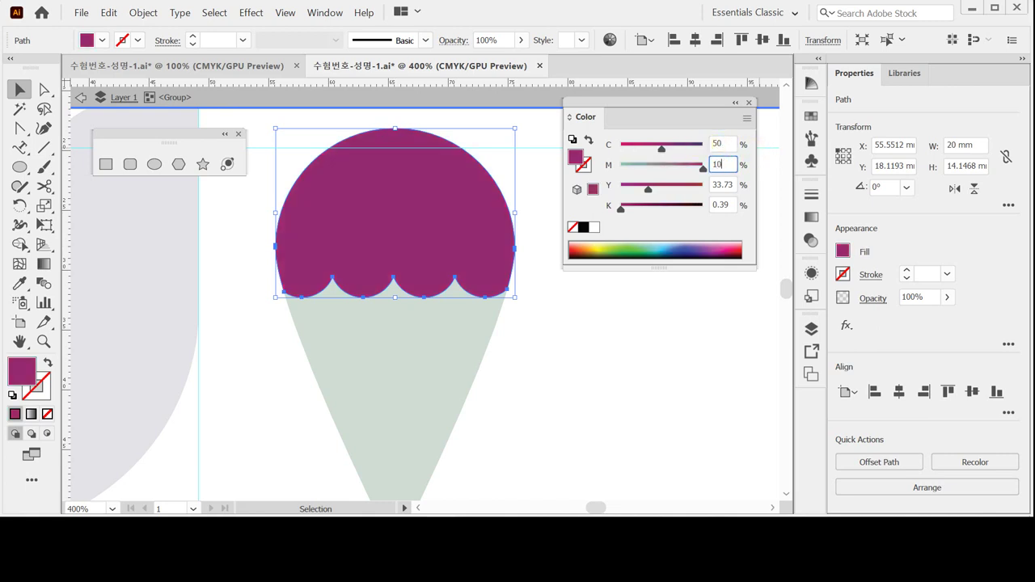
{"action": "key", "text": "Tab"}
{"action": "type", "text": "0"}
{"action": "key", "text": "Tab"}
{"action": "type", "text": "30"}
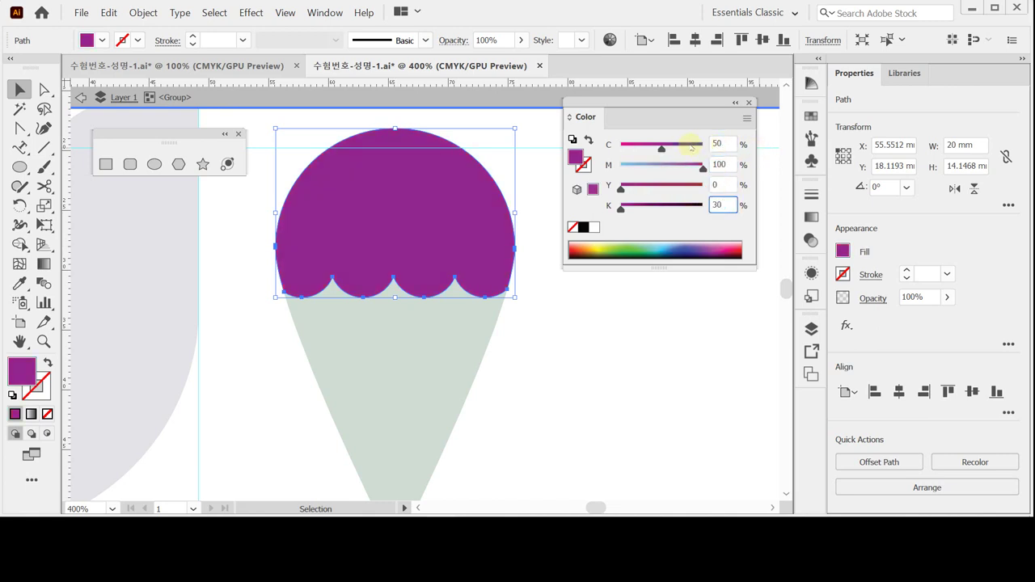
{"action": "key", "text": "Return"}
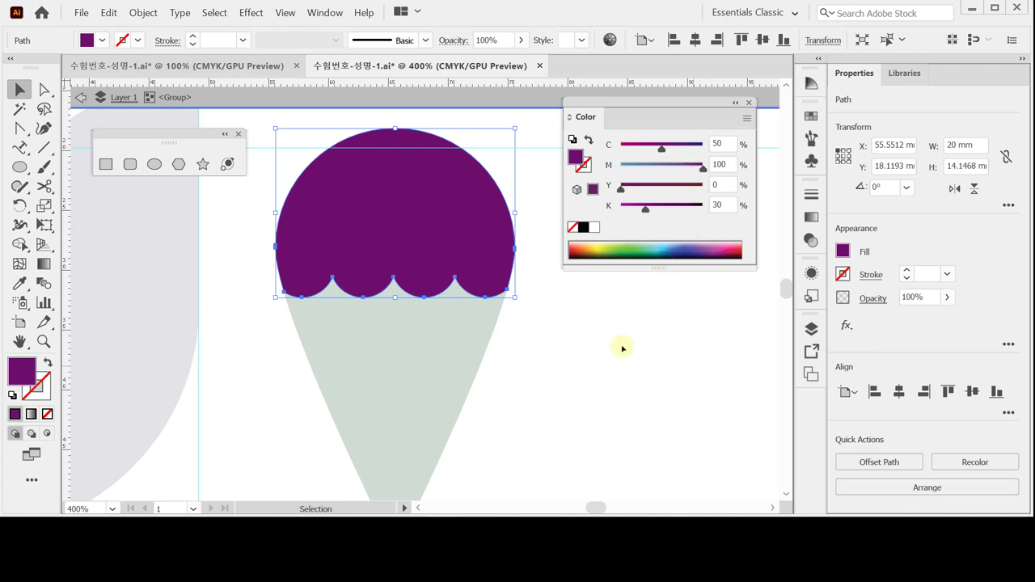
{"action": "double_click", "coordinate": [585, 386]}
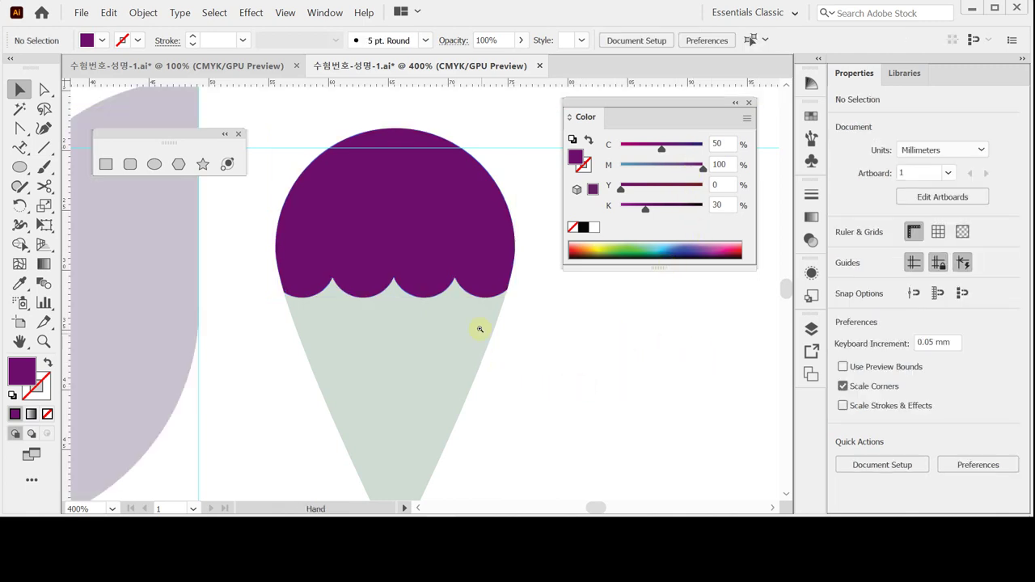
Step: Rotate the whole drop group by -30°
{"action": "left_click", "coordinate": [478, 329], "text": "ctrl+alt"}
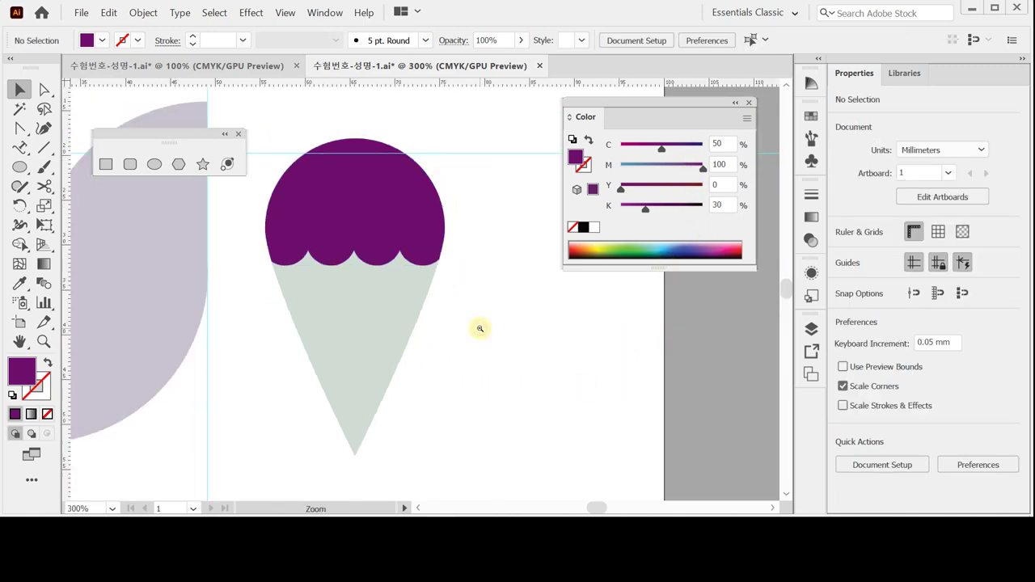
{"action": "left_click", "coordinate": [406, 292], "text": "ctrl+alt"}
{"action": "left_click_drag", "start_coordinate": [394, 248], "coordinate": [439, 282]}
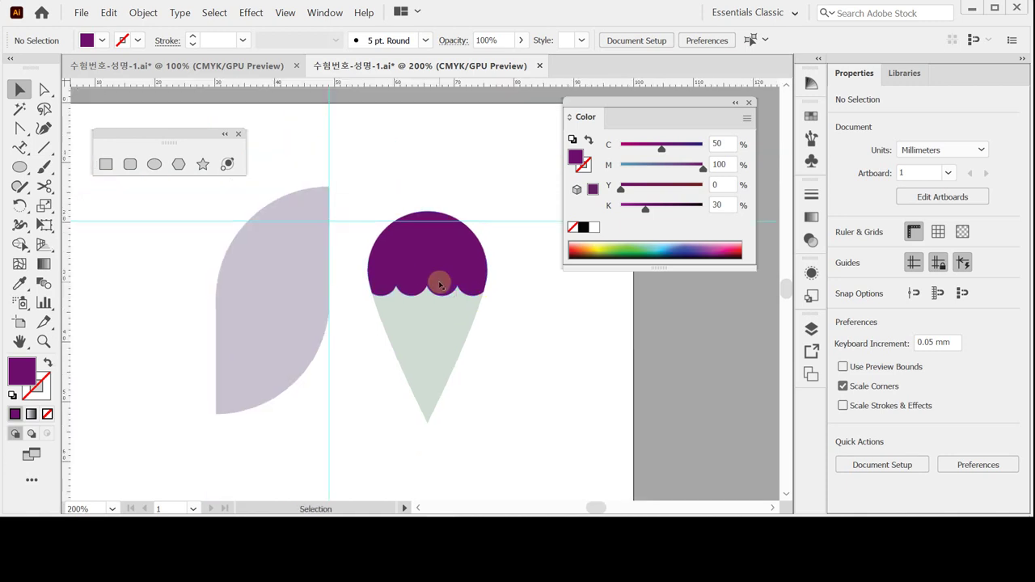
{"action": "left_click", "coordinate": [415, 334]}
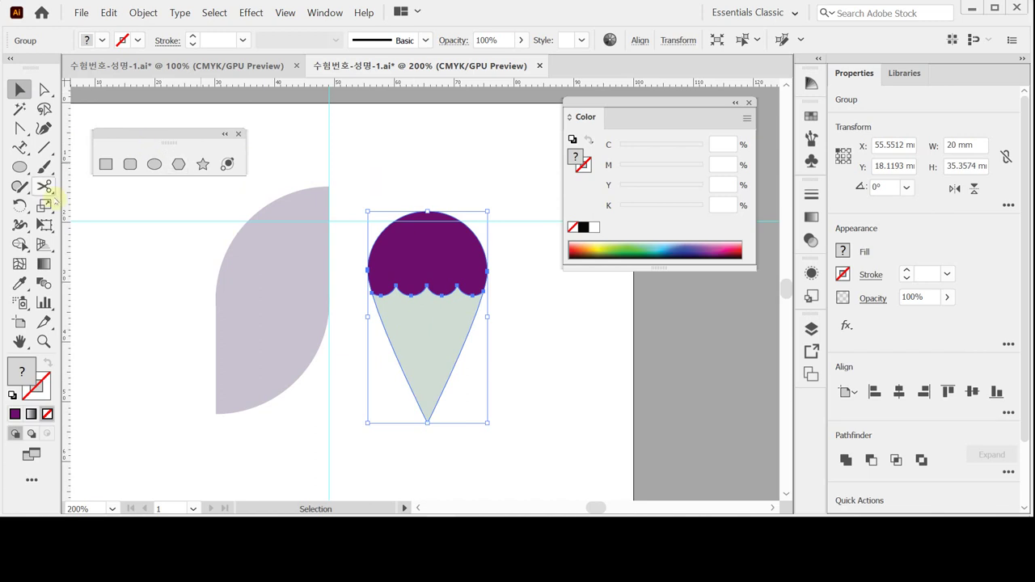
{"action": "double_click", "coordinate": [20, 205]}
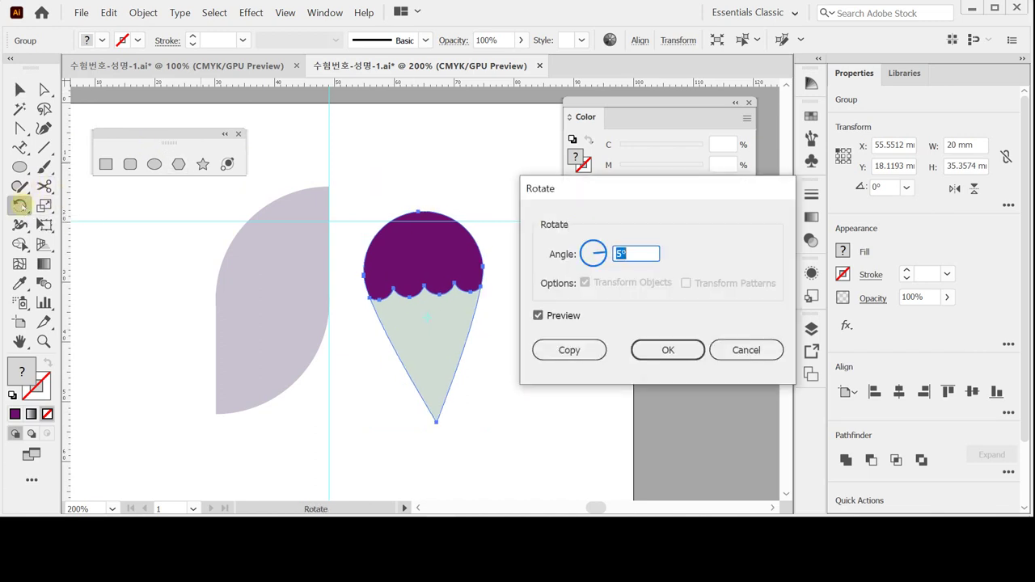
{"action": "type", "text": "-30"}
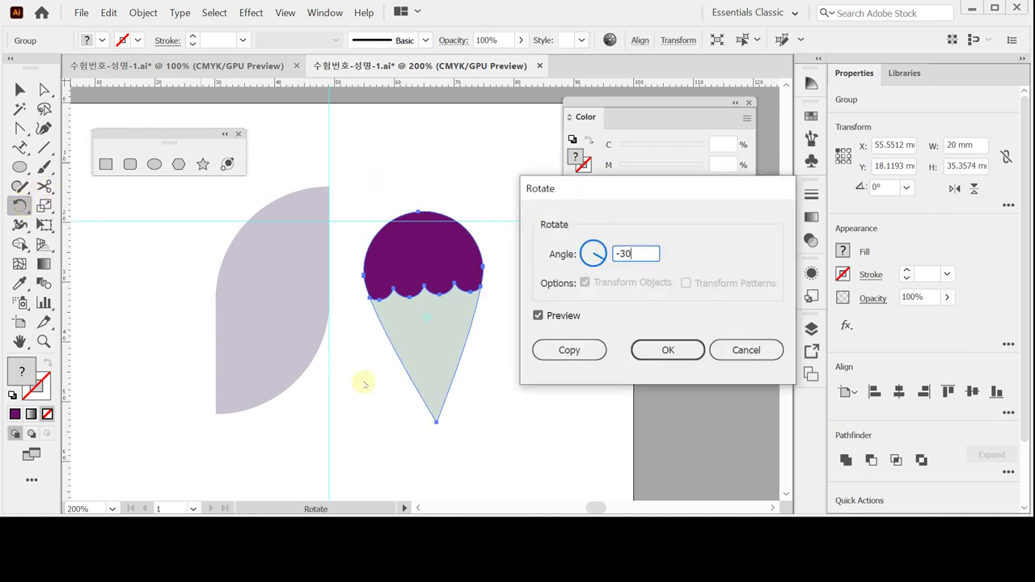
{"action": "left_click", "coordinate": [655, 350]}
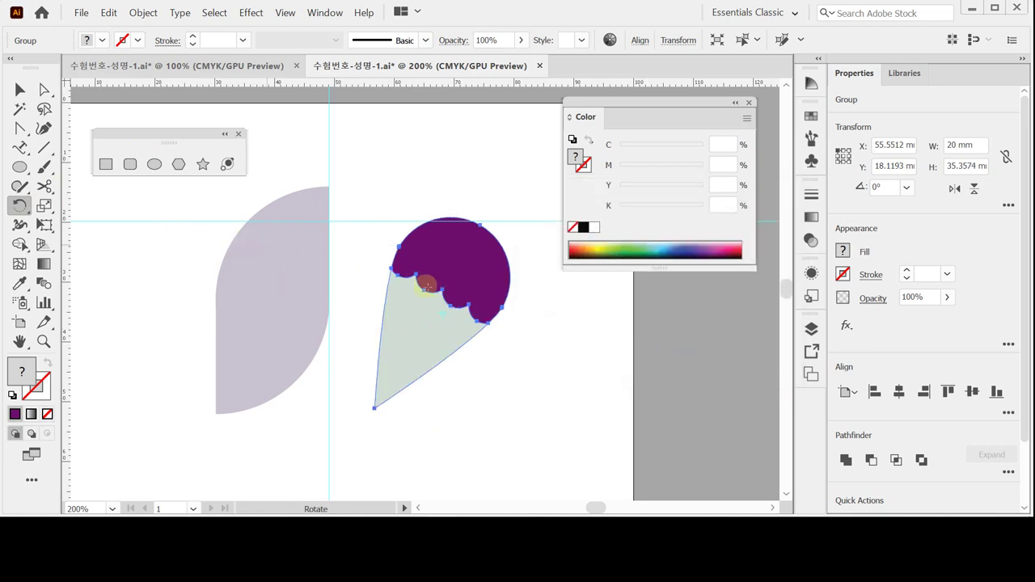
Step: Place the rotated drop group over the mauve leaf shape, and shift both down about 6 mm to the horizontal guide
{"action": "left_click_drag", "start_coordinate": [432, 323], "coordinate": [222, 354]}
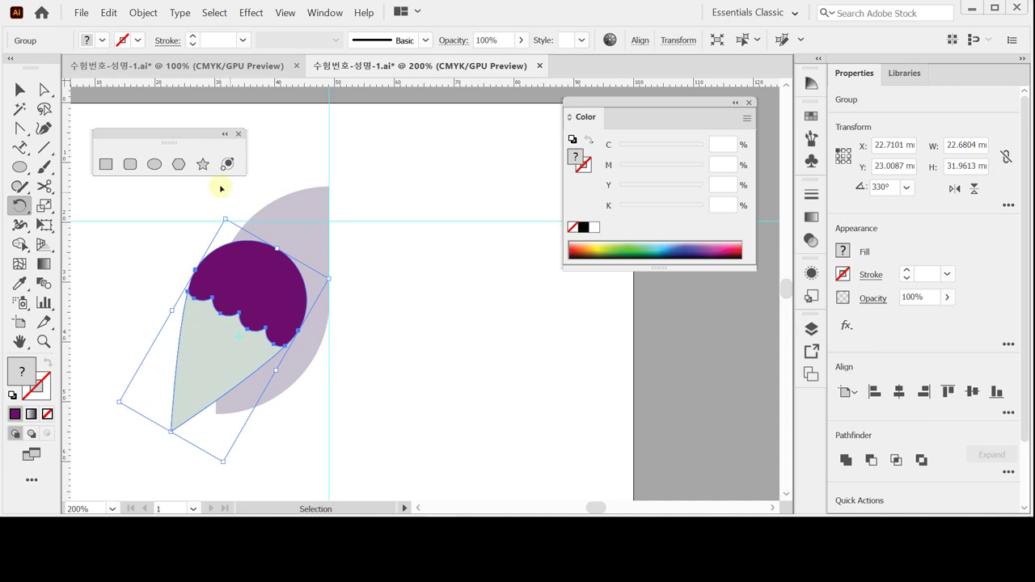
{"action": "left_click", "coordinate": [308, 234], "text": "shift"}
{"action": "left_click_drag", "start_coordinate": [308, 234], "coordinate": [310, 273]}
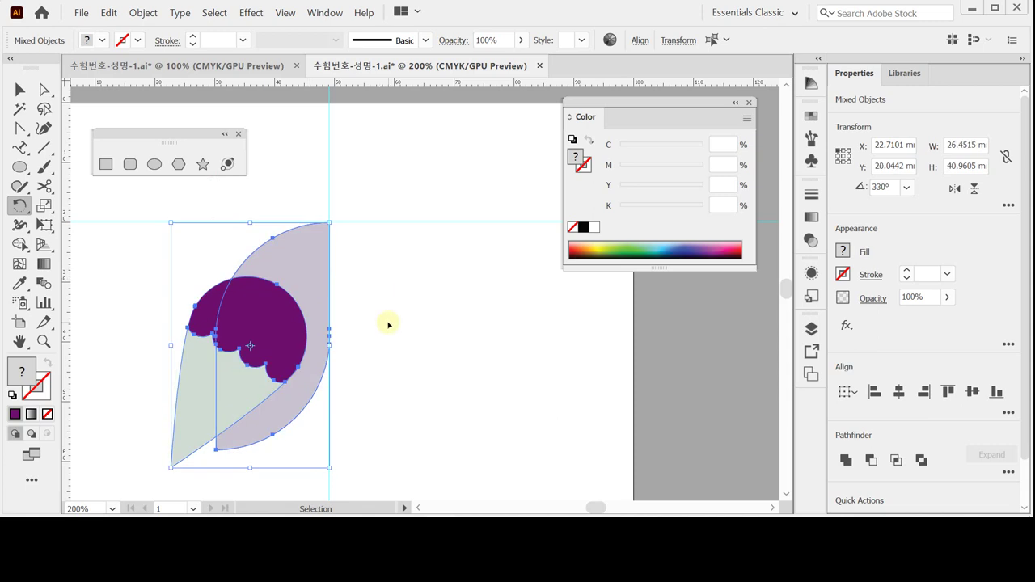
{"action": "left_click", "coordinate": [389, 323]}
Step: Shift the drop group 1 mm left and about 0.45 mm down over the mauve leaf shape
{"action": "left_click", "coordinate": [266, 330]}
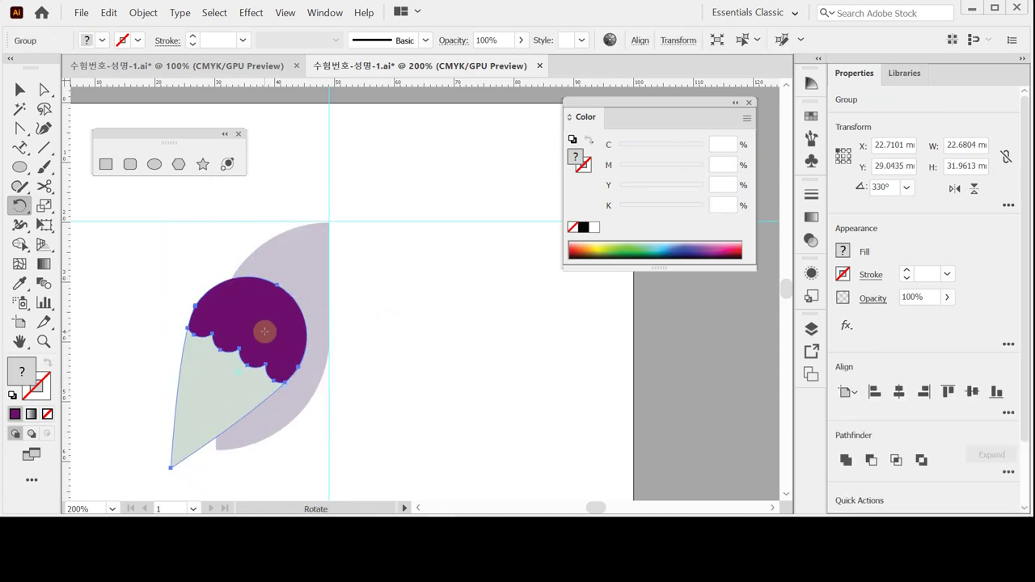
{"action": "left_click_drag", "start_coordinate": [266, 330], "coordinate": [269, 326]}
{"action": "left_click_drag", "start_coordinate": [269, 325], "coordinate": [269, 325]}
{"action": "key", "text": "Left"}
{"action": "key", "text": "Left"}
{"action": "key", "text": "Left"}
{"action": "key", "text": "Left"}
{"action": "key", "text": "Left"}
{"action": "key", "text": "Left"}
{"action": "key", "text": "Left"}
{"action": "key", "text": "Left"}
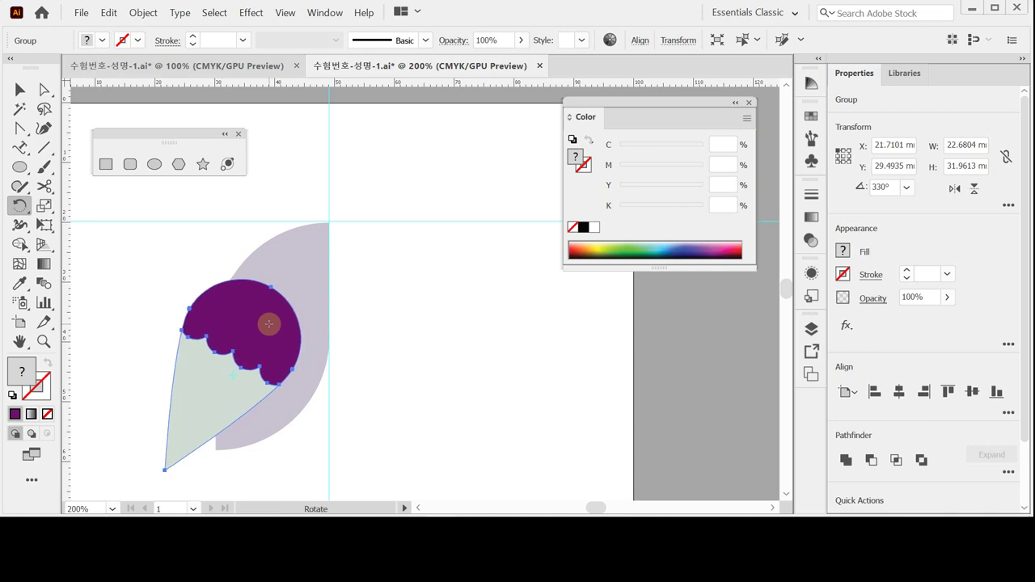
Step: Shift the drop group 0.2 mm left and 0.8 mm down over the mauve leaf shape, save the document and clear the selection
{"action": "key", "text": "Down"}
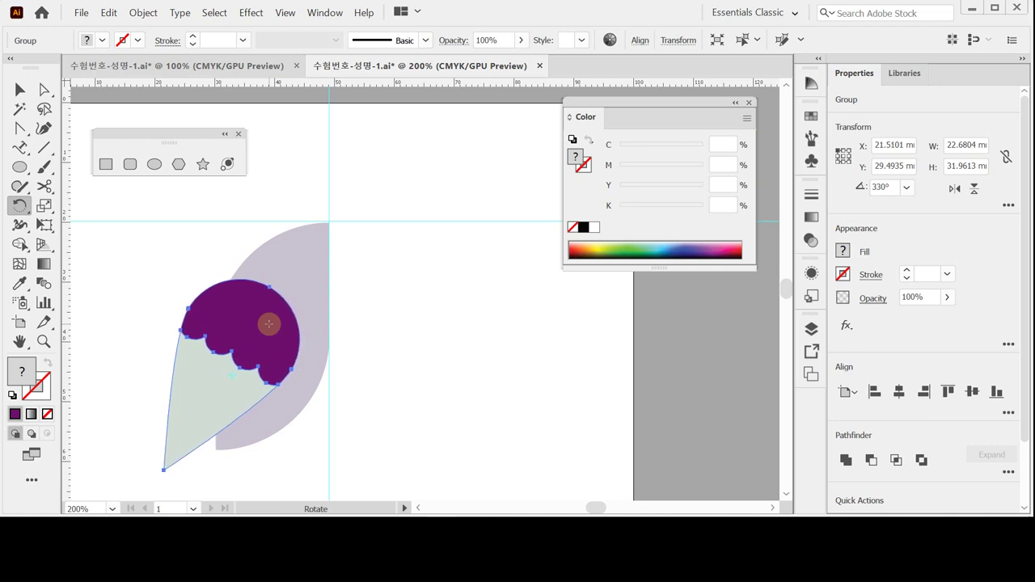
{"action": "key", "text": "Left"}
{"action": "key", "text": "Down"}
{"action": "key", "text": "Down"}
{"action": "key", "text": "Down"}
{"action": "key", "text": "Down"}
{"action": "key", "text": "Down"}
{"action": "key", "text": "Down"}
{"action": "key", "text": "Down"}
{"action": "key", "text": "Down"}
{"action": "key", "text": "Down"}
{"action": "key", "text": "Down"}
{"action": "key", "text": "Down"}
{"action": "key", "text": "Down"}
{"action": "key", "text": "Down"}
{"action": "key", "text": "Down"}
{"action": "key", "text": "Down"}
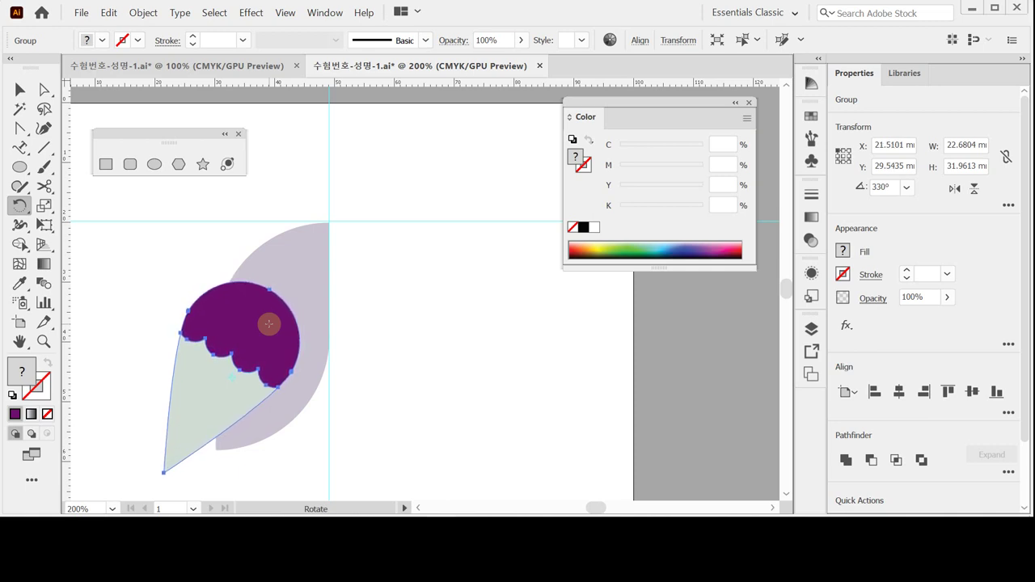
{"action": "key", "text": "ctrl"}
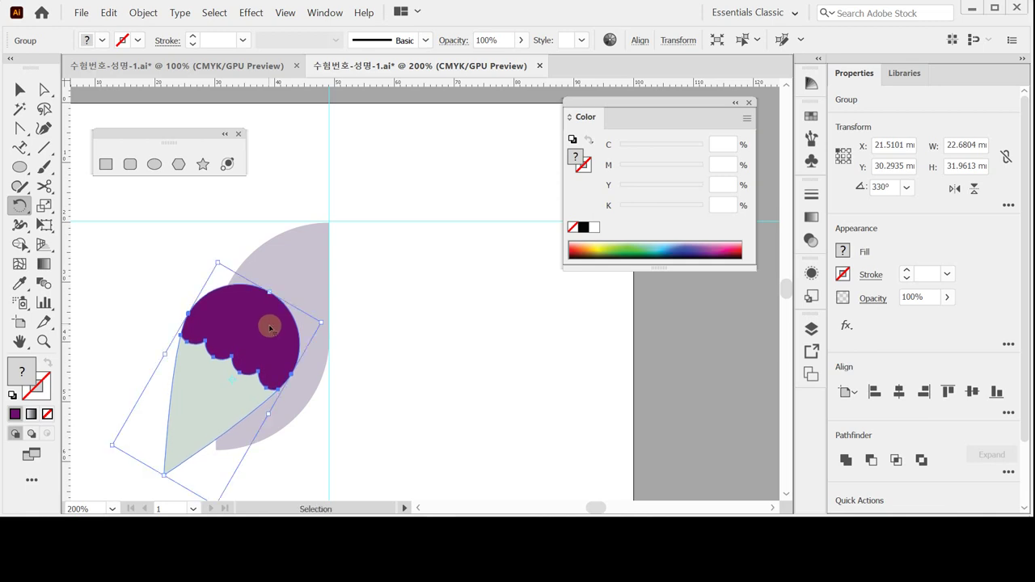
{"action": "key", "text": "ctrl+s"}
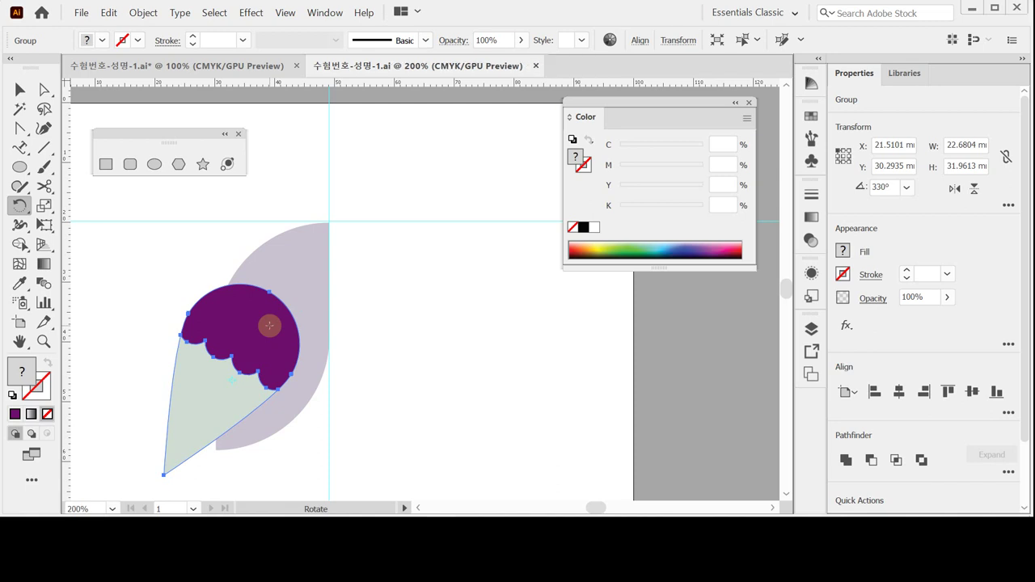
{"action": "left_click", "coordinate": [398, 285], "text": "ctrl"}
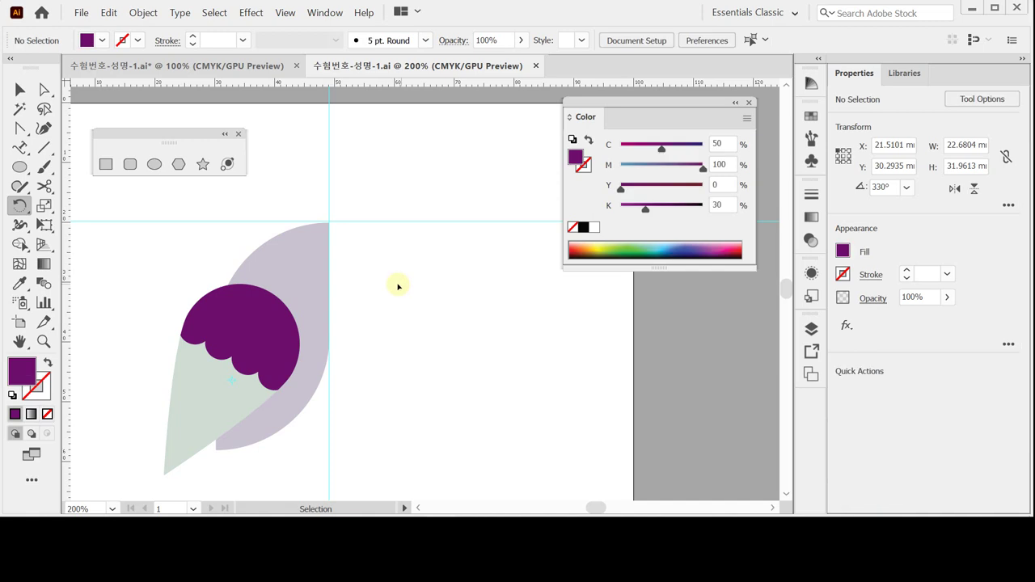
Step: Create a 10 × 8 mm rounded rectangle with a 4 mm corner radius to the right of the mauve leaf shape
{"action": "left_click", "coordinate": [129, 164]}
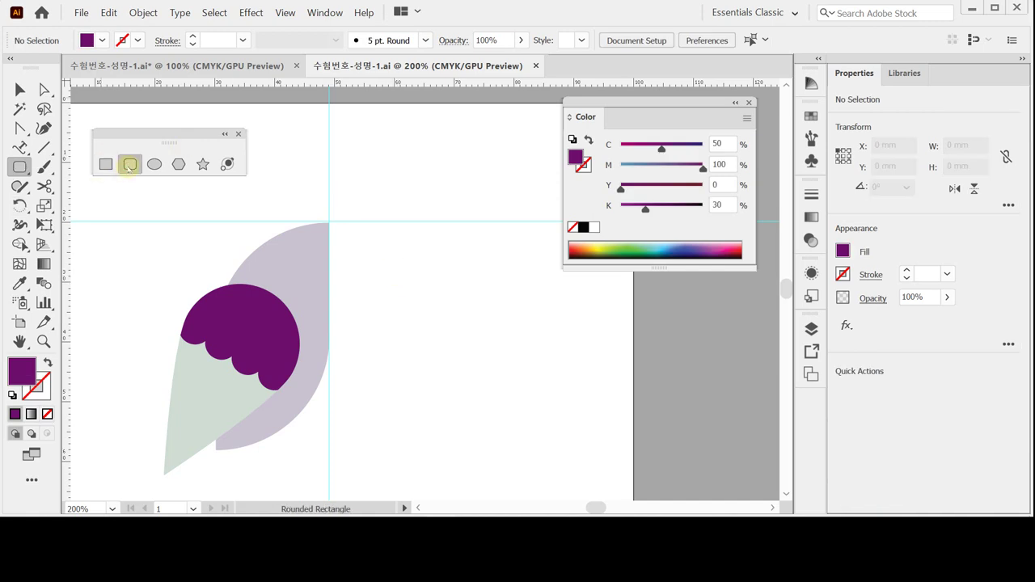
{"action": "left_click", "coordinate": [361, 220]}
{"action": "type", "text": "1"}
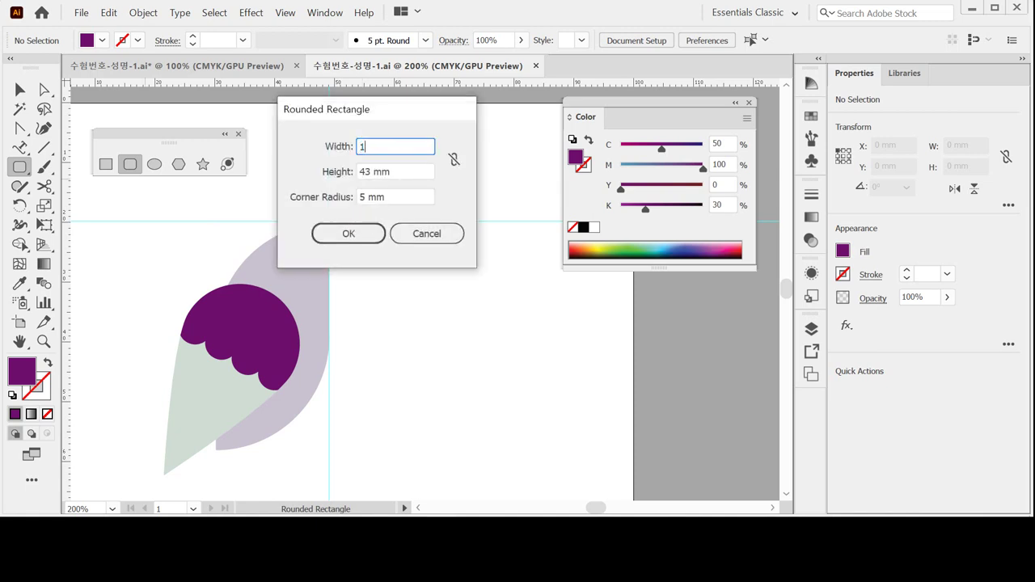
{"action": "type", "text": "0"}
{"action": "key", "text": "Tab"}
{"action": "type", "text": "5"}
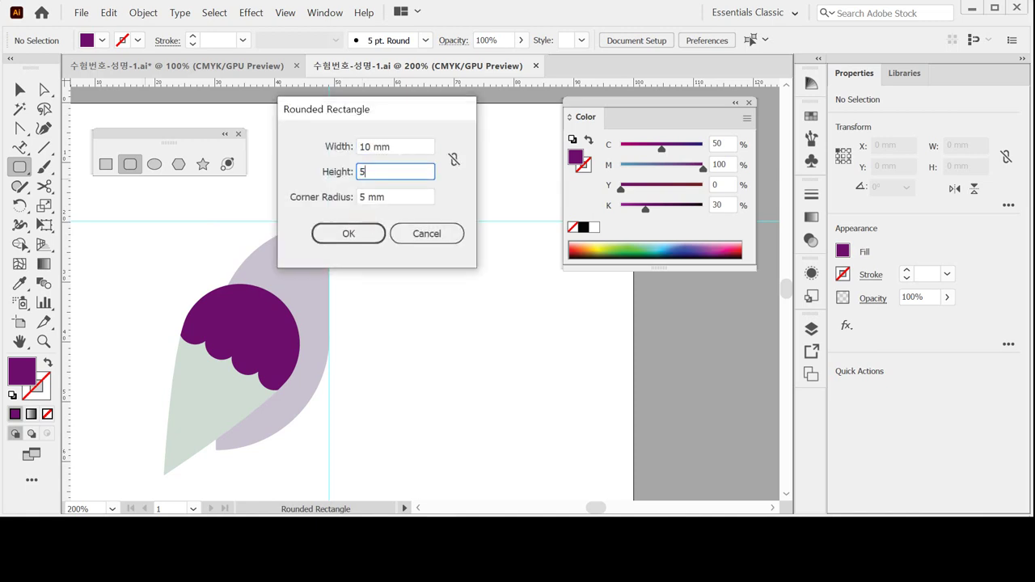
{"action": "key", "text": "BackSpace"}
{"action": "type", "text": "8"}
{"action": "key", "text": "Tab"}
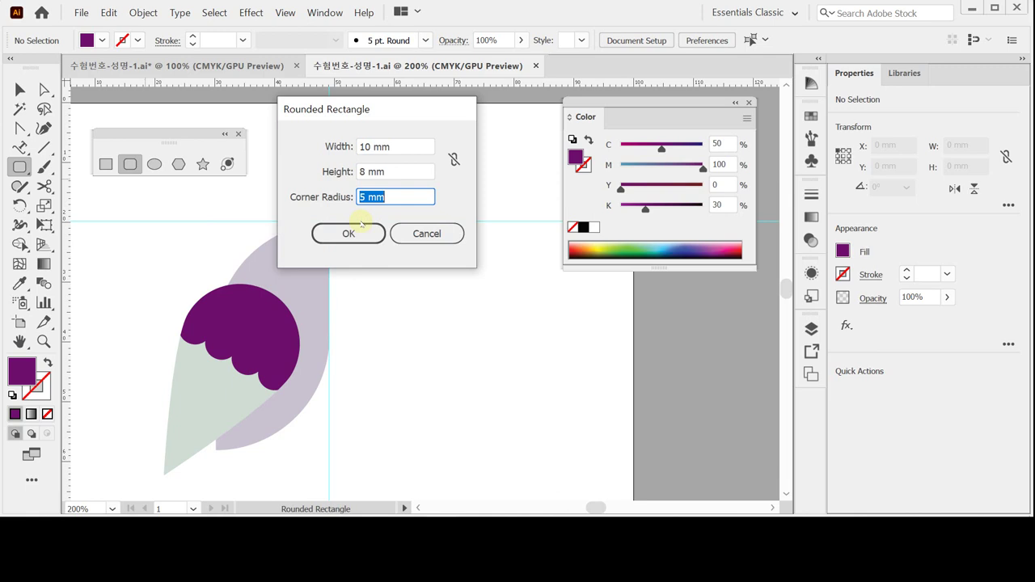
{"action": "type", "text": "4"}
{"action": "key", "text": "Return"}
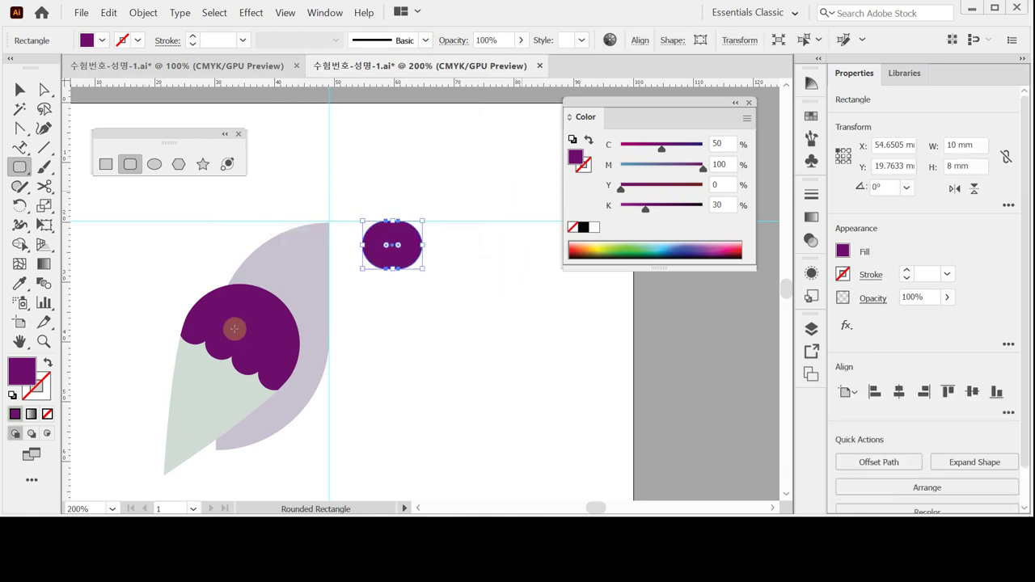
Step: Move the rounded rectangle about 2.8 mm left and swap its fill with its stroke to make it a purple outline
{"action": "left_click", "coordinate": [14, 414]}
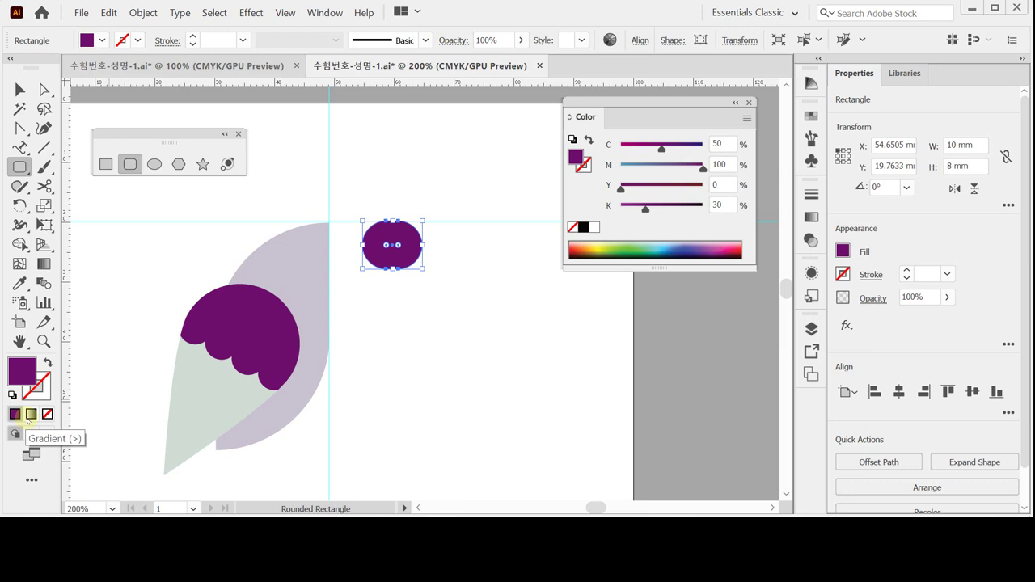
{"action": "key", "text": "z"}
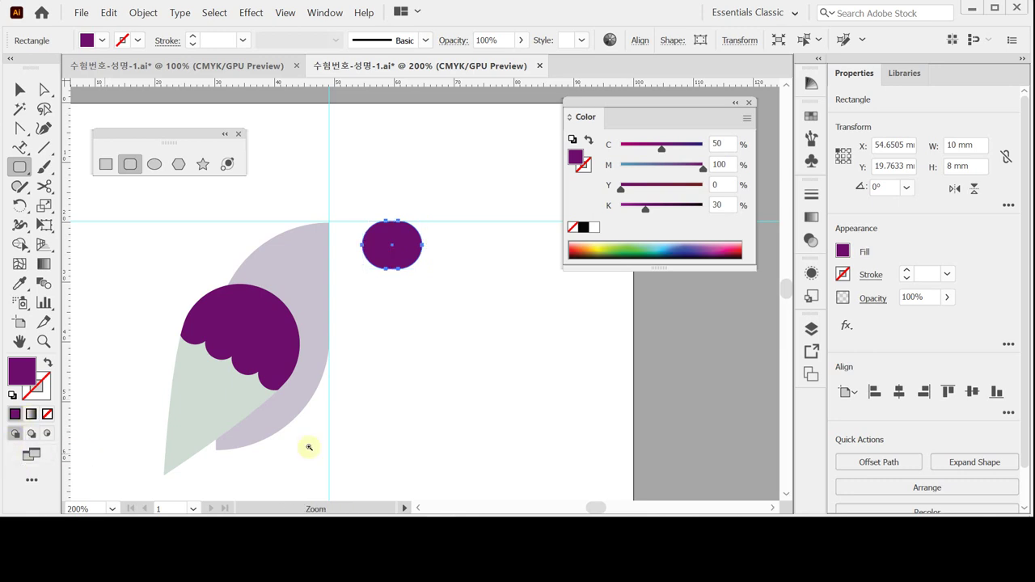
{"action": "left_click", "coordinate": [371, 310]}
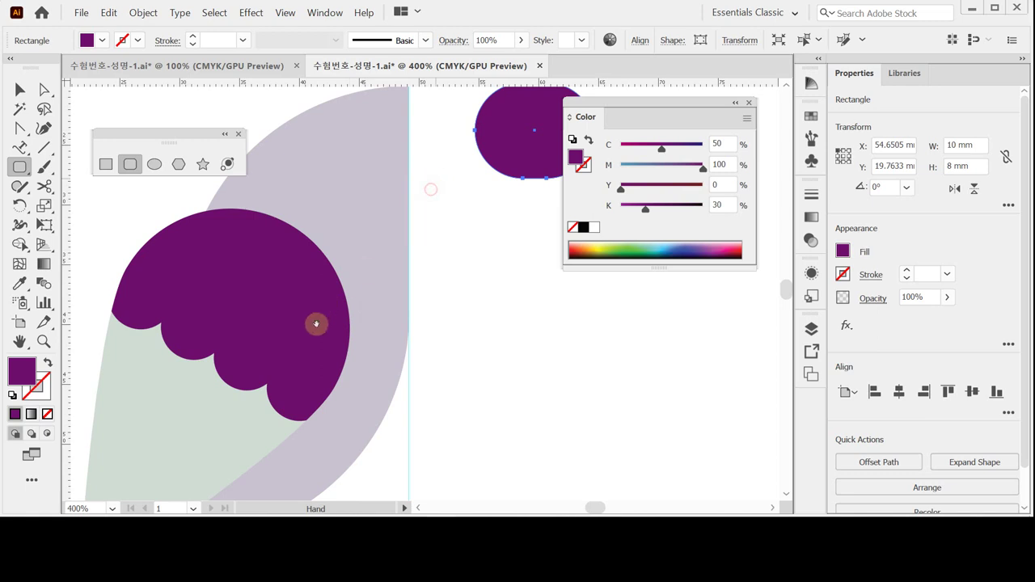
{"action": "left_click_drag", "start_coordinate": [315, 324], "coordinate": [287, 367]}
{"action": "scroll", "coordinate": [324, 340], "scroll_direction": "down", "scroll_amount": 1}
{"action": "key", "text": "ctrl+="}
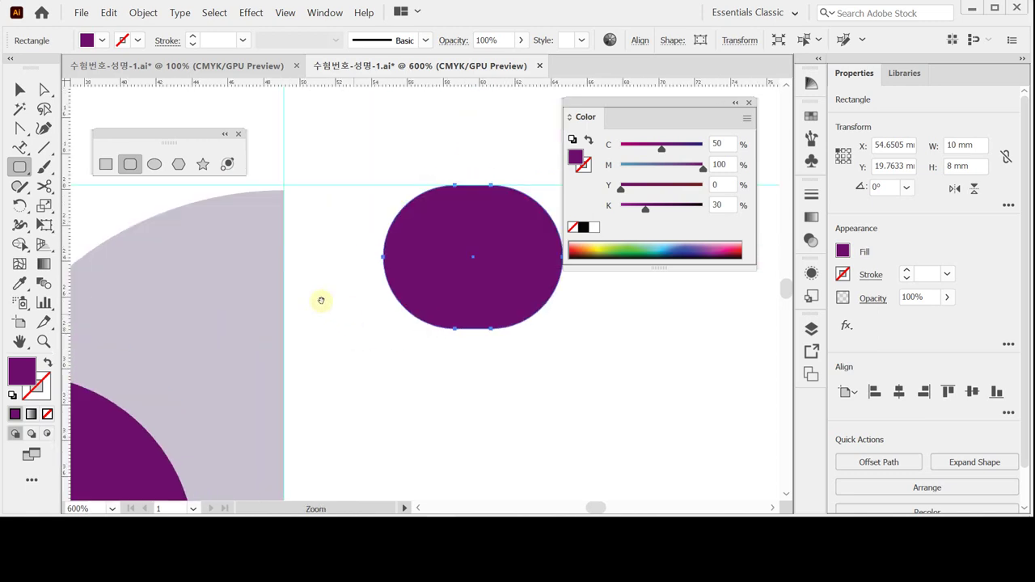
{"action": "left_click_drag", "start_coordinate": [452, 276], "coordinate": [403, 276]}
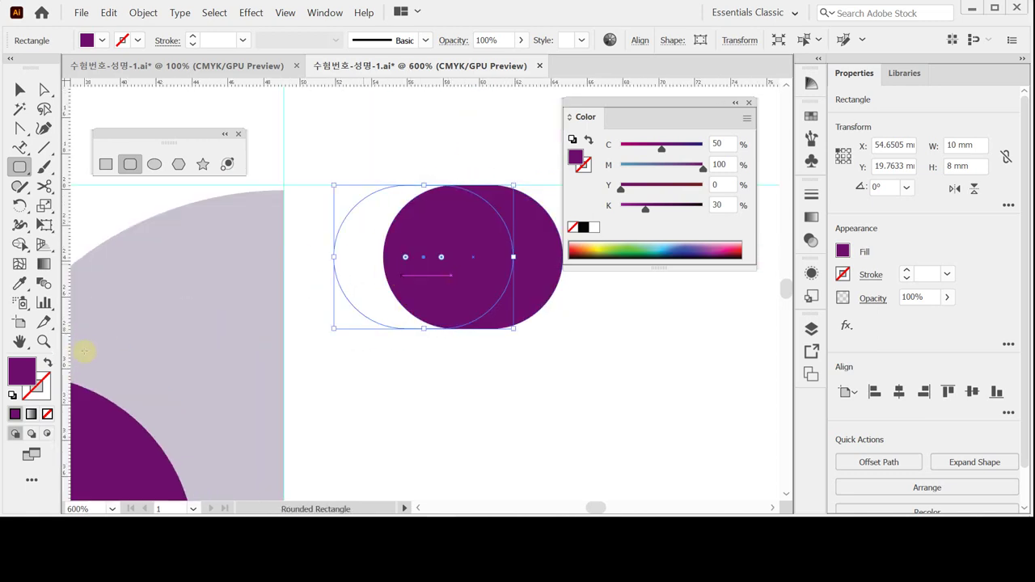
{"action": "left_click", "coordinate": [46, 364]}
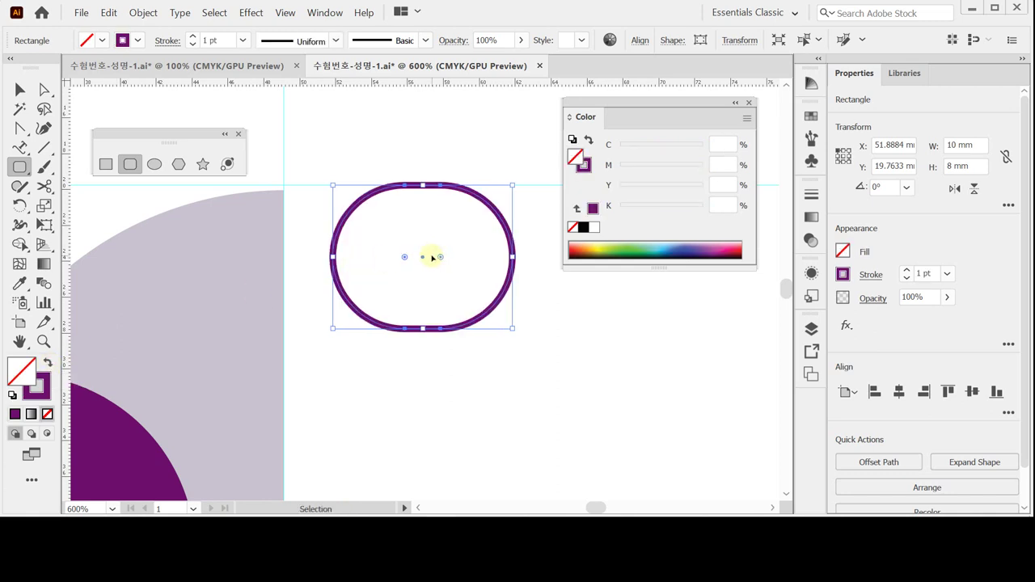
Step: Shift the rounded outline 6.6 mm left and 0.1 mm down so it overlaps the mauve leaf shape's upper right corner
{"action": "key", "text": "Left"}
{"action": "key", "text": "Left"}
{"action": "key", "text": "Left"}
{"action": "key", "text": "Left"}
{"action": "key", "text": "Left"}
{"action": "key", "text": "Left"}
{"action": "key", "text": "Left"}
{"action": "key", "text": "Left"}
{"action": "key", "text": "Left"}
{"action": "key", "text": "Left"}
{"action": "key", "text": "Left"}
{"action": "key", "text": "Left"}
{"action": "key", "text": "Left"}
{"action": "key", "text": "Left"}
{"action": "key", "text": "Left"}
{"action": "key", "text": "Left"}
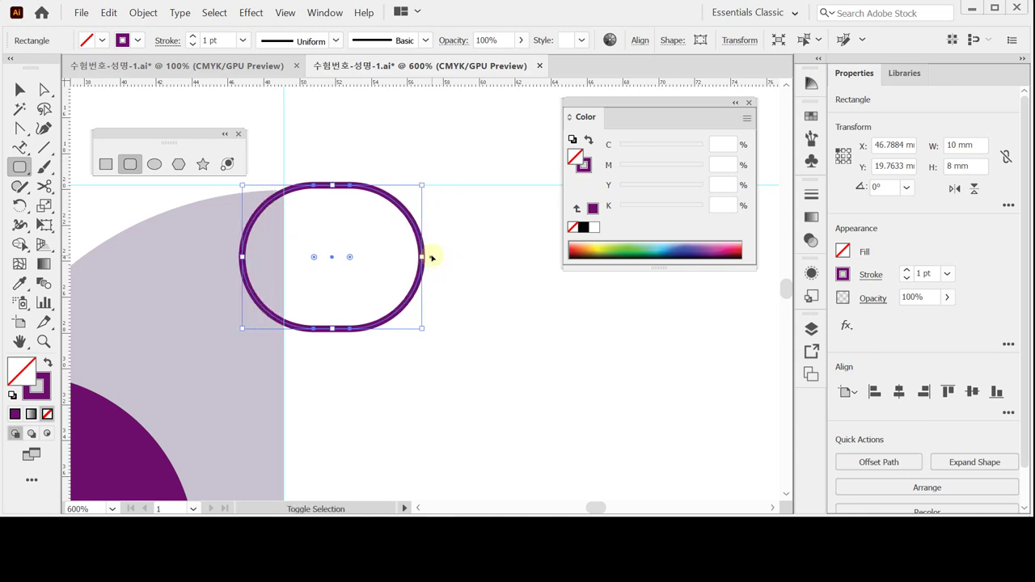
{"action": "key", "text": "Left"}
{"action": "key", "text": "Left"}
{"action": "key", "text": "Left"}
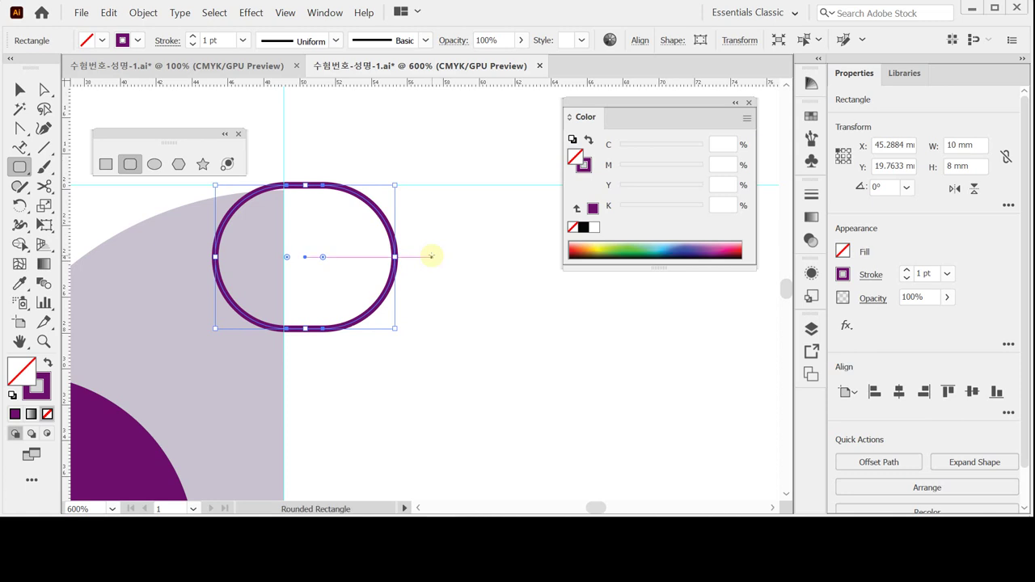
{"action": "key", "text": "Down"}
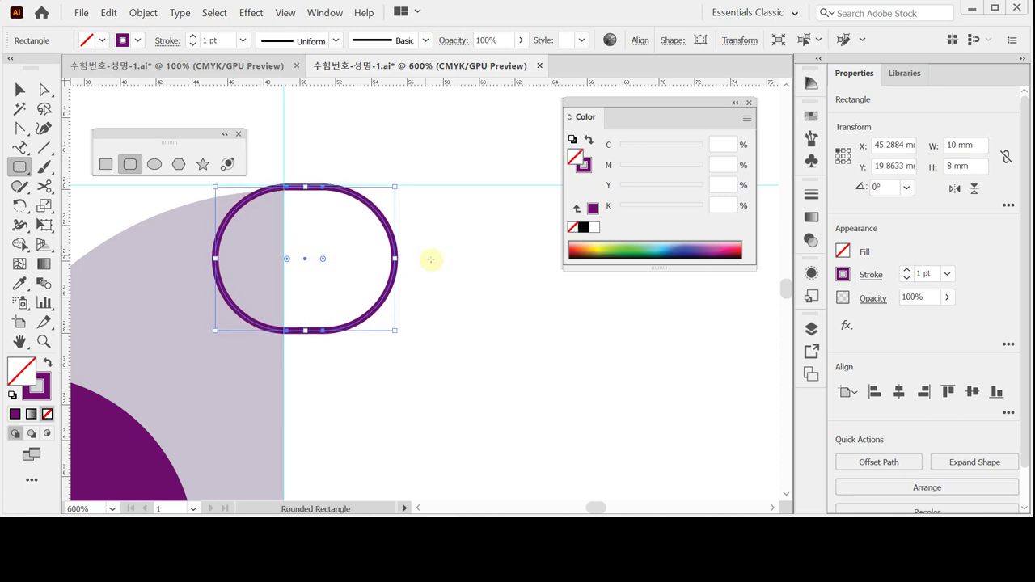
Step: Select all the artwork and shift it 0.3 mm up to line up with the horizontal guide
{"action": "key", "text": "ctrl"}
{"action": "key", "text": "ctrl+a"}
{"action": "key", "text": "Up"}
{"action": "key", "text": "Up"}
{"action": "key", "text": "Up"}
{"action": "key", "text": "Up"}
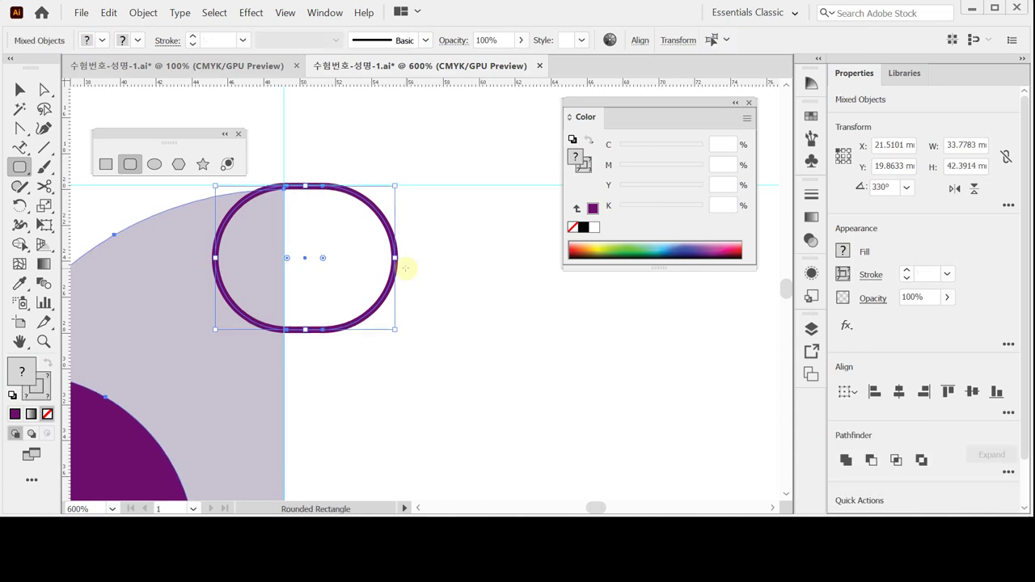
{"action": "key", "text": "Up"}
{"action": "key", "text": "Up"}
{"action": "key", "text": "Up"}
{"action": "key", "text": "Up"}
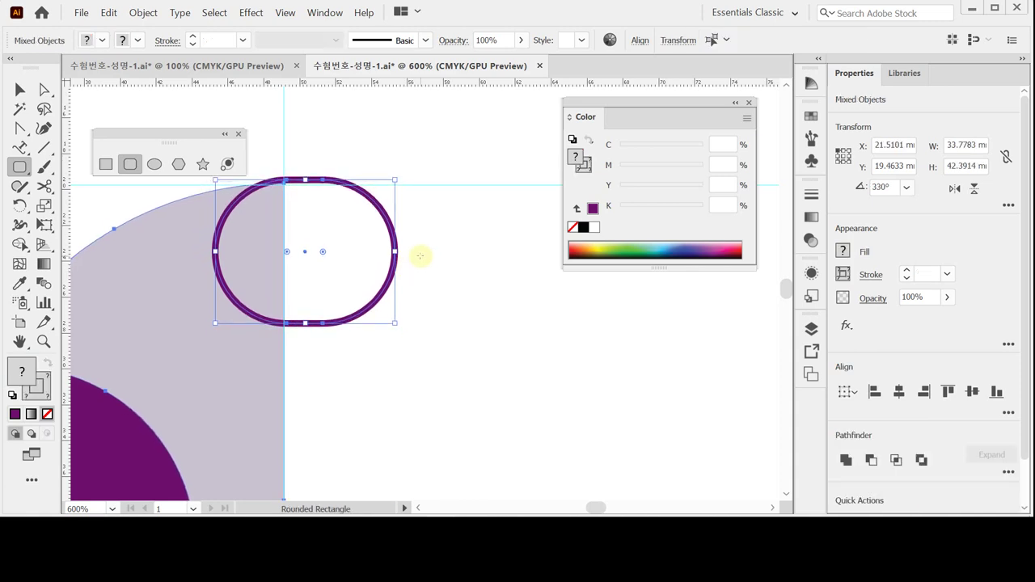
{"action": "key", "text": "Down"}
{"action": "key", "text": "Down"}
{"action": "key", "text": "Down"}
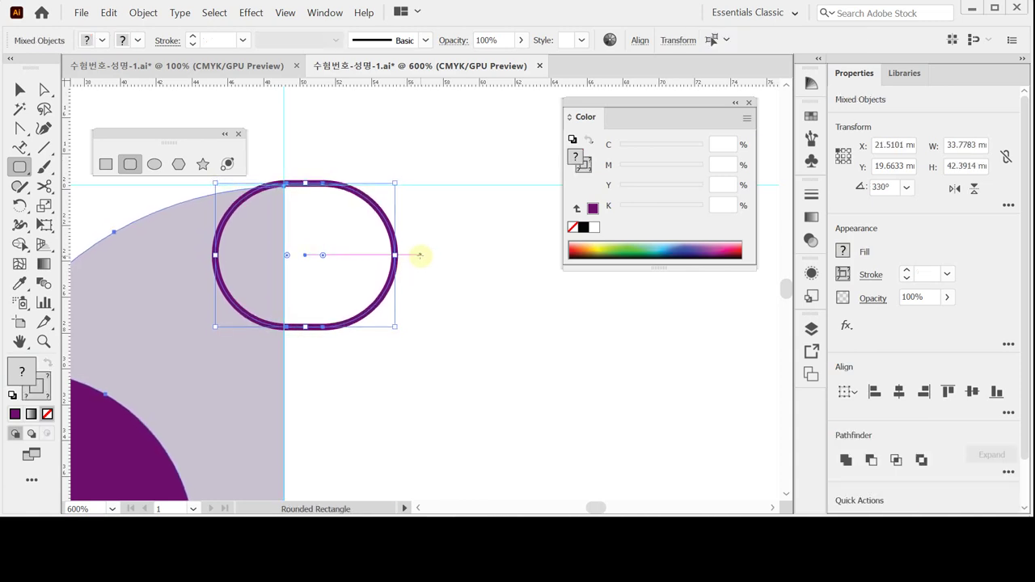
{"action": "key", "text": "Up"}
{"action": "key", "text": "Up"}
Step: Shift only the rounded outline 0.25 mm down to the horizontal guide and save the document
{"action": "left_click", "coordinate": [365, 252]}
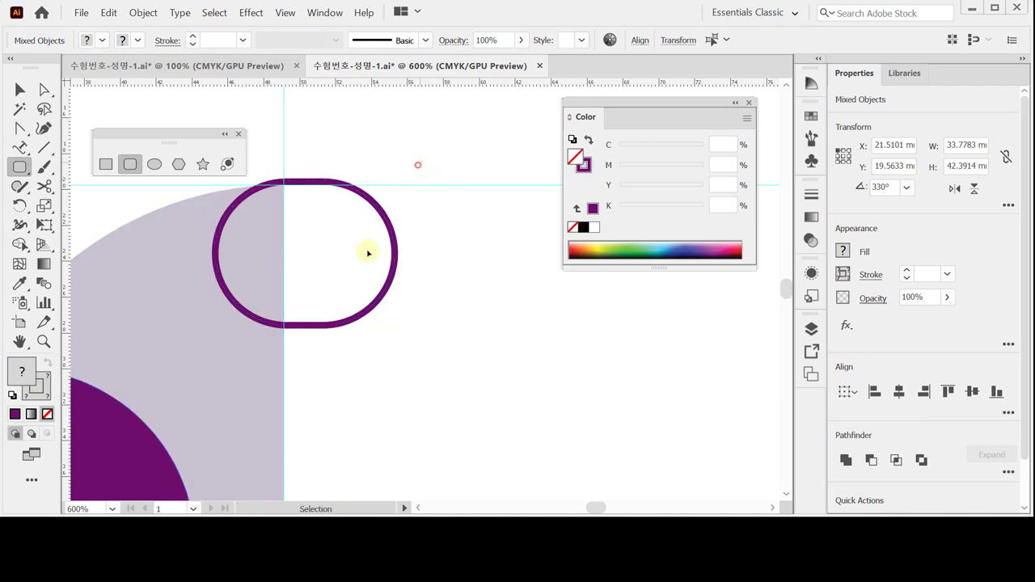
{"action": "key", "text": "Down"}
{"action": "key", "text": "Down"}
{"action": "key", "text": "Down"}
{"action": "key", "text": "Down"}
{"action": "key", "text": "Down"}
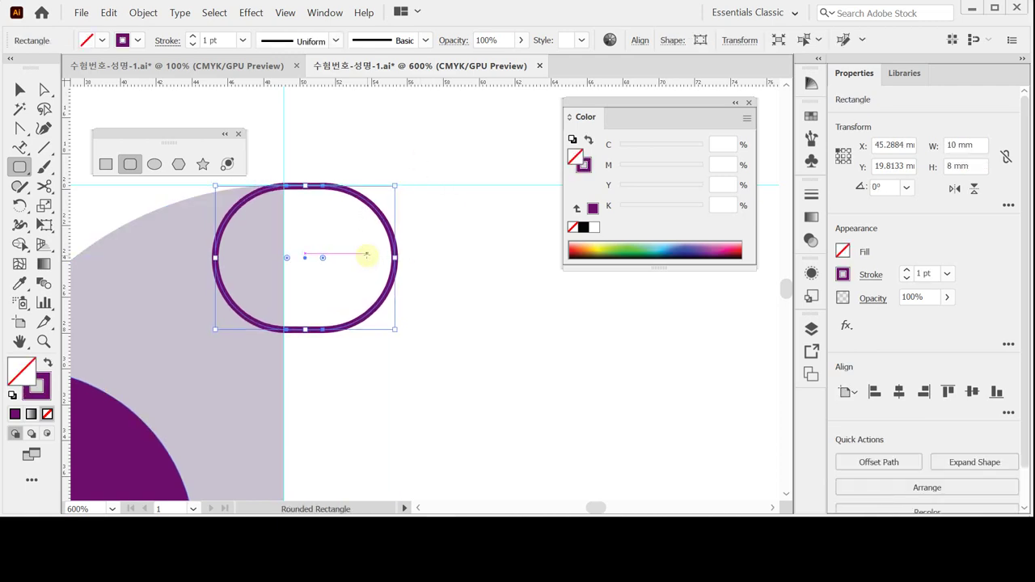
{"action": "key", "text": "ctrl"}
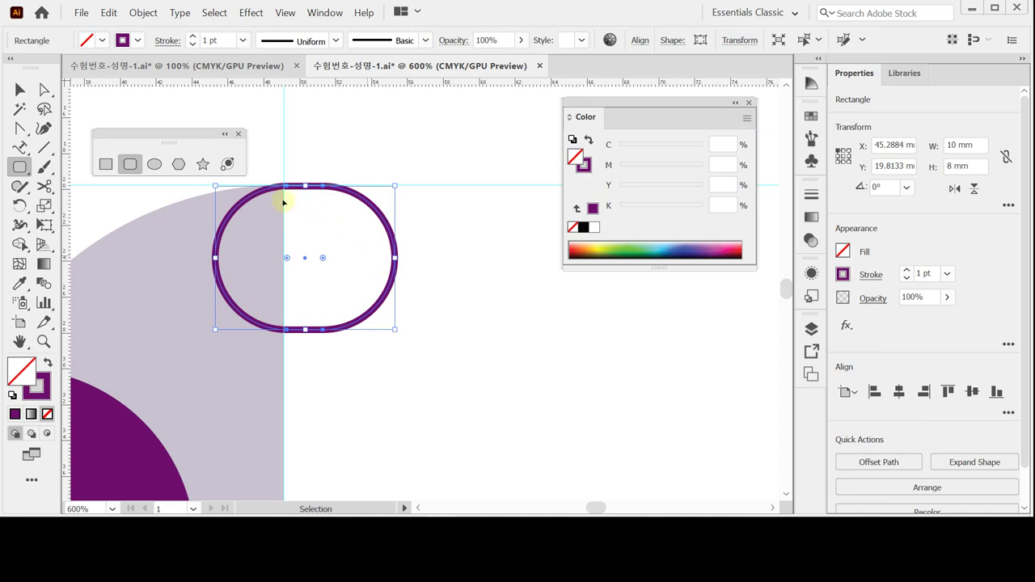
{"action": "key", "text": "ctrl+s"}
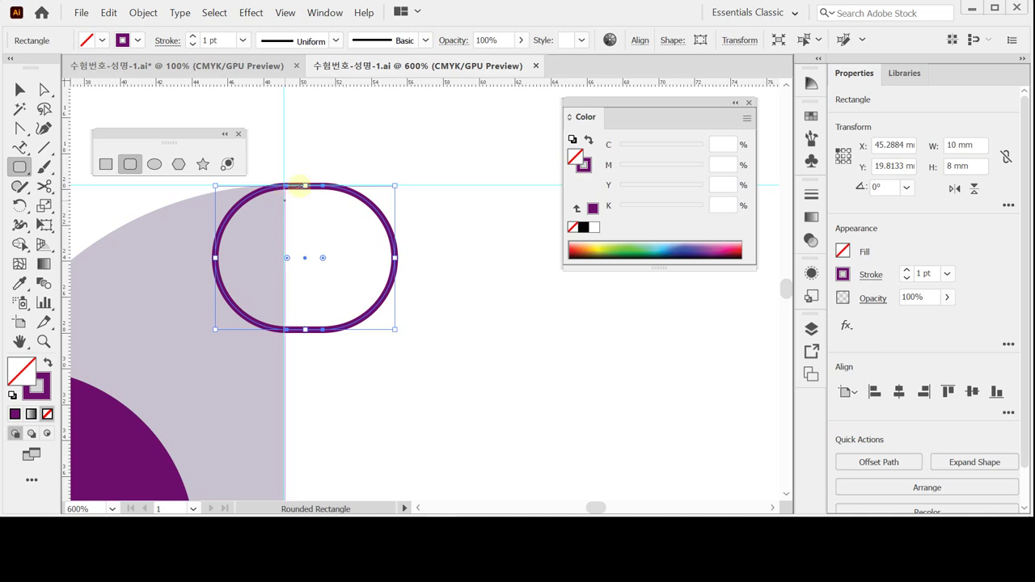
Step: Draw a rectangle about 6.8 × 5.5 mm over the rounded outline's upper right quarter and intersect the two shapes
{"action": "left_click", "coordinate": [106, 164]}
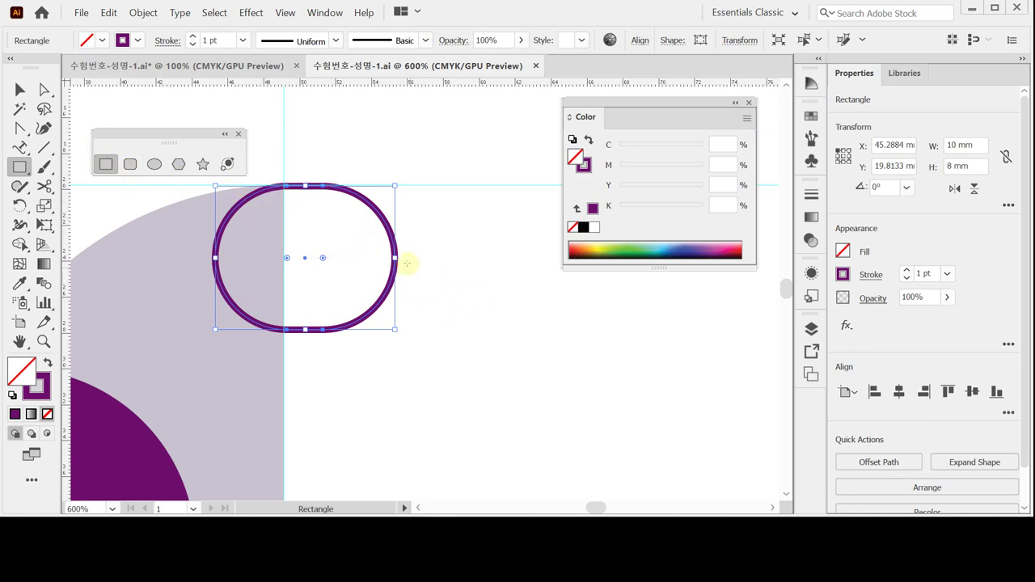
{"action": "left_click_drag", "start_coordinate": [410, 259], "coordinate": [287, 157]}
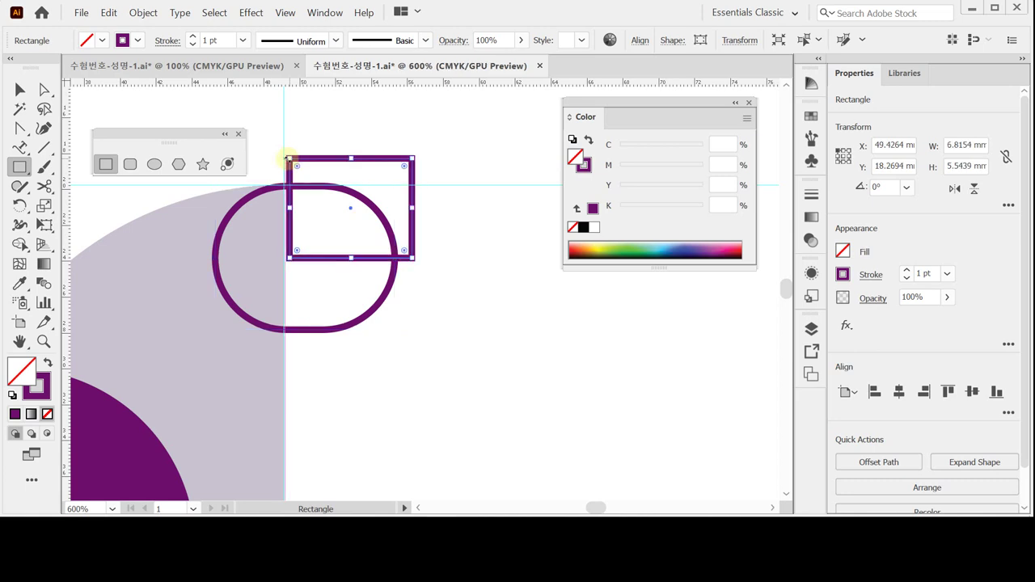
{"action": "key", "text": "v"}
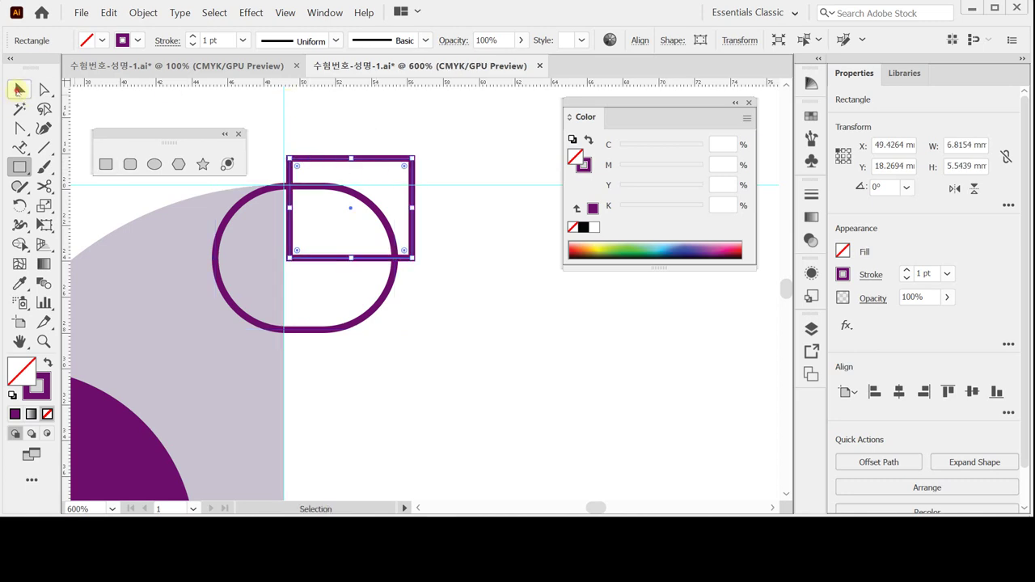
{"action": "left_click", "coordinate": [445, 307]}
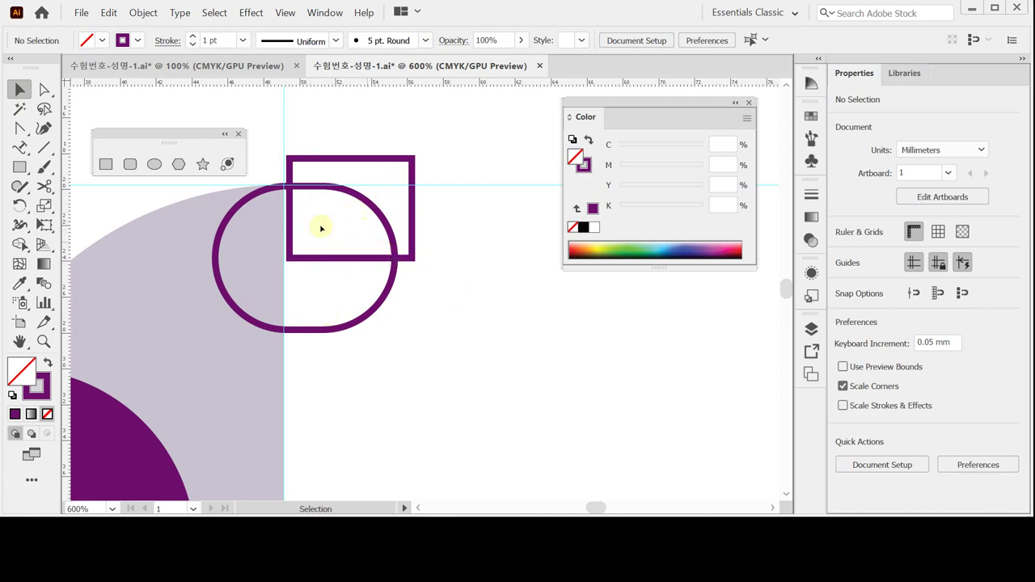
{"action": "left_click_drag", "start_coordinate": [430, 226], "coordinate": [369, 284]}
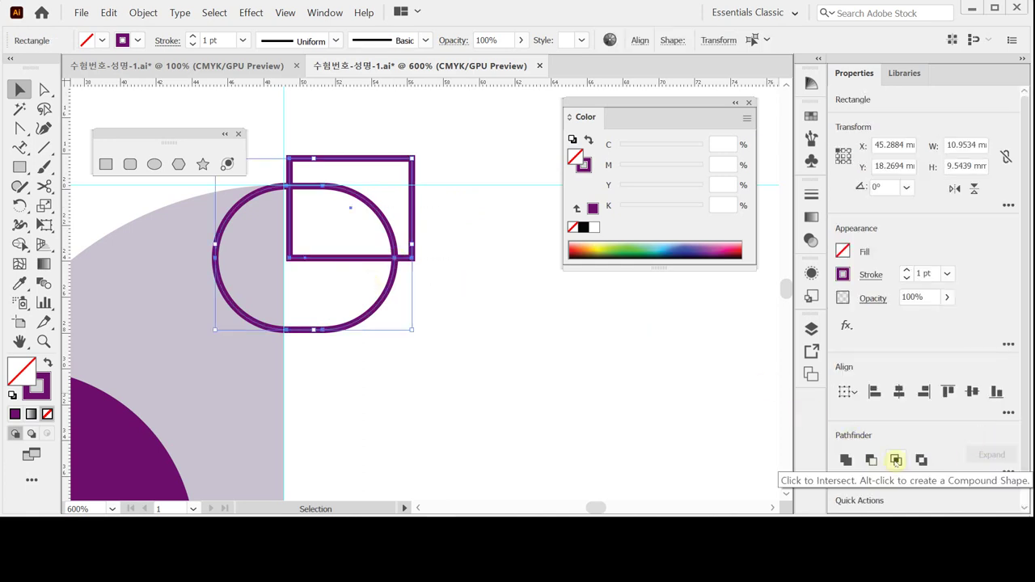
{"action": "left_click", "coordinate": [895, 459]}
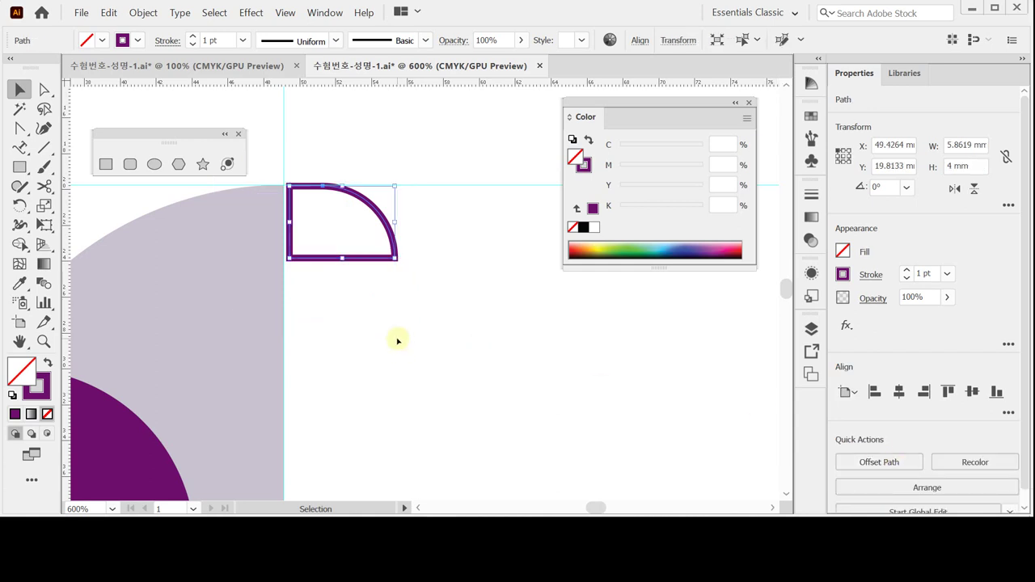
Step: Swap the quarter-round piece's stroke colour to its fill, recolour it C 0, M 70, Y 60, K 20, and save the document
{"action": "left_click", "coordinate": [589, 139]}
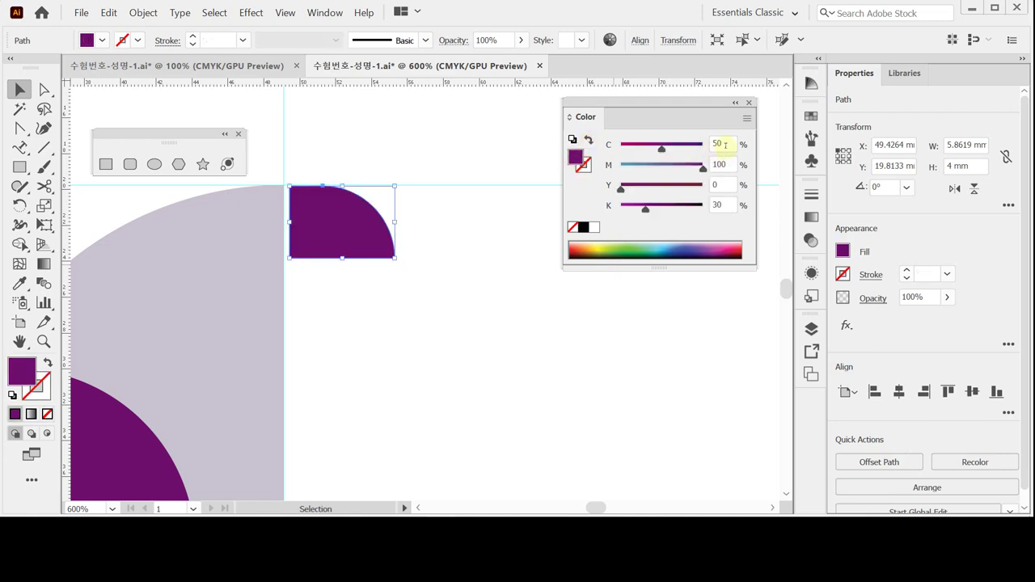
{"action": "double_click", "coordinate": [725, 145]}
{"action": "type", "text": "0"}
{"action": "key", "text": "Return"}
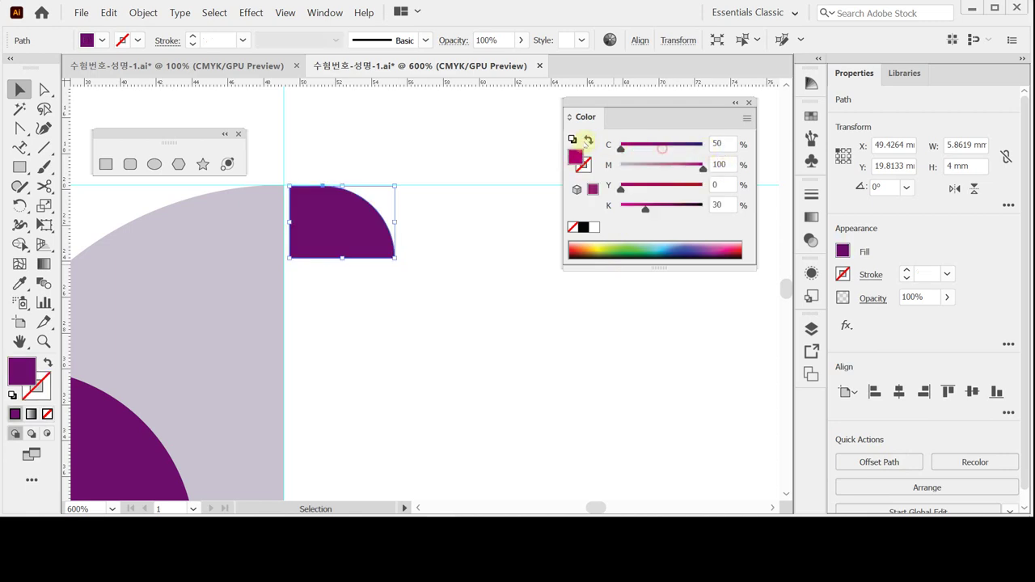
{"action": "double_click", "coordinate": [720, 165]}
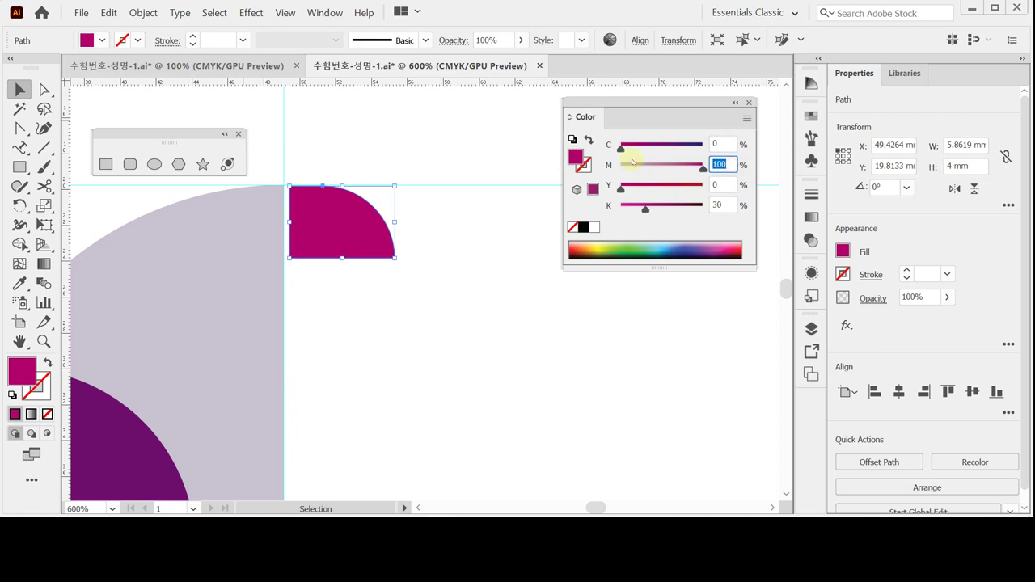
{"action": "type", "text": "70"}
{"action": "key", "text": "Tab"}
{"action": "type", "text": "60"}
{"action": "key", "text": "Tab"}
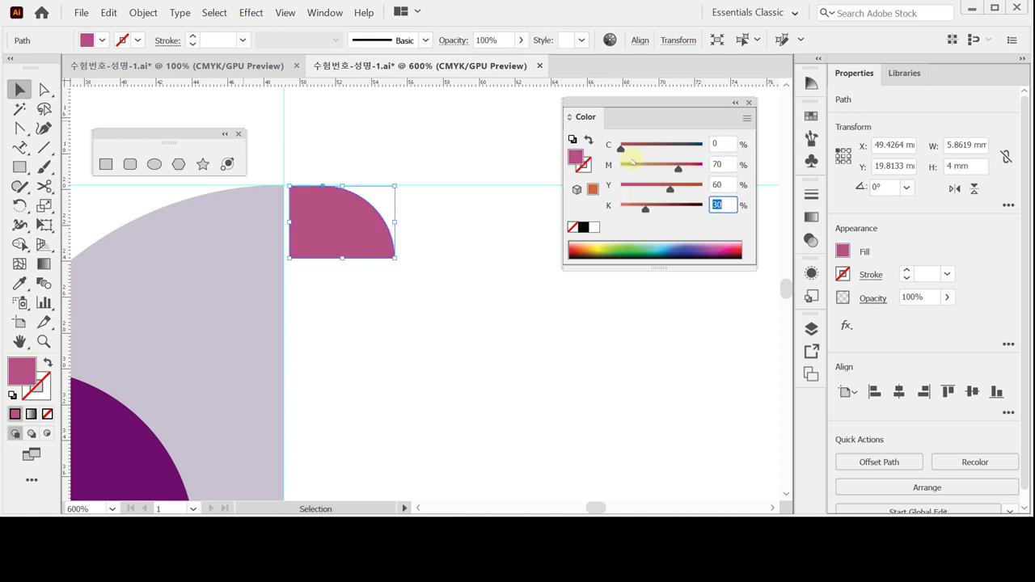
{"action": "type", "text": "20"}
{"action": "key", "text": "Tab"}
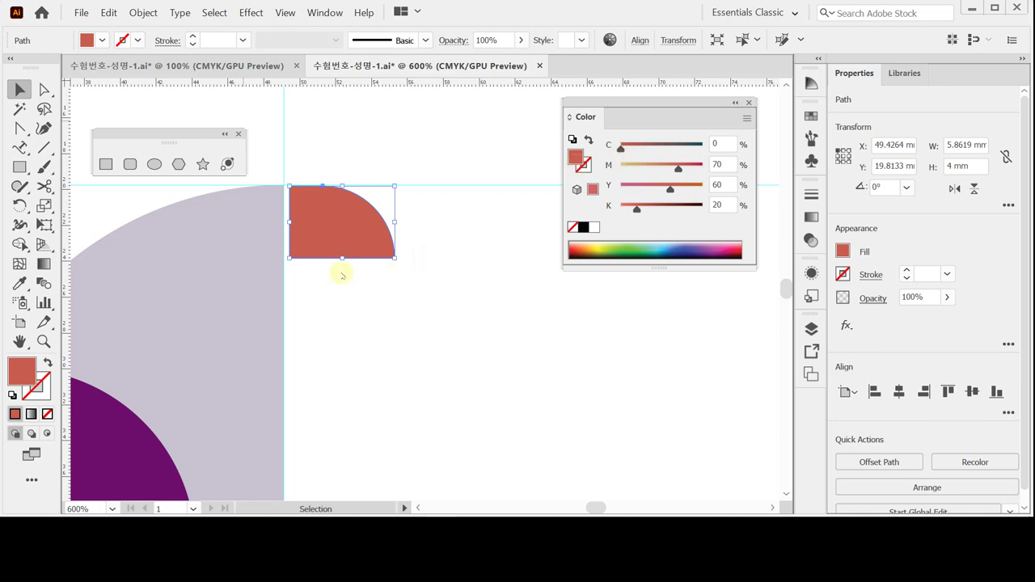
{"action": "key", "text": "ctrl+s"}
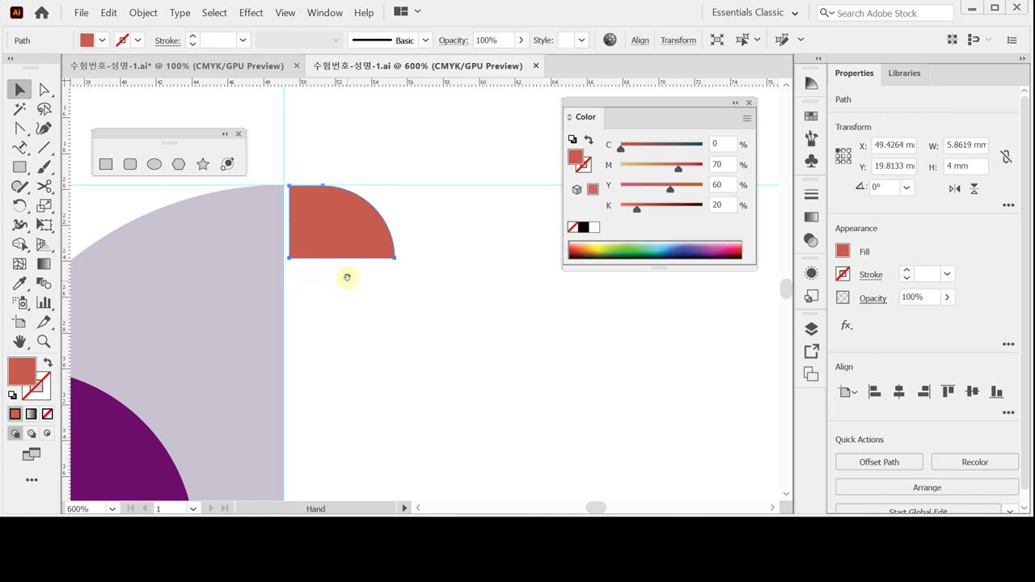
Step: Reflect a copy of the red beak piece across a horizontal axis just below its lower edge
{"action": "left_click", "coordinate": [378, 258], "text": "ctrl"}
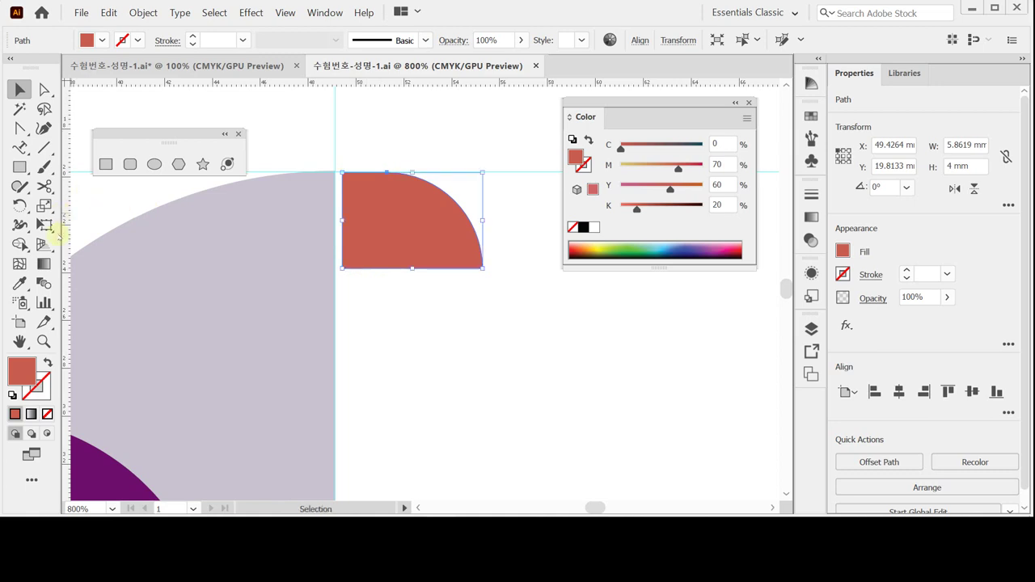
{"action": "left_click", "coordinate": [19, 206]}
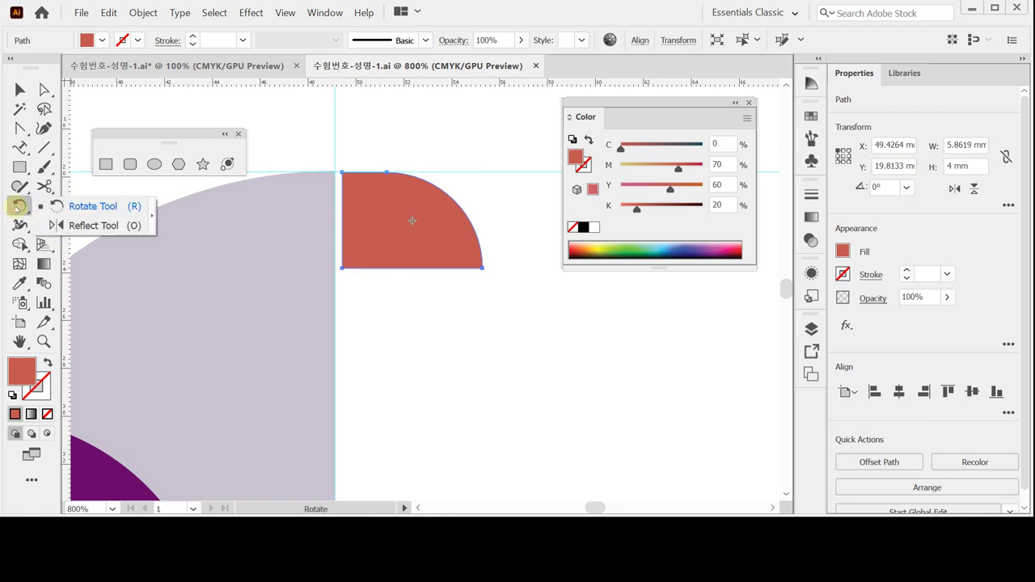
{"action": "left_click", "coordinate": [79, 225]}
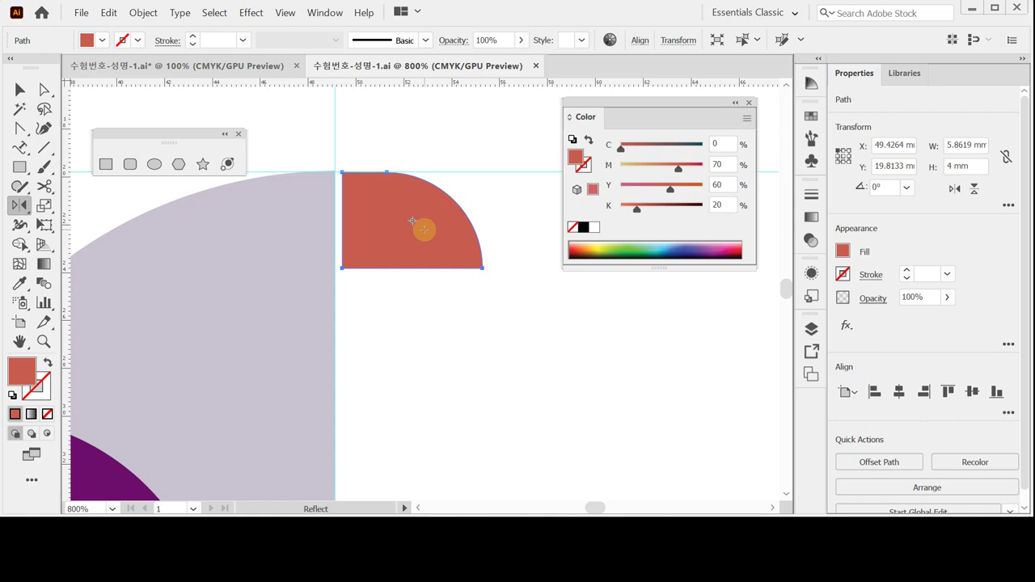
{"action": "left_click", "coordinate": [410, 271], "text": "alt"}
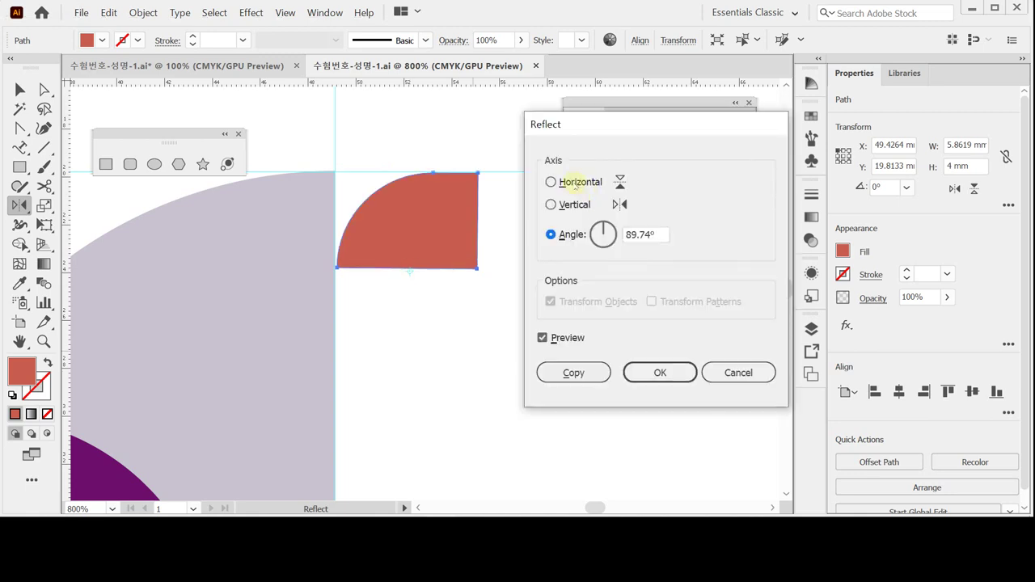
{"action": "left_click", "coordinate": [579, 181]}
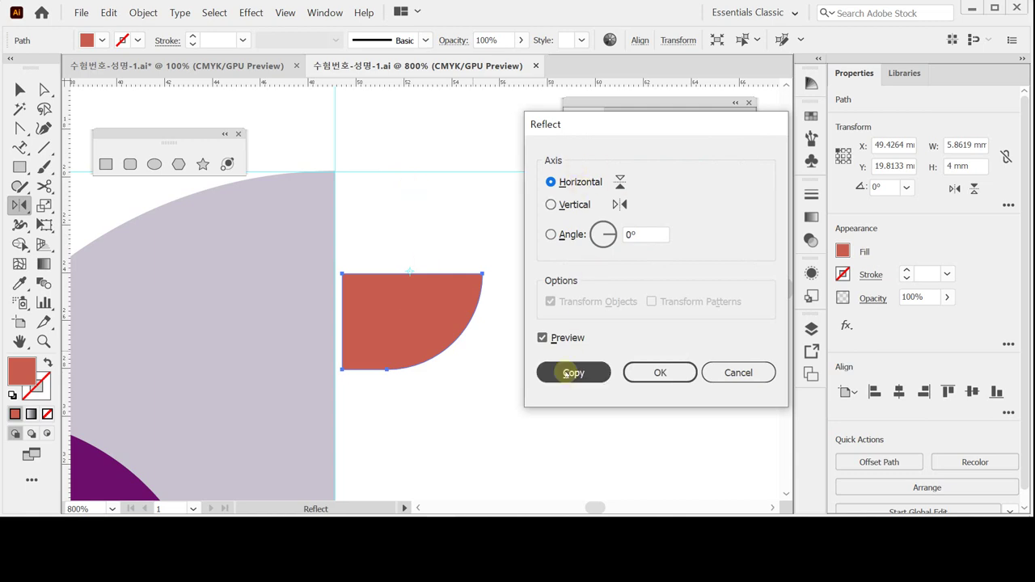
{"action": "left_click", "coordinate": [569, 372]}
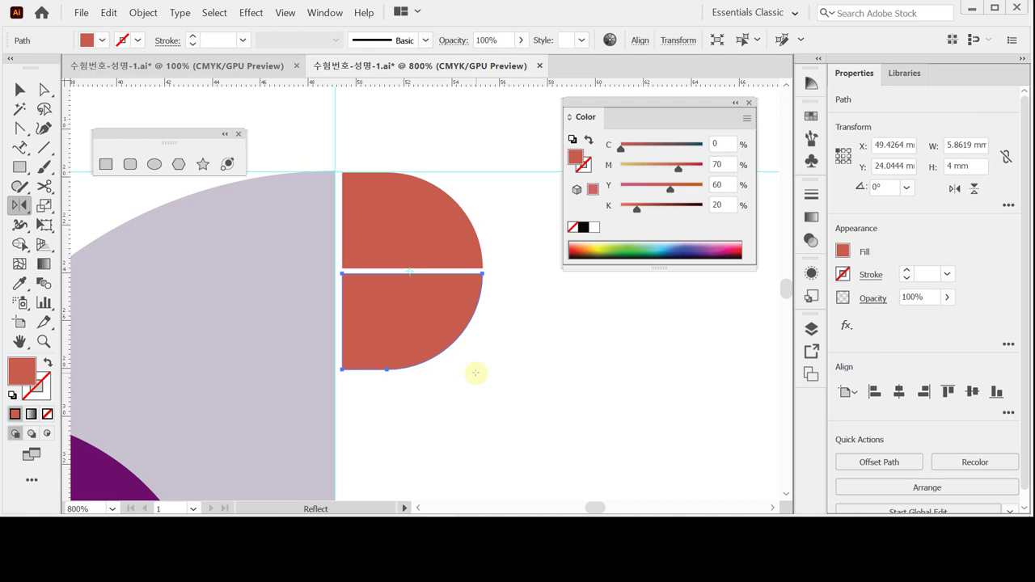
Step: Scale the reflected lower beak piece uniformly to 70% from its upper left corner and save the document
{"action": "left_click", "coordinate": [402, 310], "text": "ctrl"}
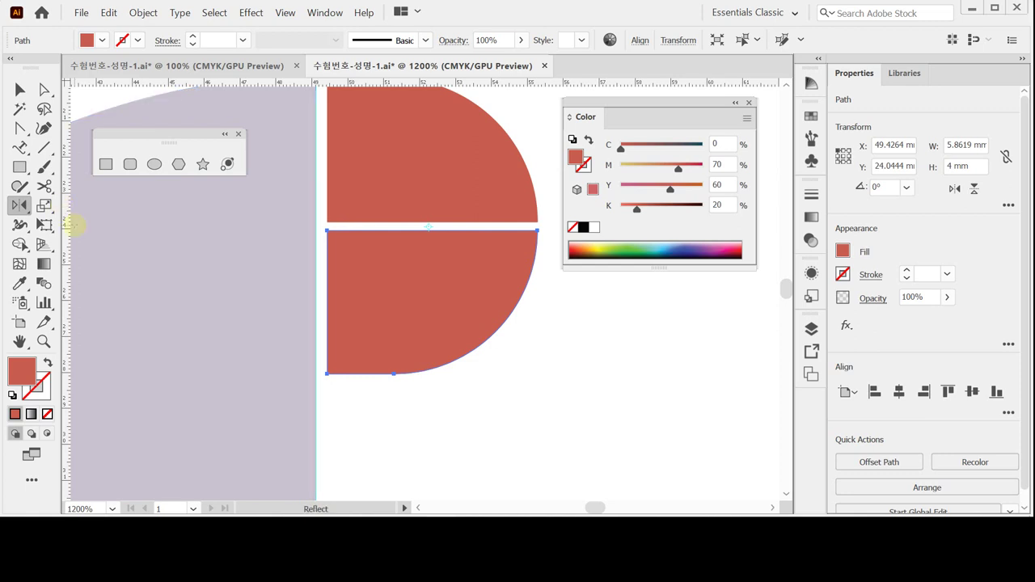
{"action": "left_click", "coordinate": [44, 206]}
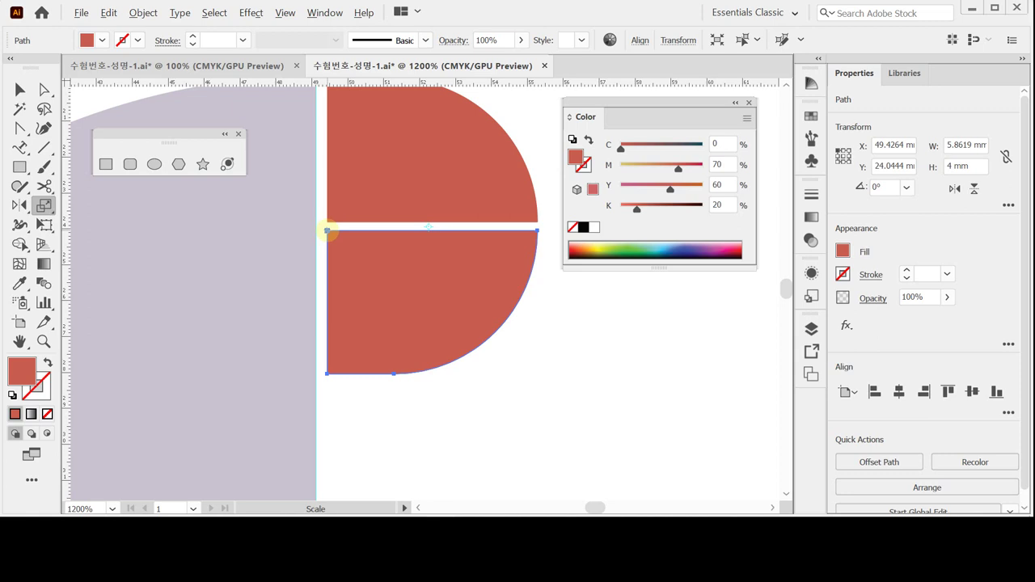
{"action": "left_click", "coordinate": [326, 231], "text": "alt"}
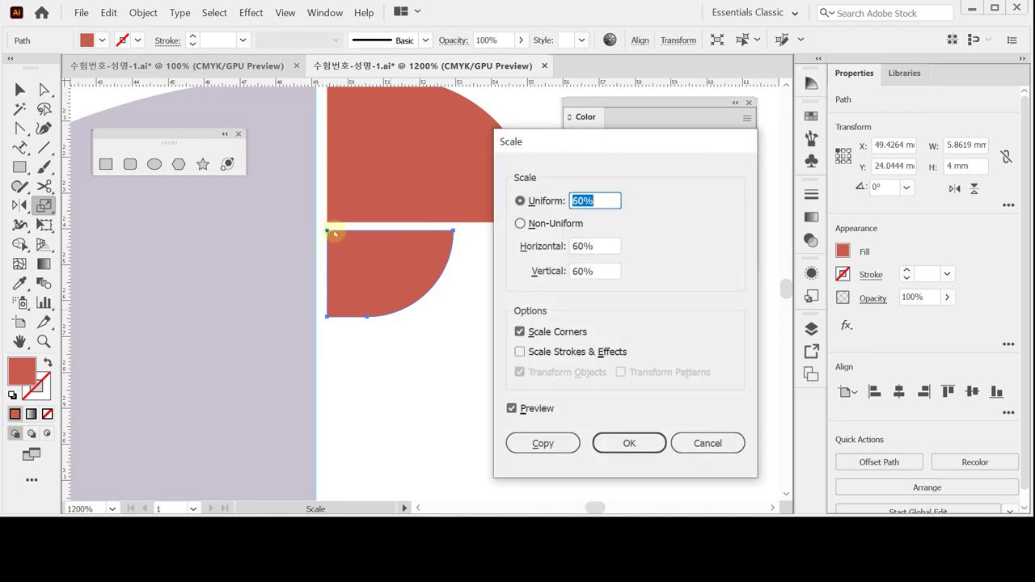
{"action": "type", "text": "70"}
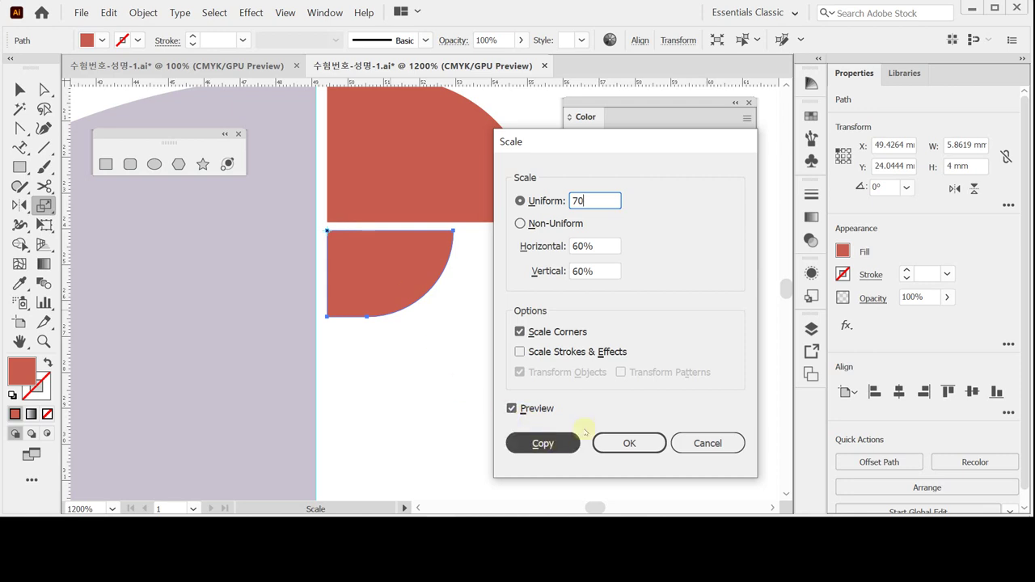
{"action": "left_click", "coordinate": [629, 443]}
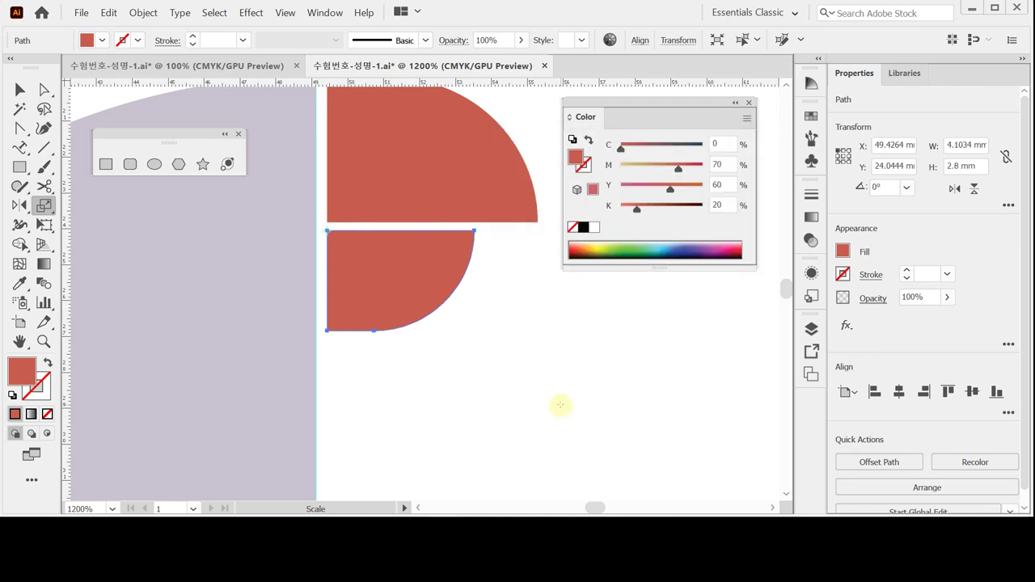
{"action": "key", "text": "v"}
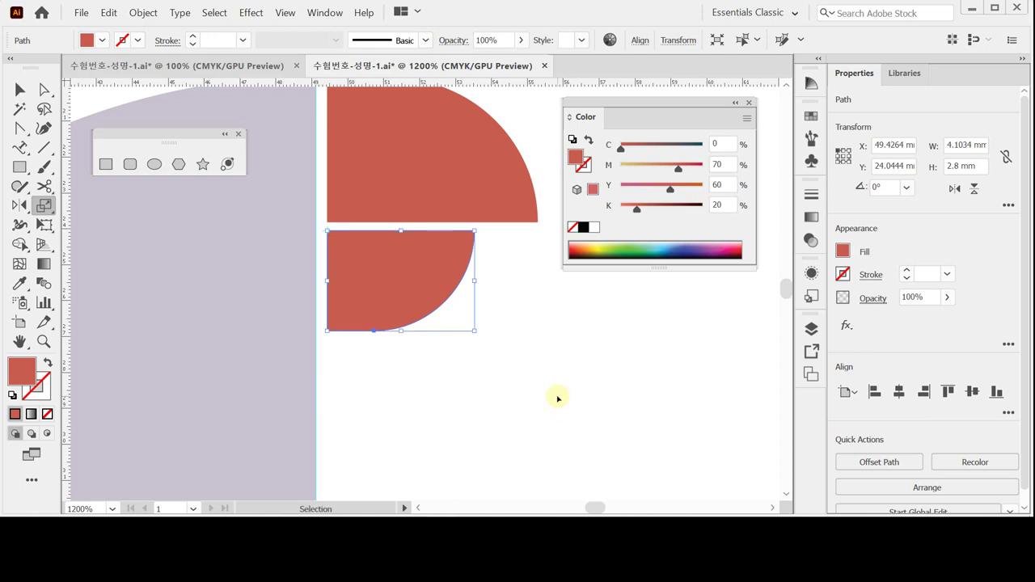
{"action": "key", "text": "s"}
{"action": "key", "text": "ctrl+s"}
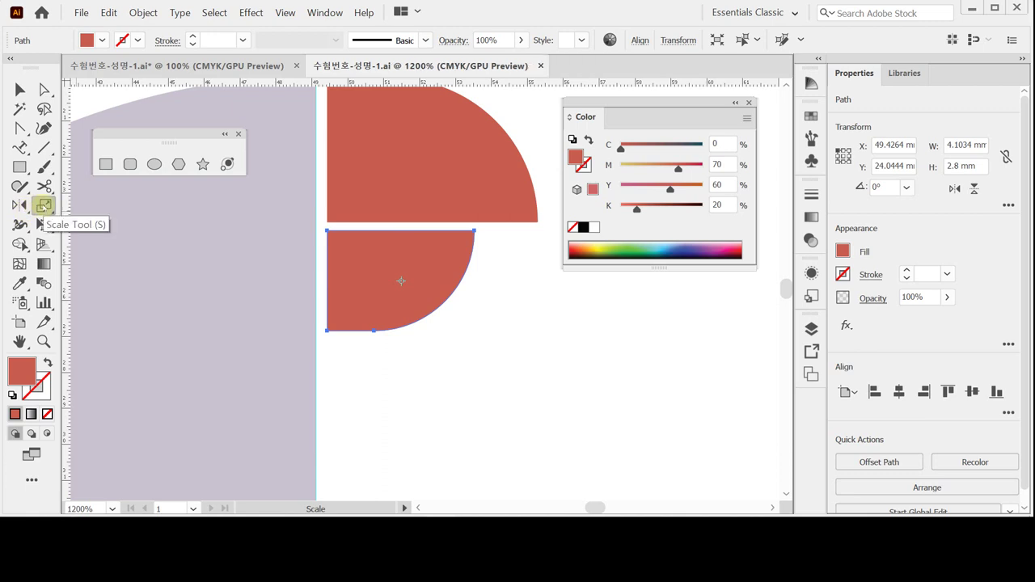
Step: Draw a circle about 2.8 mm in diameter for the eye near the mauve body's upper right edge
{"action": "key", "text": "ctrl+space"}
{"action": "left_click", "coordinate": [468, 334], "text": "ctrl+alt"}
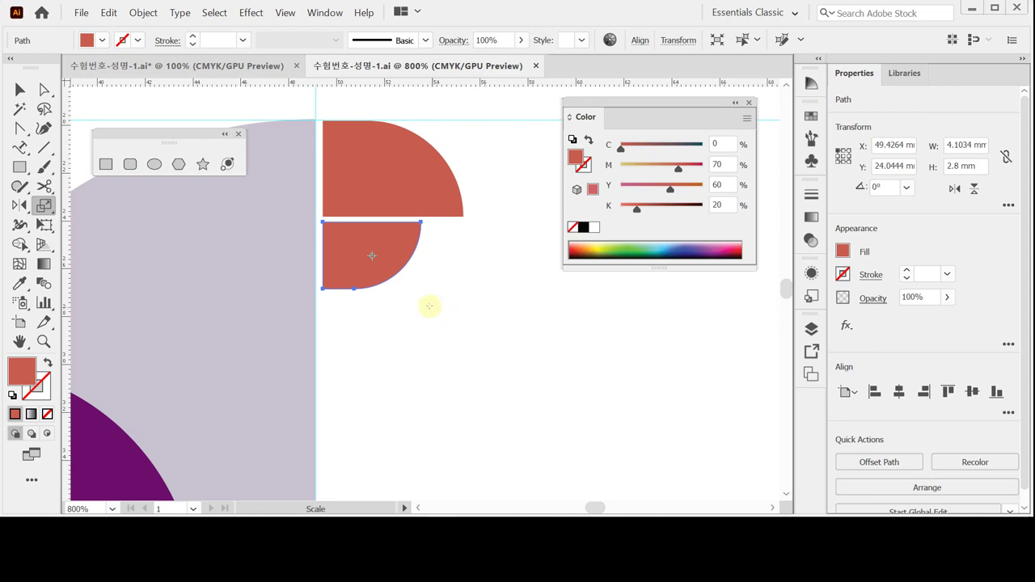
{"action": "left_click", "coordinate": [361, 231]}
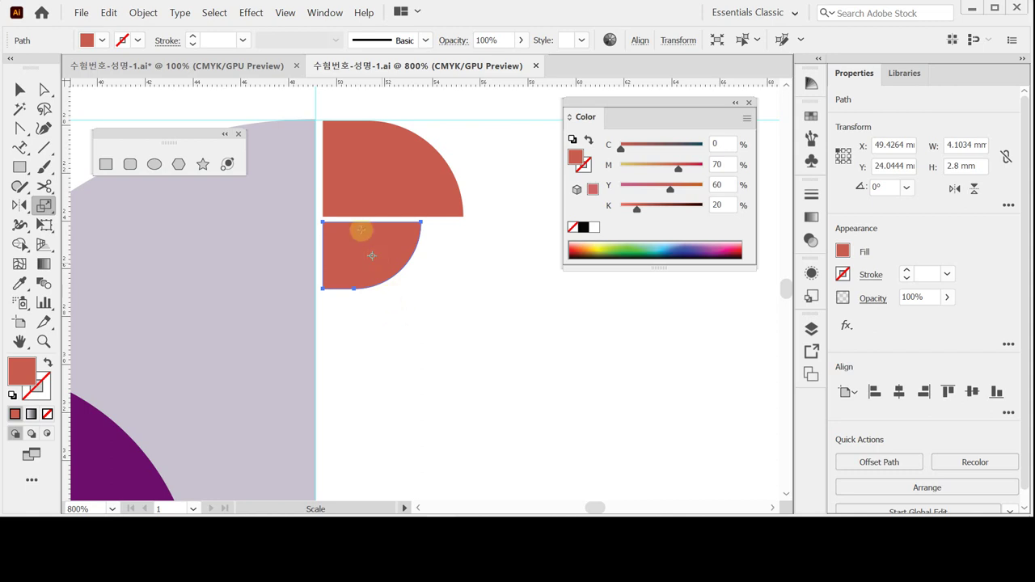
{"action": "left_click_drag", "start_coordinate": [335, 270], "coordinate": [411, 339]}
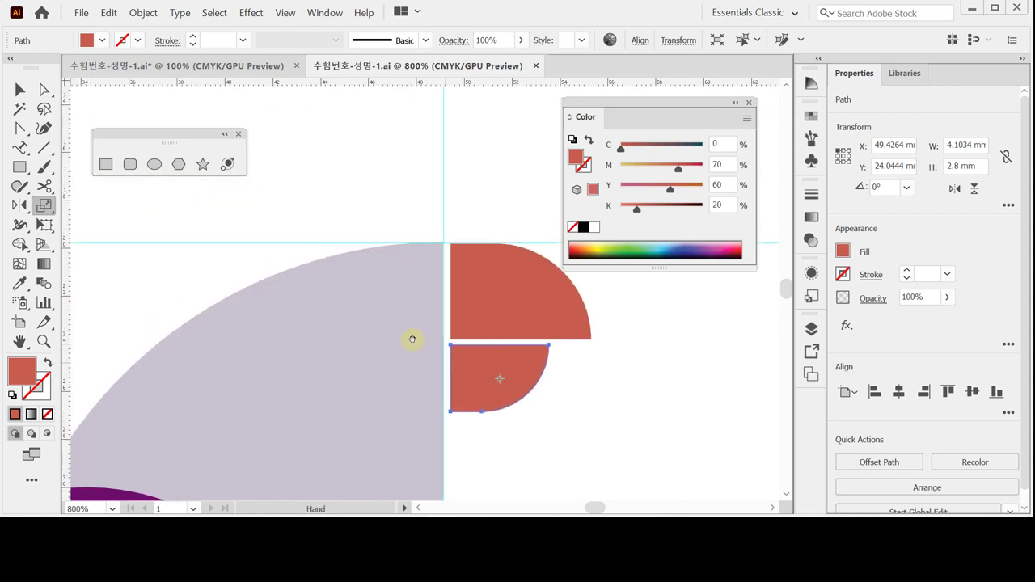
{"action": "left_click_drag", "start_coordinate": [369, 273], "coordinate": [383, 362]}
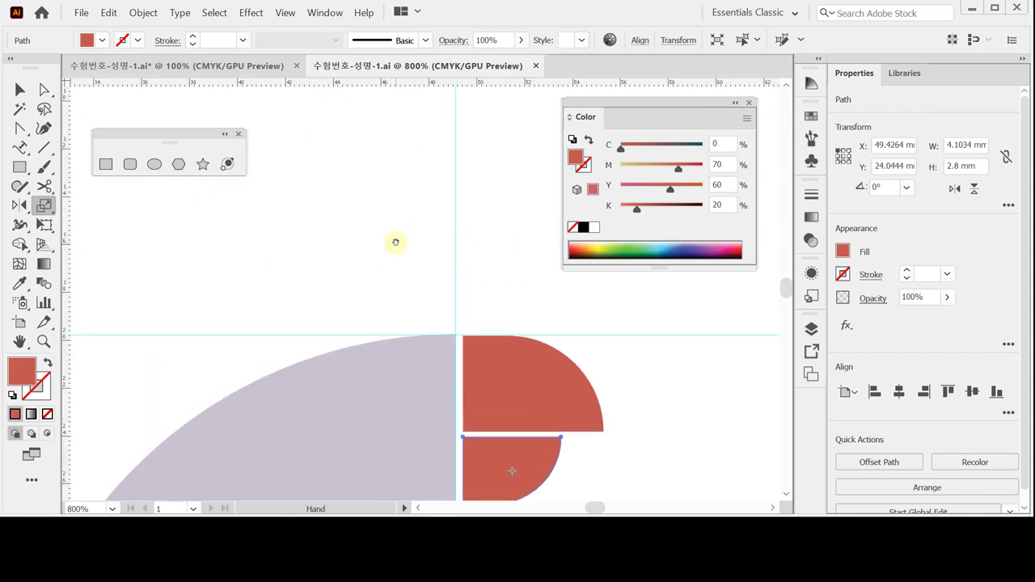
{"action": "left_click", "coordinate": [409, 192], "text": "ctrl"}
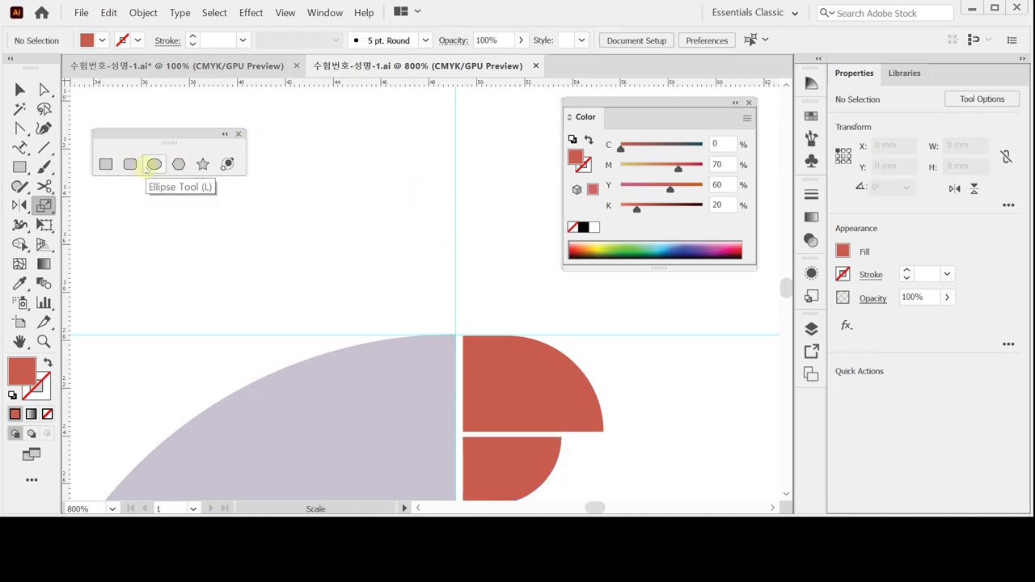
{"action": "left_click", "coordinate": [150, 165]}
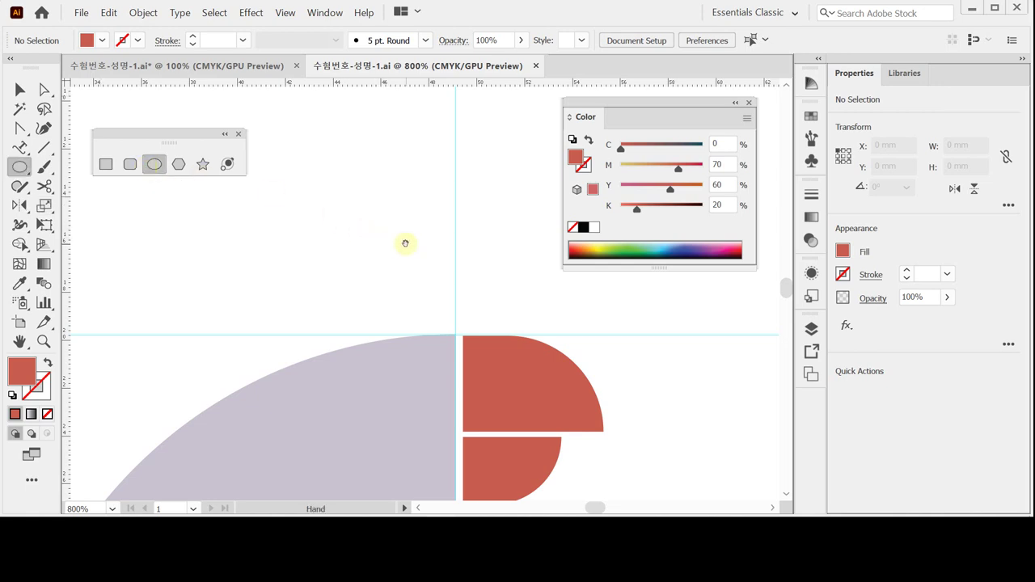
{"action": "key", "text": "space"}
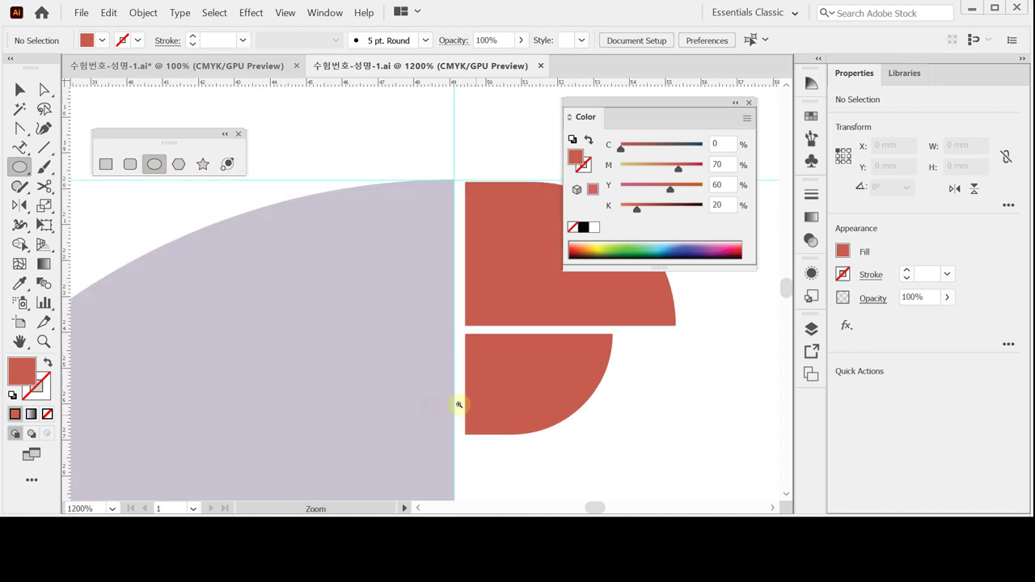
{"action": "scroll", "coordinate": [457, 405], "scroll_direction": "up", "scroll_amount": 1}
{"action": "left_click_drag", "start_coordinate": [330, 282], "coordinate": [378, 332]}
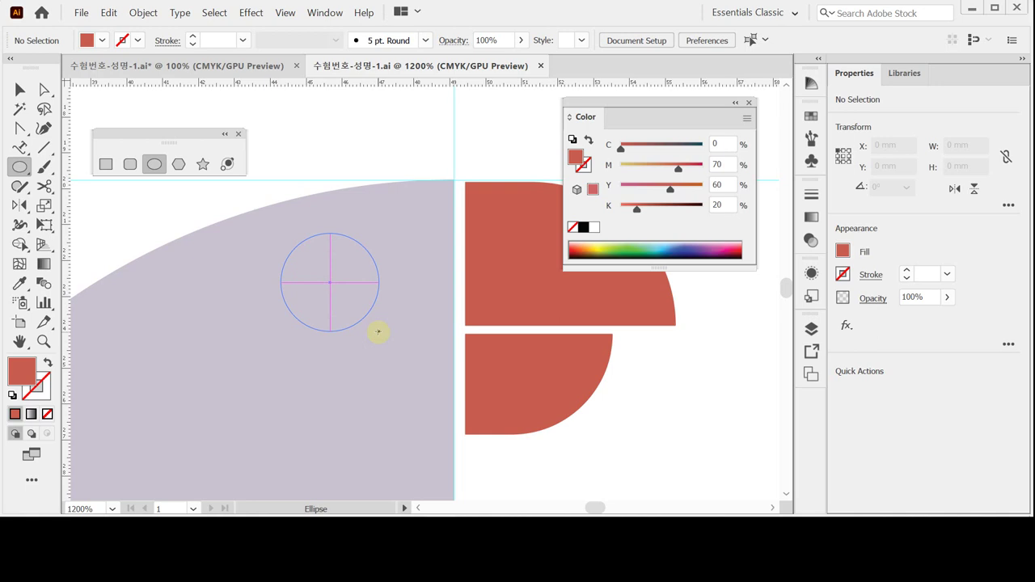
{"action": "left_click_drag", "start_coordinate": [379, 332], "coordinate": [379, 331]}
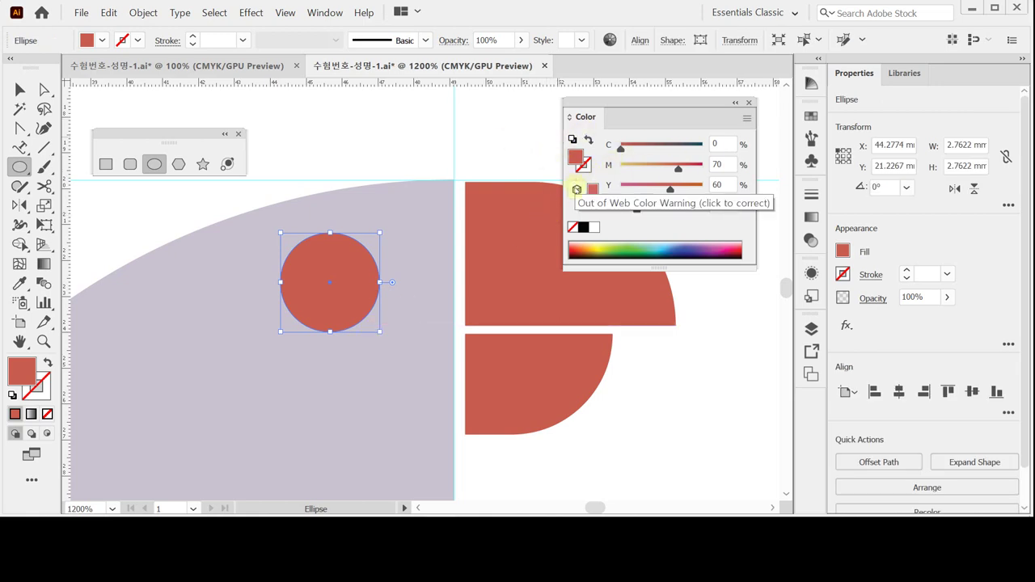
Step: Give the eye circle a white 1 pt stroke and a fill of C 70, M 70, Y 60, K 20
{"action": "left_click", "coordinate": [573, 140]}
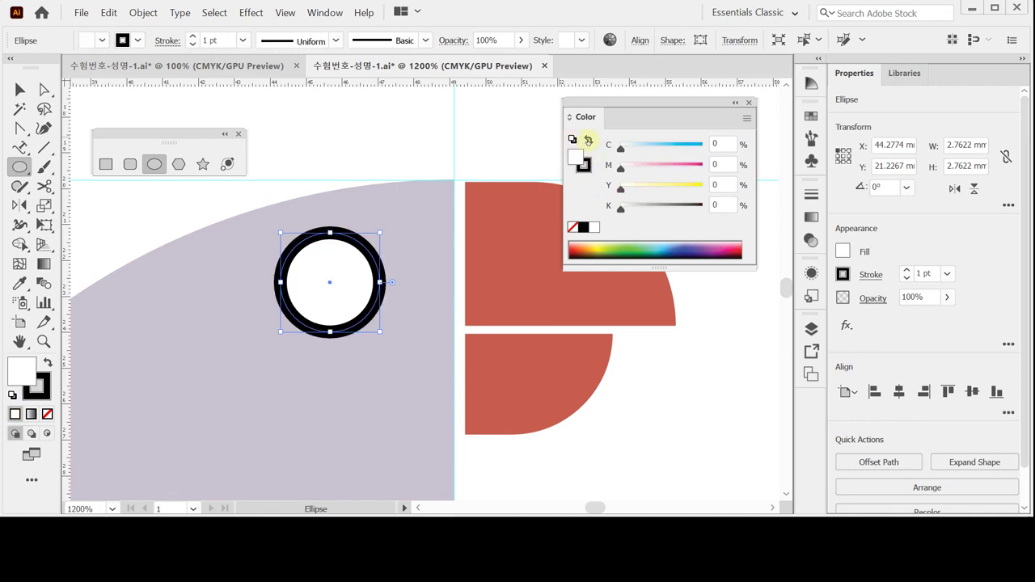
{"action": "left_click", "coordinate": [589, 141]}
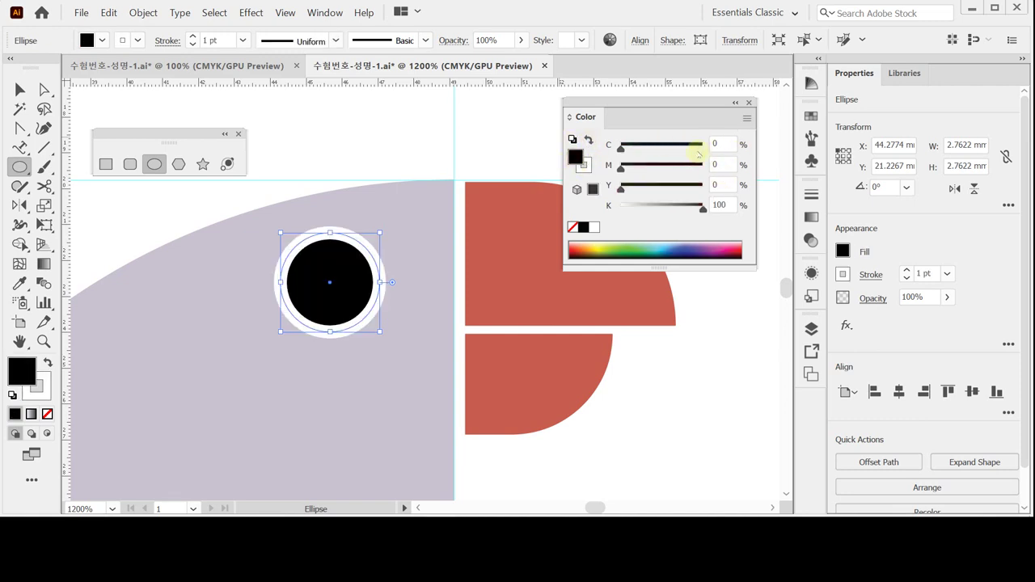
{"action": "left_click", "coordinate": [721, 145]}
{"action": "type", "text": "70"}
{"action": "key", "text": "Tab"}
{"action": "type", "text": "70"}
{"action": "key", "text": "Tab"}
{"action": "type", "text": "60"}
{"action": "key", "text": "Tab"}
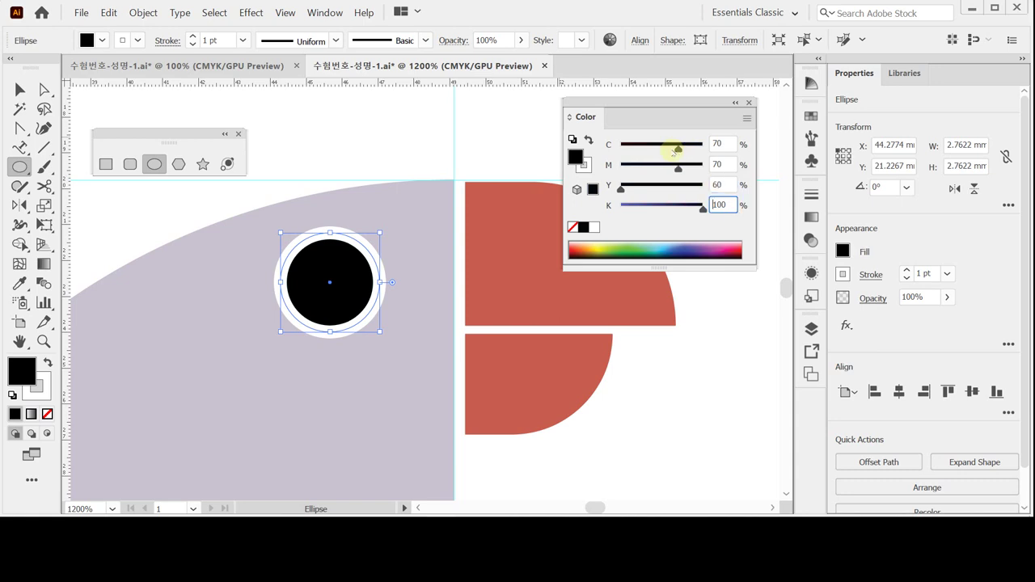
{"action": "type", "text": "20"}
{"action": "left_click", "coordinate": [673, 150]}
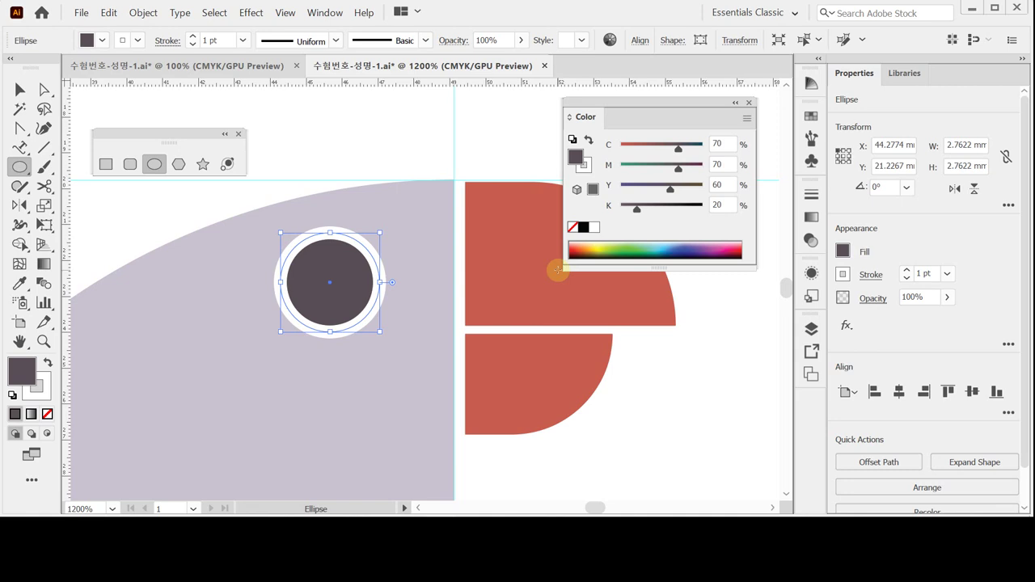
{"action": "key", "text": "ctrl"}
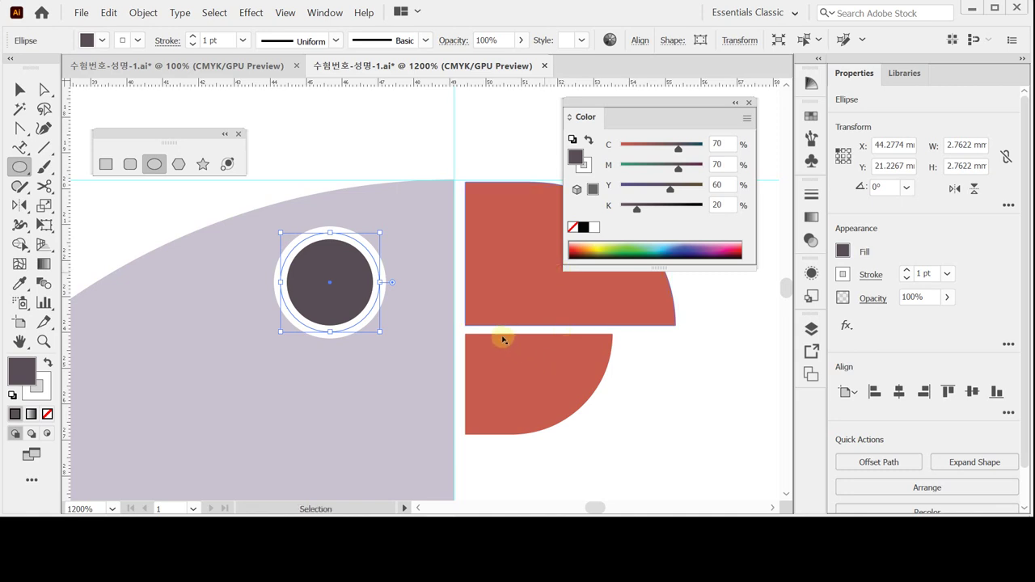
{"action": "double_click", "coordinate": [569, 377]}
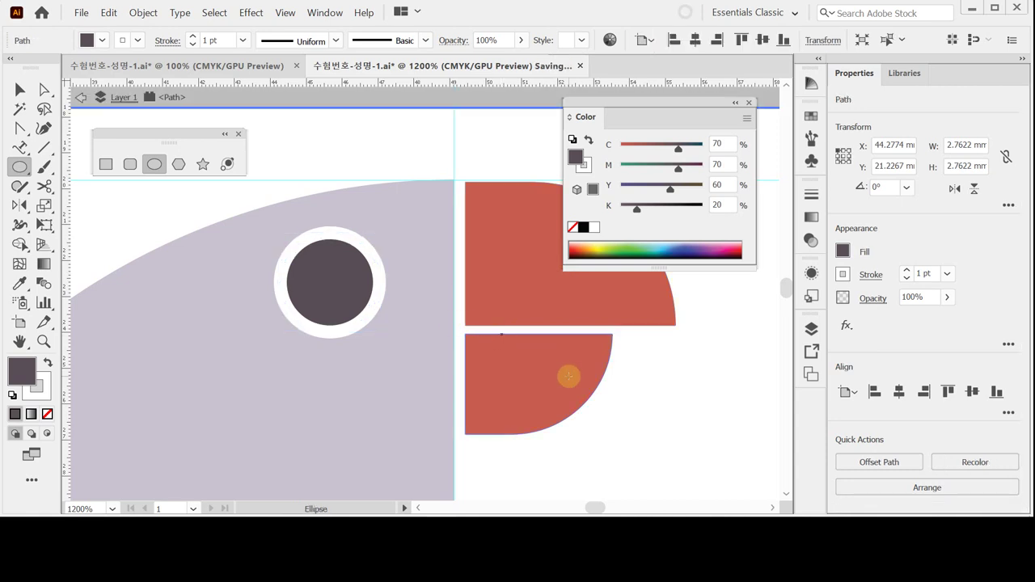
{"action": "left_click", "coordinate": [568, 377], "text": "ctrl"}
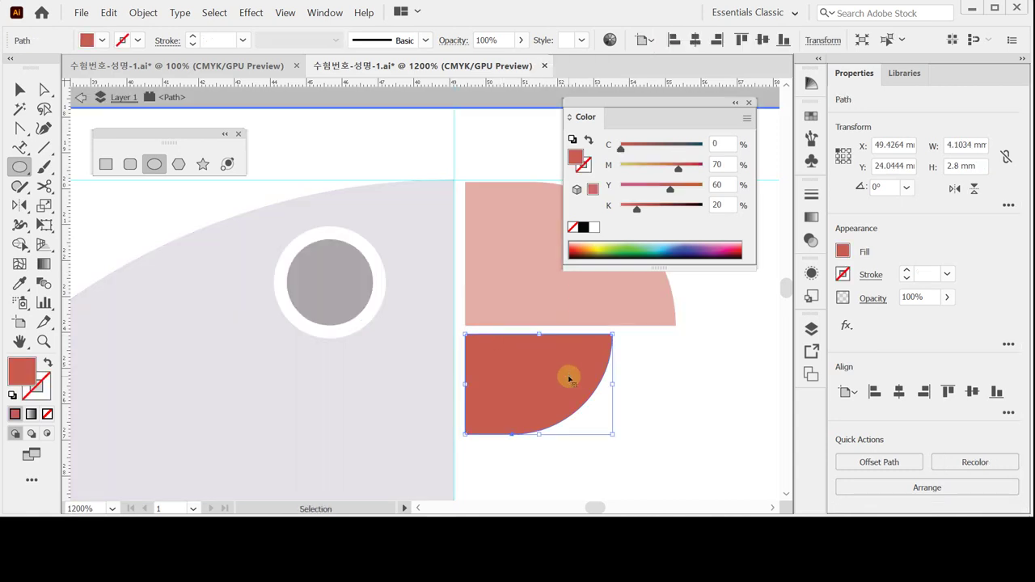
{"action": "key", "text": "ctrl+minus"}
{"action": "key", "text": "ctrl+minus"}
{"action": "left_click", "coordinate": [569, 377], "text": "ctrl"}
{"action": "key", "text": "Escape"}
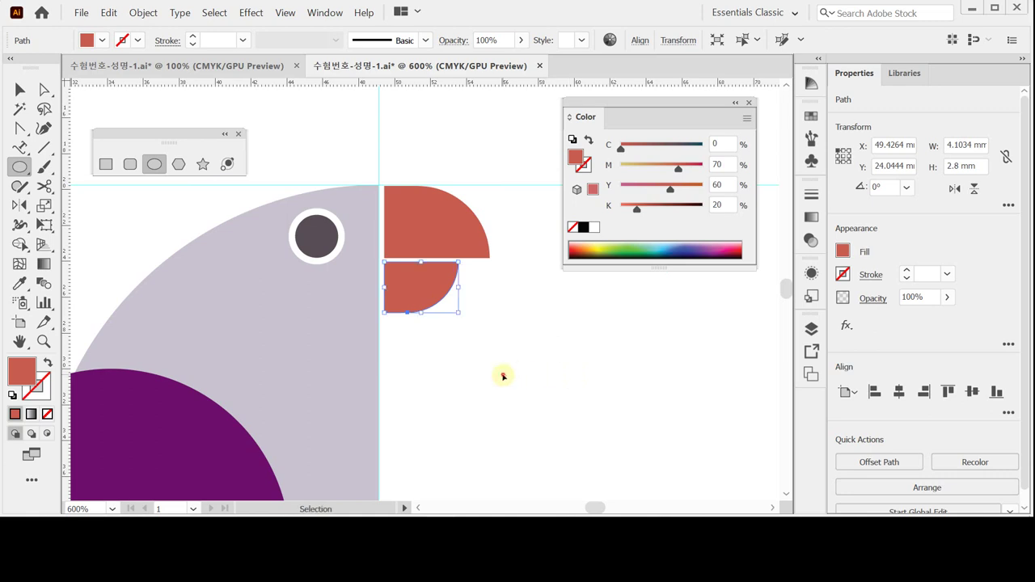
Step: Draw an unfilled rounded rectangle about 4.2 by 13.2 mm with a black 1 pt stroke, standing above where the head meets the beak
{"action": "key", "text": "ctrl+minus"}
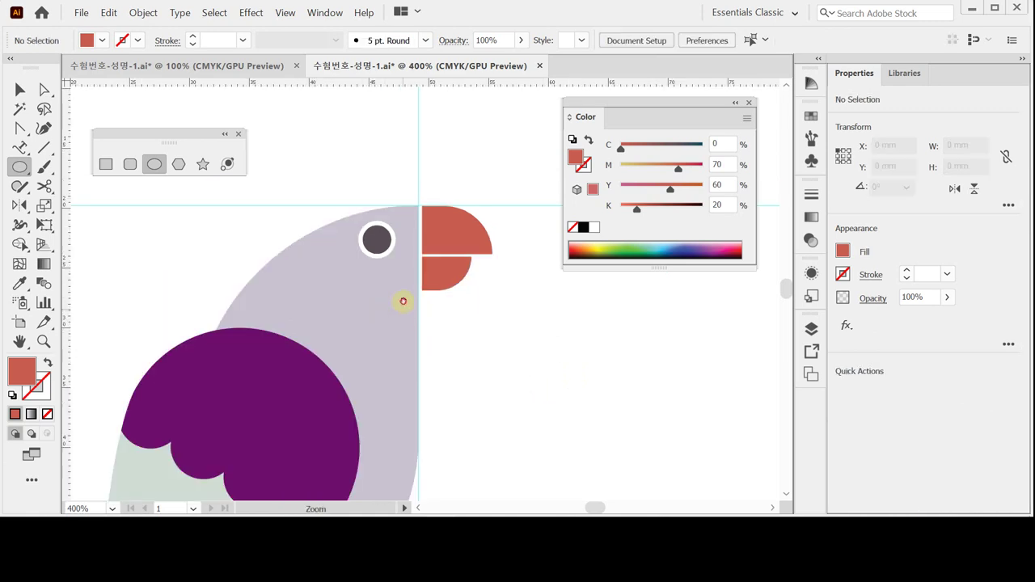
{"action": "left_click_drag", "start_coordinate": [419, 231], "coordinate": [400, 343]}
{"action": "key", "text": "ctrl+plus"}
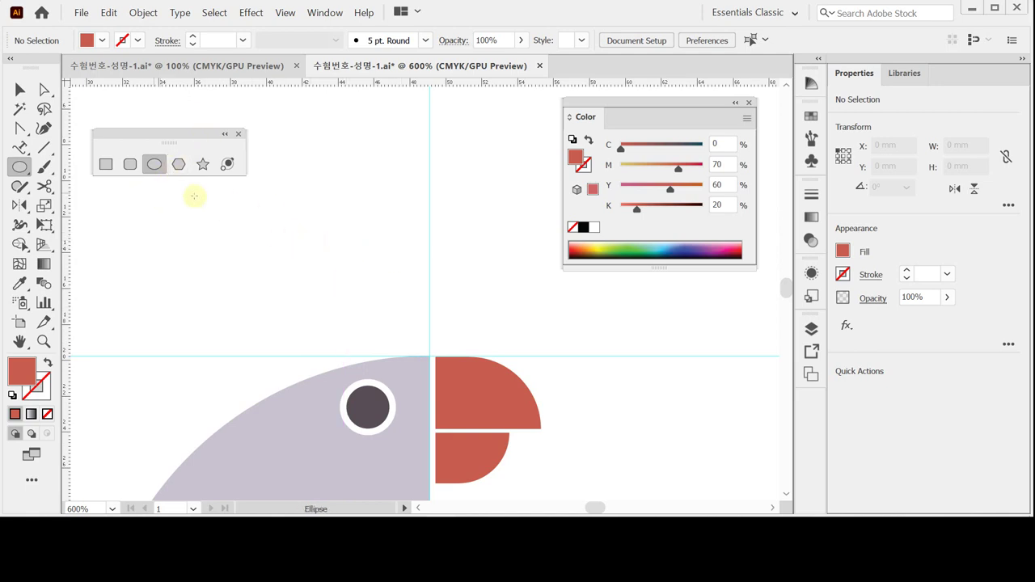
{"action": "left_click", "coordinate": [130, 163]}
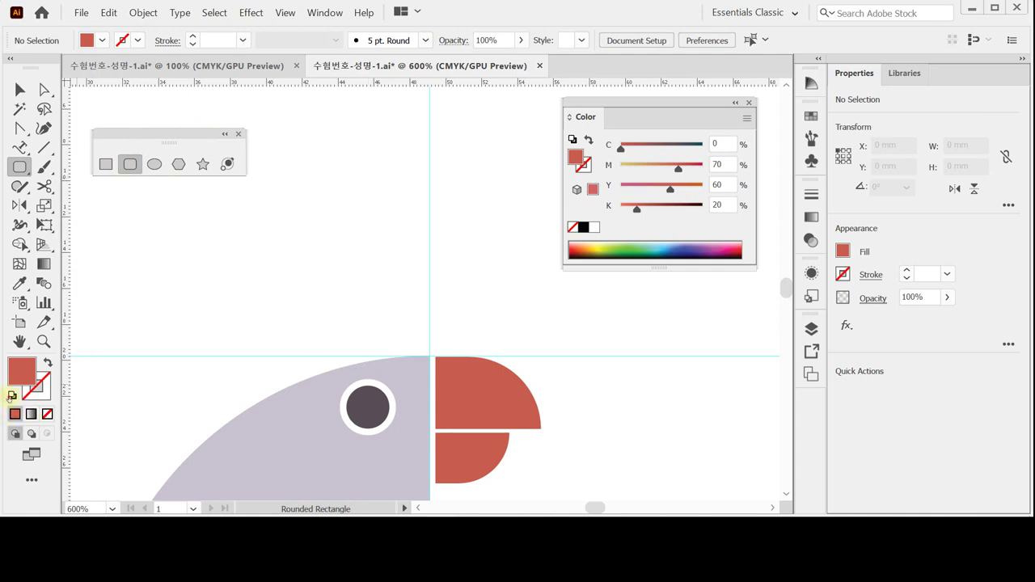
{"action": "left_click", "coordinate": [12, 394]}
{"action": "left_click", "coordinate": [47, 414]}
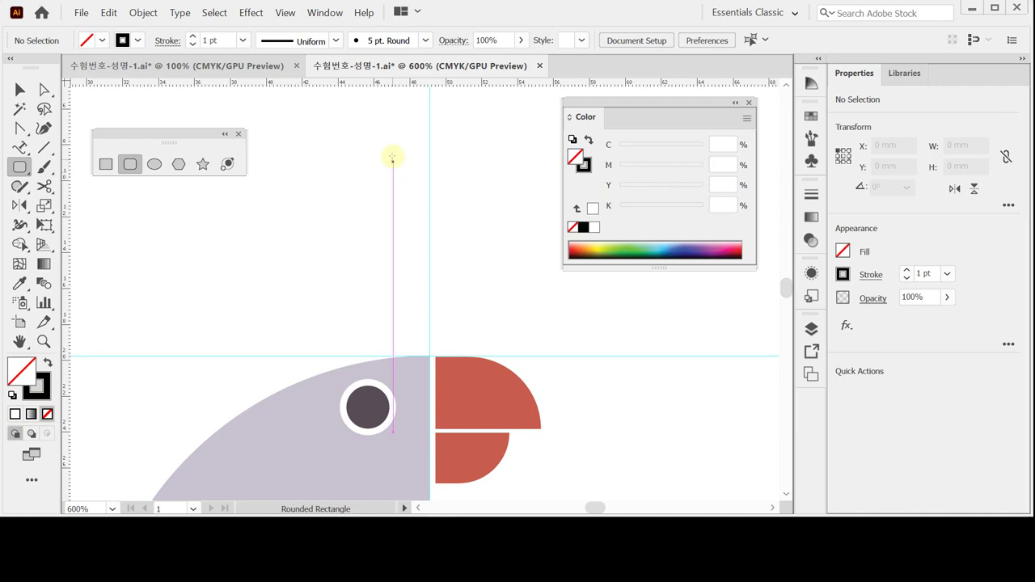
{"action": "left_click_drag", "start_coordinate": [393, 148], "coordinate": [469, 372]}
{"action": "left_click_drag", "start_coordinate": [430, 145], "coordinate": [430, 133]}
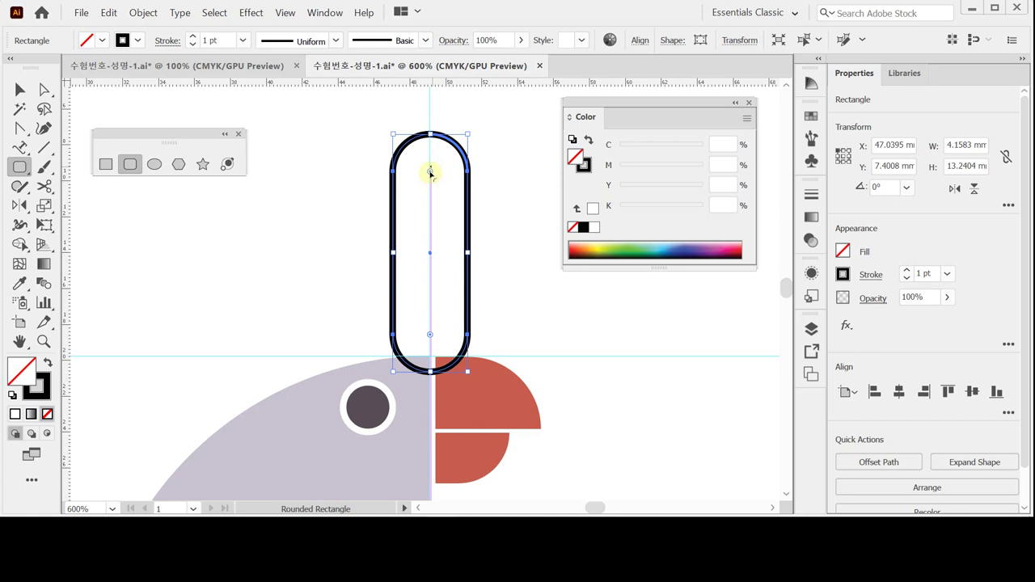
Step: Reduce the rounded rectangle's corner radius and shift the shape slightly up and left so it just overlaps the head's upper edge
{"action": "mouse_move", "coordinate": [431, 171]}
{"action": "left_mouse_down"}
{"action": "mouse_move", "coordinate": [418, 162]}
{"action": "mouse_move", "coordinate": [452, 166]}
{"action": "mouse_move", "coordinate": [439, 162]}
{"action": "mouse_move", "coordinate": [453, 157]}
{"action": "mouse_move", "coordinate": [434, 166]}
{"action": "mouse_move", "coordinate": [443, 161]}
{"action": "left_mouse_up"}
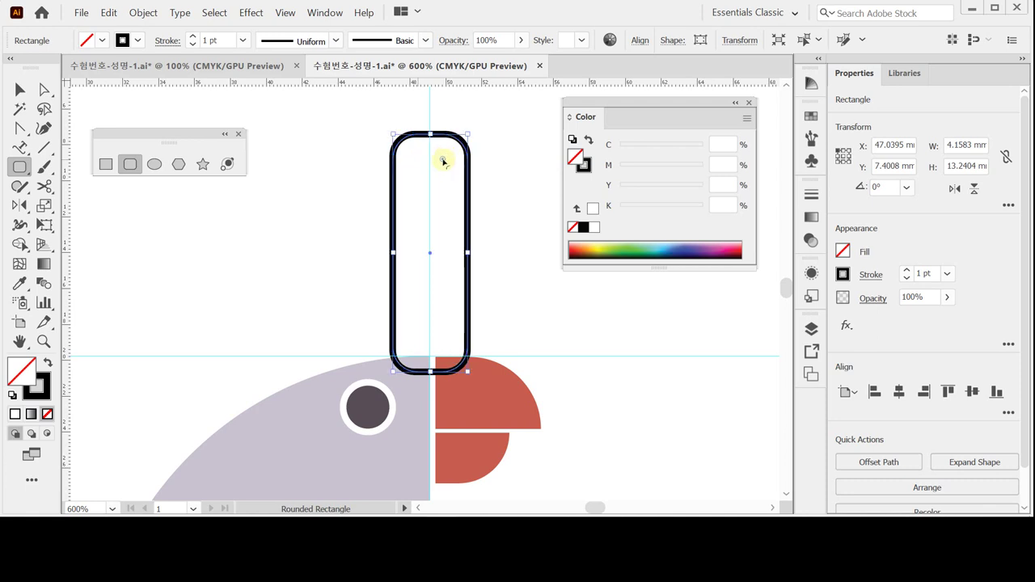
{"action": "left_click", "coordinate": [323, 201], "text": "ctrl"}
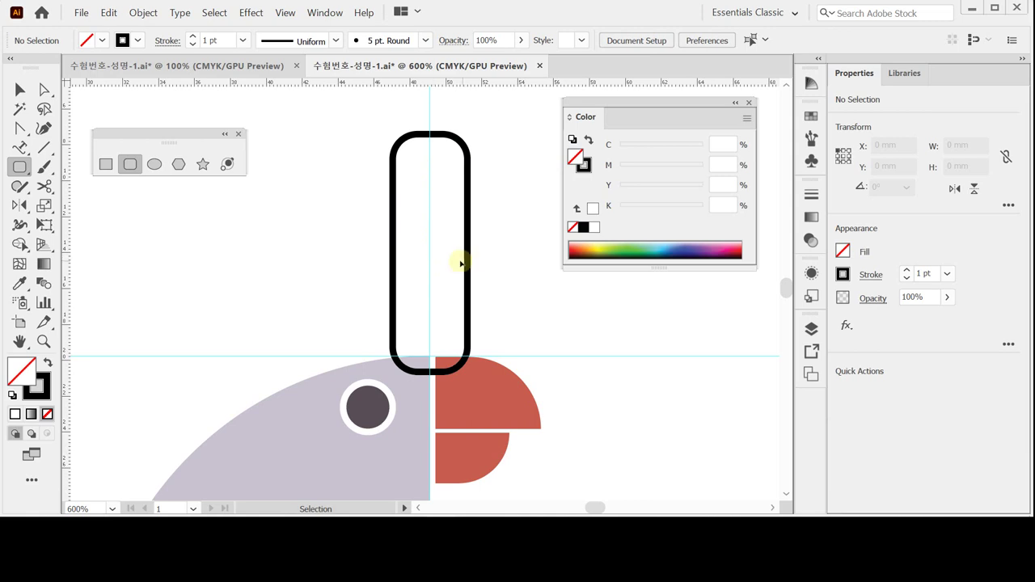
{"action": "left_click_drag", "start_coordinate": [467, 259], "coordinate": [449, 248]}
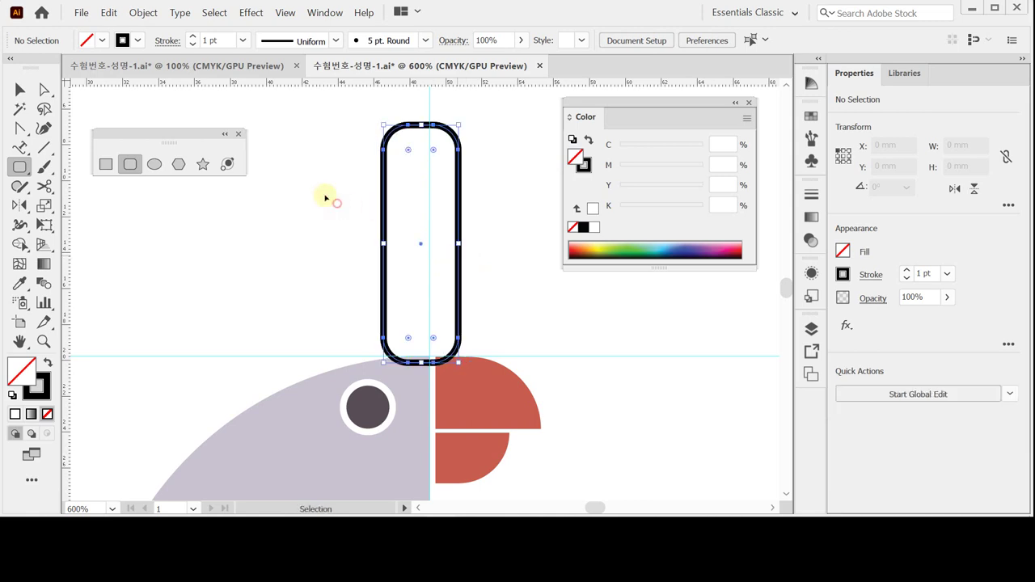
Step: Draw a tall unfilled ellipse about 5.7 by 16.3 mm overlapping the left side of the rounded rectangle
{"action": "left_click", "coordinate": [154, 165]}
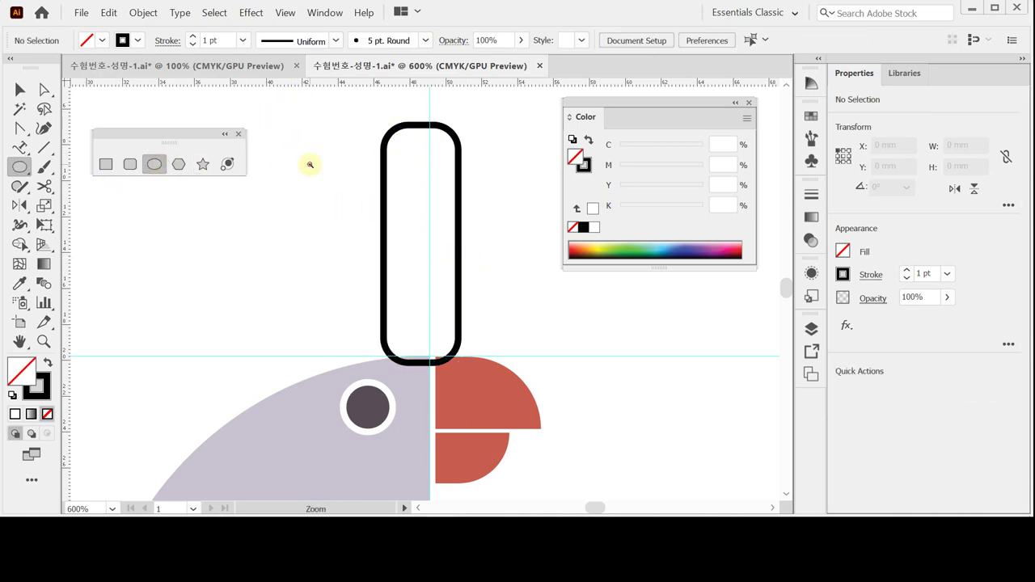
{"action": "key", "text": "ctrl+minus"}
{"action": "mouse_move", "coordinate": [368, 227]}
{"action": "left_mouse_down"}
{"action": "mouse_move", "coordinate": [342, 198]}
{"action": "mouse_move", "coordinate": [470, 417]}
{"action": "mouse_move", "coordinate": [480, 387]}
{"action": "mouse_move", "coordinate": [468, 390]}
{"action": "left_mouse_up"}
{"action": "left_click_drag", "start_coordinate": [457, 223], "coordinate": [473, 244]}
{"action": "key", "text": "ctrl+equal"}
{"action": "left_click_drag", "start_coordinate": [432, 308], "coordinate": [423, 264]}
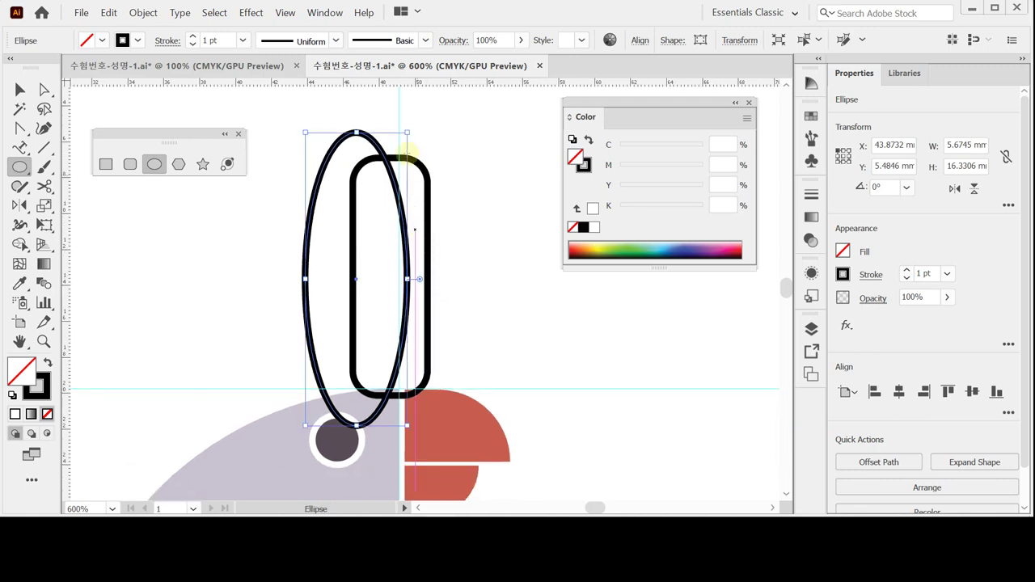
Step: Rotate the tall ellipse counterclockwise by about 5.5° so its upper end leans left
{"action": "mouse_move", "coordinate": [296, 125]}
{"action": "left_mouse_down"}
{"action": "mouse_move", "coordinate": [275, 138]}
{"action": "mouse_move", "coordinate": [284, 127]}
{"action": "left_mouse_up"}
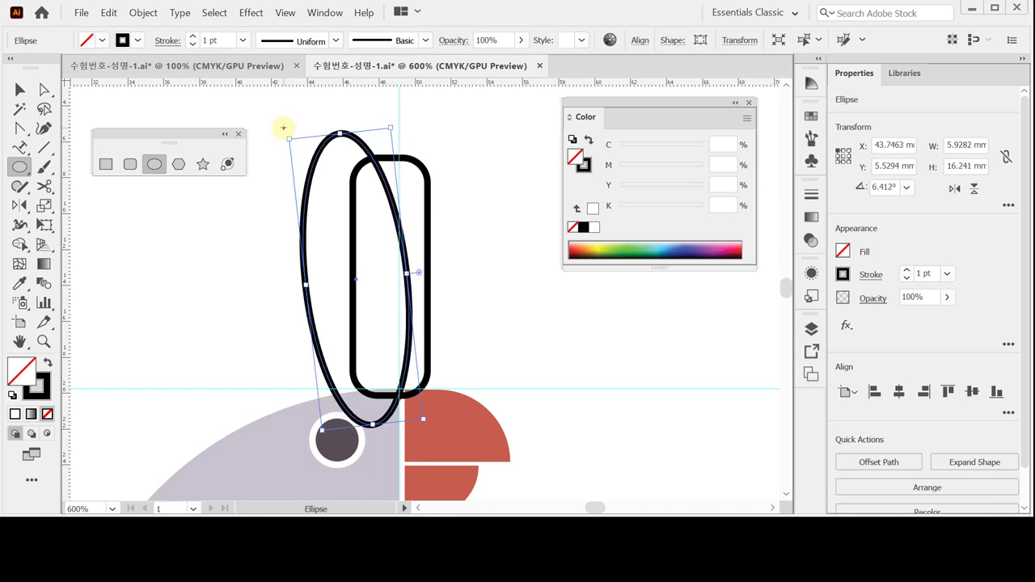
{"action": "left_click", "coordinate": [283, 127]}
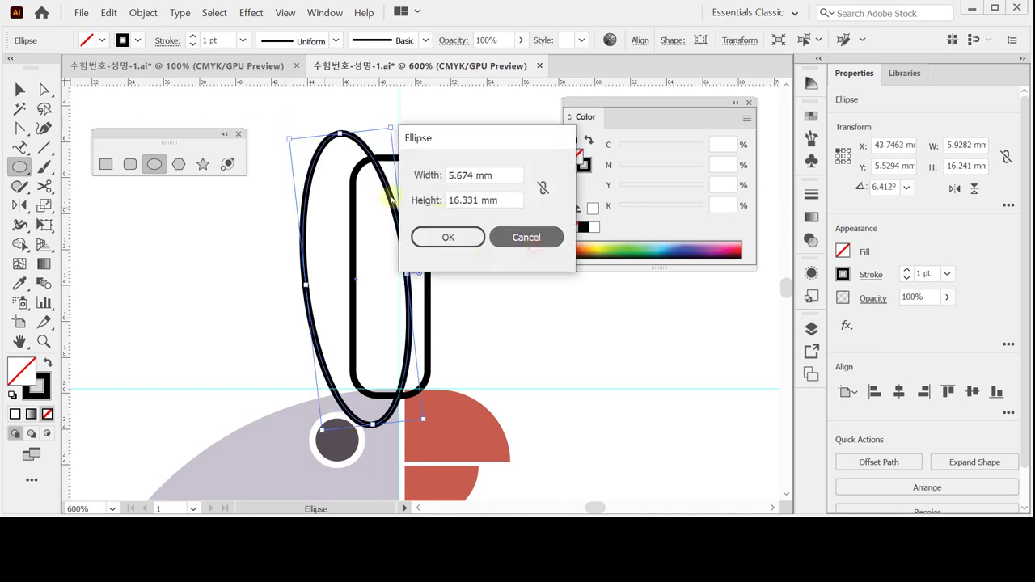
{"action": "key", "text": "Escape"}
{"action": "left_click_drag", "start_coordinate": [281, 140], "coordinate": [288, 133]}
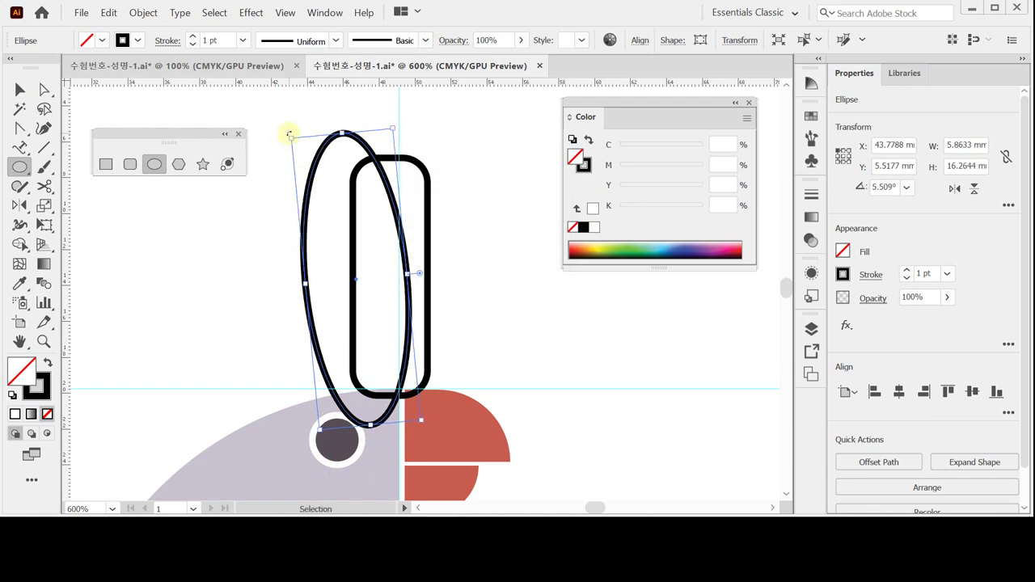
Step: Resize the tilted ellipse to overall dimensions of about 5.8 by 15.4 mm and move it slightly upward
{"action": "left_click_drag", "start_coordinate": [343, 135], "coordinate": [345, 149]}
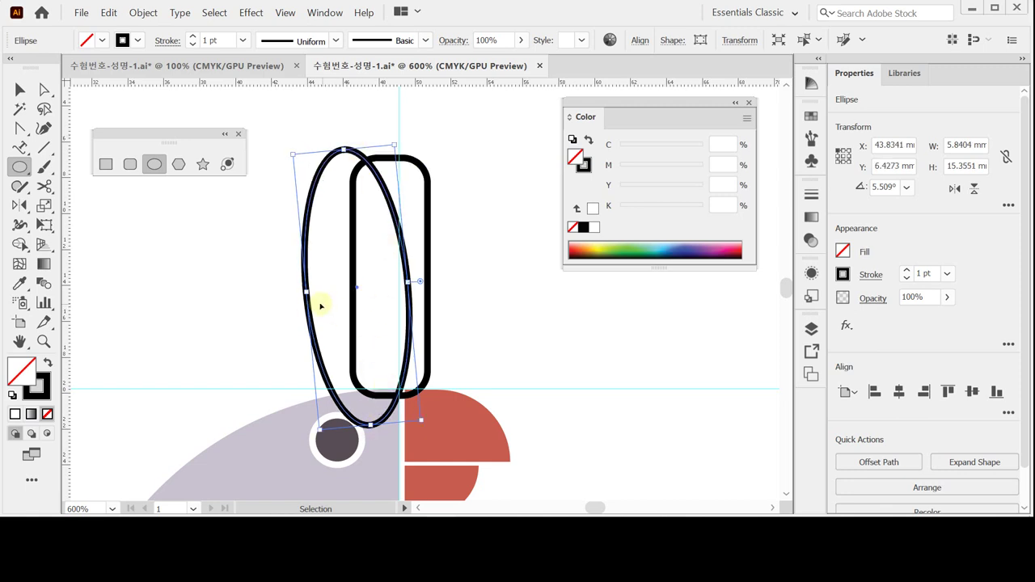
{"action": "left_click_drag", "start_coordinate": [304, 290], "coordinate": [313, 290]}
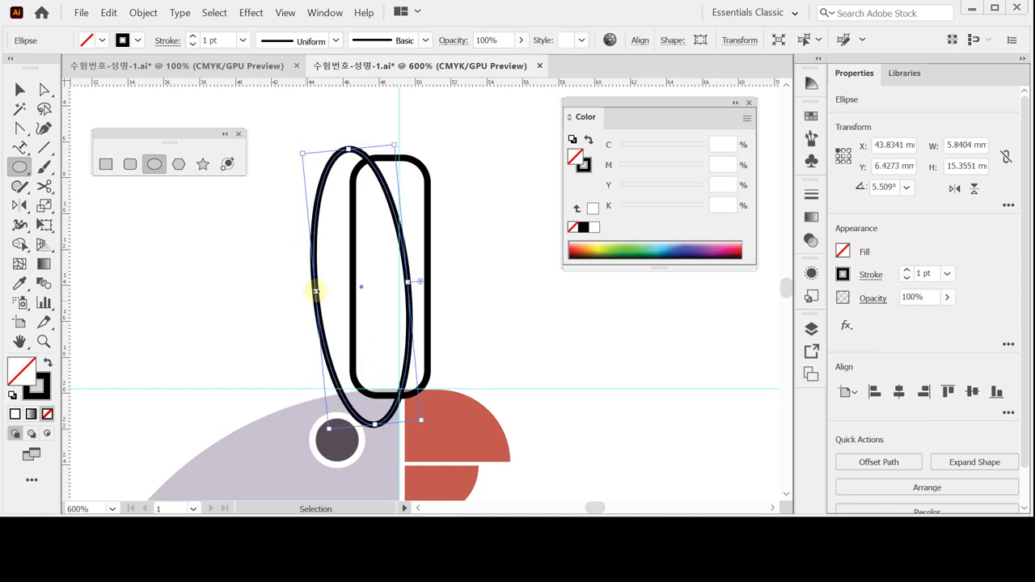
{"action": "left_click_drag", "start_coordinate": [408, 282], "coordinate": [413, 280]}
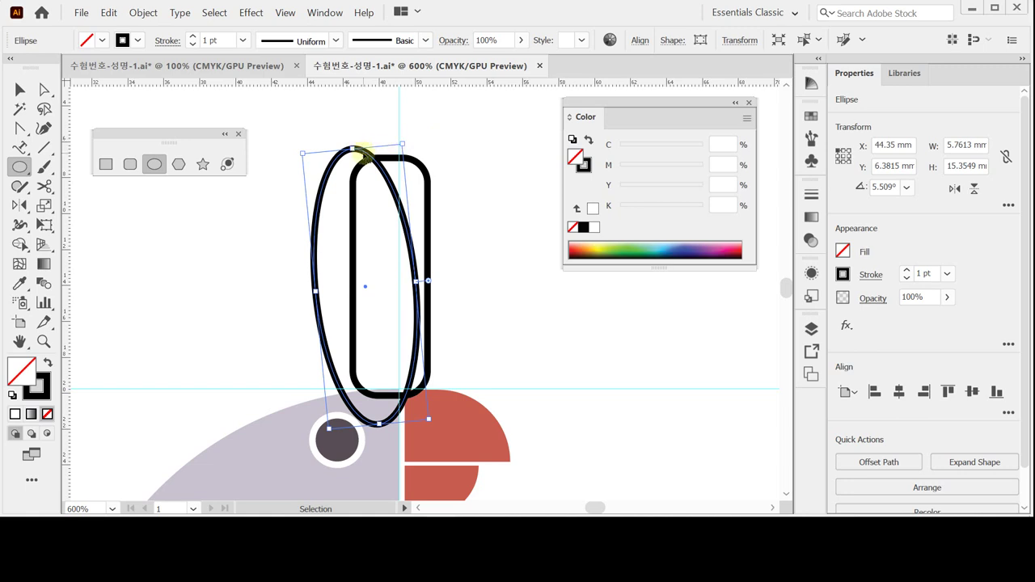
{"action": "left_click_drag", "start_coordinate": [363, 156], "coordinate": [365, 150]}
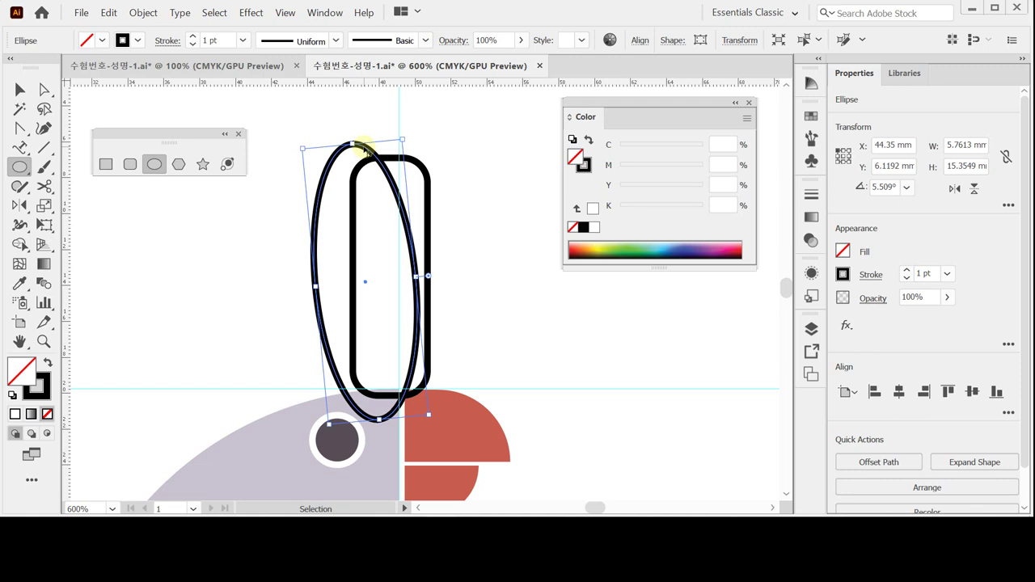
Step: Increase the rounded rectangle's corner radius so that its ends are almost semicircular, leaving the shape deselected
{"action": "left_click", "coordinate": [372, 387]}
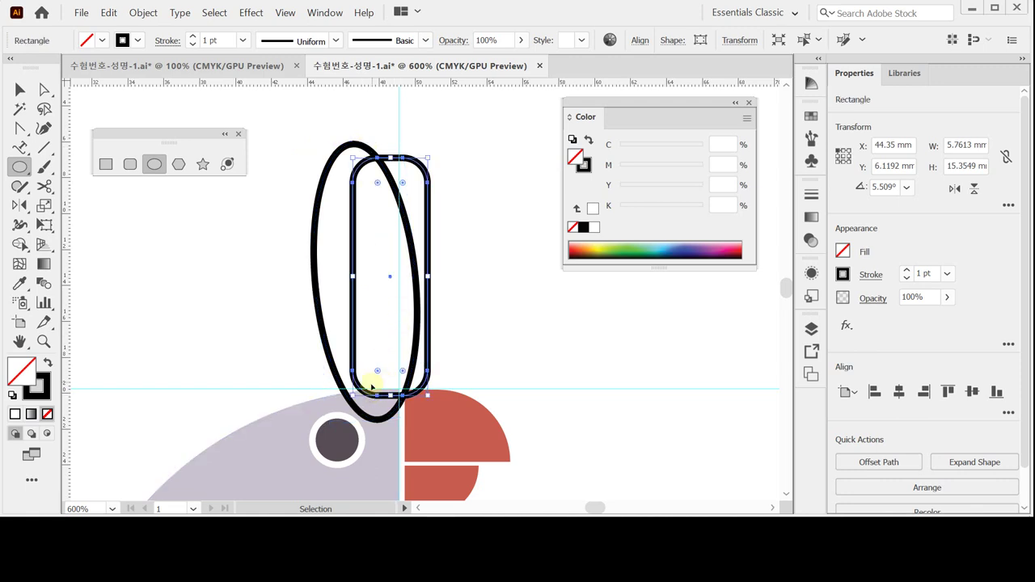
{"action": "left_click", "coordinate": [377, 368]}
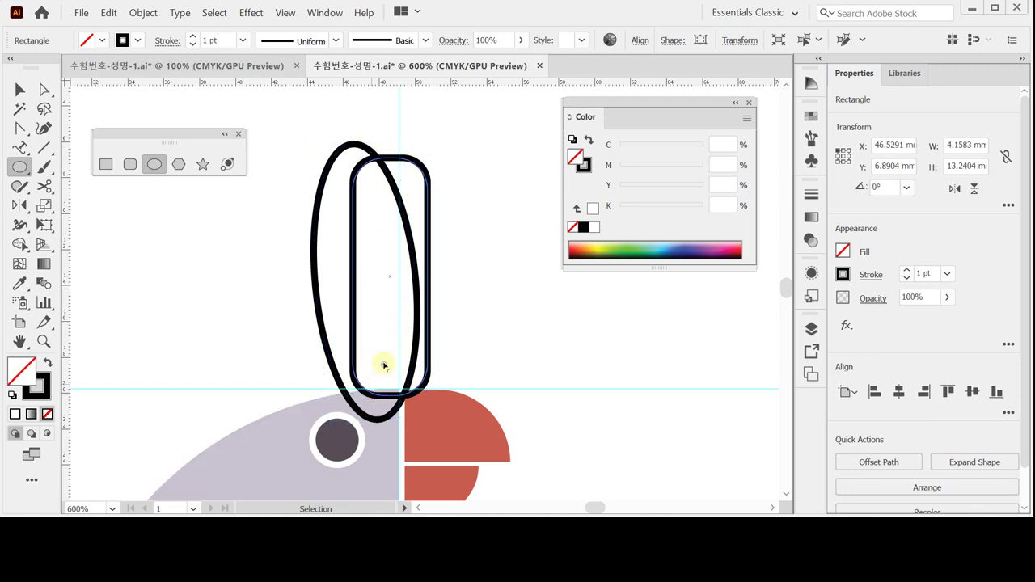
{"action": "left_click", "coordinate": [384, 365]}
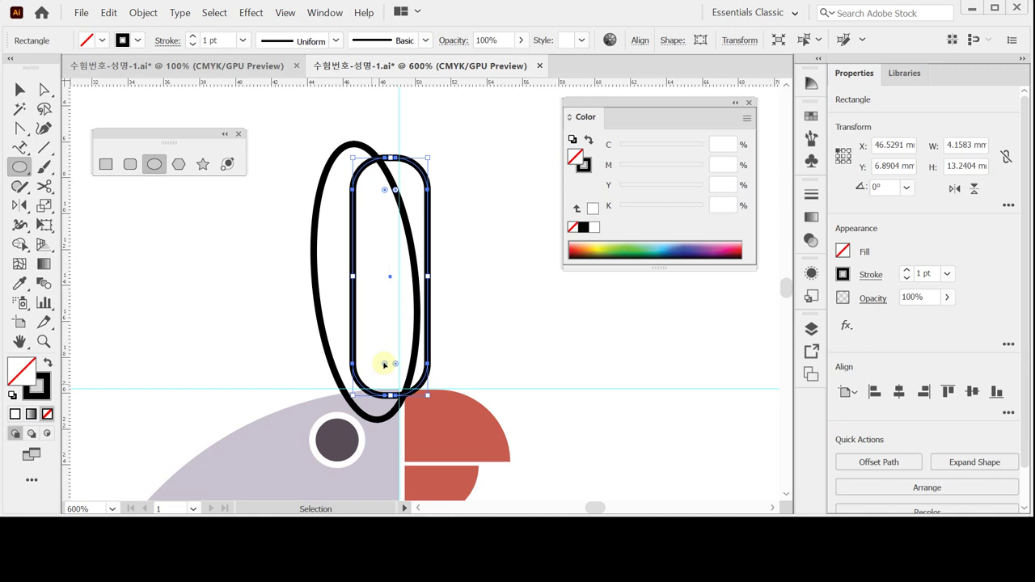
{"action": "left_click", "coordinate": [487, 338]}
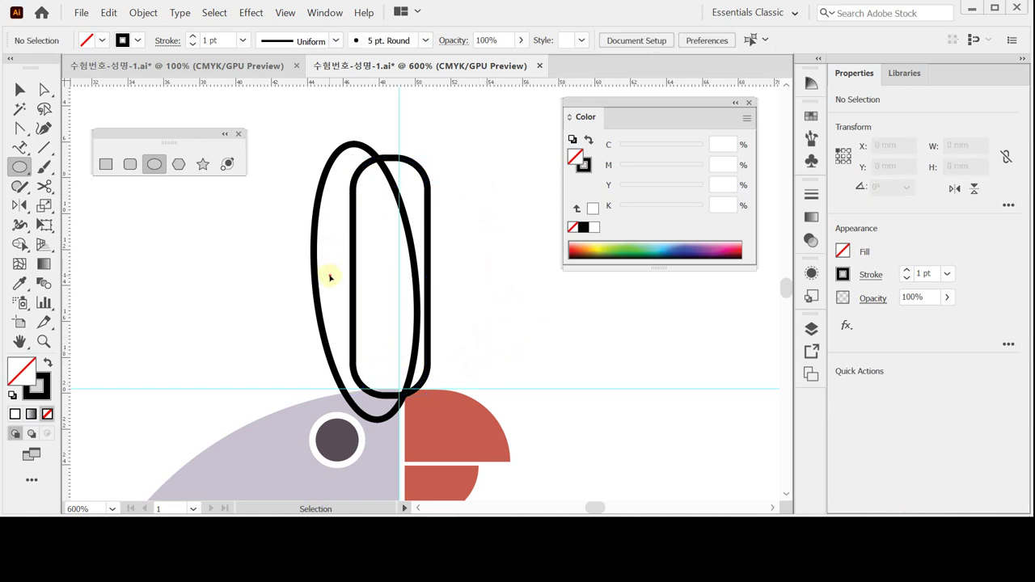
Step: Narrow the tilted ellipse slightly from its left side and intersect it with the rounded rectangle to form a feather
{"action": "left_click", "coordinate": [314, 297]}
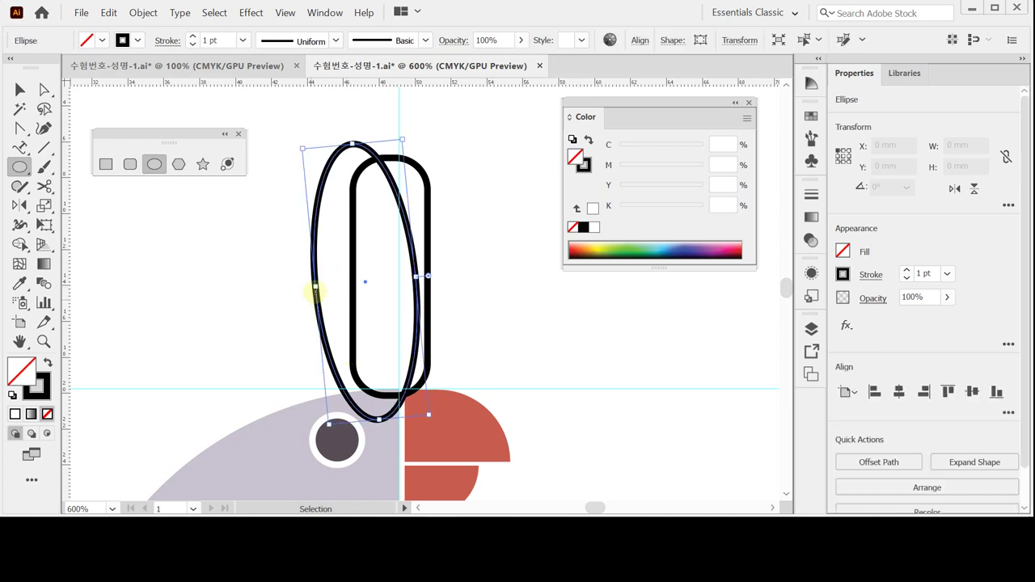
{"action": "left_click_drag", "start_coordinate": [314, 290], "coordinate": [322, 286]}
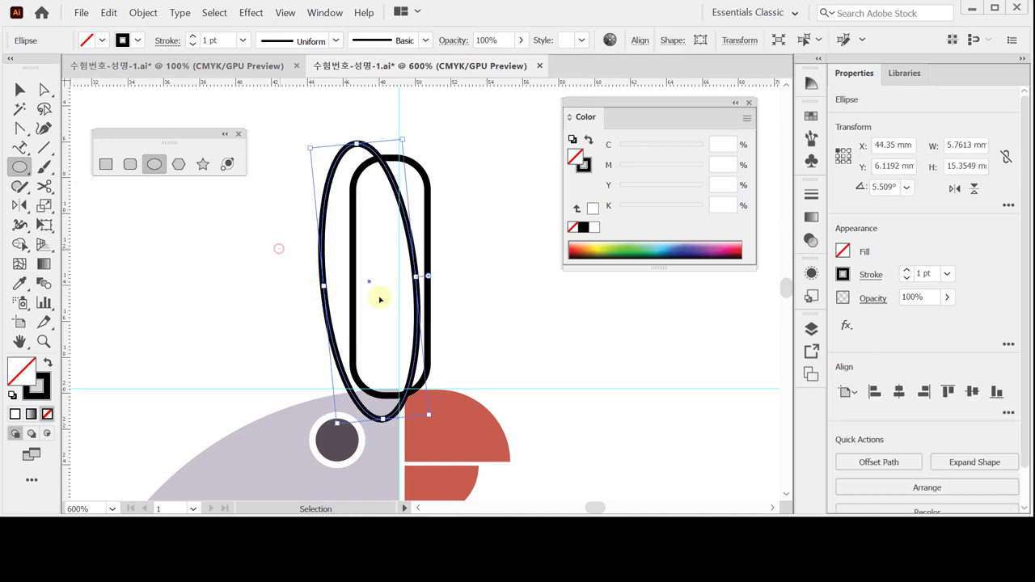
{"action": "left_click", "coordinate": [425, 311], "text": "shift"}
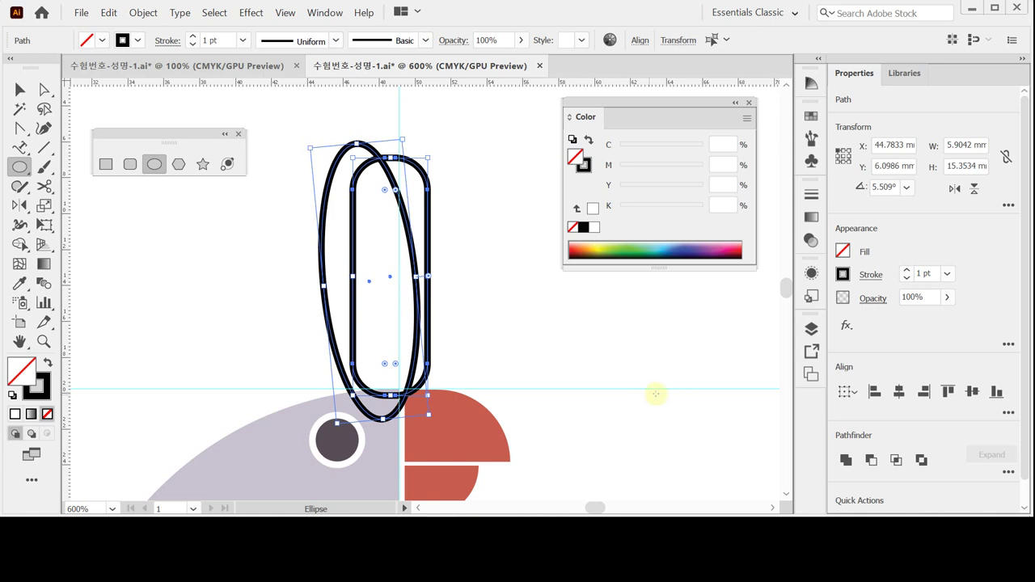
{"action": "left_click", "coordinate": [896, 460]}
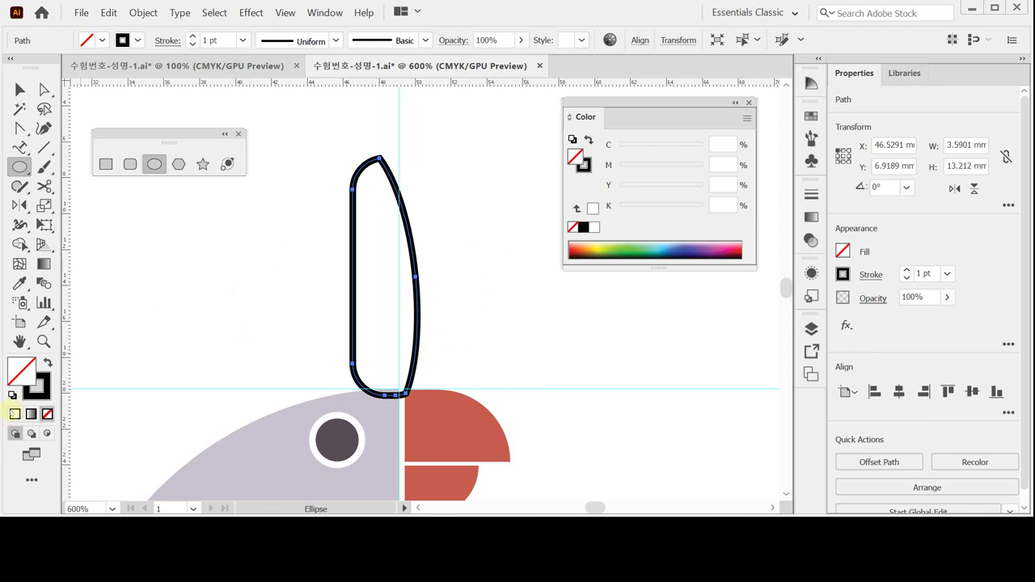
Step: Apply the default white fill and black 1 pt stroke to the feather shape above the head
{"action": "left_click", "coordinate": [11, 396]}
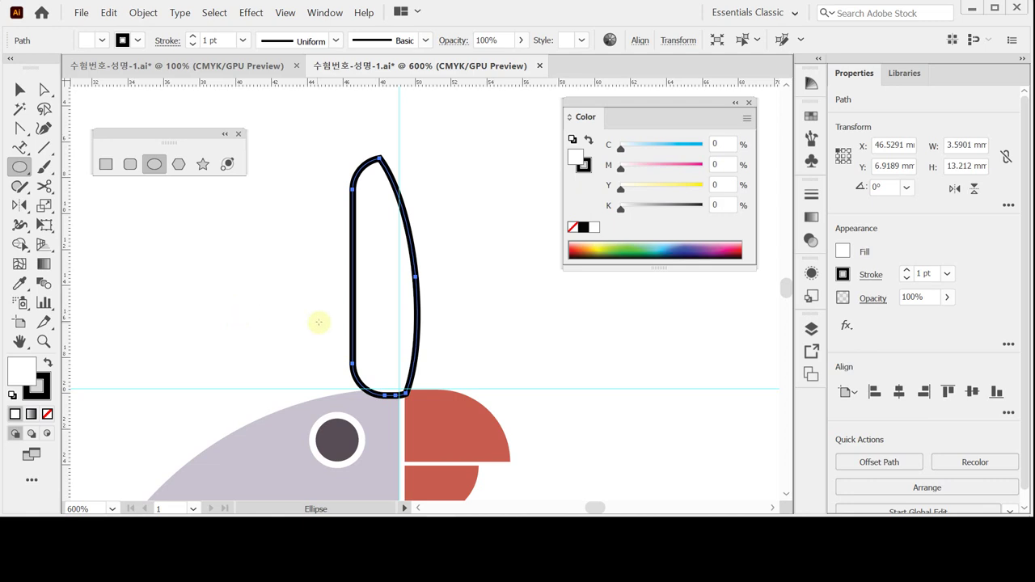
{"action": "right_click", "coordinate": [376, 280]}
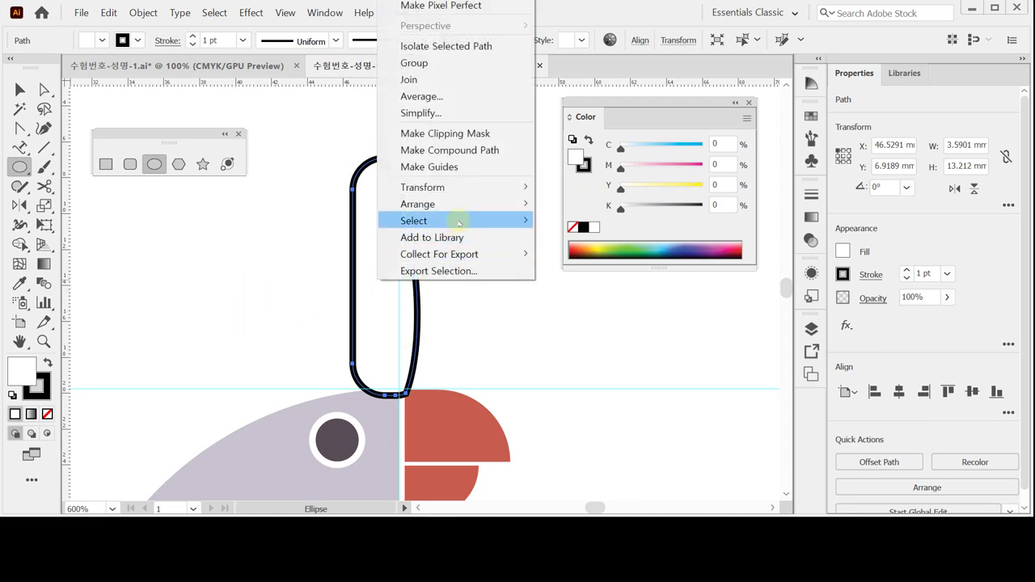
Step: Send the feather outline to the back and nudge it down so its base tucks behind the bird's head
{"action": "mouse_move", "coordinate": [462, 204]}
{"action": "left_click", "coordinate": [602, 254]}
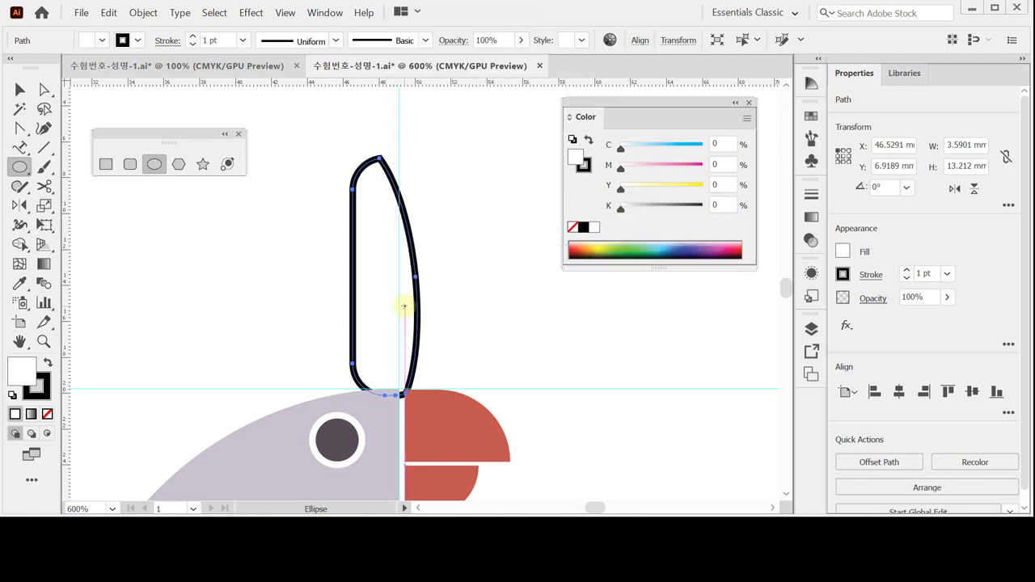
{"action": "key", "text": "Down"}
{"action": "key", "text": "Down"}
{"action": "key", "text": "Down"}
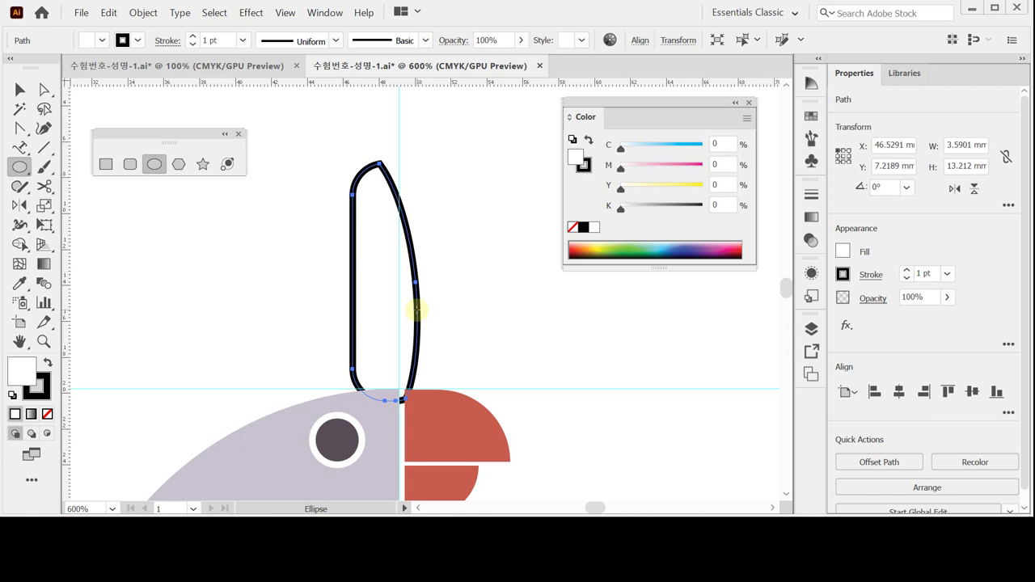
Step: Nudge the feather outline left and slightly down, to about X 45.63 mm and Y 7.37 mm
{"action": "key", "text": "Left"}
{"action": "key", "text": "Left"}
{"action": "key", "text": "Left"}
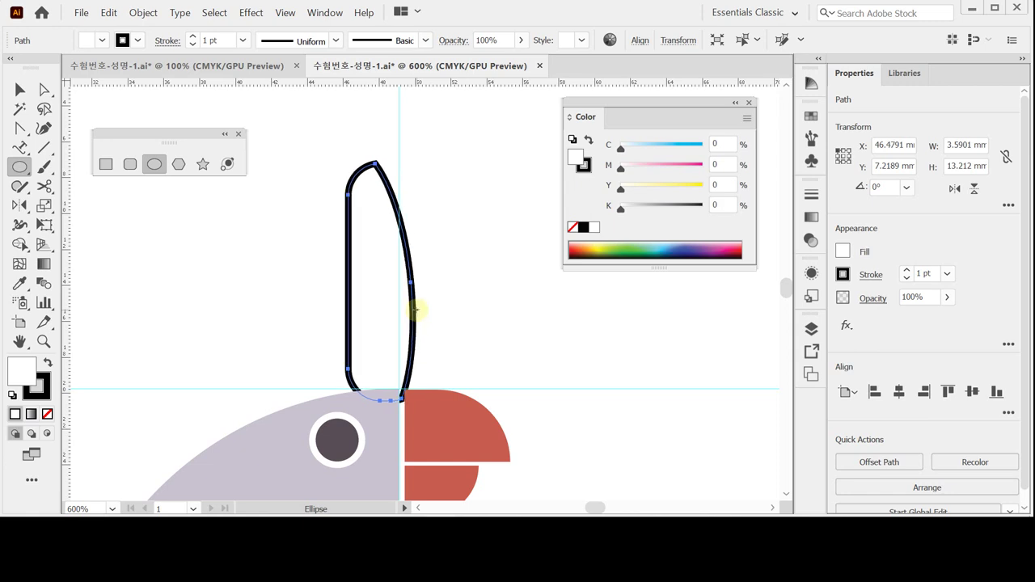
{"action": "key", "text": "Left"}
{"action": "key", "text": "Left"}
{"action": "key", "text": "Left"}
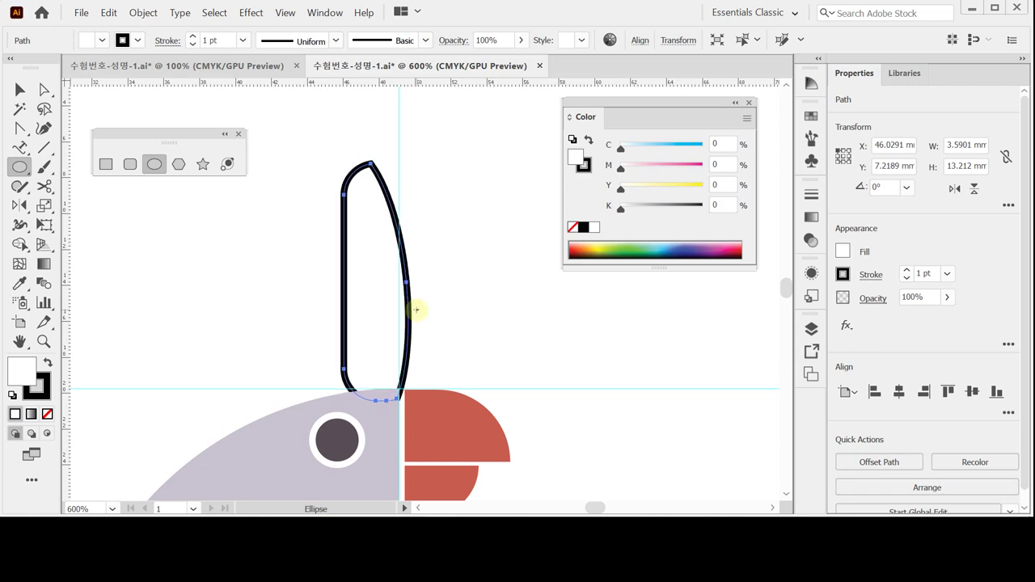
{"action": "key", "text": "Left"}
{"action": "key", "text": "Down"}
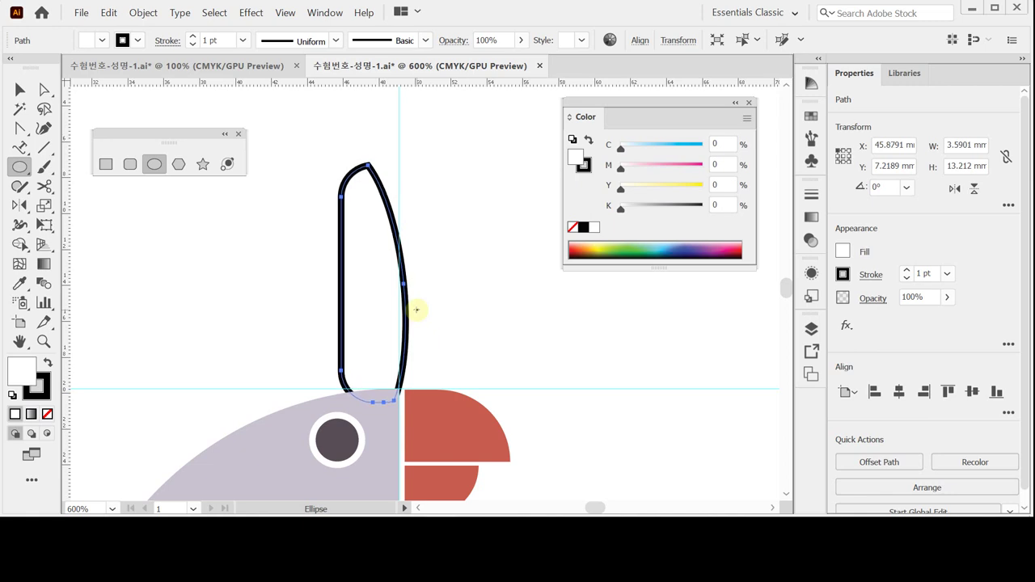
{"action": "key", "text": "Left"}
{"action": "key", "text": "Left"}
{"action": "key", "text": "Left"}
{"action": "key", "text": "Left"}
{"action": "key", "text": "Left"}
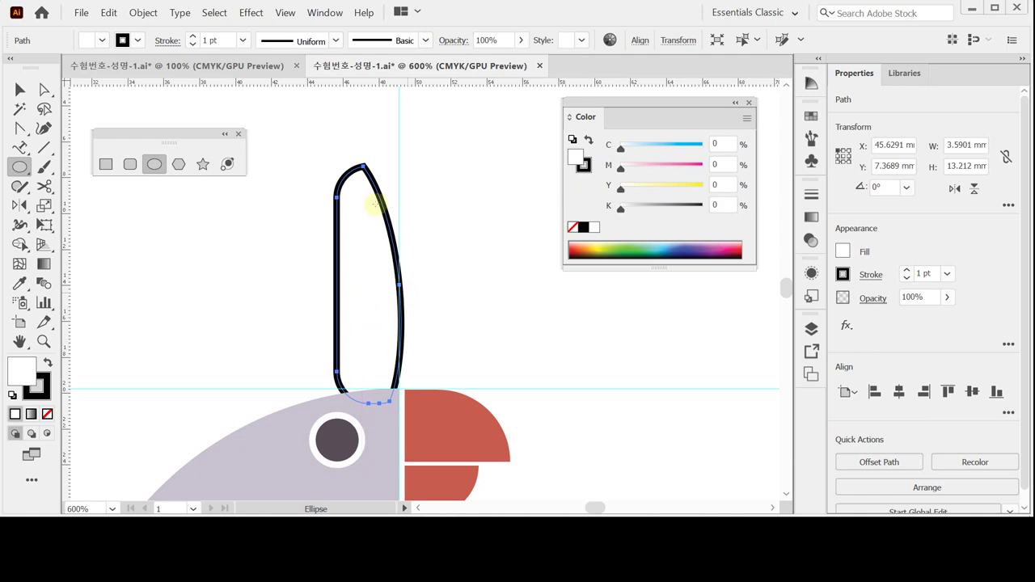
Step: Create a copy of the feather rotated 20° about a pivot just below its base, beside the bird's eye
{"action": "left_click", "coordinate": [19, 205]}
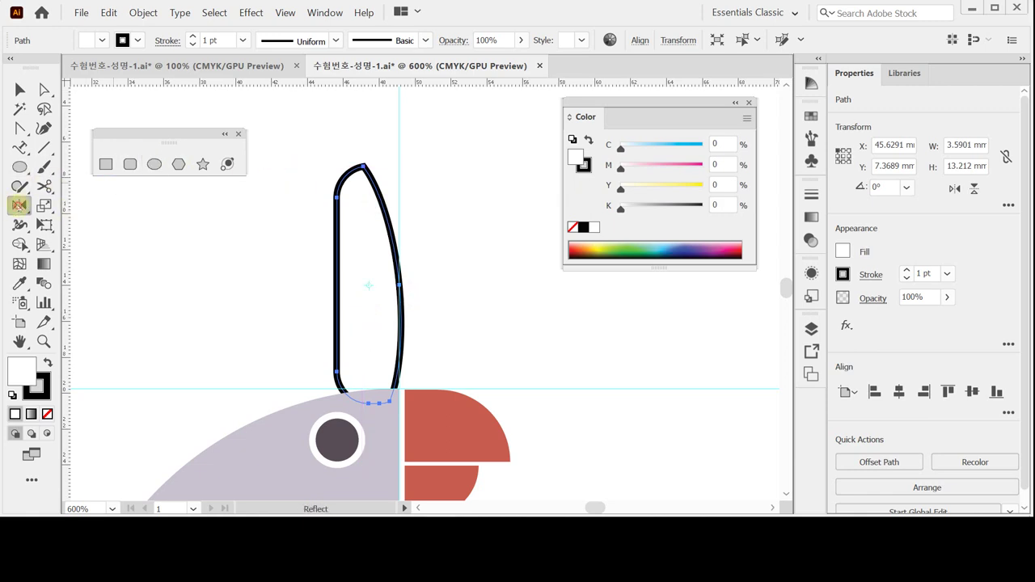
{"action": "left_click_drag", "start_coordinate": [20, 205], "coordinate": [71, 206]}
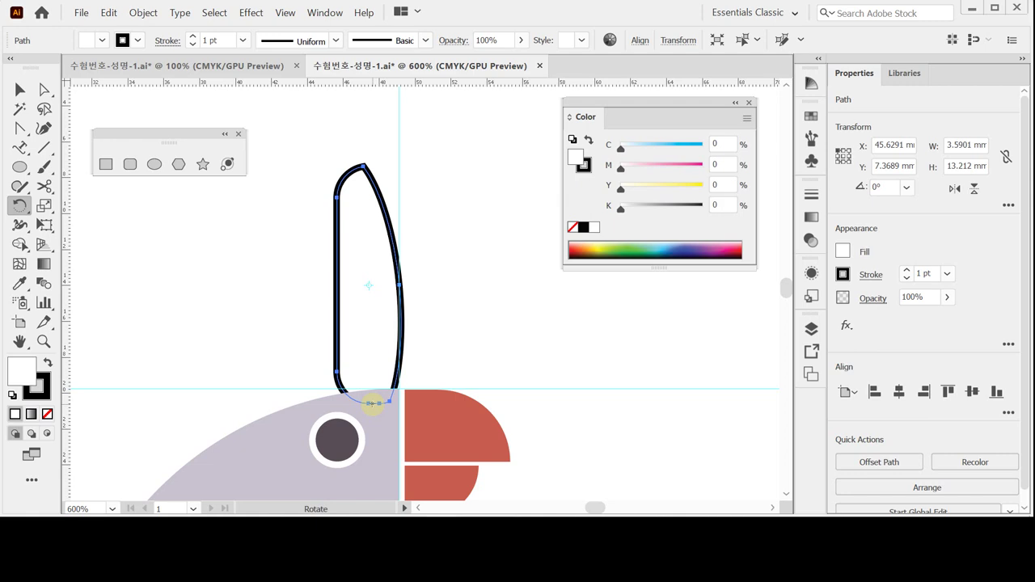
{"action": "left_click_drag", "start_coordinate": [373, 402], "coordinate": [280, 224]}
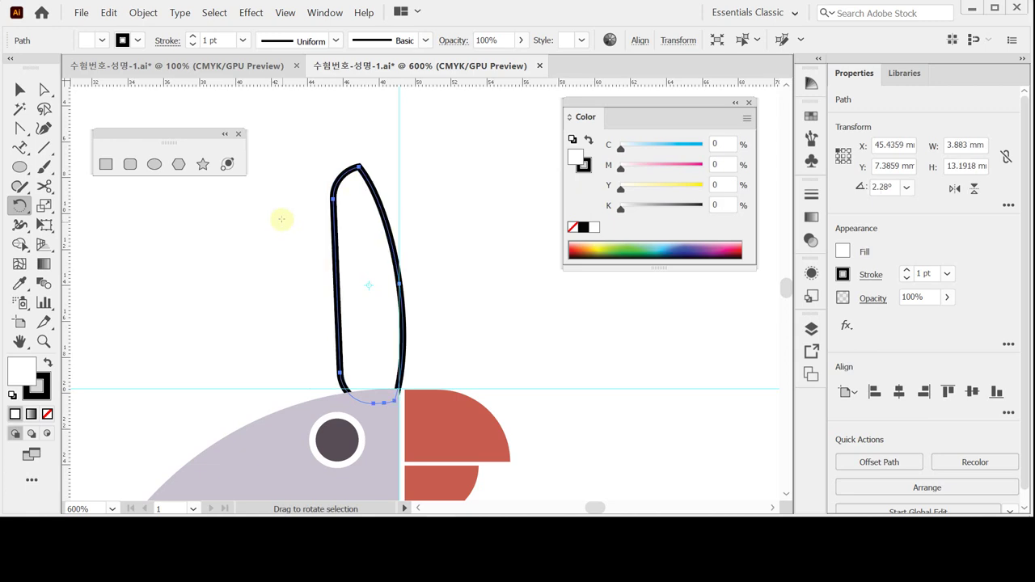
{"action": "key", "text": "ctrl+z"}
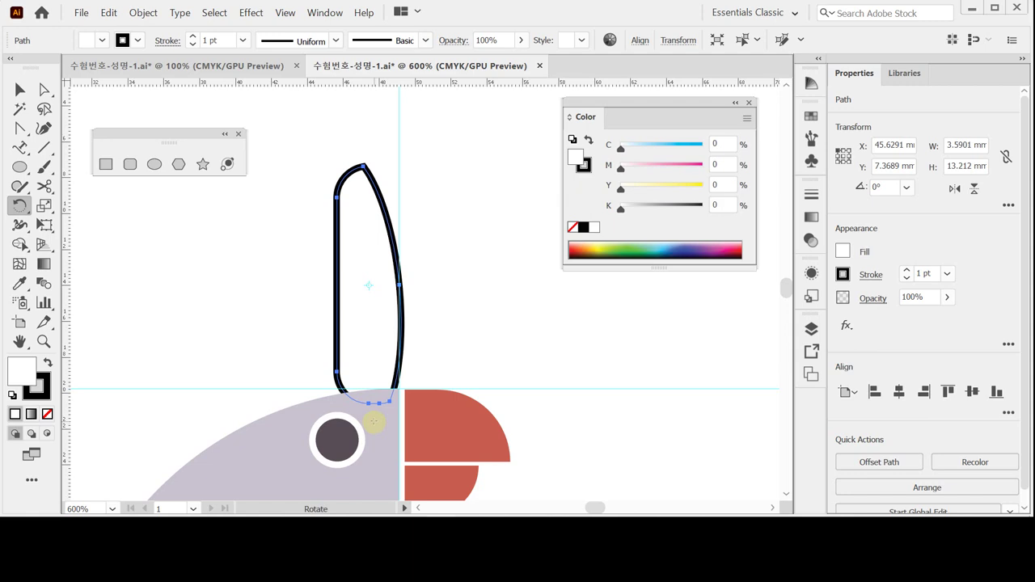
{"action": "left_click", "coordinate": [373, 421], "text": "alt"}
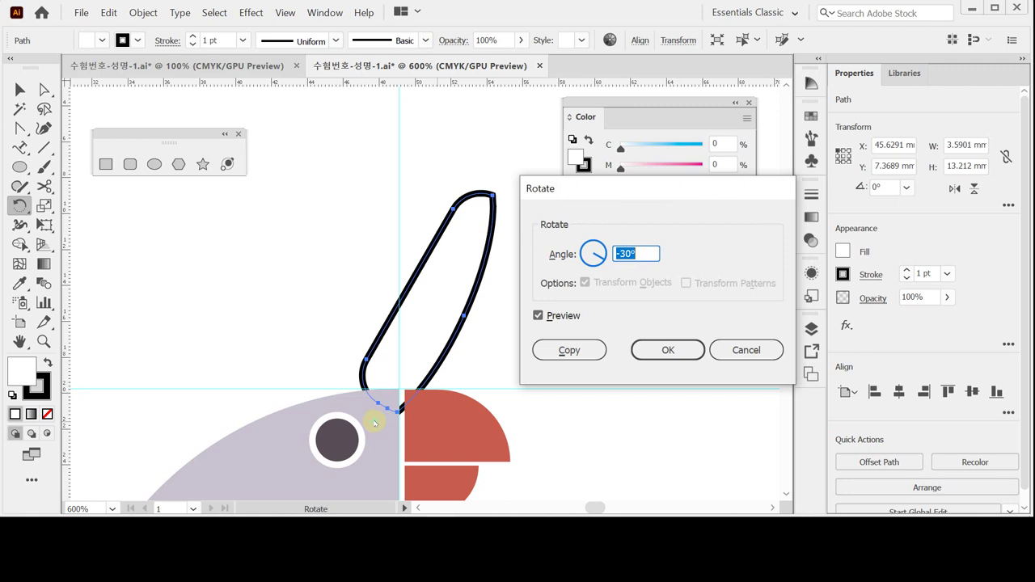
{"action": "type", "text": "20"}
{"action": "key", "text": "Tab"}
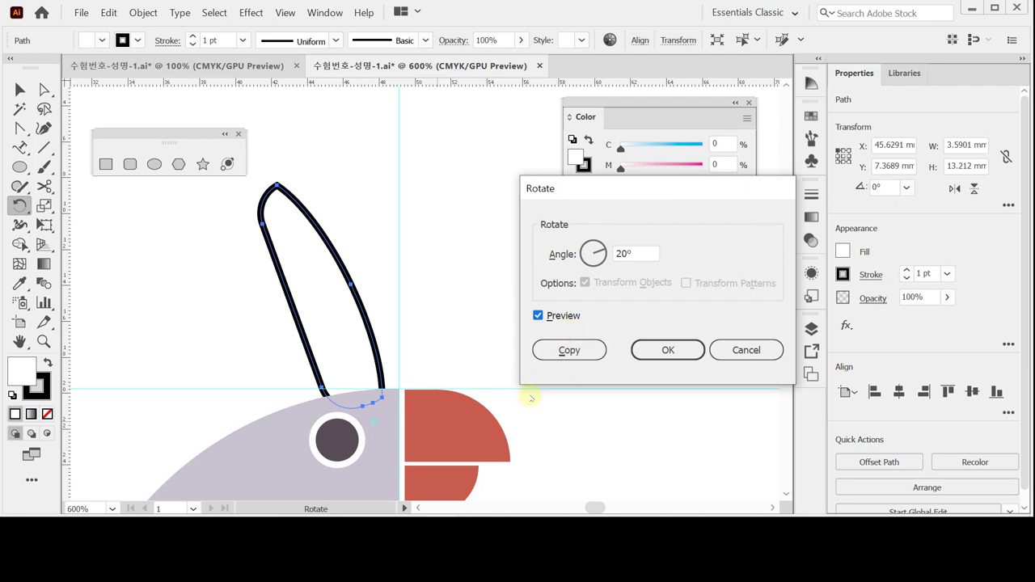
{"action": "left_click", "coordinate": [570, 350]}
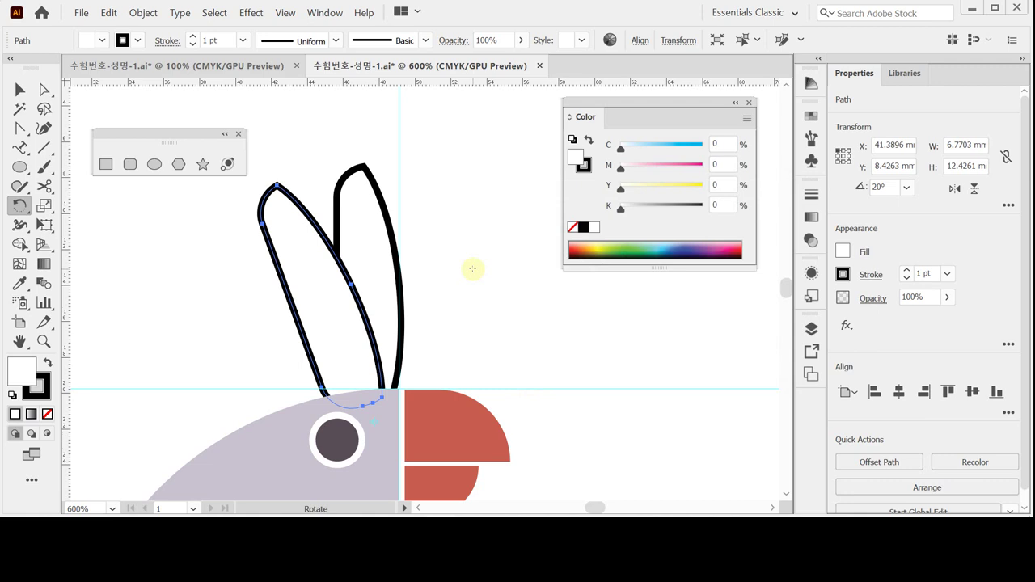
Step: Repeat the 20° rotated copy four more times to fan the feathers around the back of the head
{"action": "key", "text": "ctrl+d"}
{"action": "key", "text": "ctrl+d"}
{"action": "key", "text": "ctrl+d"}
{"action": "key", "text": "ctrl+d"}
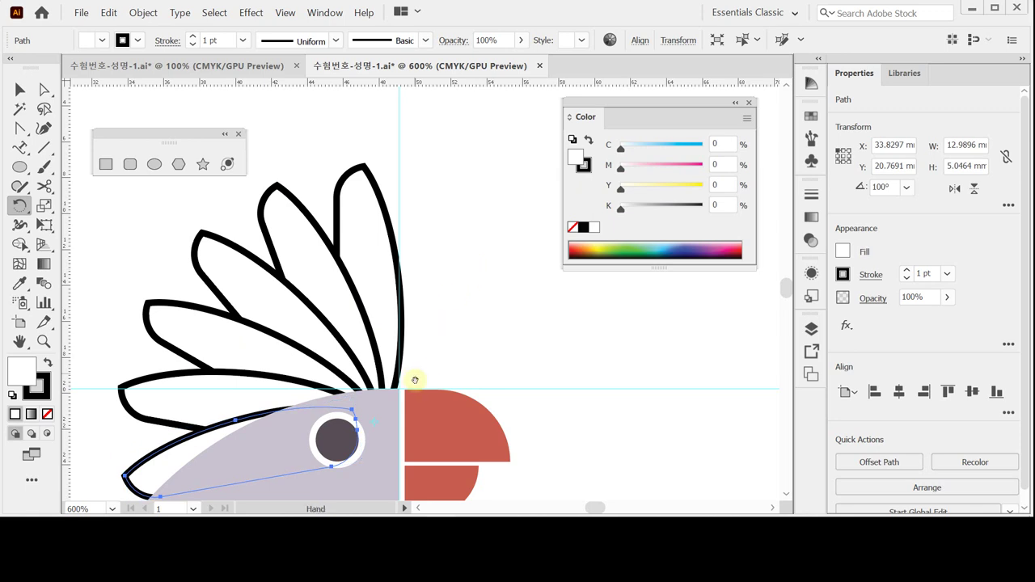
Step: Select all six feathers and move them together about 0.6 mm up and to the left, then deselect them
{"action": "left_click_drag", "start_coordinate": [416, 377], "coordinate": [481, 328]}
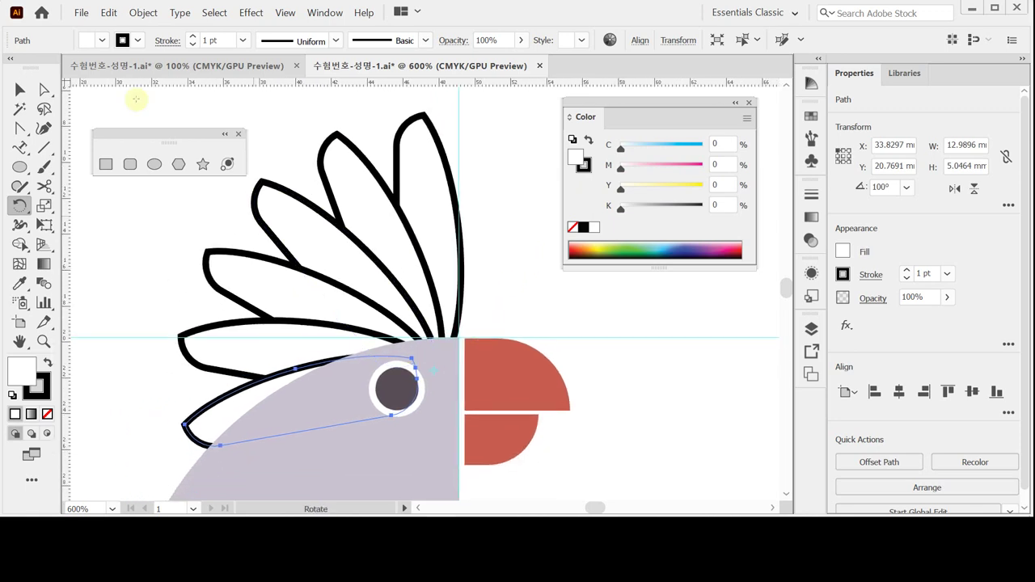
{"action": "left_click", "coordinate": [19, 89]}
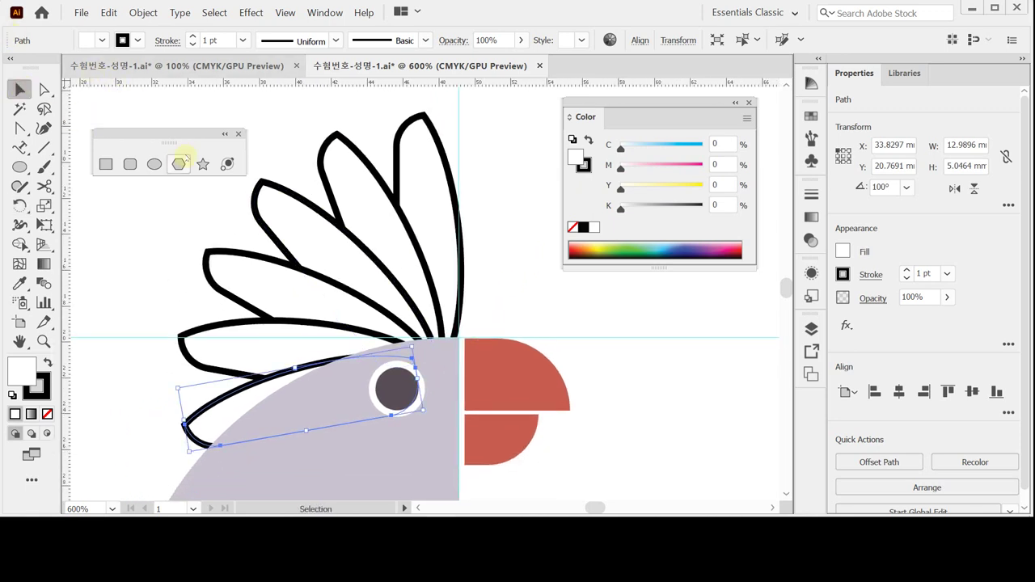
{"action": "left_click_drag", "start_coordinate": [147, 100], "coordinate": [475, 303]}
{"action": "left_click_drag", "start_coordinate": [172, 318], "coordinate": [208, 363]}
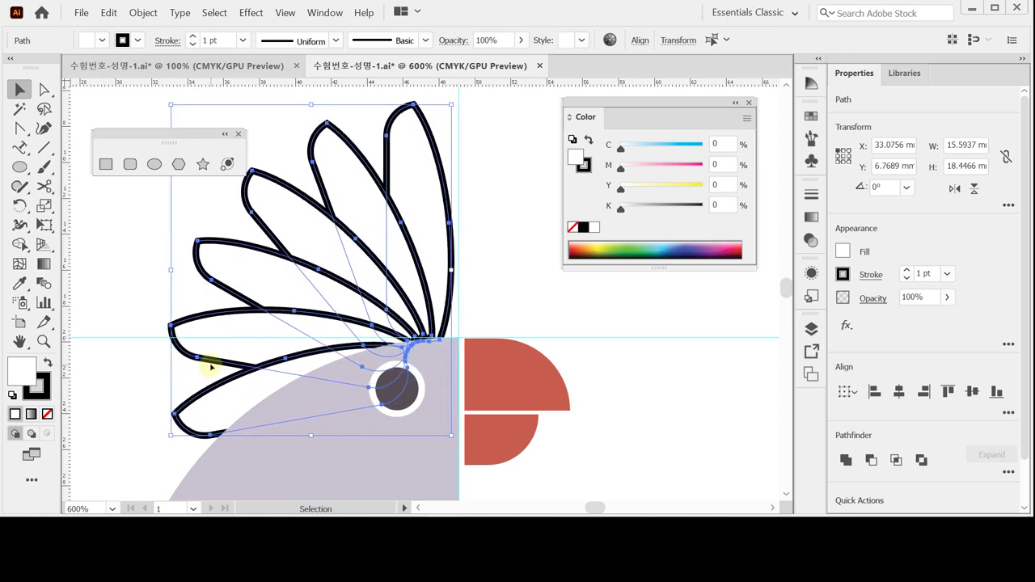
{"action": "left_click", "coordinate": [511, 114]}
{"action": "key", "text": "v"}
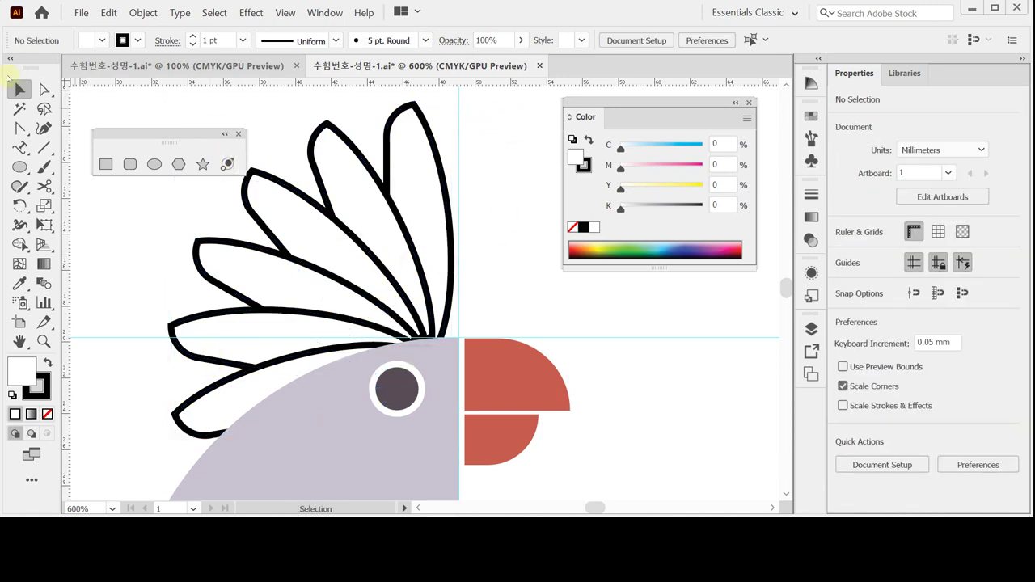
Step: Fill the upright feather nearest the beak with C0 M70 Y60 K20
{"action": "left_click", "coordinate": [424, 143]}
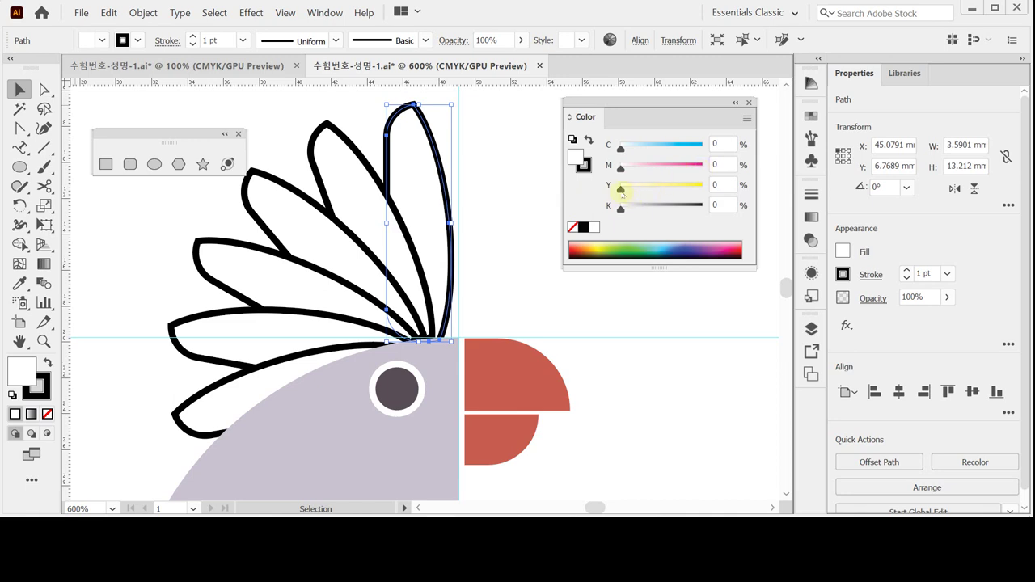
{"action": "left_click", "coordinate": [724, 163]}
{"action": "type", "text": "70"}
{"action": "key", "text": "Tab"}
{"action": "type", "text": "60"}
{"action": "key", "text": "Tab"}
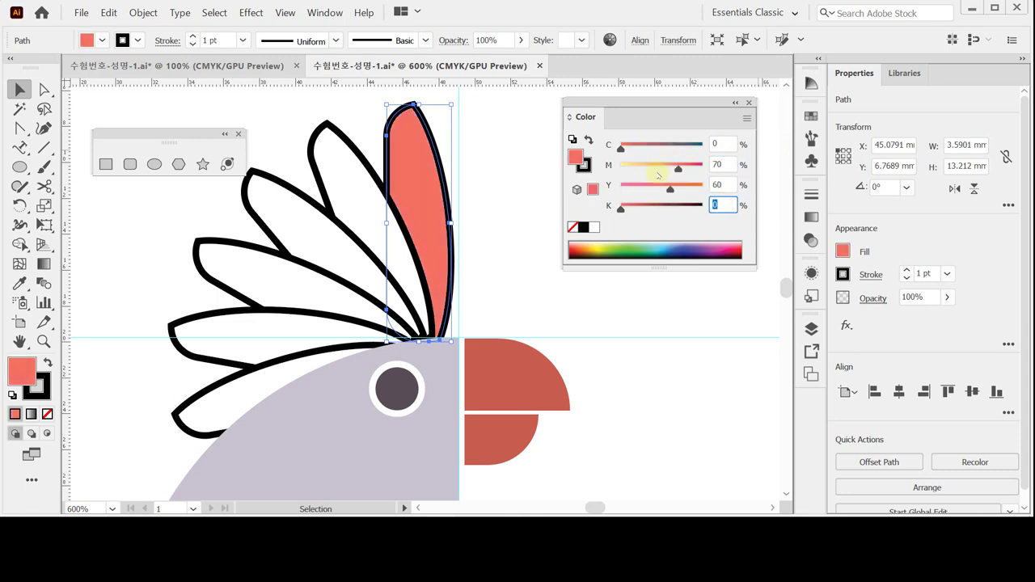
{"action": "type", "text": "20"}
{"action": "key", "text": "Tab"}
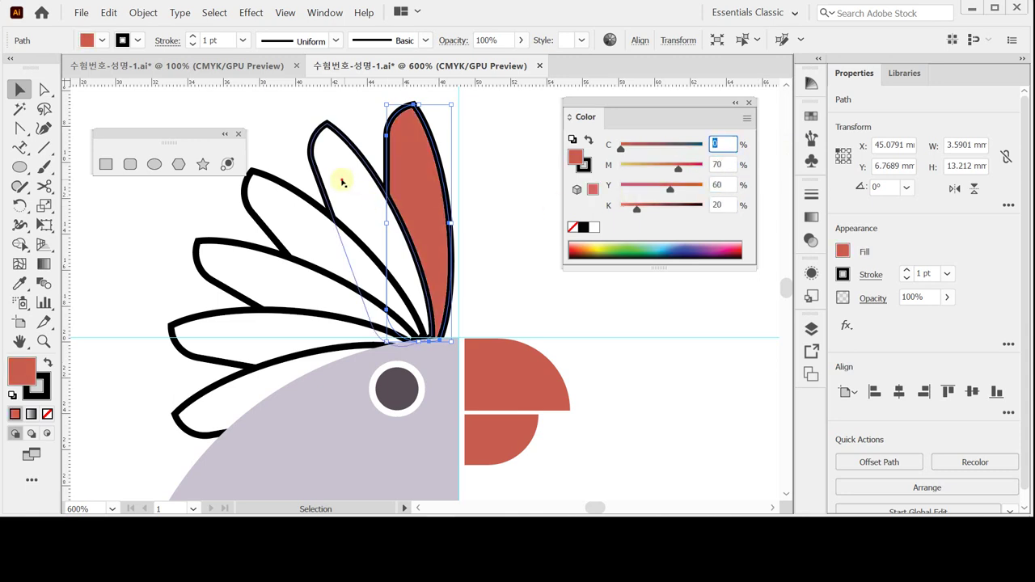
Step: Fill the second feather from the beak with C0 M50 Y90 K0
{"action": "left_click", "coordinate": [340, 185]}
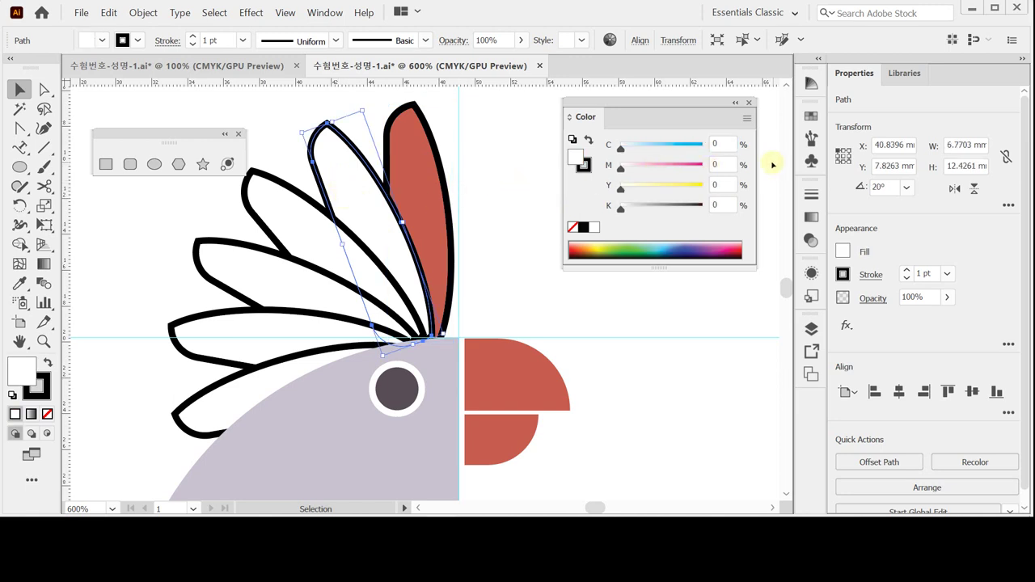
{"action": "left_click", "coordinate": [724, 164]}
{"action": "type", "text": "50"}
{"action": "key", "text": "Tab"}
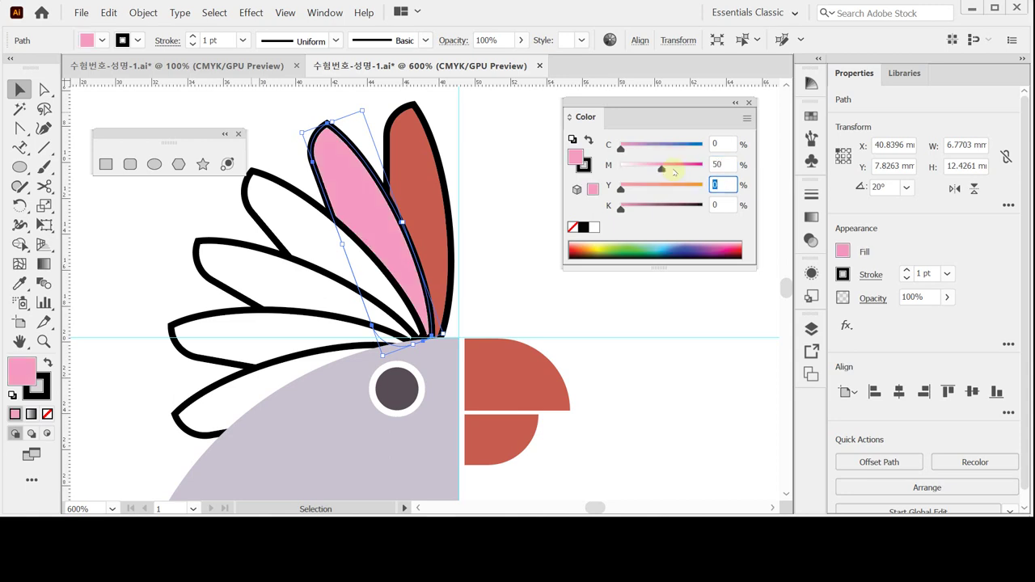
{"action": "type", "text": "90"}
{"action": "key", "text": "Tab"}
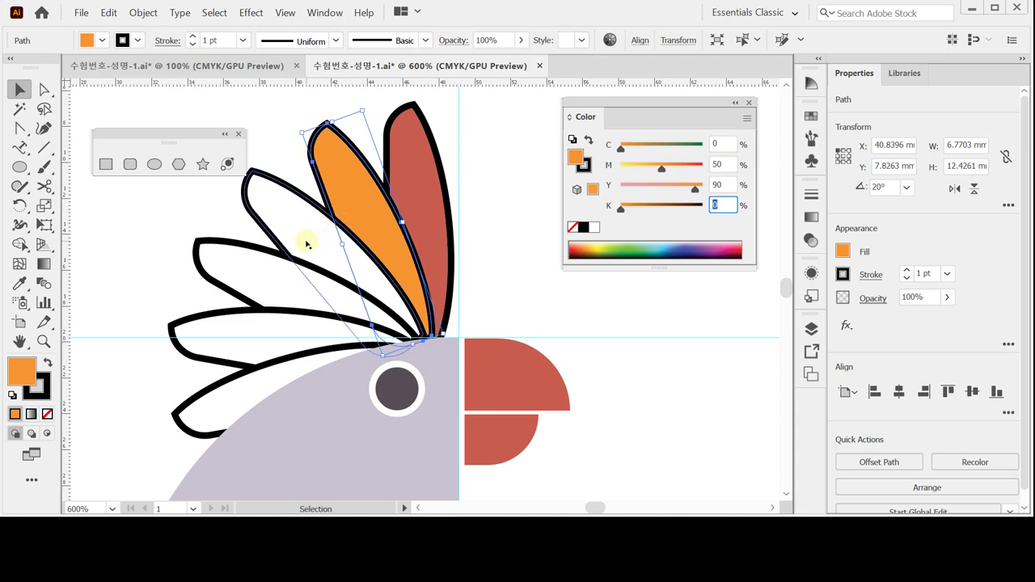
Step: Fill the third feather from the beak with C0 M30 Y80 K0
{"action": "left_click", "coordinate": [283, 215]}
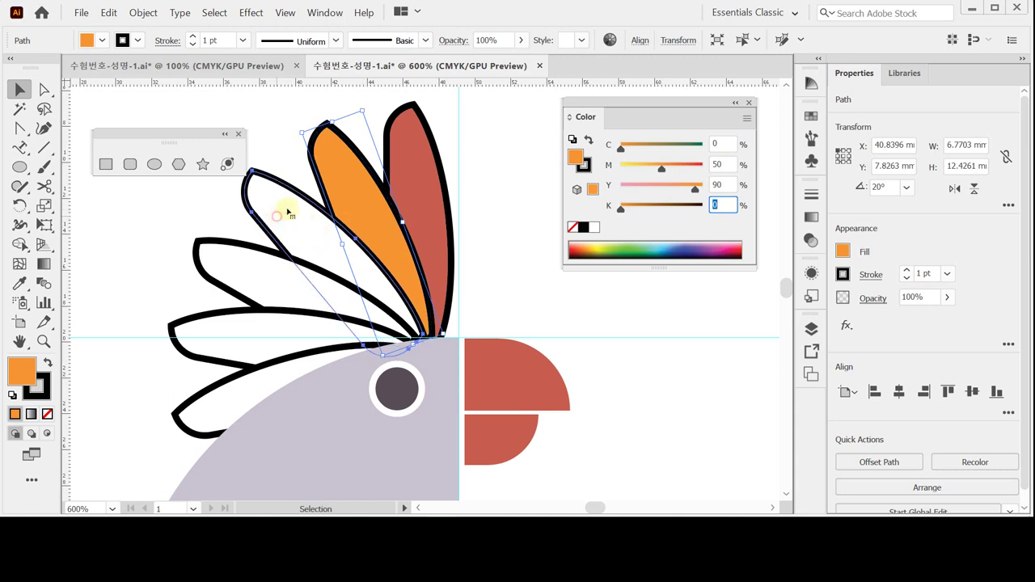
{"action": "left_click", "coordinate": [722, 164]}
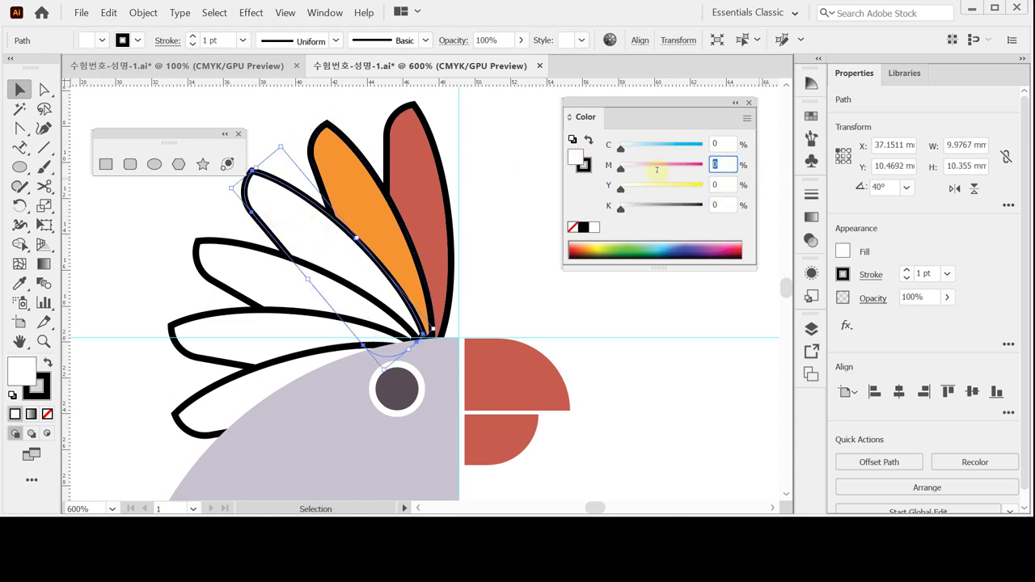
{"action": "type", "text": "30"}
{"action": "key", "text": "Tab"}
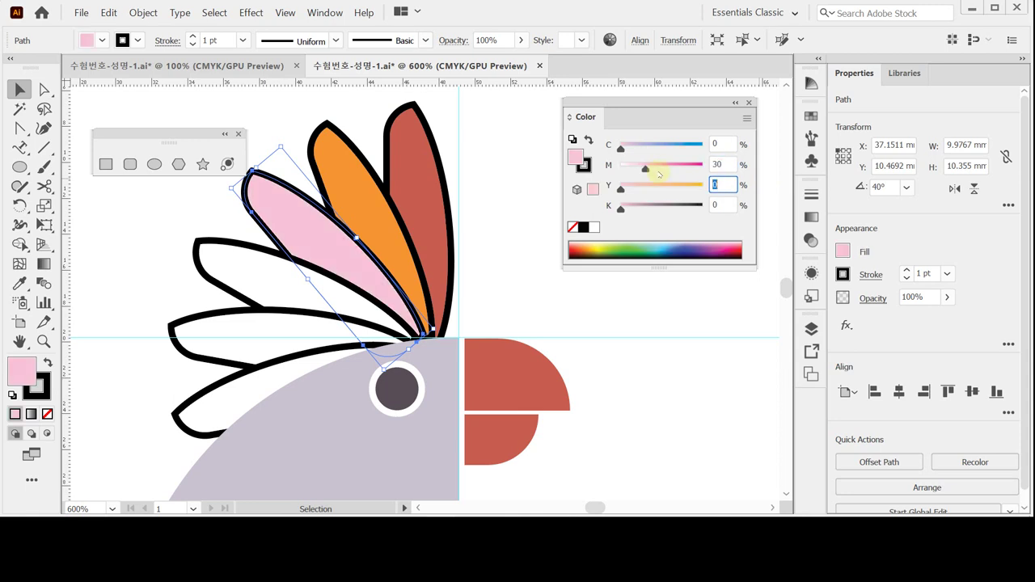
{"action": "type", "text": "80"}
{"action": "key", "text": "Return"}
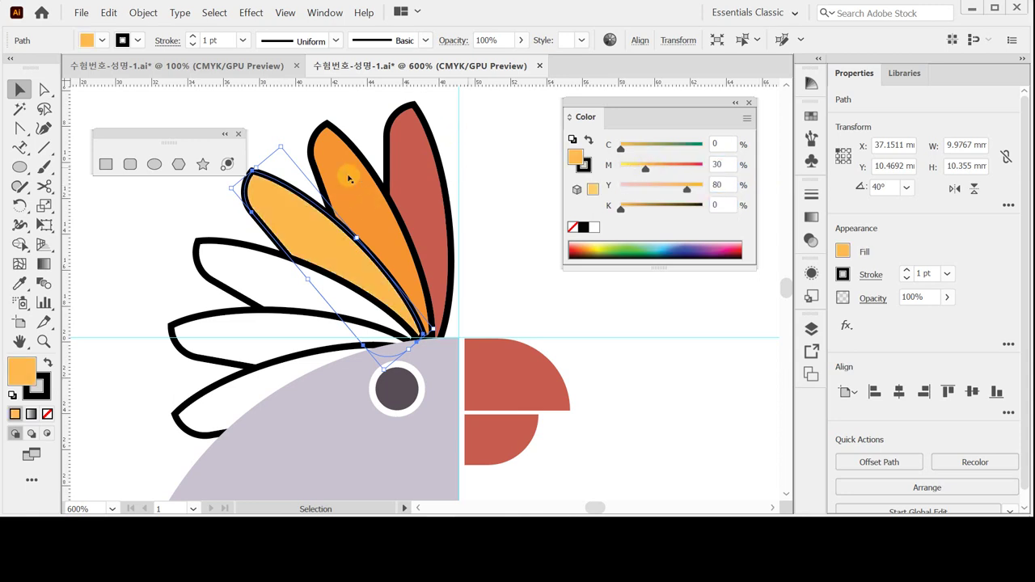
Step: Fill the fourth feather from the beak with C0 M10 Y50 K0
{"action": "left_click", "coordinate": [218, 269]}
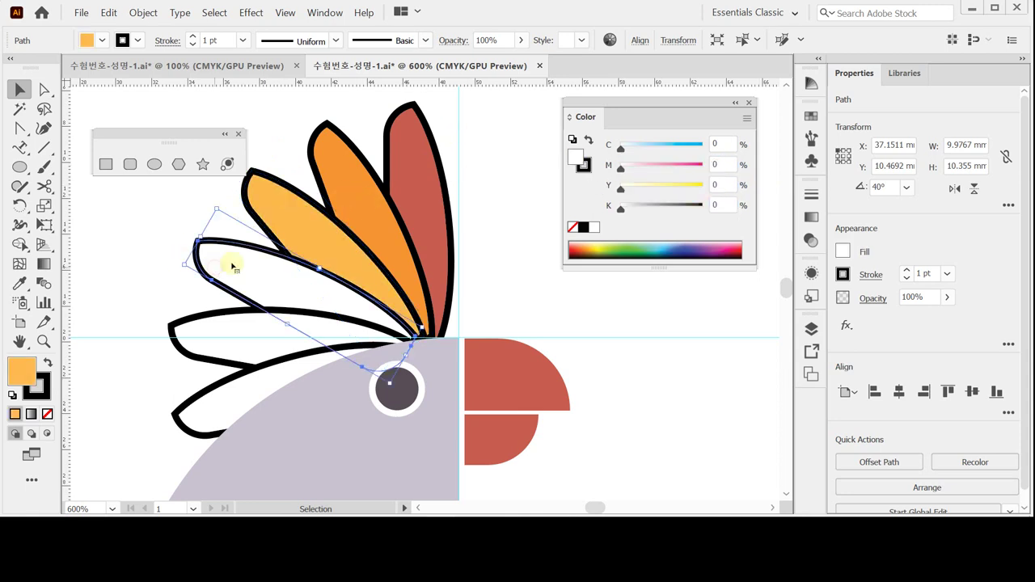
{"action": "left_click", "coordinate": [718, 165]}
{"action": "type", "text": "10"}
{"action": "key", "text": "Tab"}
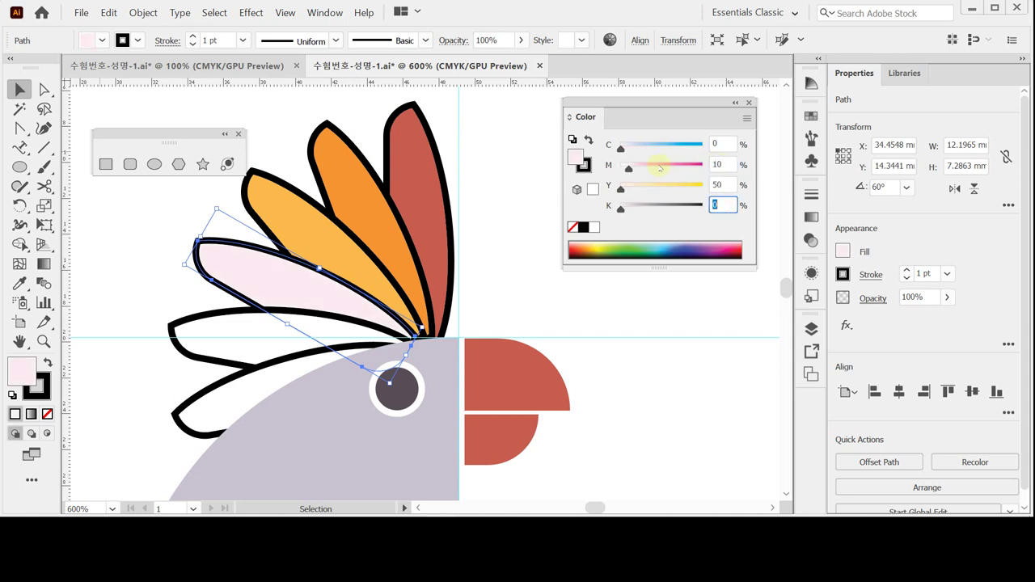
{"action": "type", "text": "50"}
{"action": "key", "text": "Return"}
Step: Fill the fifth feather from the beak with C40 M0 Y0 K0
{"action": "left_click", "coordinate": [204, 342]}
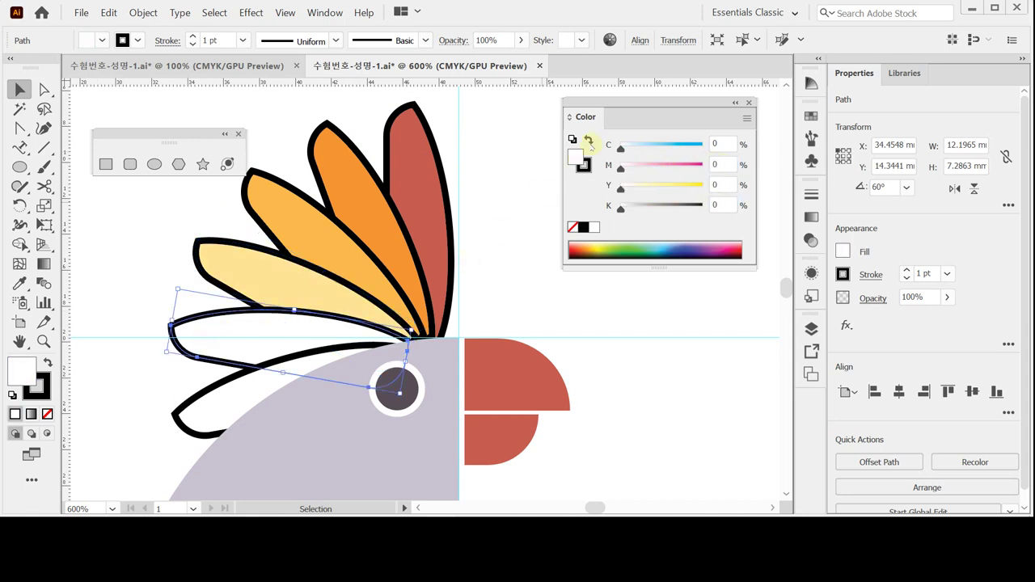
{"action": "left_click", "coordinate": [722, 144]}
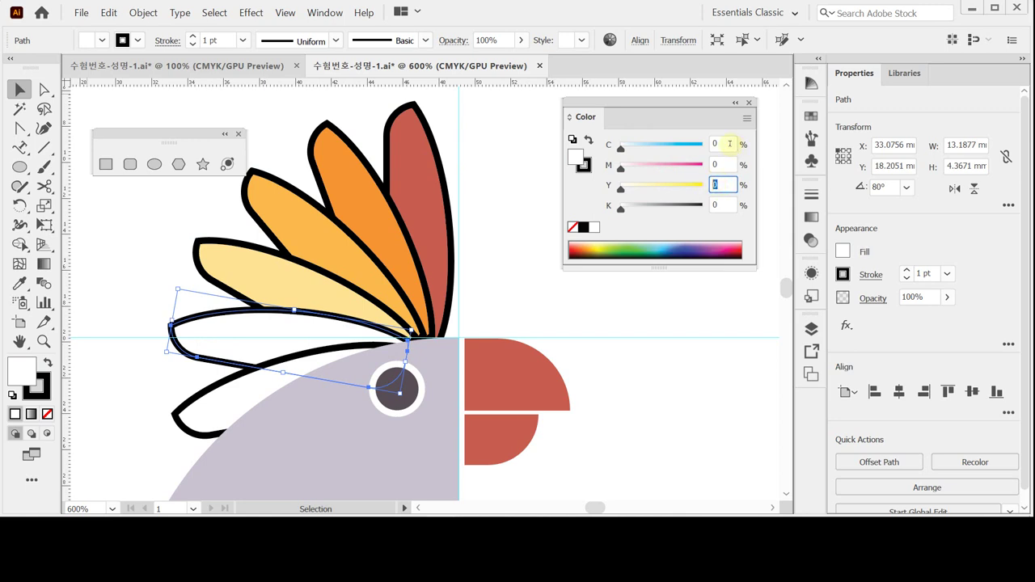
{"action": "key", "text": "Return"}
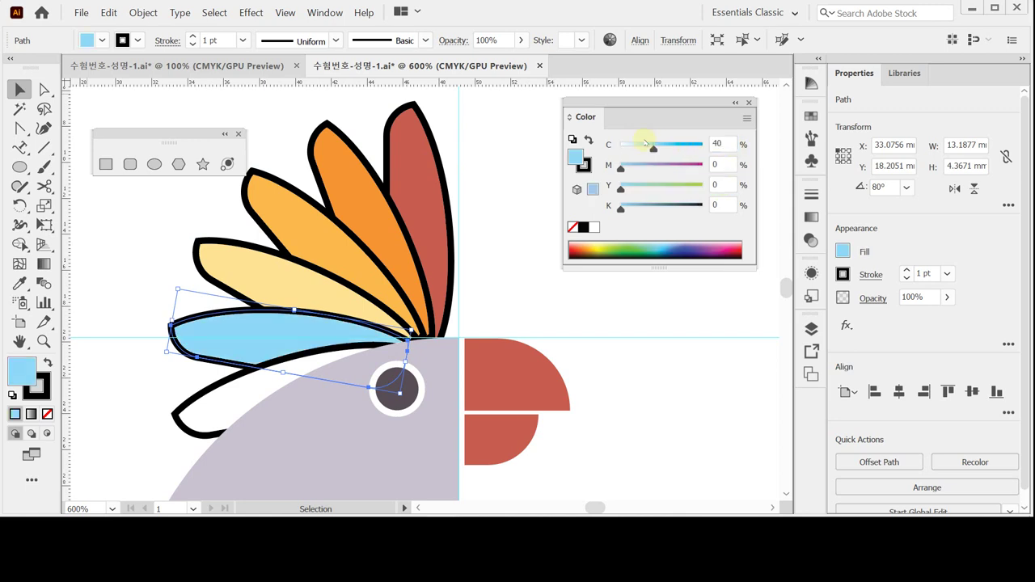
Step: Set the fill of the lowest feather at the back of the head to C50 M0 Y0 K0
{"action": "left_click", "coordinate": [231, 388]}
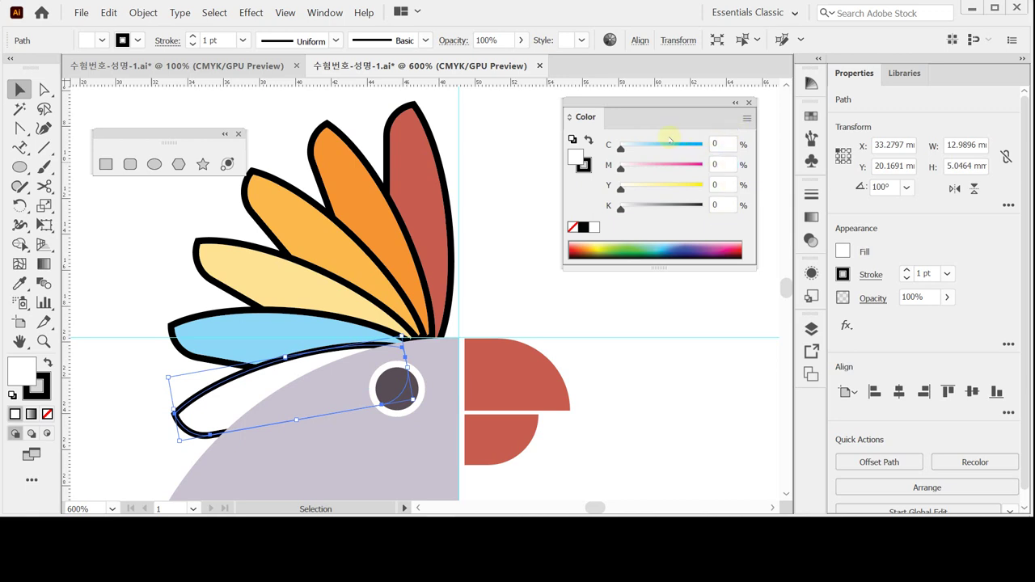
{"action": "left_click", "coordinate": [723, 143]}
{"action": "type", "text": "50"}
{"action": "key", "text": "Tab"}
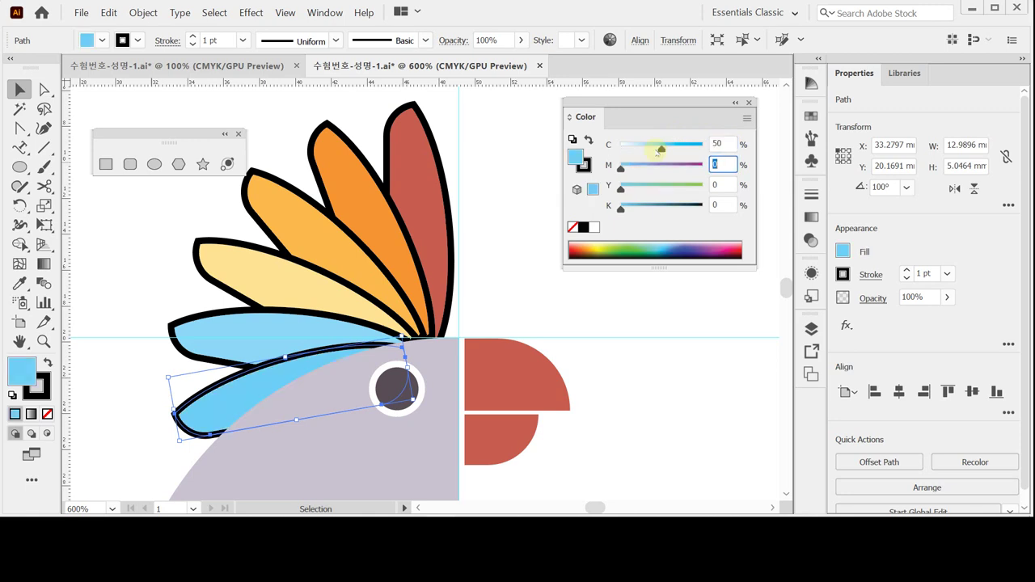
Step: Set the magenta of the lowest feather's fill to 30%, and remove the stroke from all six feathers
{"action": "key", "text": "Tab"}
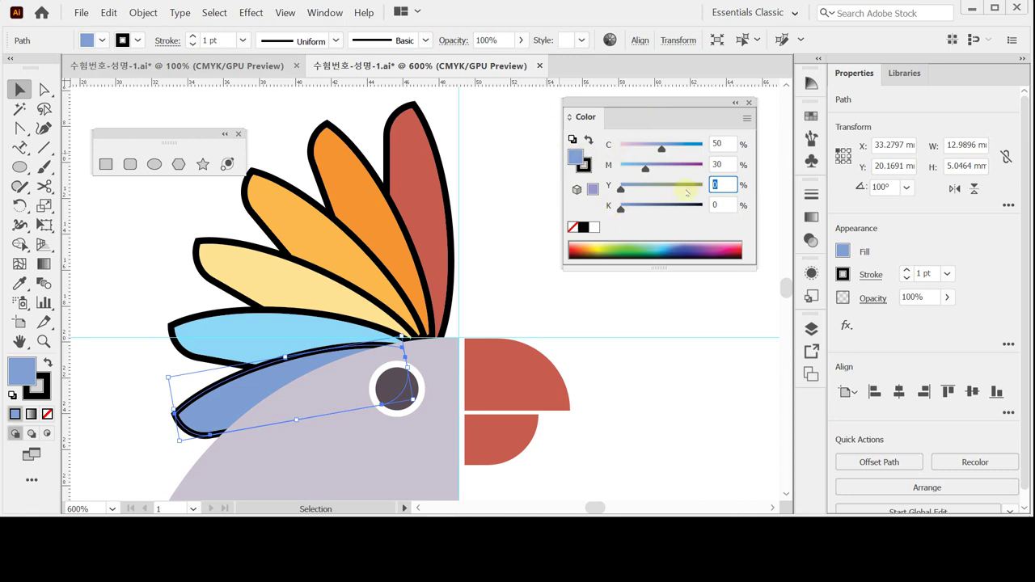
{"action": "left_click_drag", "start_coordinate": [129, 100], "coordinate": [460, 303]}
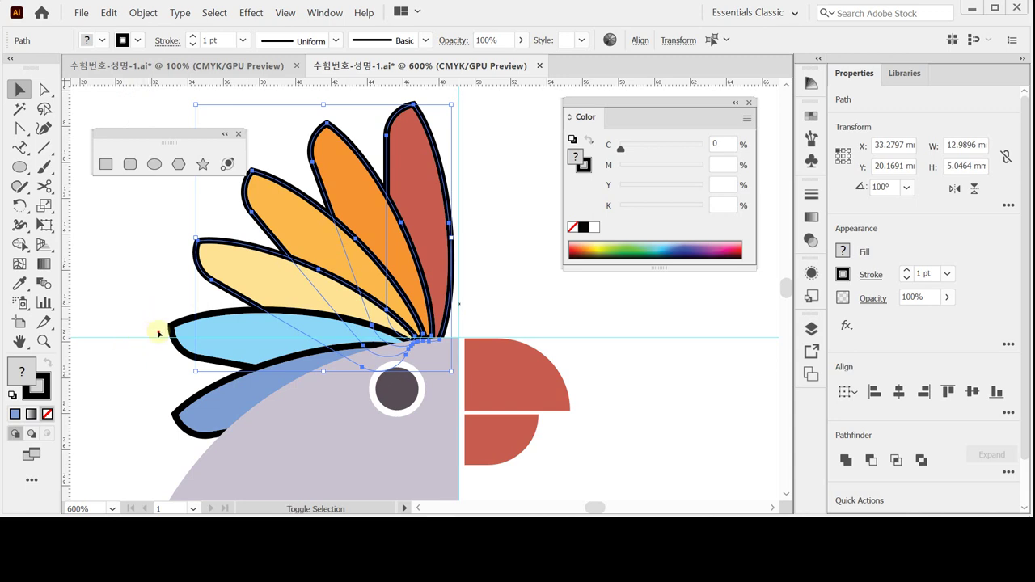
{"action": "left_click_drag", "start_coordinate": [155, 331], "coordinate": [197, 429]}
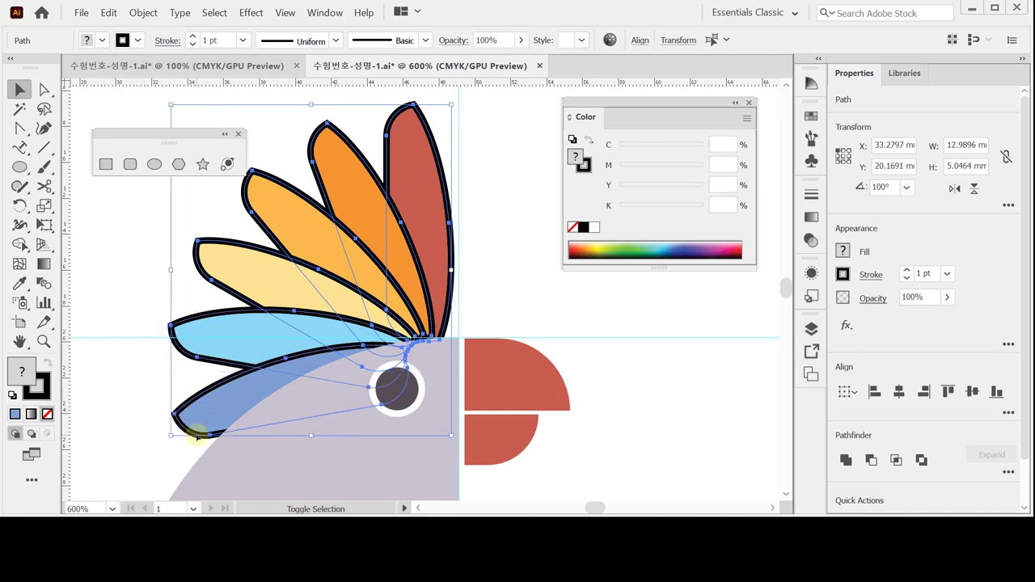
{"action": "left_click", "coordinate": [585, 166]}
{"action": "left_click", "coordinate": [572, 227]}
{"action": "left_click", "coordinate": [518, 276]}
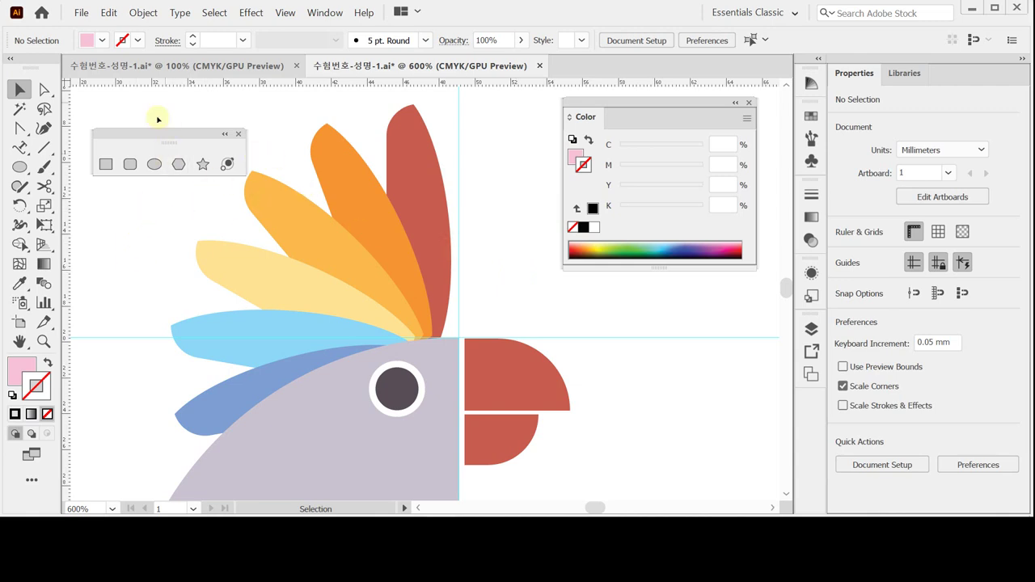
Step: Shift all six feathers slightly right and up against the head, and save the document
{"action": "left_click_drag", "start_coordinate": [157, 116], "coordinate": [470, 329]}
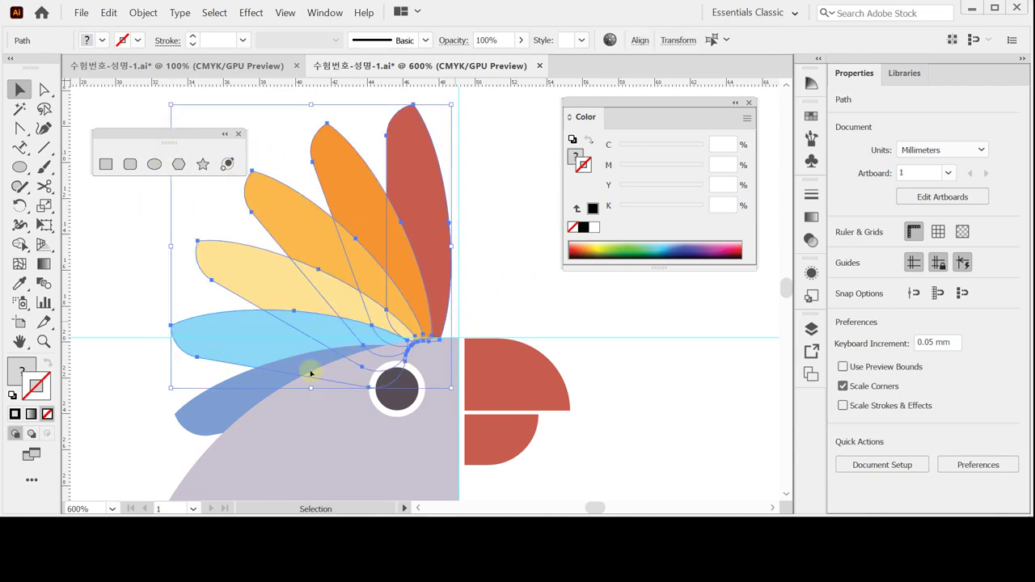
{"action": "left_click", "coordinate": [247, 391], "text": "shift"}
{"action": "left_click_drag", "start_coordinate": [248, 391], "coordinate": [253, 385]}
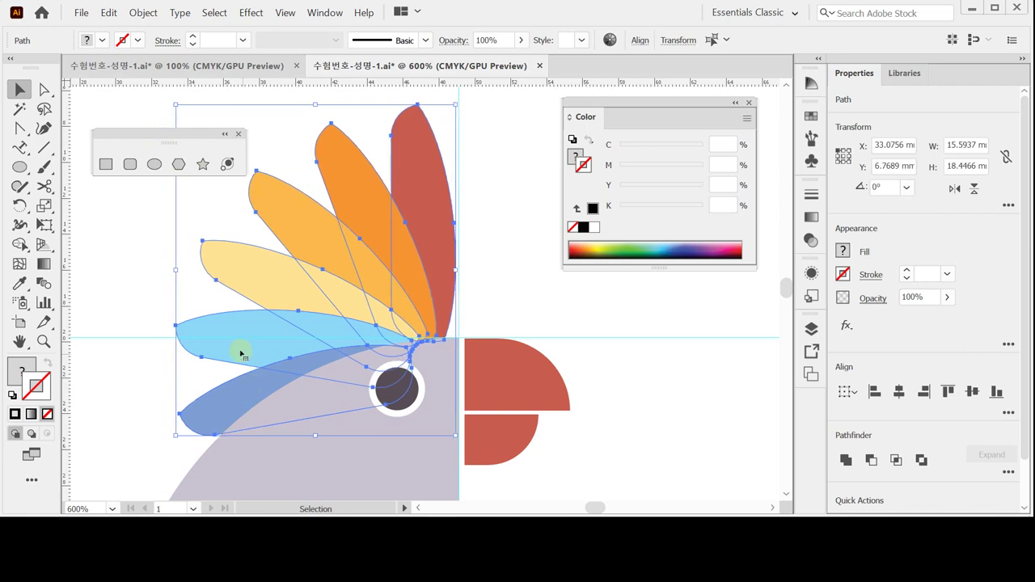
{"action": "left_click_drag", "start_coordinate": [239, 350], "coordinate": [241, 346]}
{"action": "key", "text": "a"}
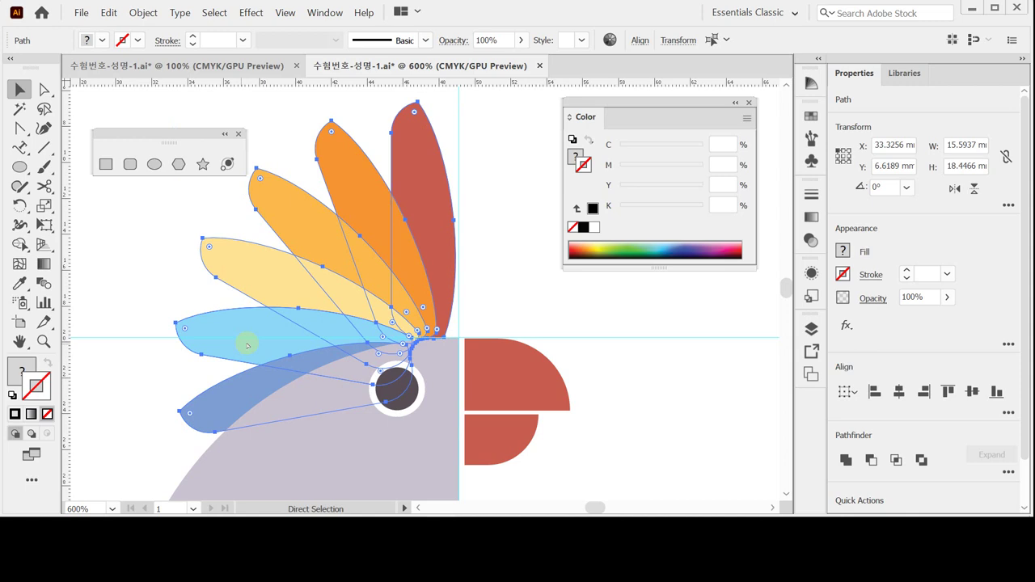
{"action": "left_click", "coordinate": [492, 251]}
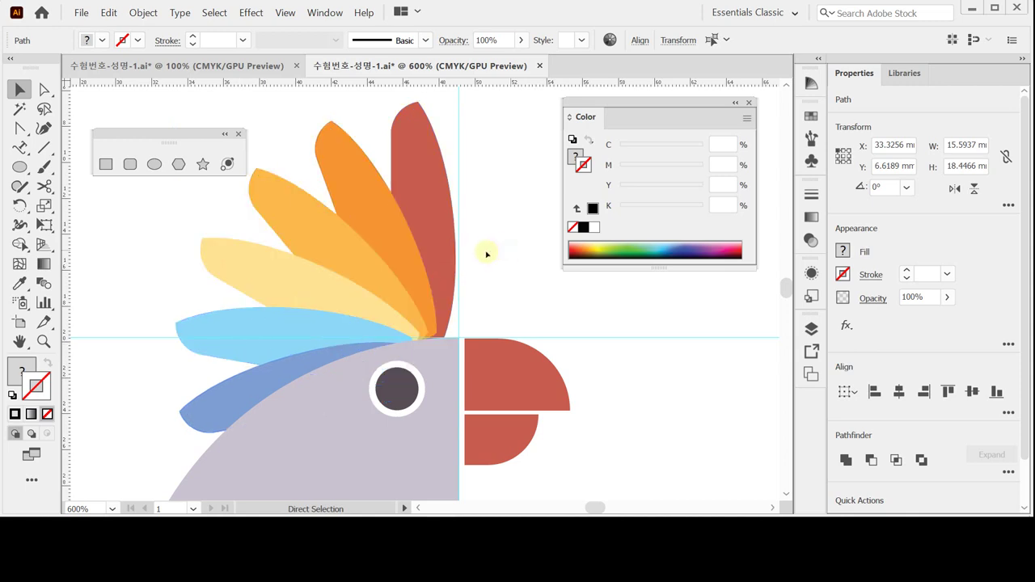
{"action": "key", "text": "ctrl+s"}
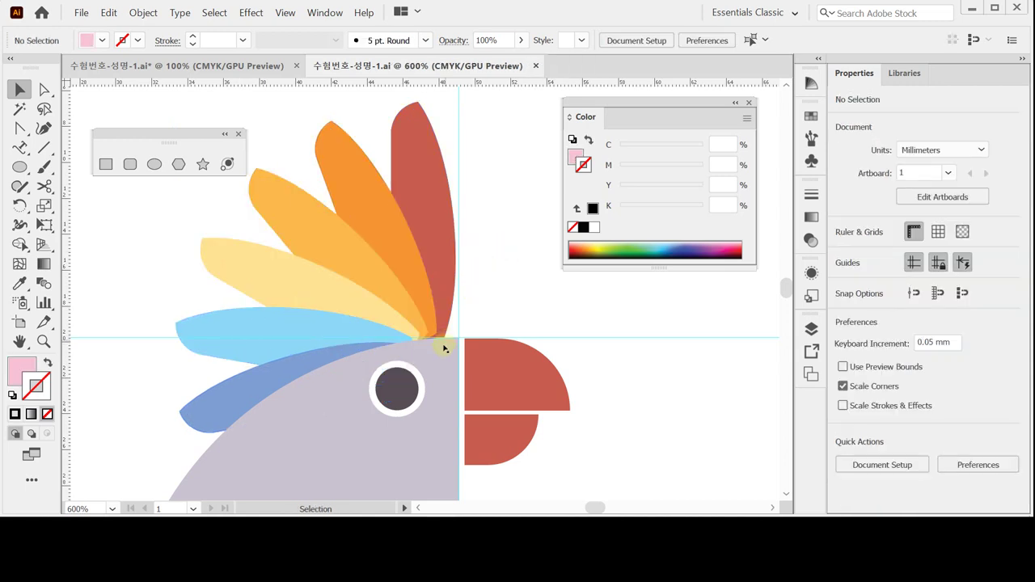
Step: Undo the last shift of the feathers, leaving all six selected without a stroke
{"action": "key", "text": "a"}
{"action": "key", "text": "ctrl+a"}
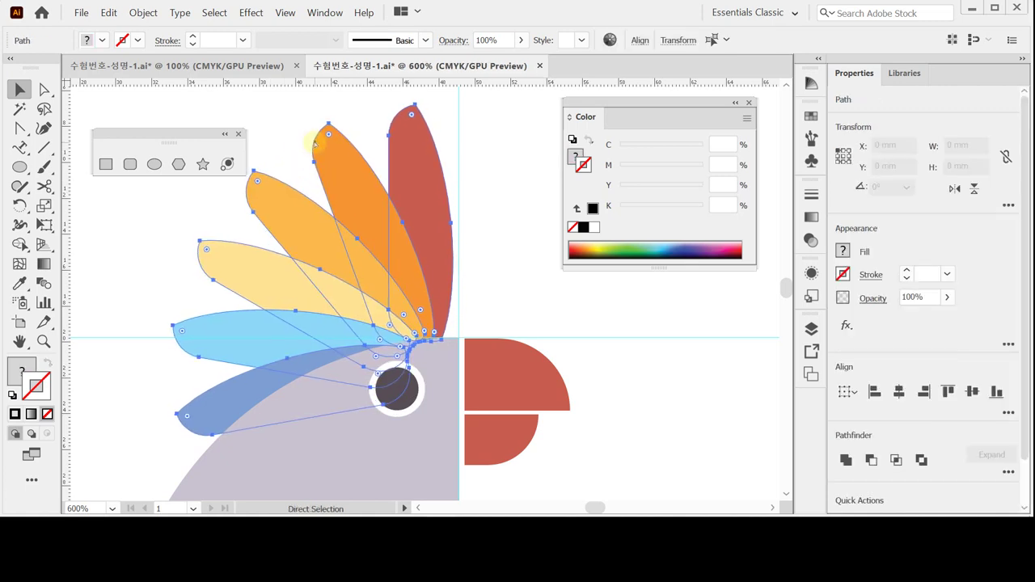
{"action": "key", "text": "v"}
{"action": "left_click", "coordinate": [303, 121]}
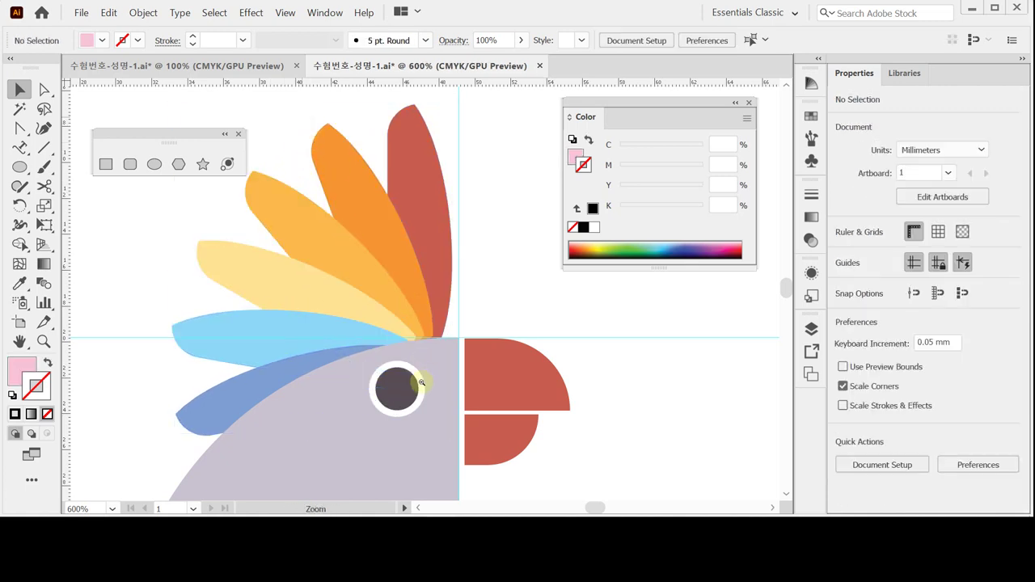
{"action": "key", "text": "ctrl+a"}
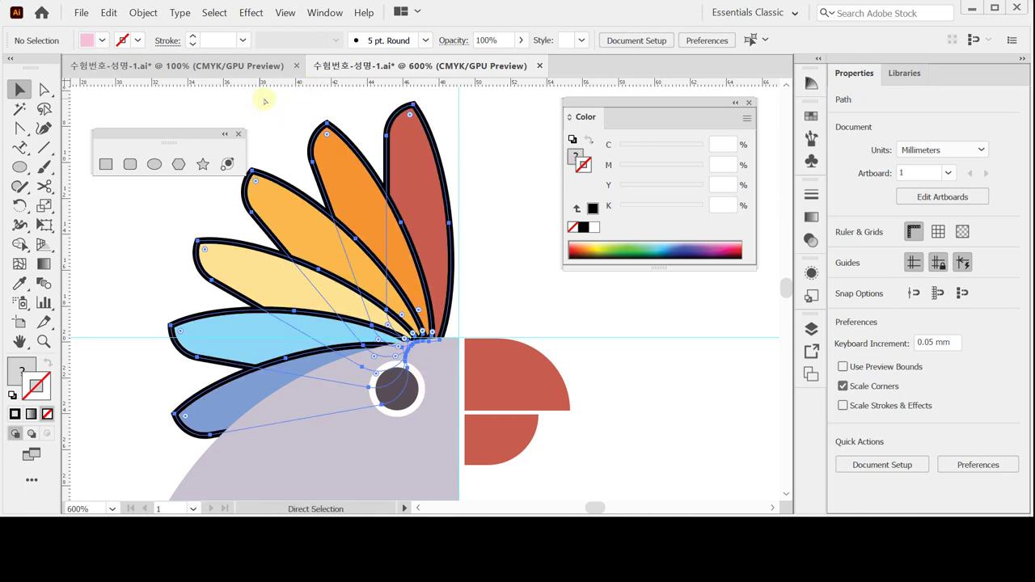
{"action": "key", "text": "slash"}
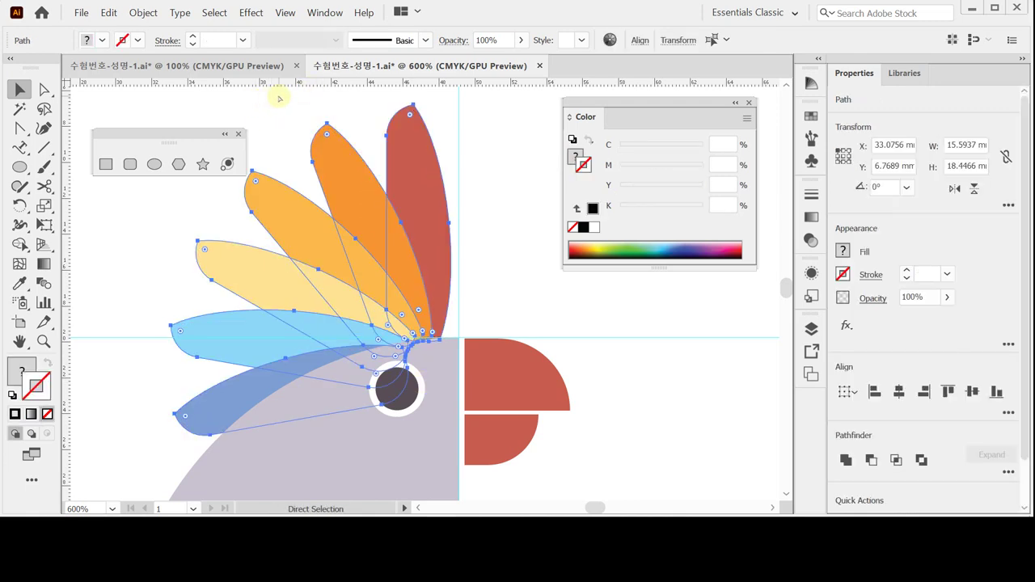
Step: Nudge the six feathers about 0.15 mm right and 0.2 mm down to tuck them behind the head, and save the document
{"action": "key", "text": "Down"}
{"action": "key", "text": "Right"}
{"action": "key", "text": "Right"}
{"action": "key", "text": "Down"}
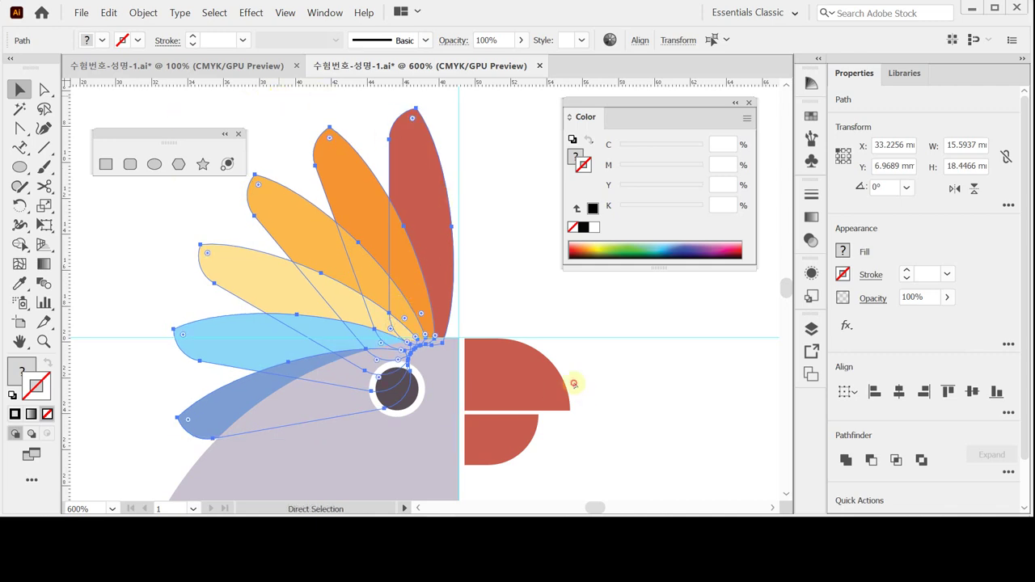
{"action": "left_click", "coordinate": [622, 361]}
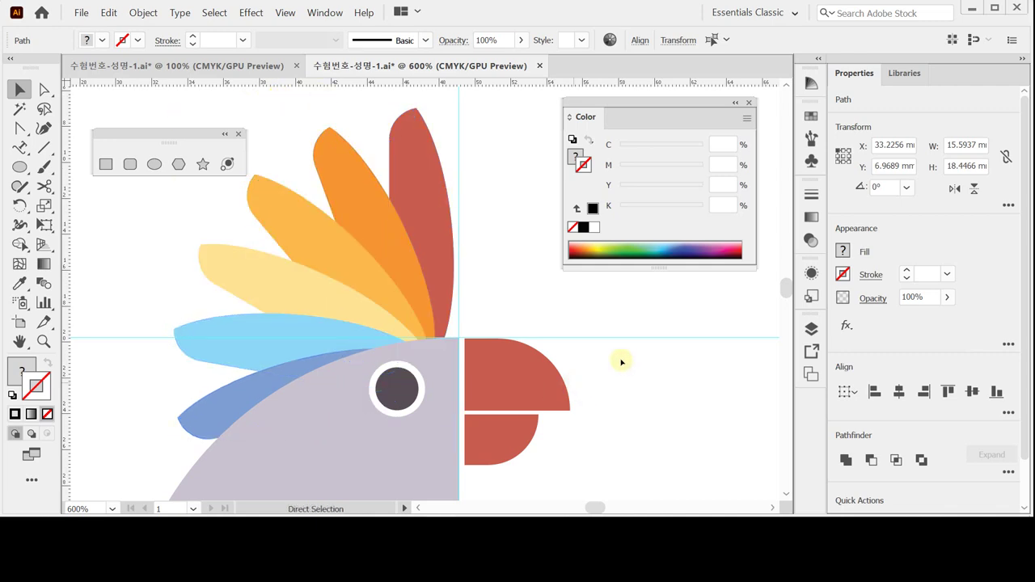
{"action": "key", "text": "ctrl+s"}
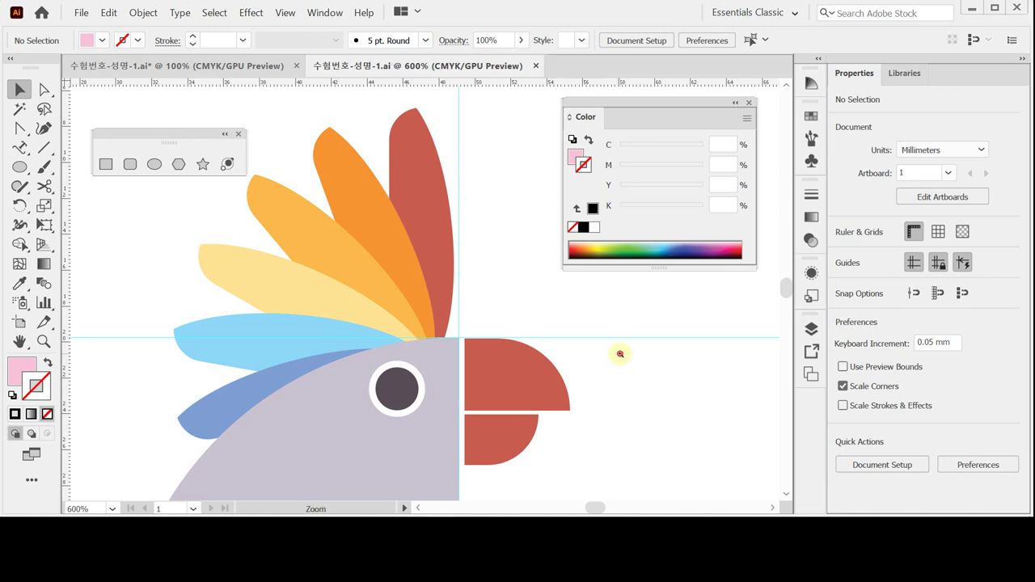
Step: Create a 10 × 25 mm rounded rectangle with a 2 mm corner radius beside the parrot, with the default white fill and black stroke
{"action": "left_click", "coordinate": [619, 350]}
{"action": "key", "text": "ctrl+minus"}
{"action": "key", "text": "ctrl+minus"}
{"action": "key", "text": "ctrl+minus"}
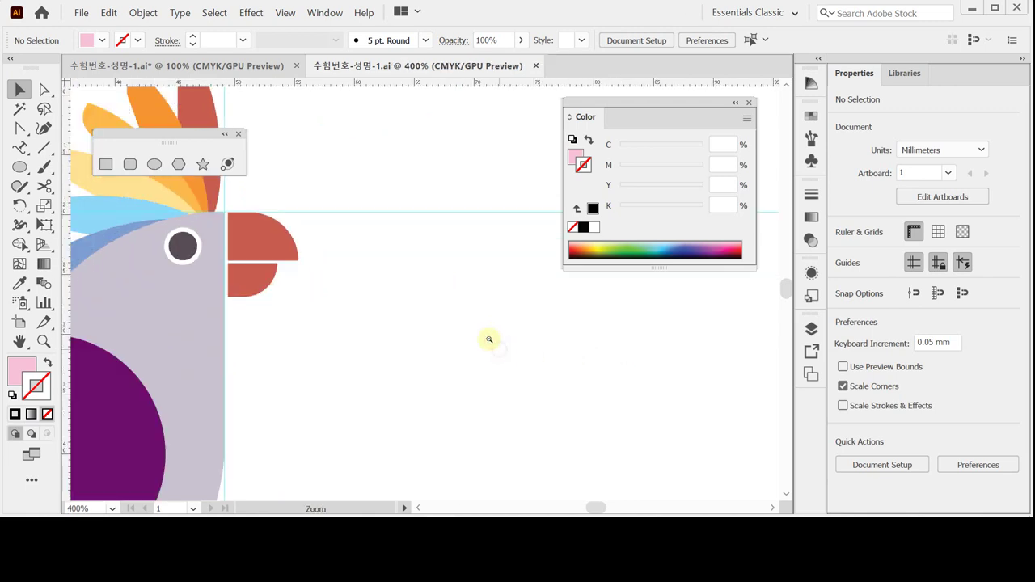
{"action": "left_click", "coordinate": [129, 164]}
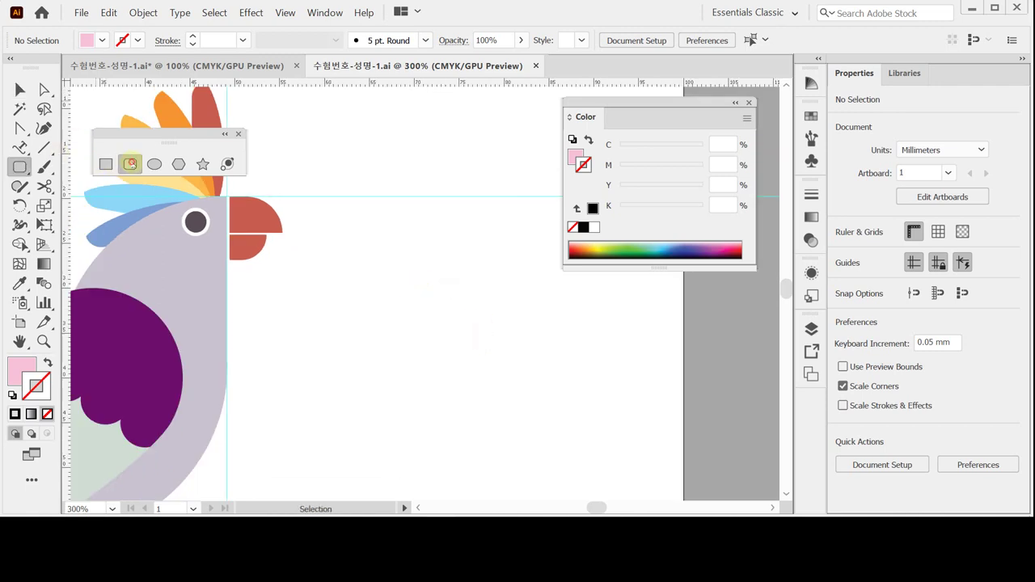
{"action": "left_click", "coordinate": [370, 254]}
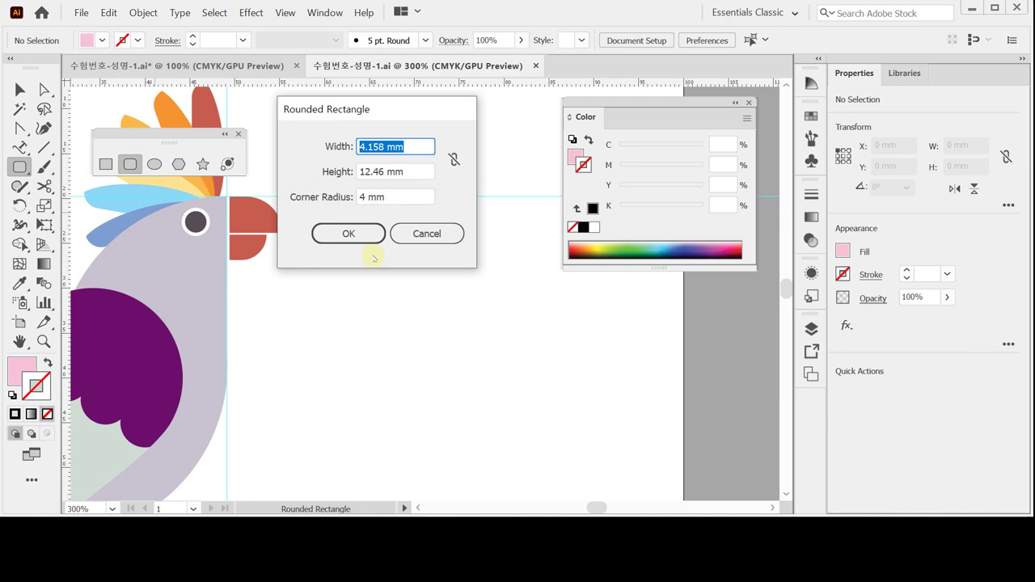
{"action": "type", "text": "10"}
{"action": "key", "text": "Tab"}
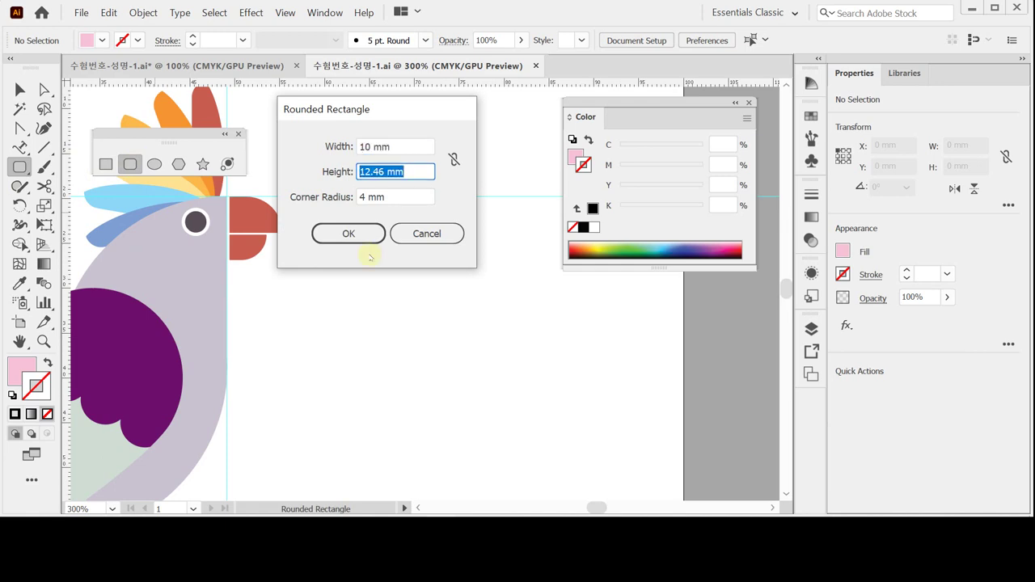
{"action": "type", "text": "25"}
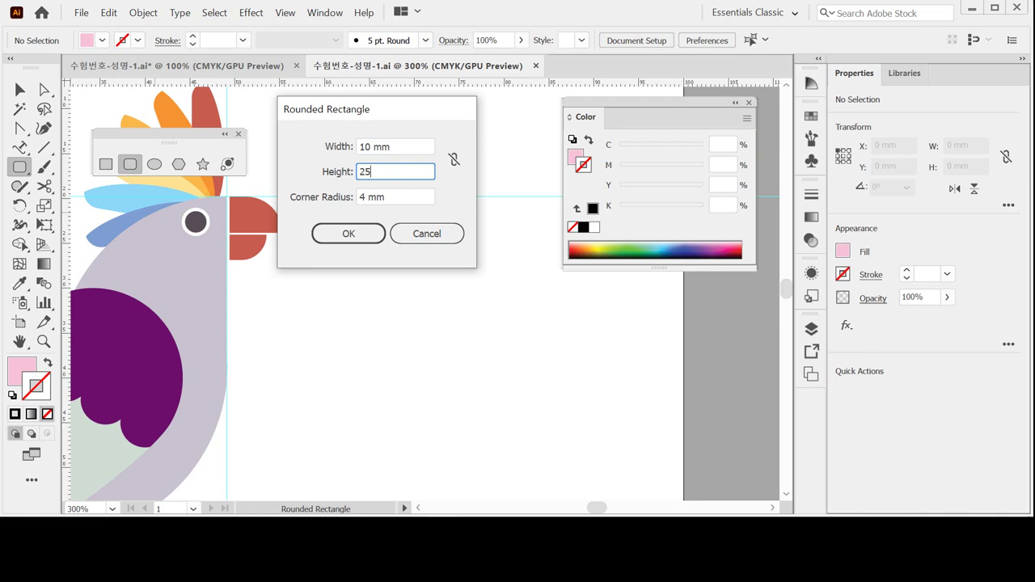
{"action": "key", "text": "Tab"}
{"action": "type", "text": "2"}
{"action": "key", "text": "Return"}
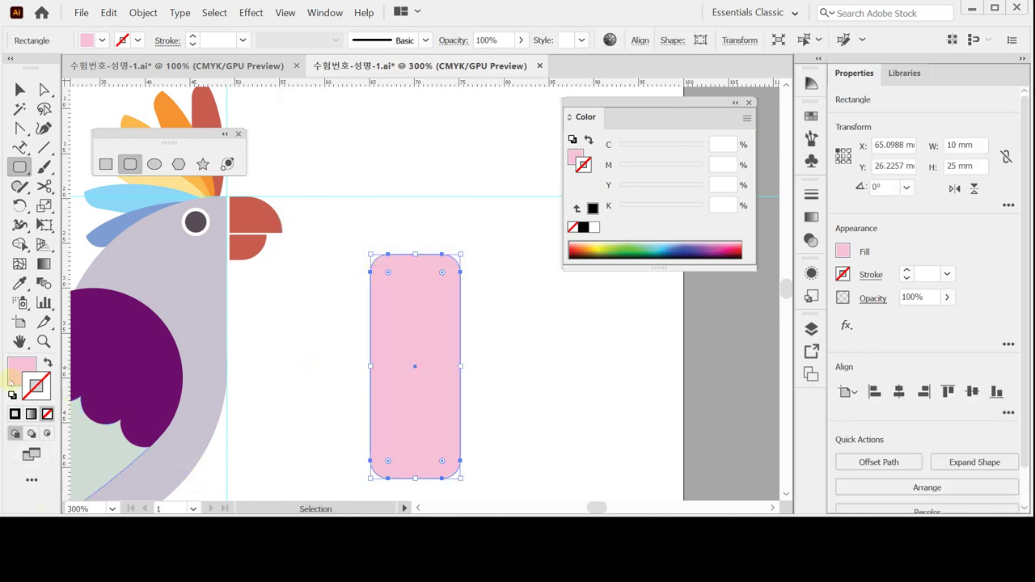
{"action": "left_click", "coordinate": [12, 395]}
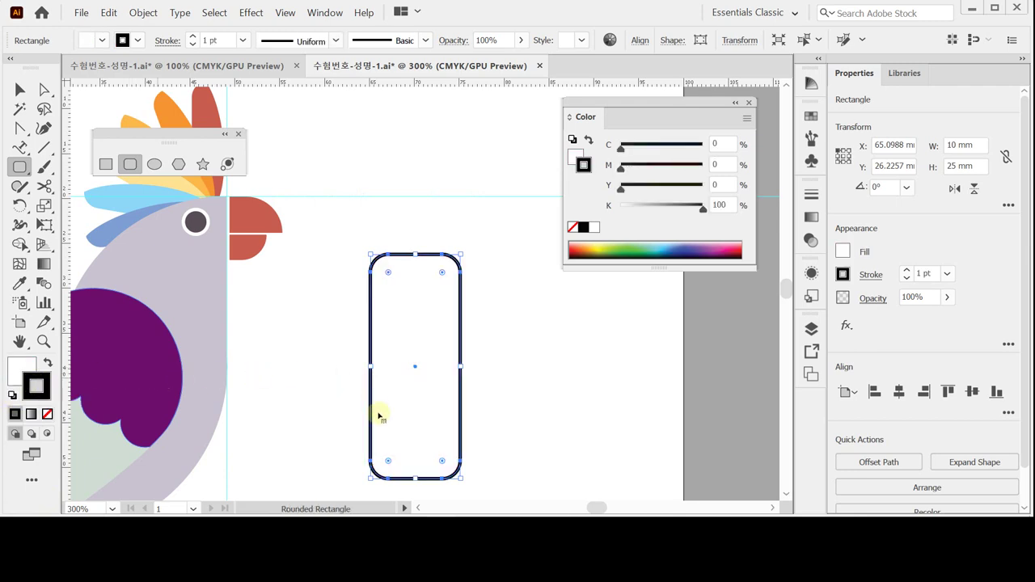
Step: Taper the rounded rectangle by scaling its upper anchor points horizontally to about 60% of the original width
{"action": "left_click", "coordinate": [526, 377]}
{"action": "left_click_drag", "start_coordinate": [365, 359], "coordinate": [407, 415]}
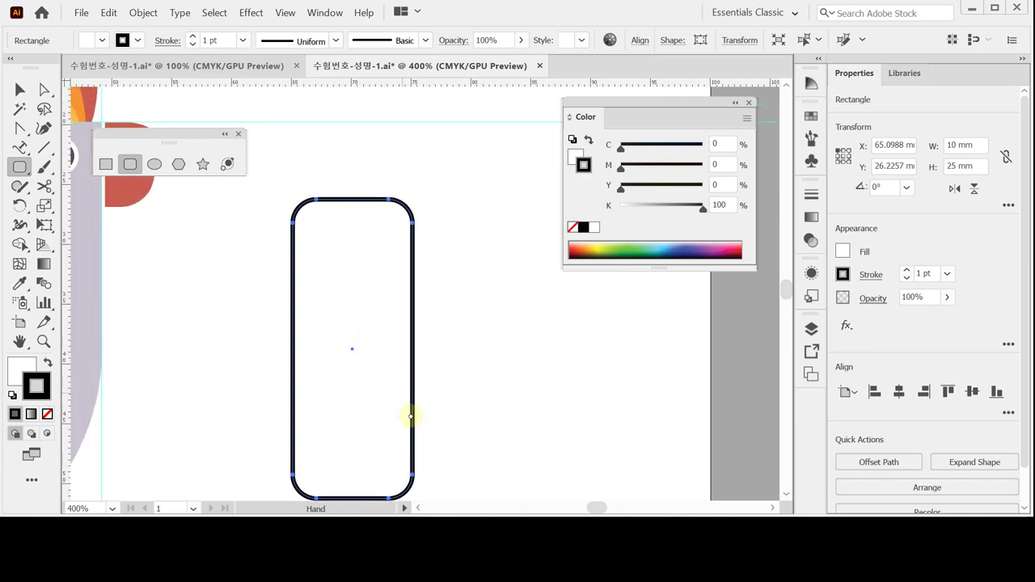
{"action": "left_click", "coordinate": [43, 89]}
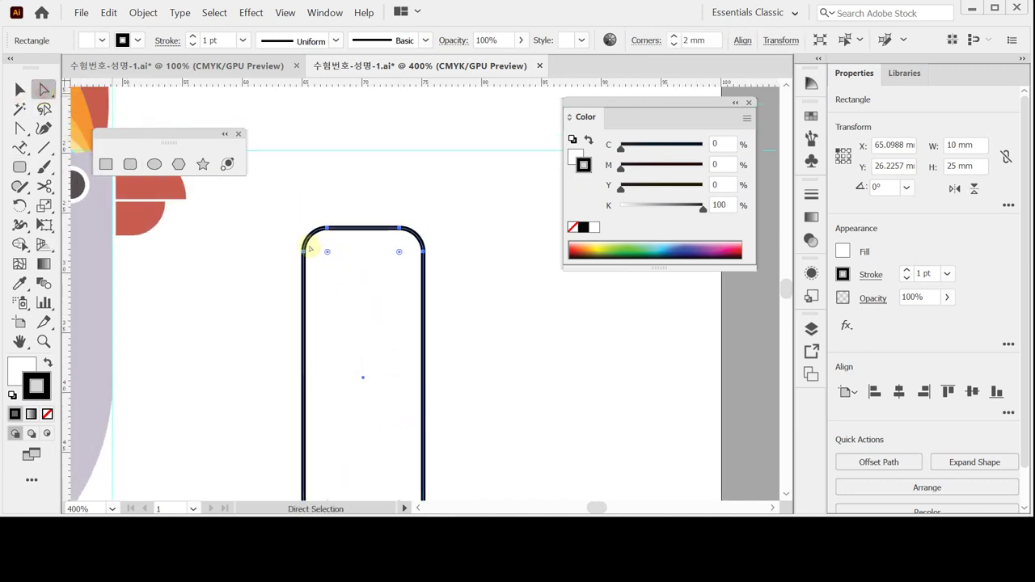
{"action": "left_click_drag", "start_coordinate": [282, 204], "coordinate": [470, 296]}
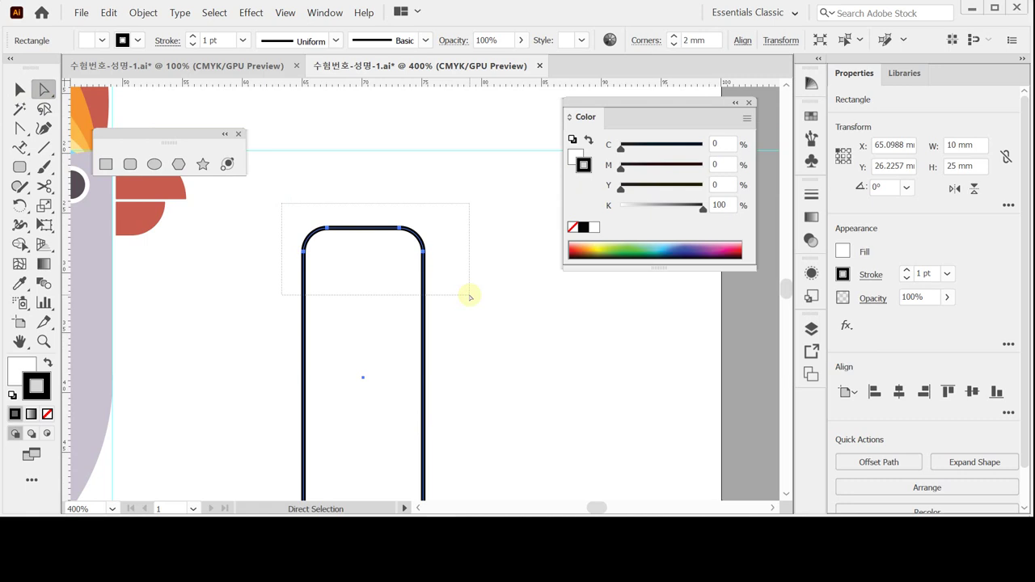
{"action": "left_click_drag", "start_coordinate": [470, 297], "coordinate": [471, 298]}
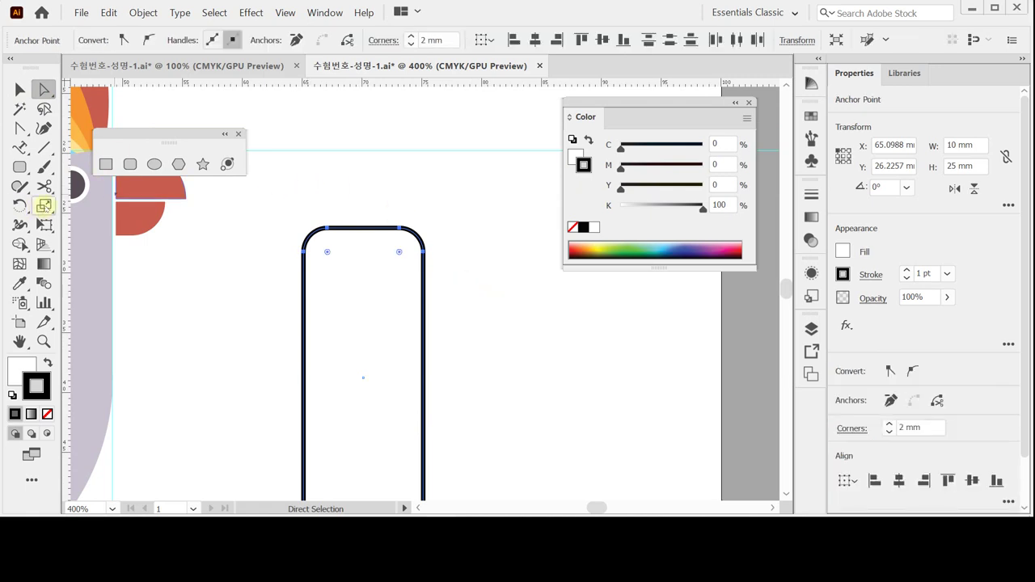
{"action": "left_click", "coordinate": [44, 205]}
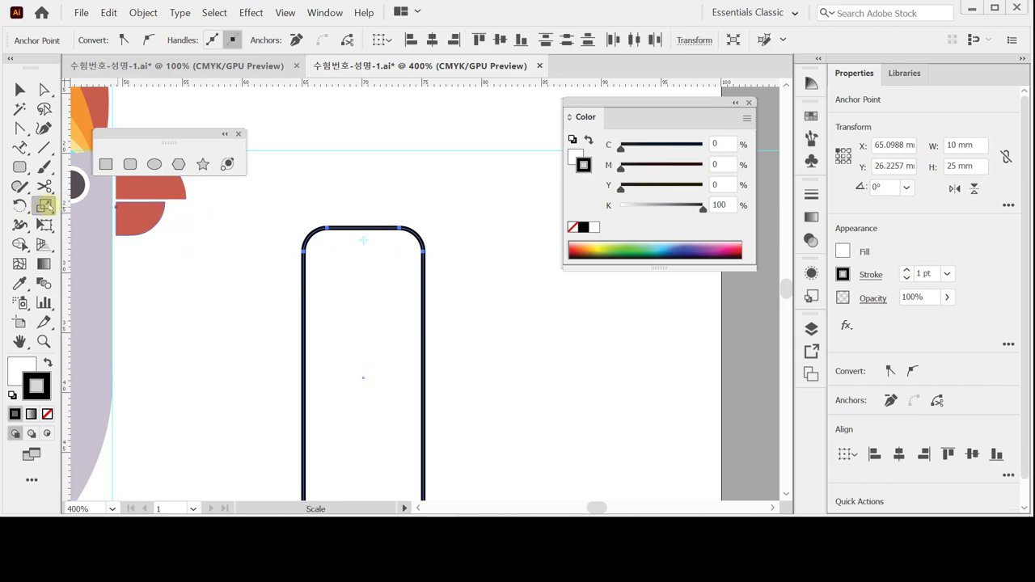
{"action": "left_click_drag", "start_coordinate": [215, 247], "coordinate": [267, 250]}
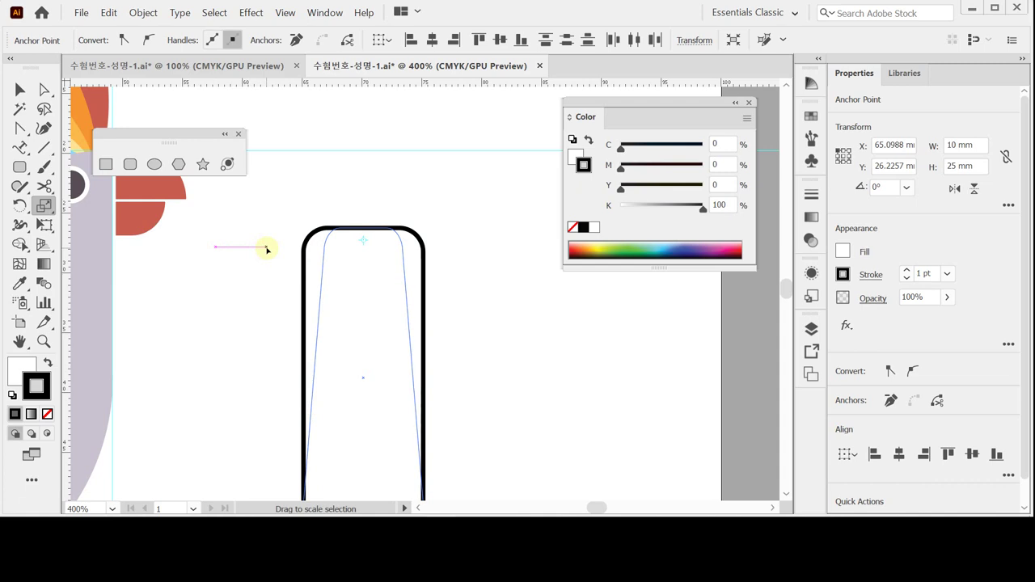
{"action": "left_click_drag", "start_coordinate": [266, 250], "coordinate": [266, 246]}
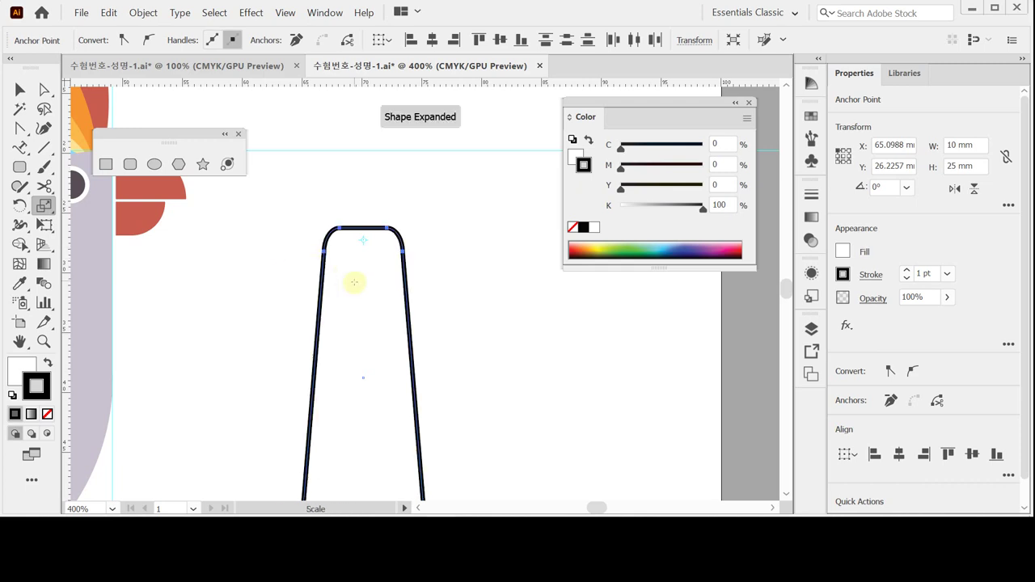
{"action": "left_click", "coordinate": [437, 340], "text": "ctrl+alt"}
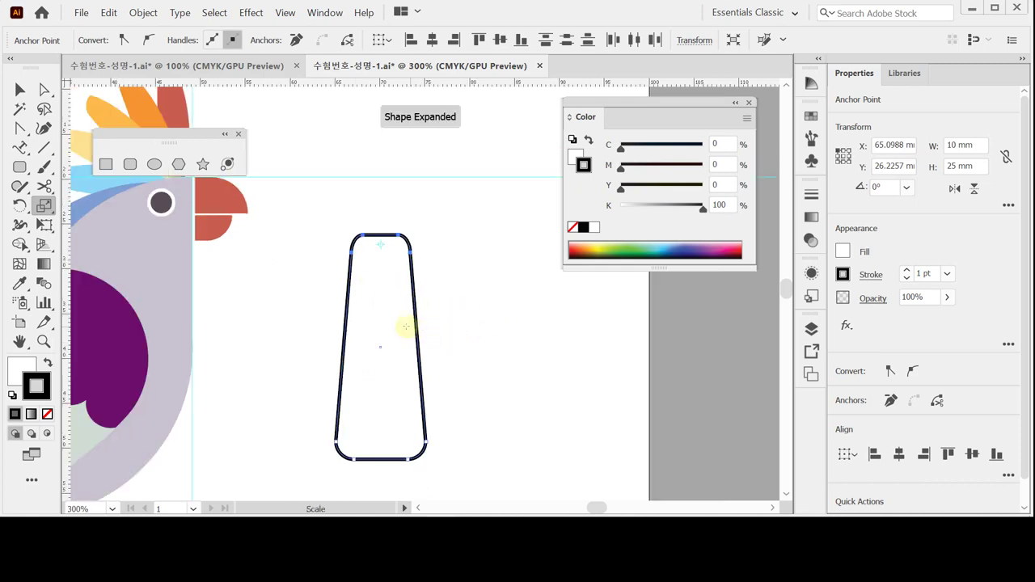
{"action": "left_click_drag", "start_coordinate": [256, 263], "coordinate": [255, 263]}
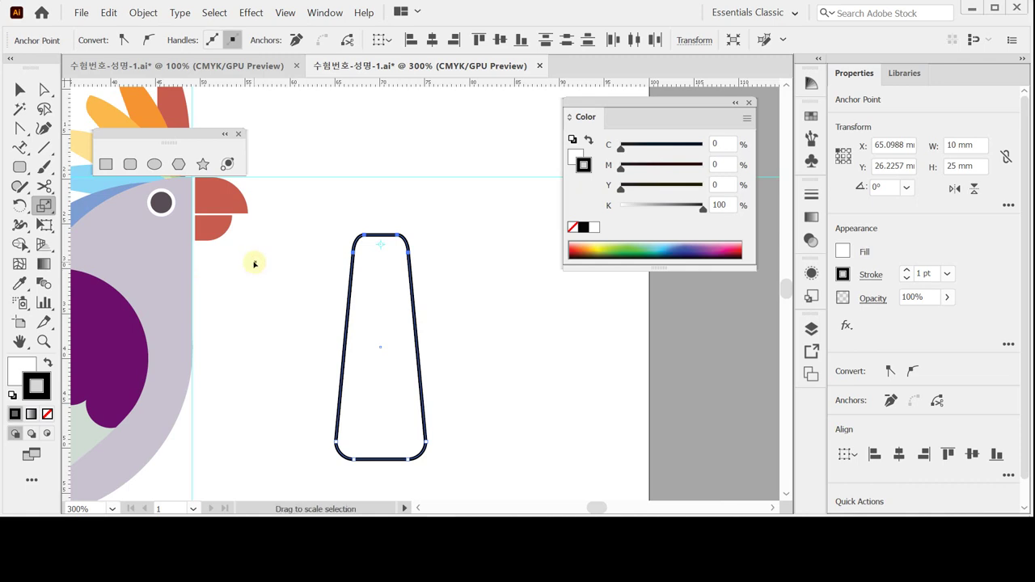
Step: Remove the tapered shape's stroke and fill it with C50 M30 Y0 K0
{"action": "left_click", "coordinate": [573, 227]}
{"action": "key", "text": "x"}
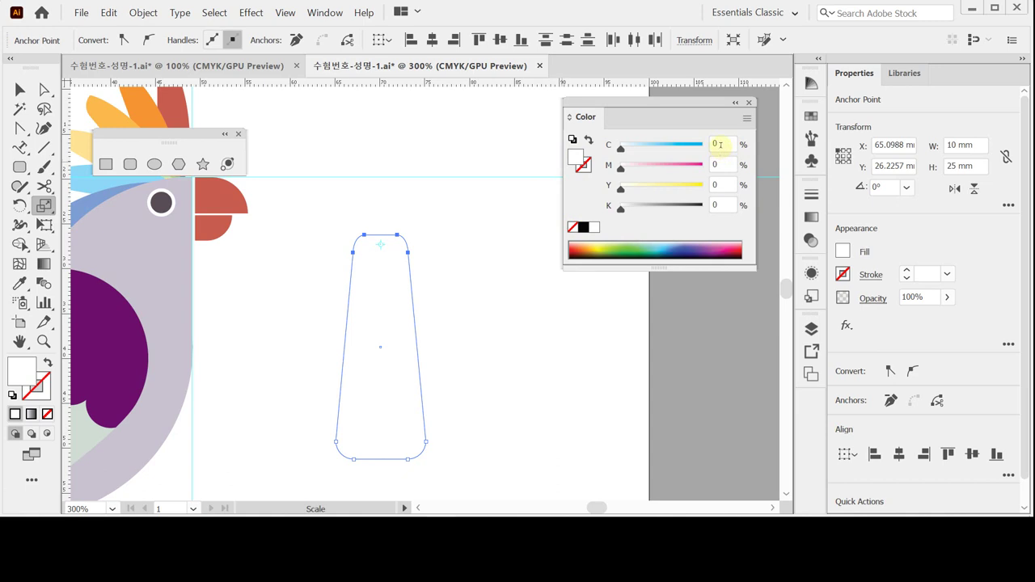
{"action": "left_click", "coordinate": [720, 143]}
{"action": "type", "text": "50"}
{"action": "key", "text": "Tab"}
{"action": "type", "text": "3"}
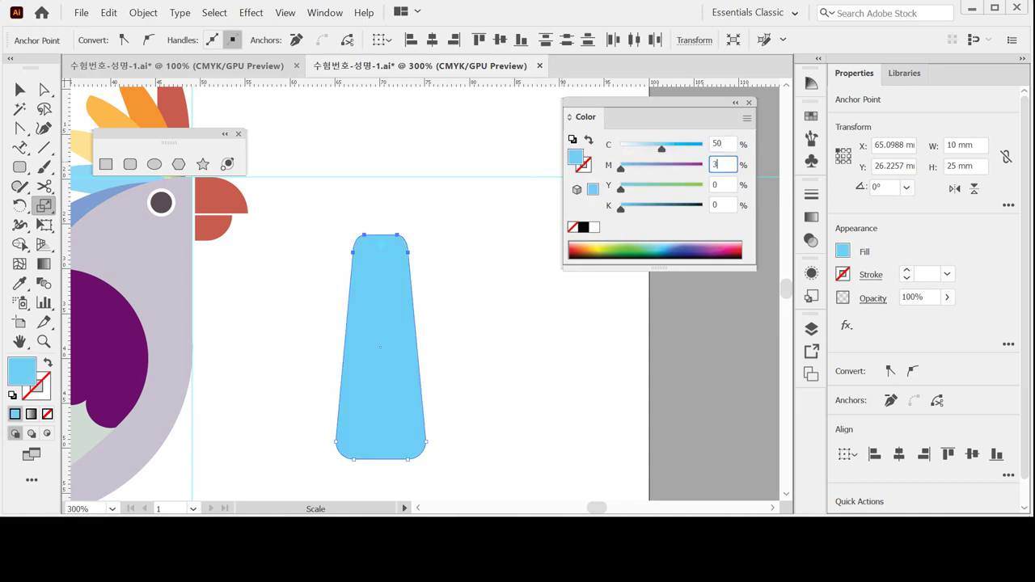
{"action": "key", "text": "Return"}
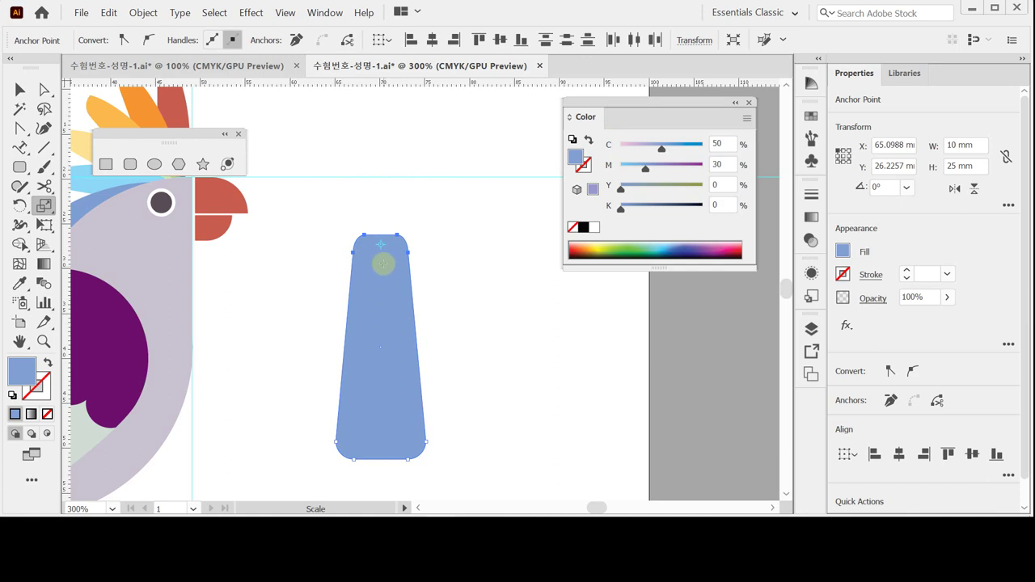
Step: Draw a narrow upright ellipse about 1.9 × 4 mm near the lower end of the tapered blue shape
{"action": "left_click", "coordinate": [154, 164]}
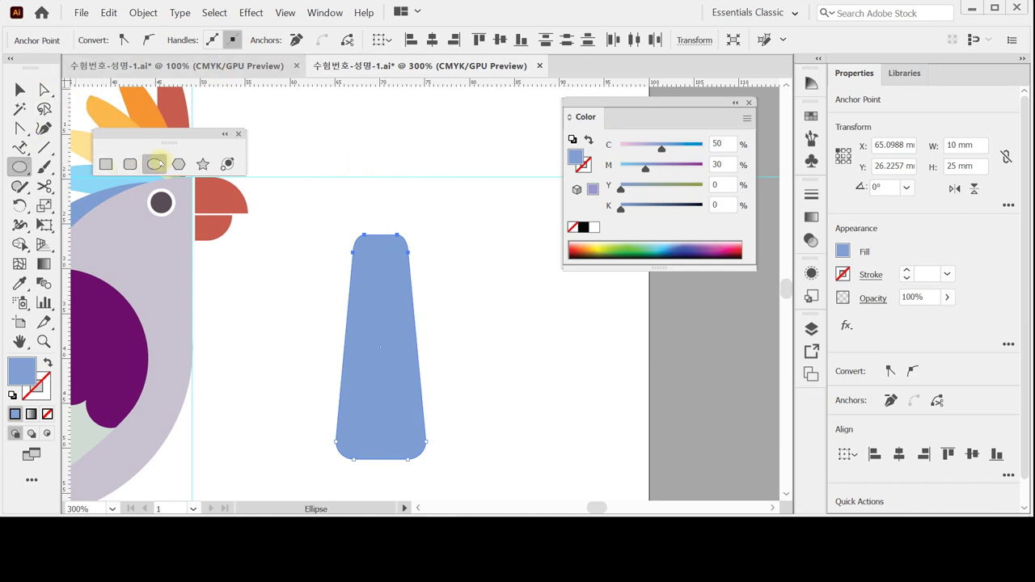
{"action": "left_click", "coordinate": [394, 406]}
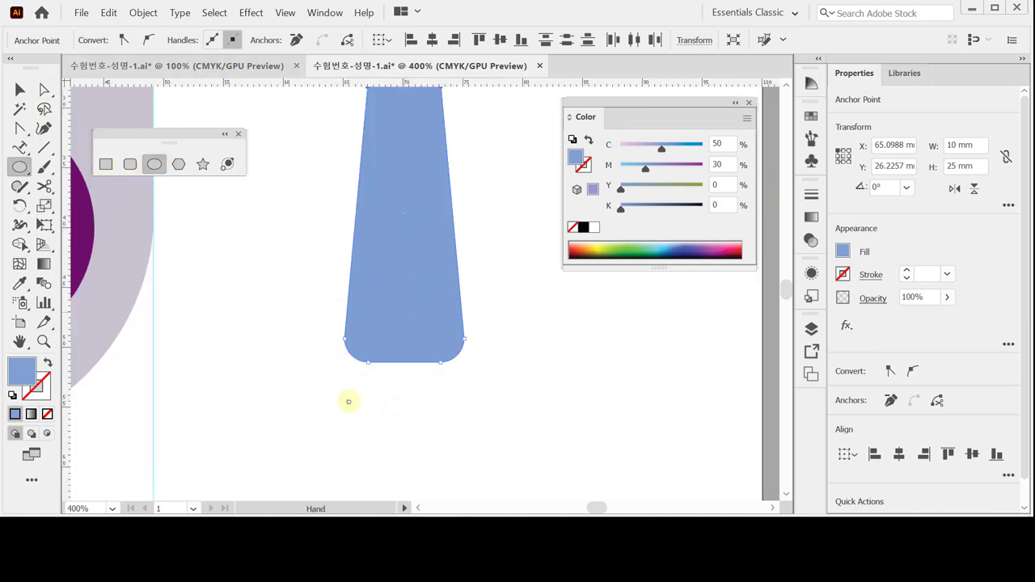
{"action": "left_click_drag", "start_coordinate": [347, 400], "coordinate": [333, 403]}
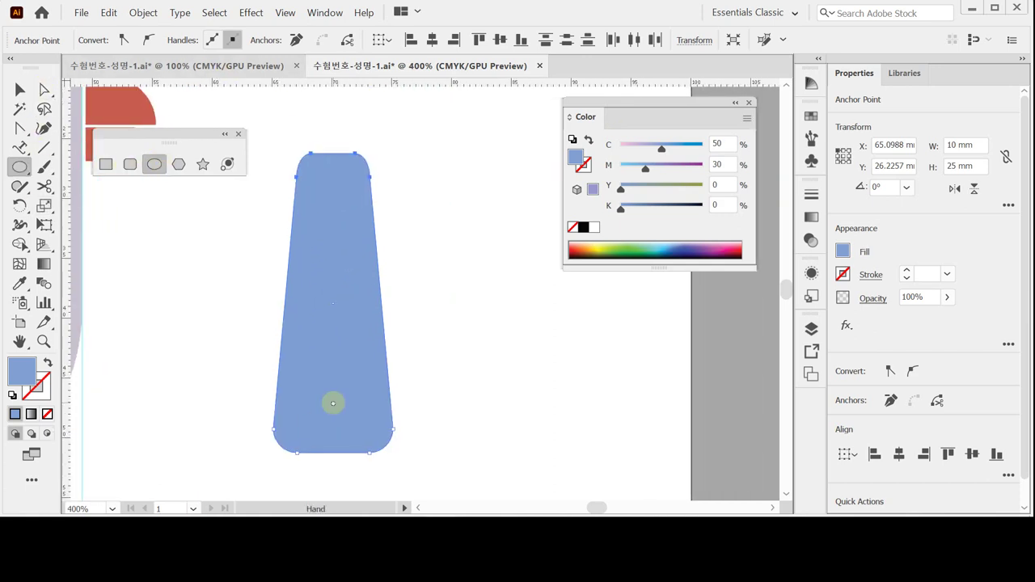
{"action": "left_click", "coordinate": [427, 389], "text": "ctrl"}
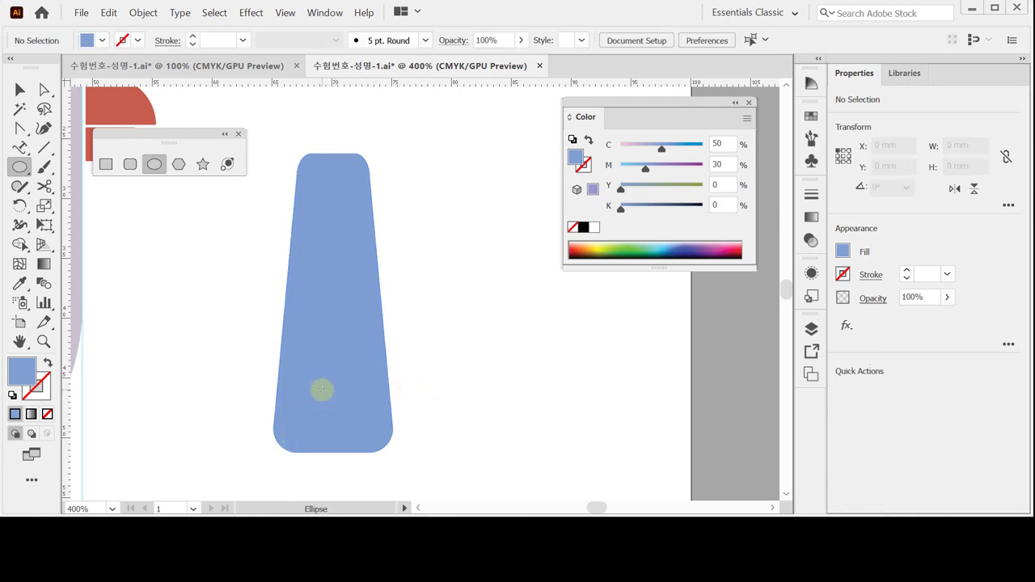
{"action": "left_click_drag", "start_coordinate": [321, 390], "coordinate": [343, 434]}
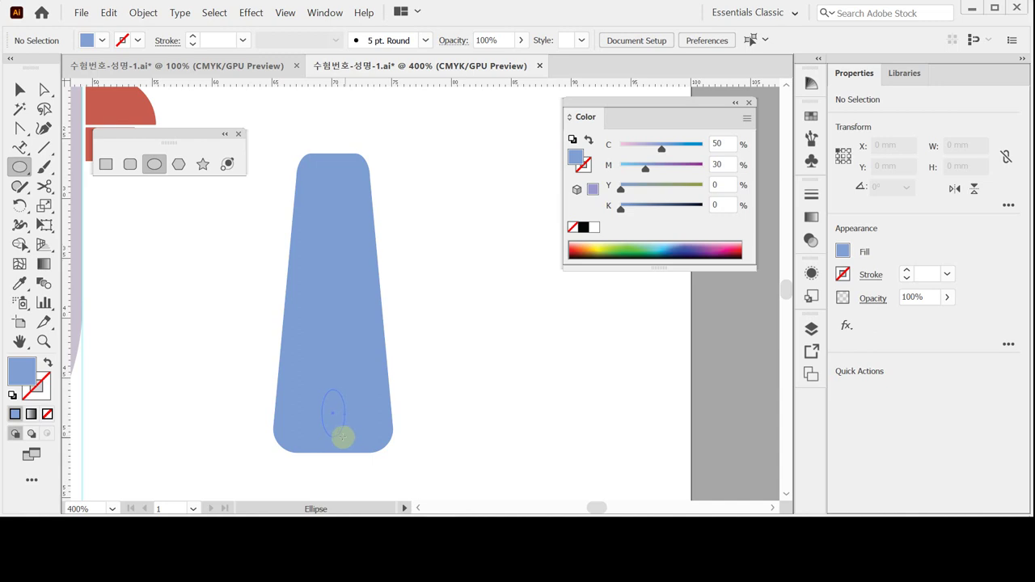
{"action": "left_click_drag", "start_coordinate": [342, 436], "coordinate": [331, 406]}
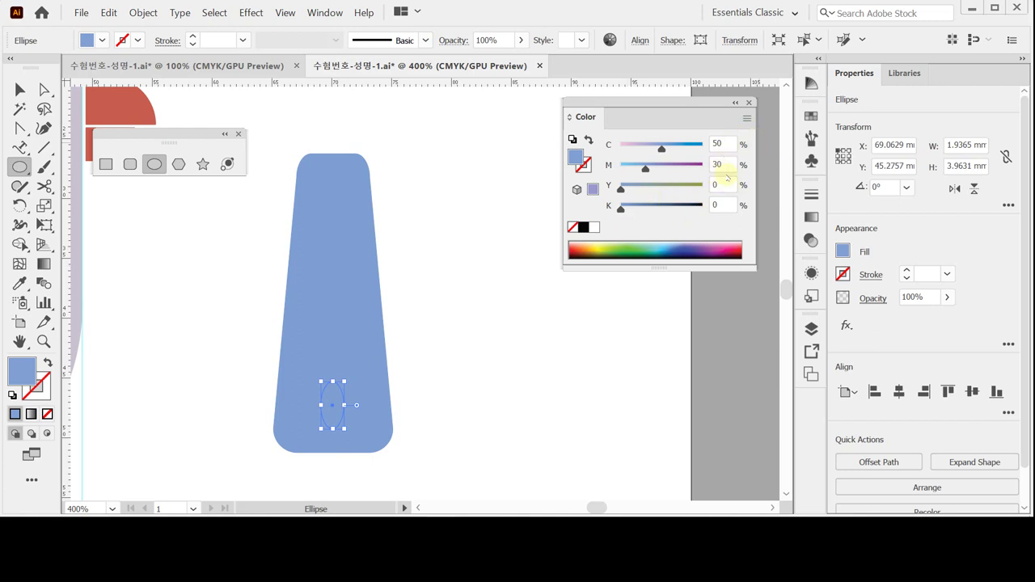
Step: Fill the small ellipse with C50 M100 Y0 K30
{"action": "double_click", "coordinate": [726, 166]}
{"action": "type", "text": "100"}
{"action": "key", "text": "Tab"}
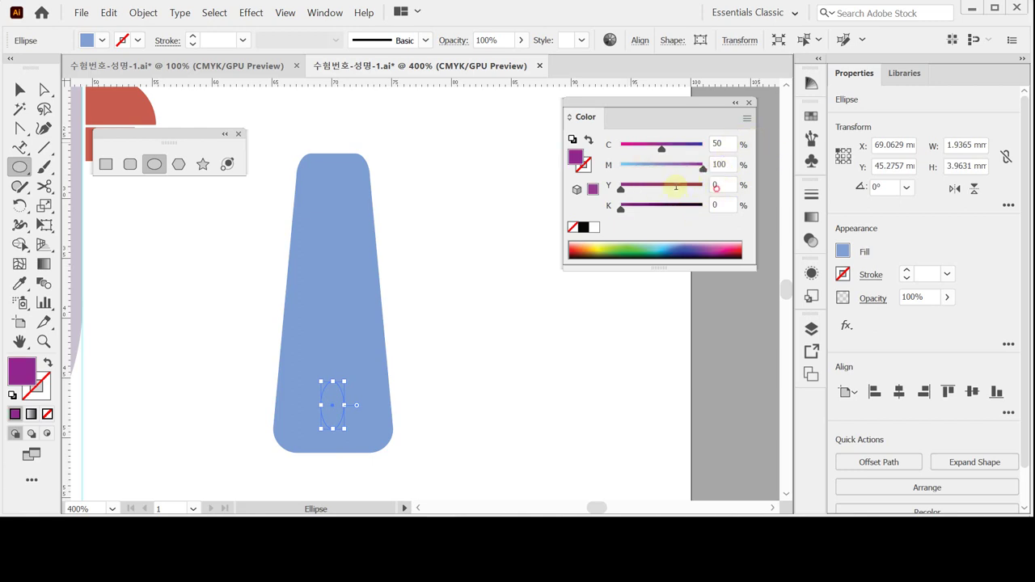
{"action": "key", "text": "Tab"}
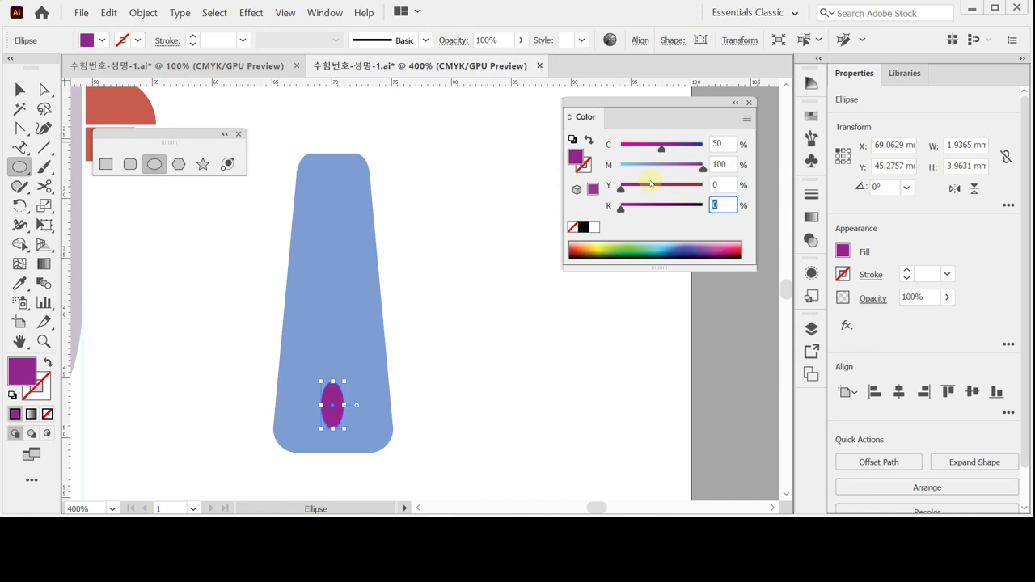
{"action": "type", "text": "30"}
{"action": "key", "text": "Return"}
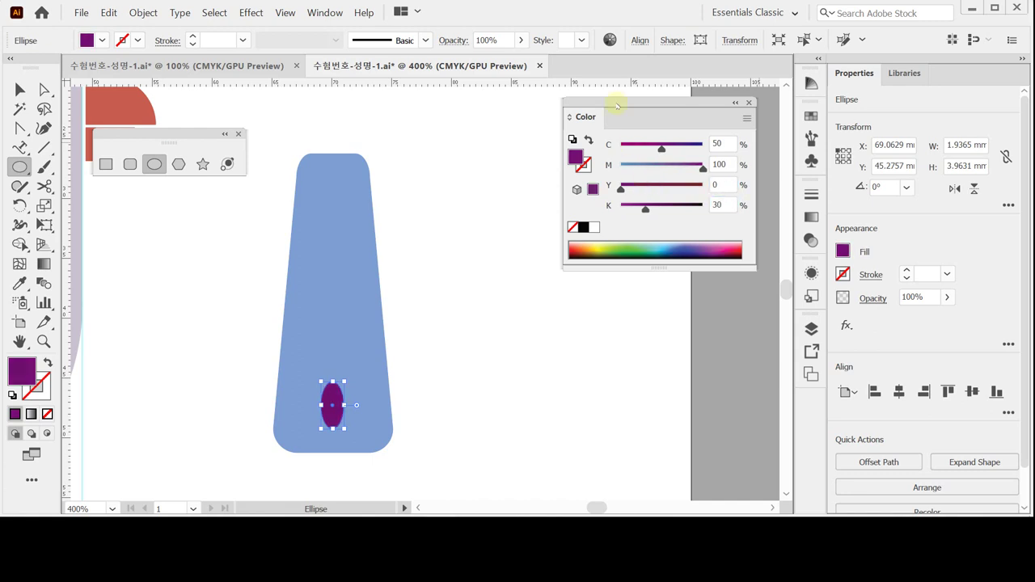
{"action": "key", "text": "ctrl"}
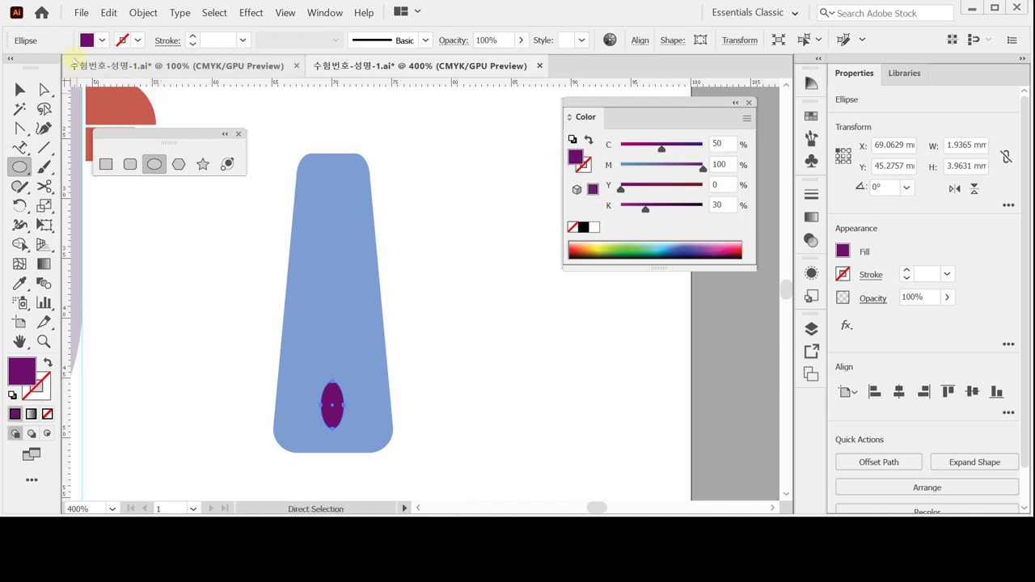
Step: Align the ellipse and the tapered blue shape to each other on their horizontal centres
{"action": "left_click", "coordinate": [18, 89]}
{"action": "left_click_drag", "start_coordinate": [291, 135], "coordinate": [399, 443]}
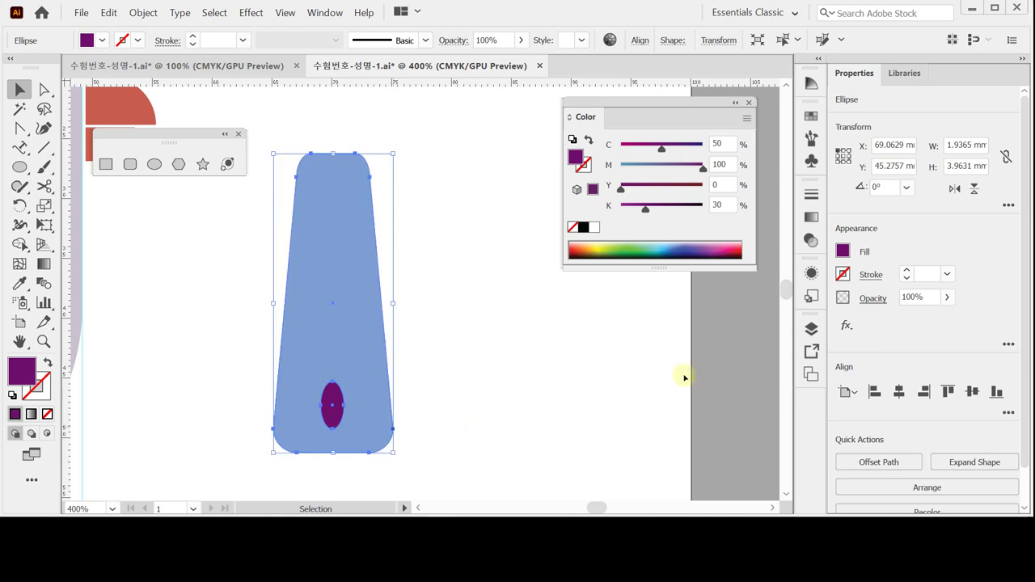
{"action": "left_click", "coordinate": [898, 393]}
{"action": "left_click", "coordinate": [437, 368]}
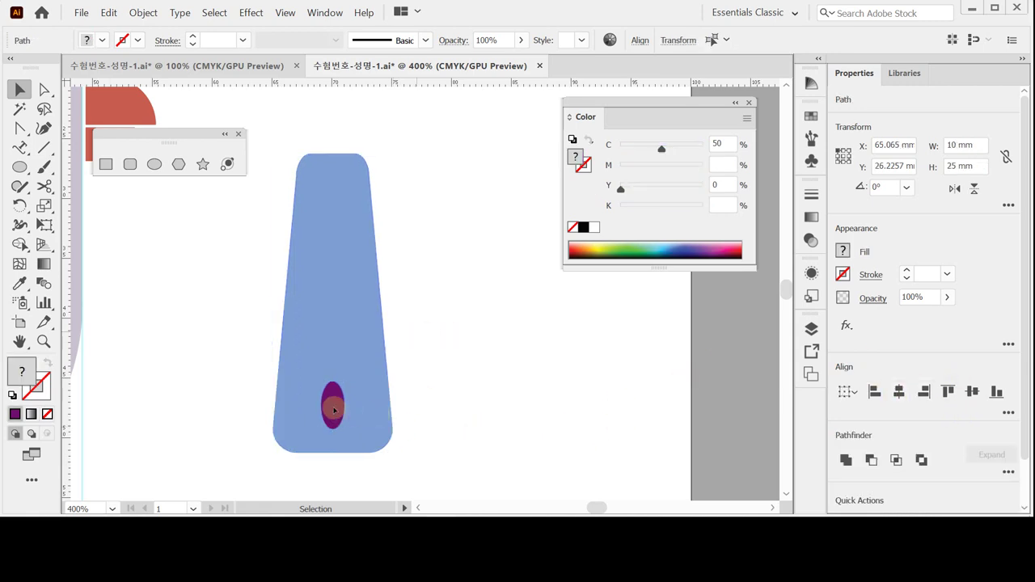
Step: Stretch the ellipse's top anchor up to the blue shape's upper edge, about 22.9 mm in total height, and convert it to a sharp corner
{"action": "left_click", "coordinate": [331, 406]}
{"action": "left_click", "coordinate": [45, 89]}
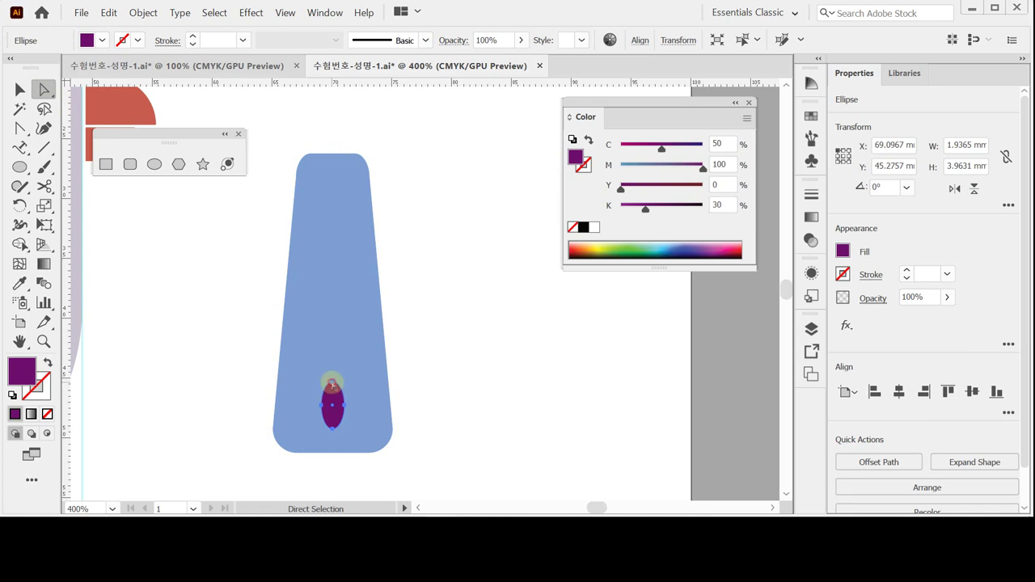
{"action": "left_click", "coordinate": [331, 382]}
{"action": "left_click_drag", "start_coordinate": [333, 384], "coordinate": [330, 155]}
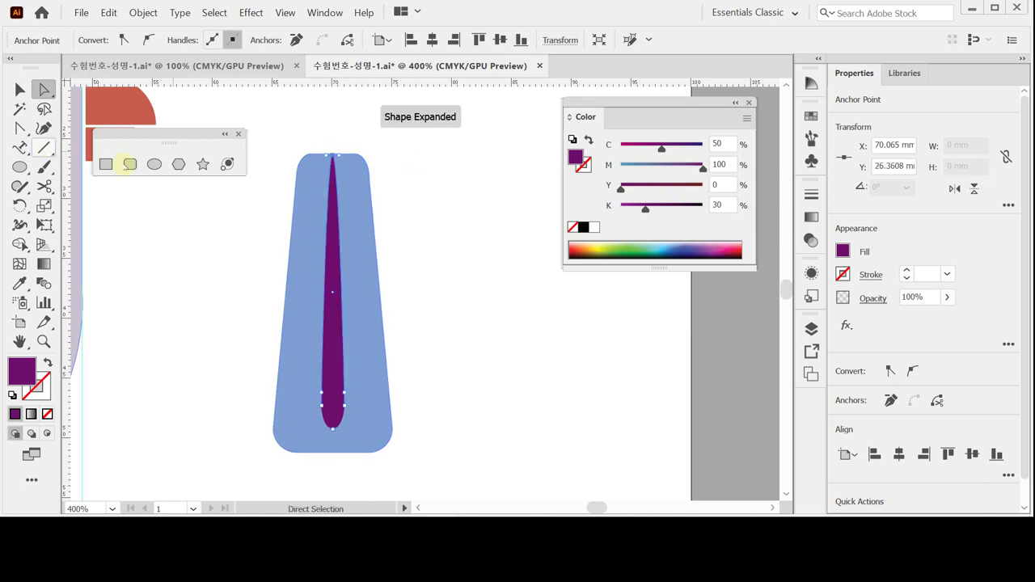
{"action": "left_click", "coordinate": [19, 128]}
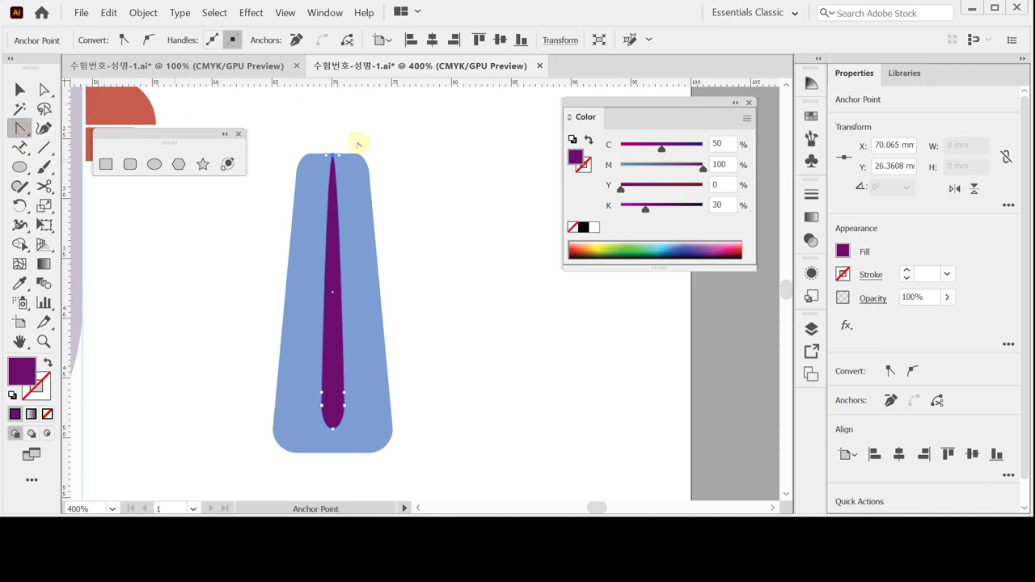
{"action": "left_click", "coordinate": [333, 154]}
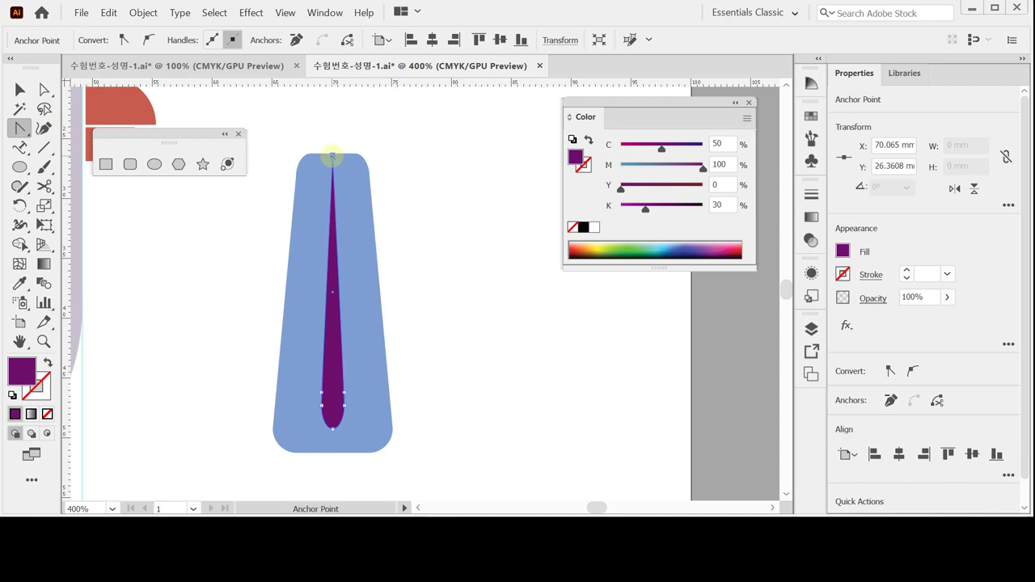
{"action": "left_click", "coordinate": [20, 89]}
{"action": "left_click", "coordinate": [423, 361]}
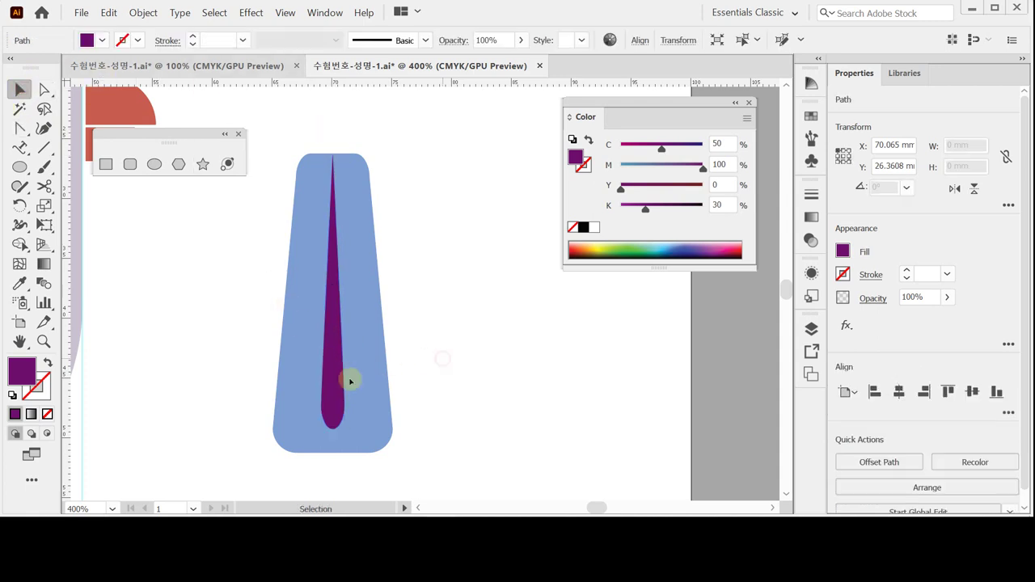
Step: Place a copy of the purple spike about 2.2 mm to its left and rotate the copy about 4° clockwise
{"action": "left_click", "coordinate": [340, 384]}
{"action": "left_click", "coordinate": [339, 380]}
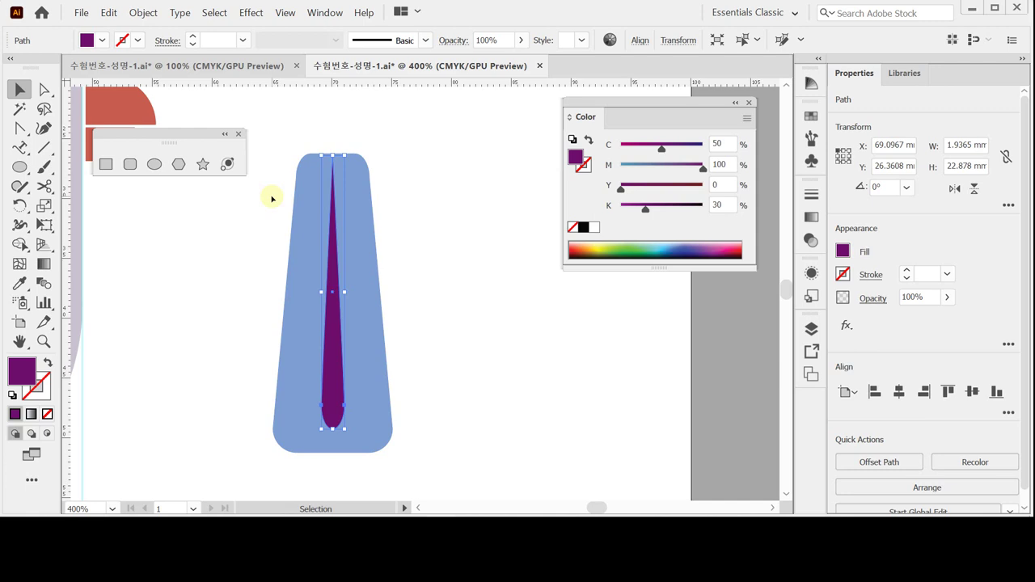
{"action": "left_click", "coordinate": [333, 370]}
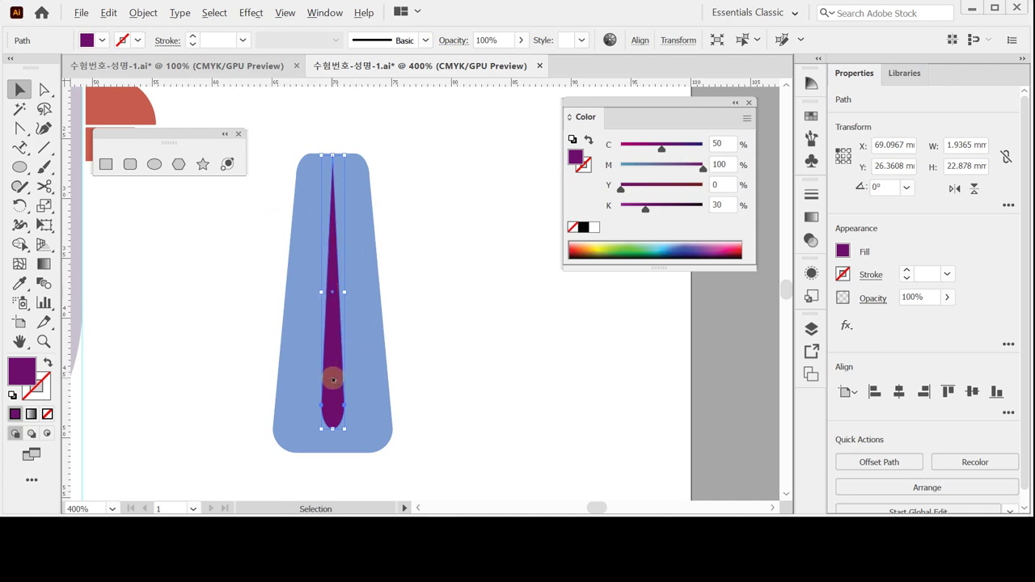
{"action": "left_click_drag", "start_coordinate": [333, 378], "coordinate": [304, 377]}
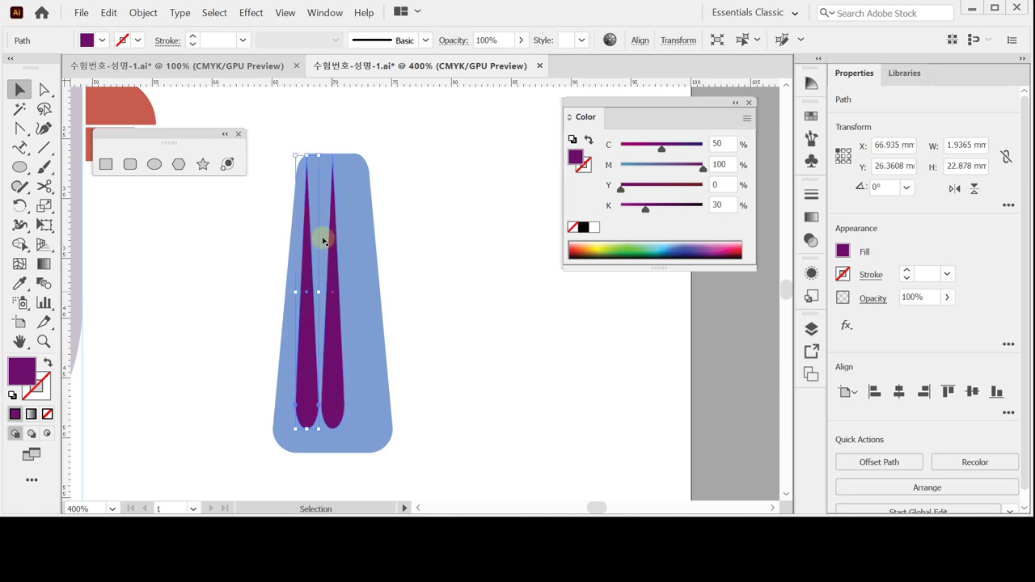
{"action": "left_click_drag", "start_coordinate": [293, 150], "coordinate": [301, 145]}
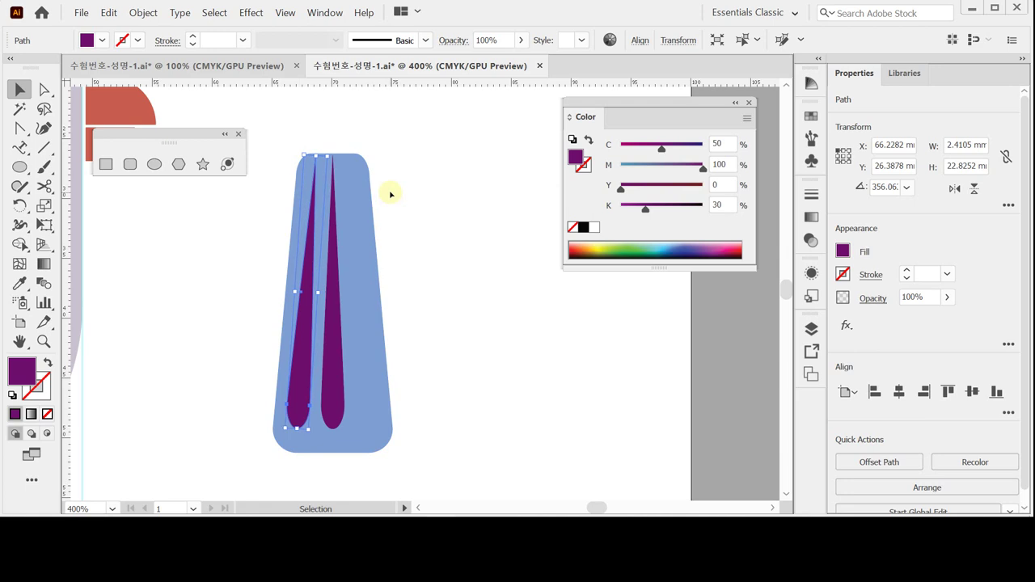
Step: Reflect a copy of the tilted spike across a vertical axis through the middle spike's tip
{"action": "left_click", "coordinate": [20, 206]}
{"action": "left_click_drag", "start_coordinate": [20, 205], "coordinate": [61, 224]}
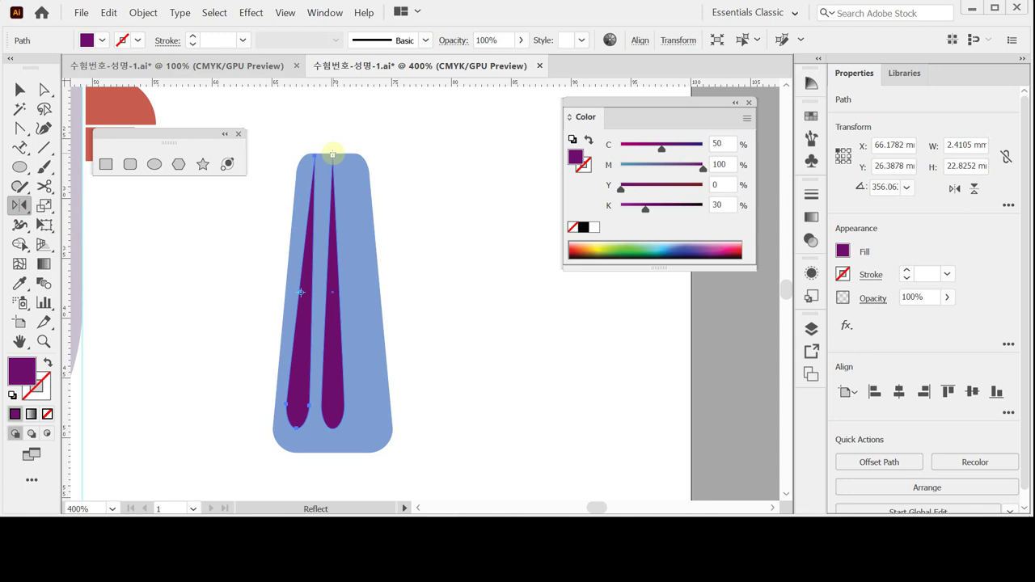
{"action": "left_click", "coordinate": [333, 154], "text": "alt"}
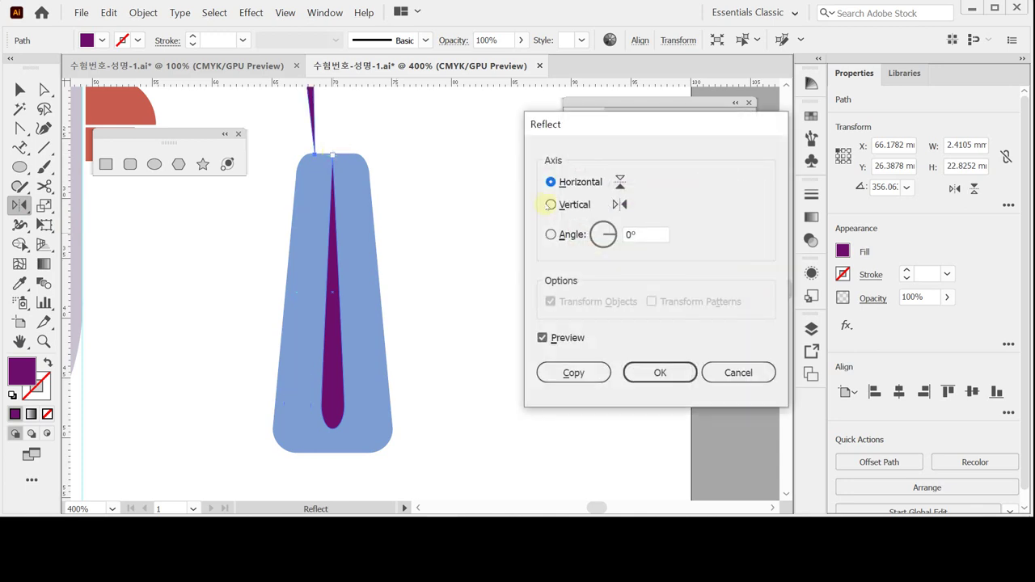
{"action": "left_click", "coordinate": [550, 205]}
{"action": "left_click", "coordinate": [591, 372]}
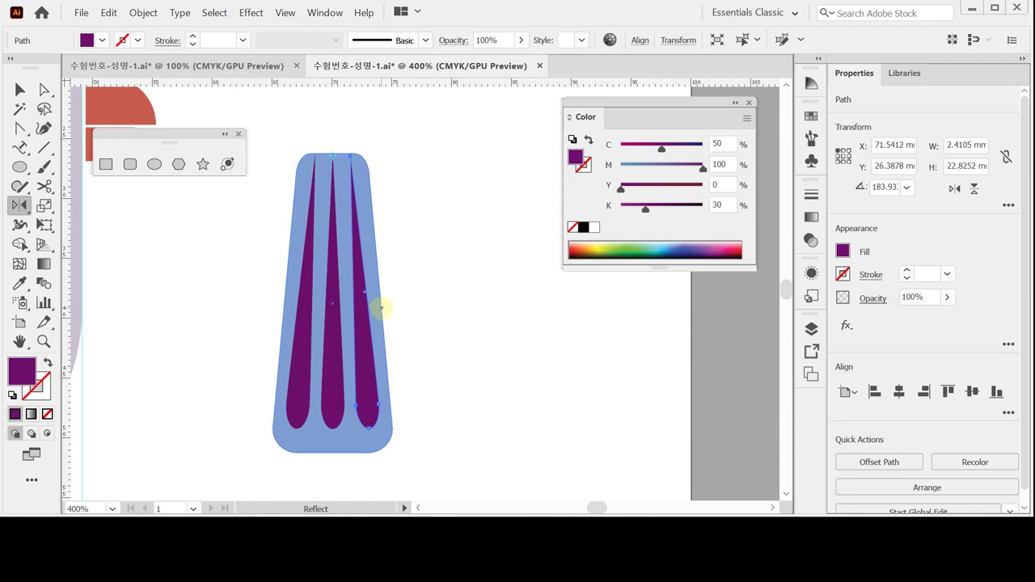
Step: Fill the middle spike with C0 M70 Y60 K20
{"action": "key", "text": "v"}
{"action": "left_click", "coordinate": [352, 404]}
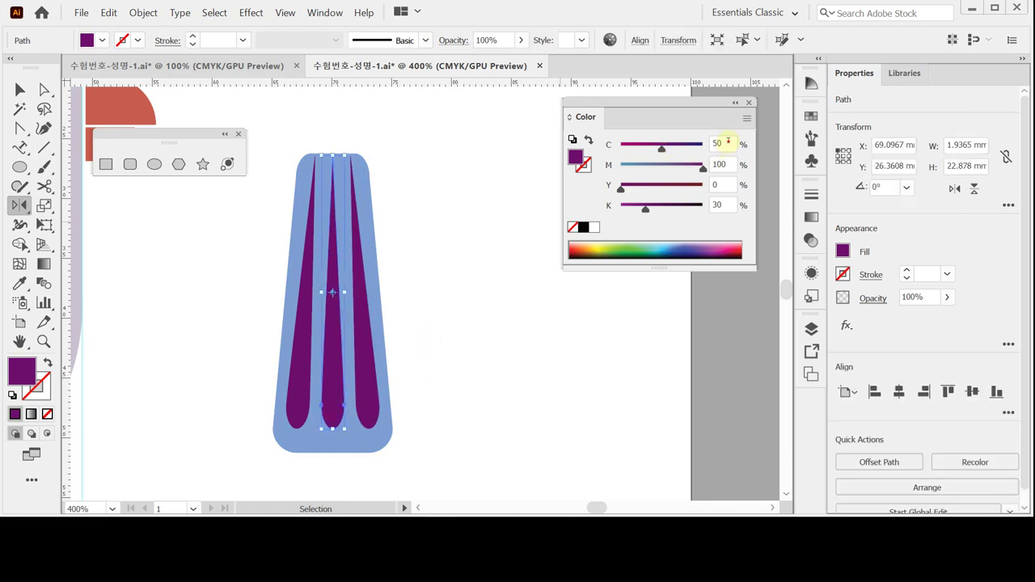
{"action": "left_click_drag", "start_coordinate": [727, 142], "coordinate": [711, 143]}
{"action": "type", "text": "0"}
{"action": "key", "text": "Tab"}
{"action": "type", "text": "70"}
{"action": "key", "text": "Tab"}
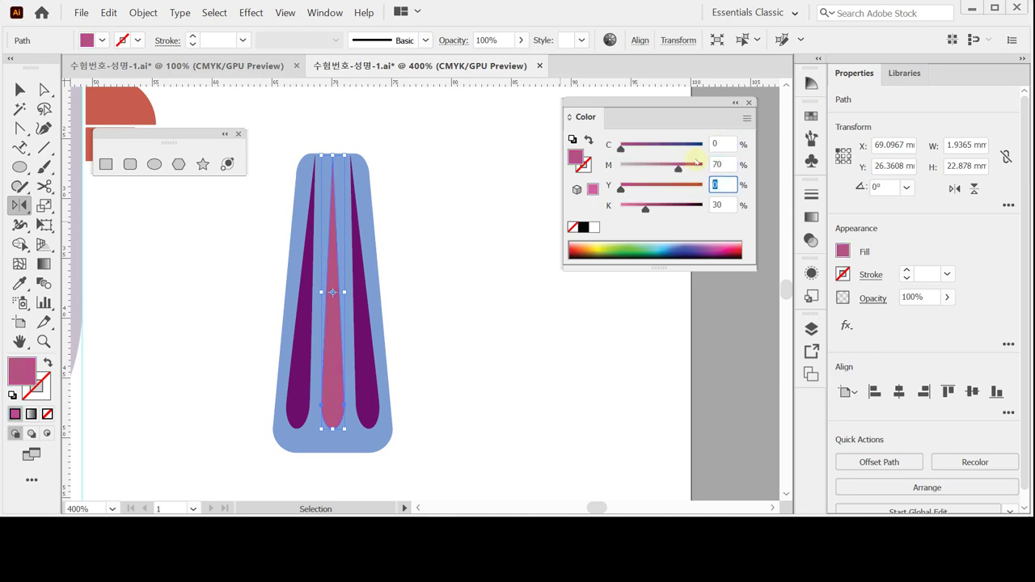
{"action": "type", "text": "60"}
{"action": "key", "text": "Tab"}
{"action": "type", "text": "20"}
{"action": "key", "text": "Tab"}
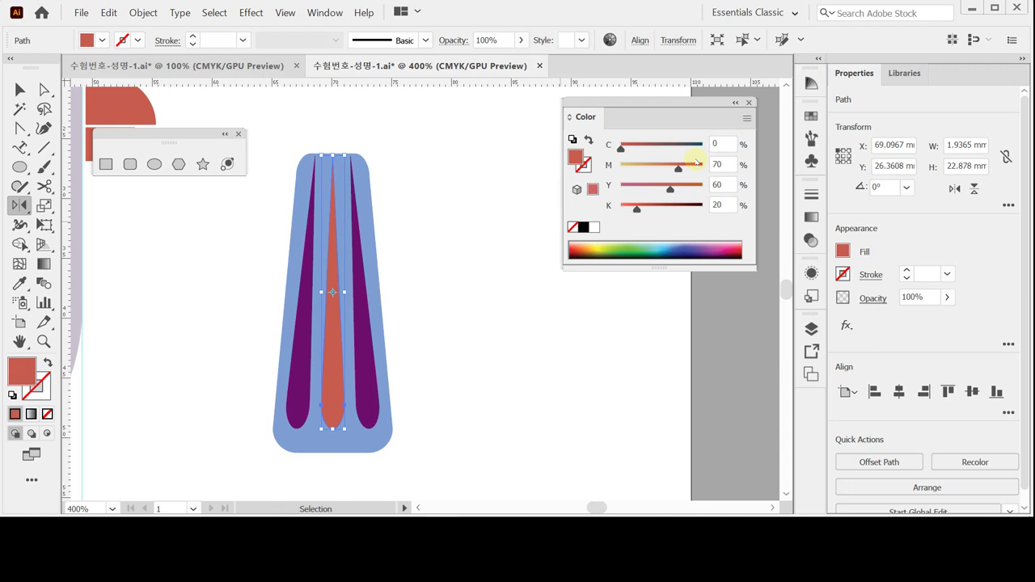
Step: Fill the right spike with C0 M30 Y80 K0
{"action": "left_click", "coordinate": [366, 401]}
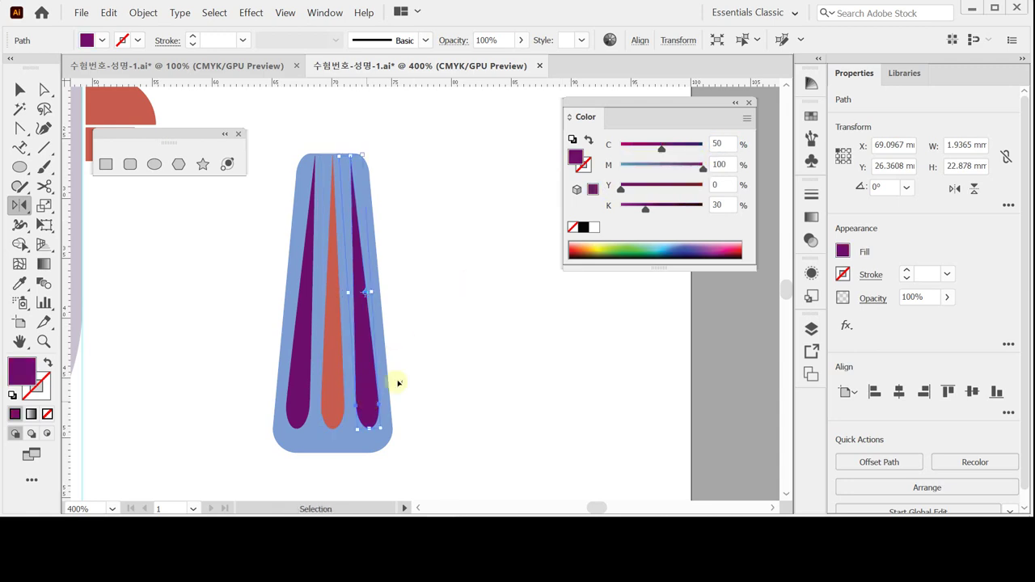
{"action": "double_click", "coordinate": [726, 144]}
{"action": "type", "text": "0"}
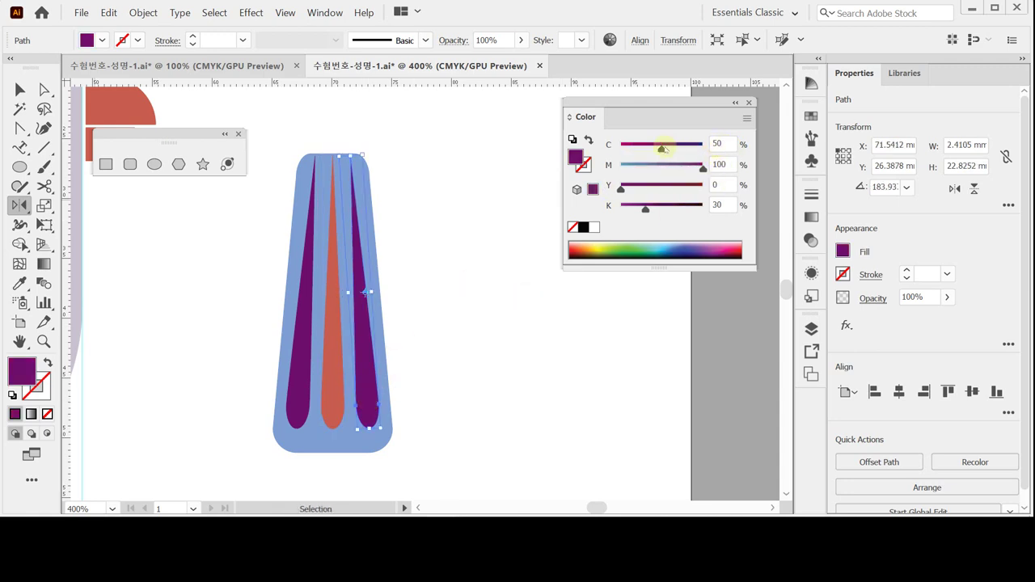
{"action": "key", "text": "Tab"}
{"action": "double_click", "coordinate": [727, 164]}
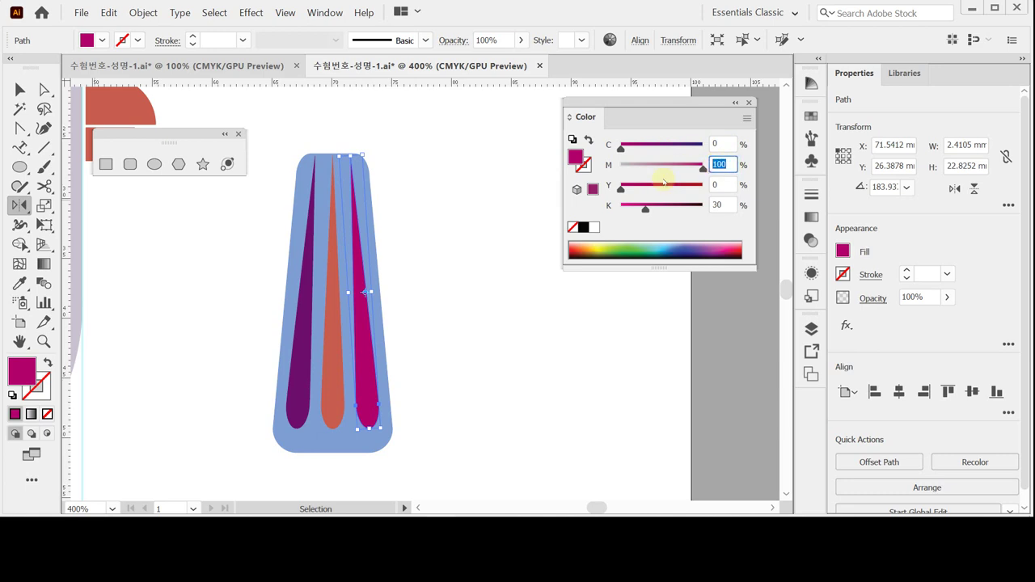
{"action": "type", "text": "30"}
{"action": "key", "text": "Tab"}
{"action": "type", "text": "8"}
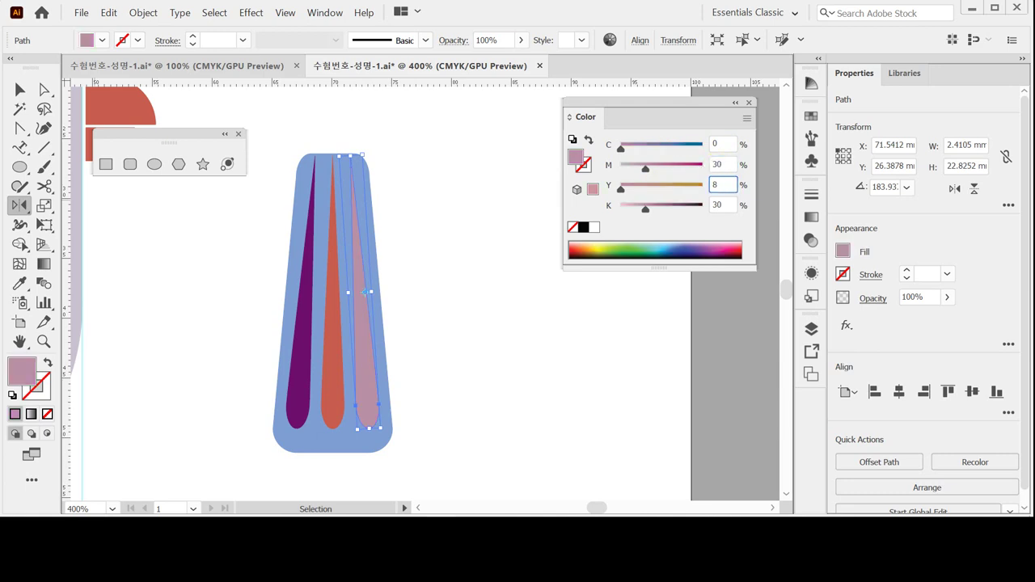
{"action": "type", "text": "0"}
{"action": "key", "text": "Tab"}
{"action": "type", "text": "0"}
{"action": "key", "text": "Tab"}
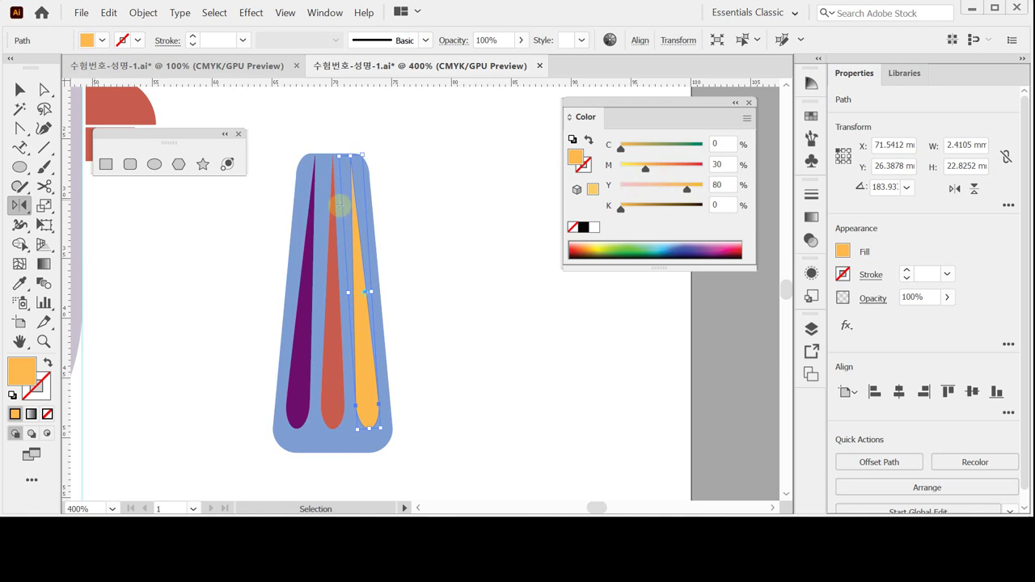
Step: Select the tapered blue shape with its three spikes and move it over the parrot's lower wing as a tail
{"action": "left_click", "coordinate": [18, 88]}
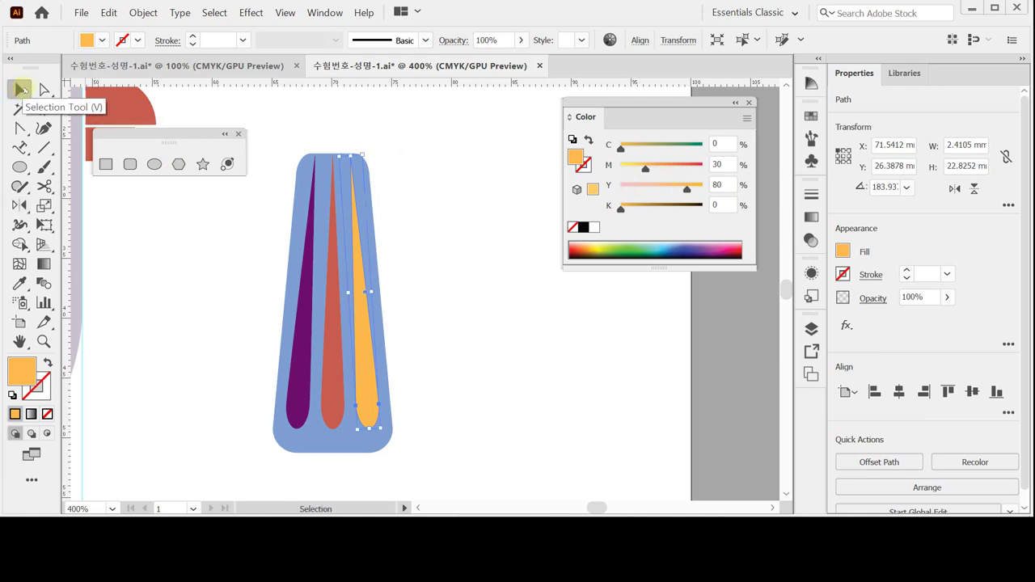
{"action": "left_click", "coordinate": [440, 318]}
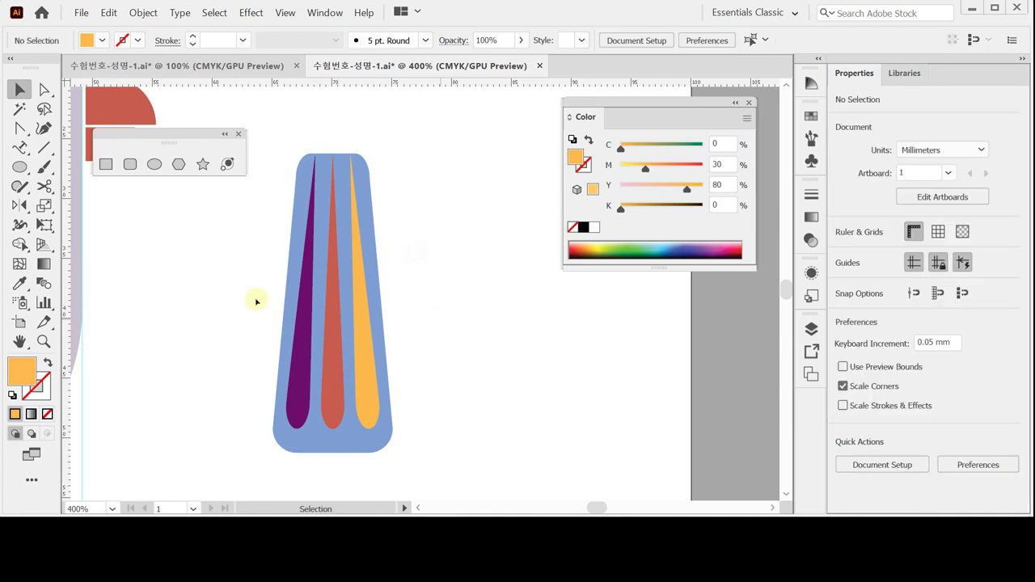
{"action": "left_click_drag", "start_coordinate": [259, 261], "coordinate": [418, 324]}
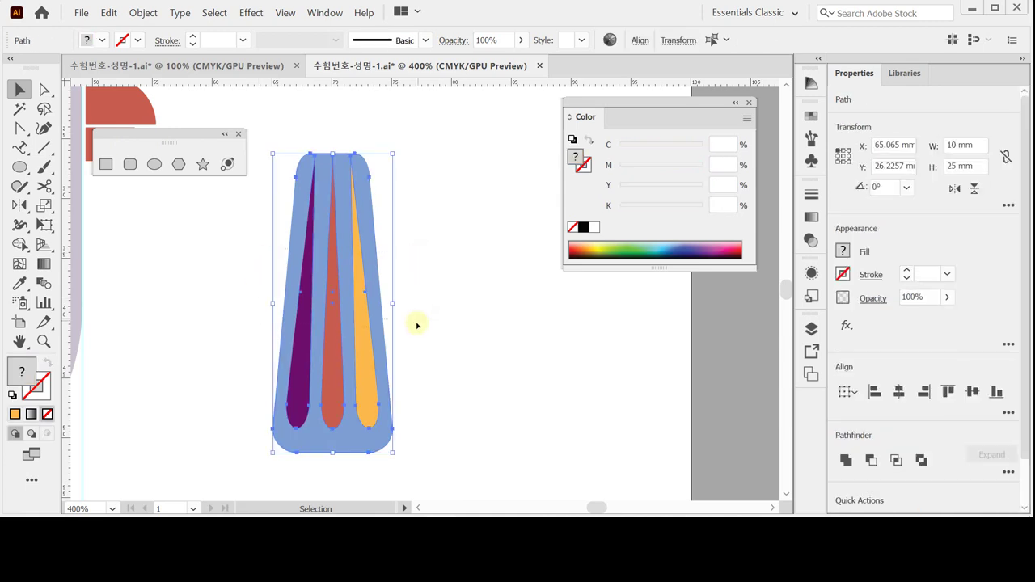
{"action": "key", "text": "space"}
{"action": "left_click_drag", "start_coordinate": [326, 381], "coordinate": [442, 267]}
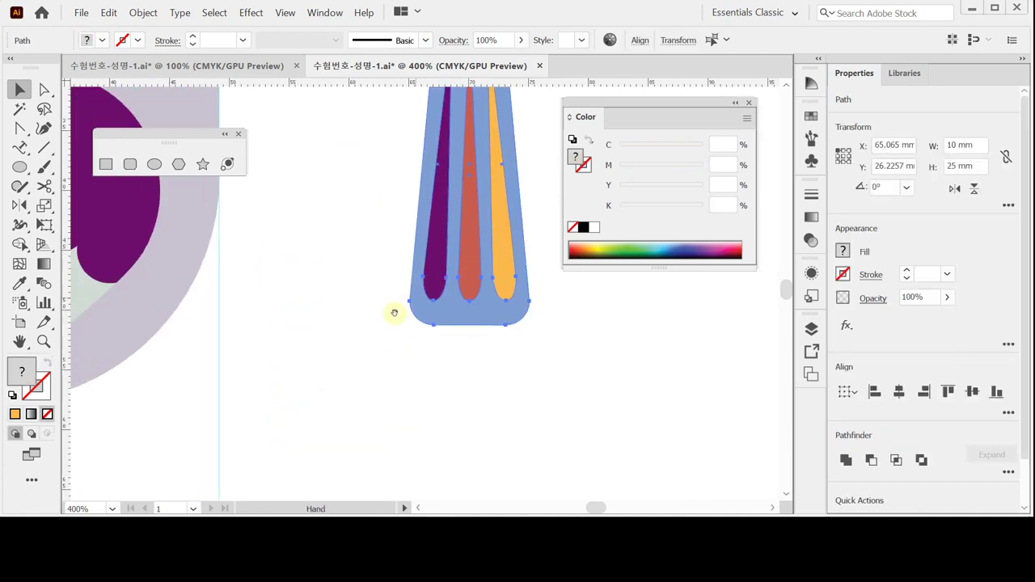
{"action": "key", "text": "ctrl+minus"}
{"action": "key", "text": "ctrl"}
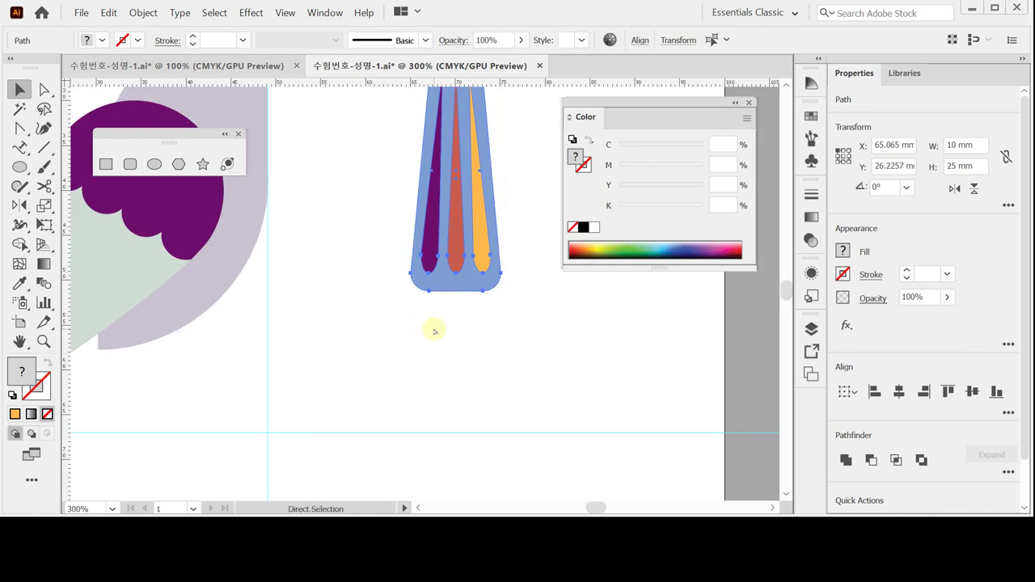
{"action": "key", "text": "ctrl+minus"}
{"action": "key", "text": "ctrl+minus"}
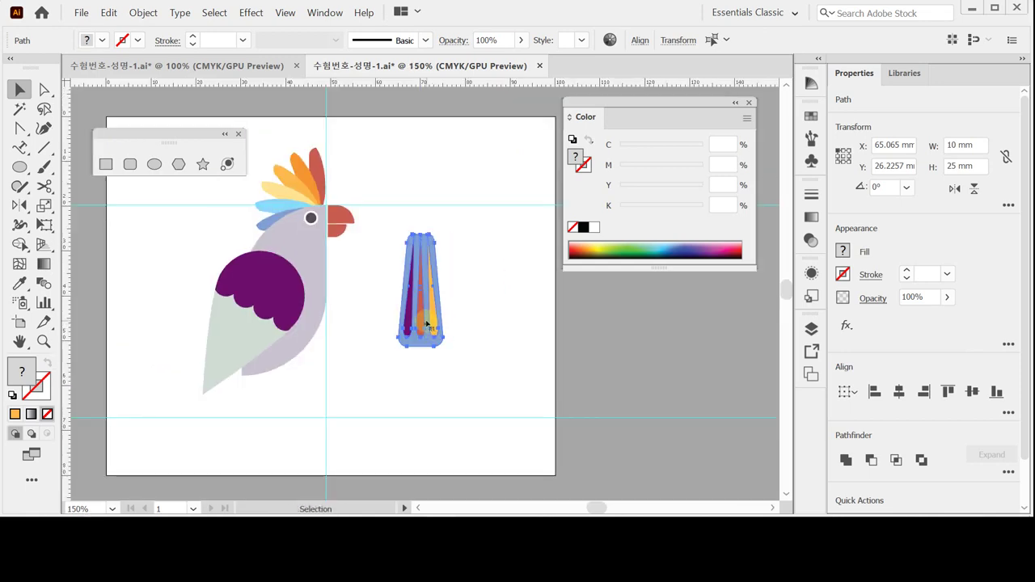
{"action": "left_click_drag", "start_coordinate": [424, 318], "coordinate": [241, 420]}
Step: Send the selected tail shapes behind the pale green wing while keeping them in front of the lavender body
{"action": "key", "text": "ctrl+space"}
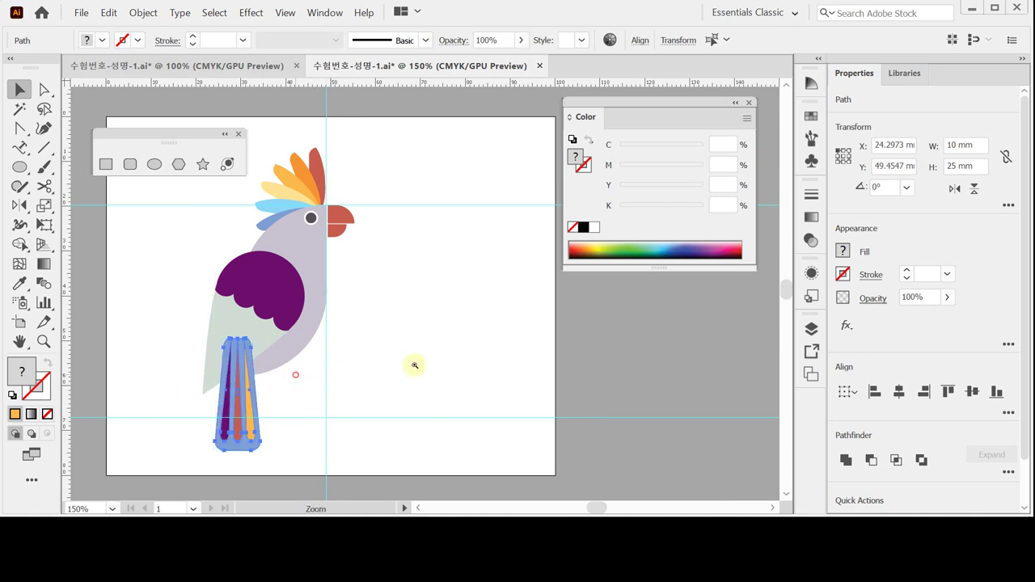
{"action": "left_click", "coordinate": [416, 363]}
{"action": "left_click", "coordinate": [409, 307]}
{"action": "left_click", "coordinate": [408, 307]}
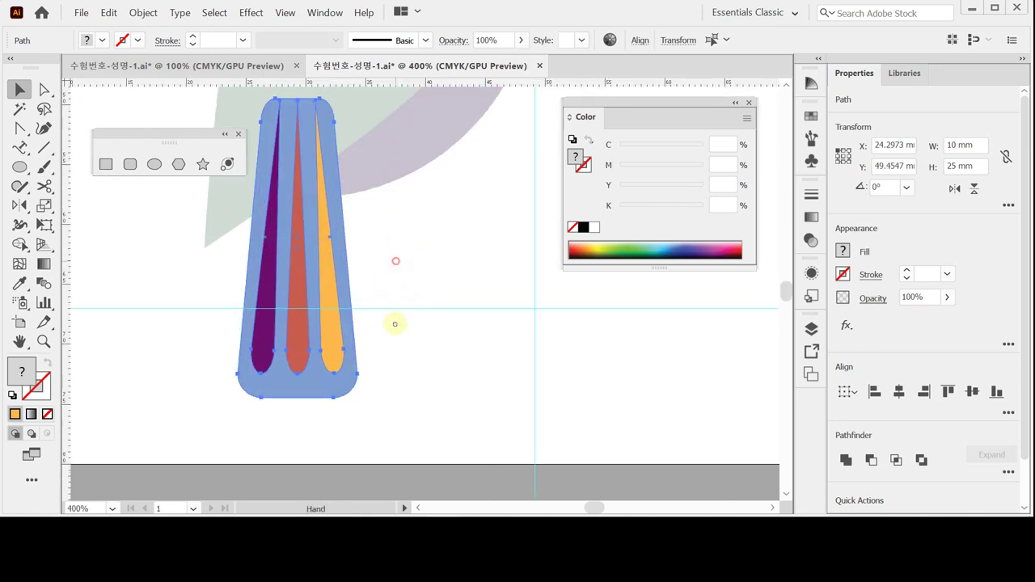
{"action": "scroll", "coordinate": [395, 332], "scroll_direction": "up", "scroll_amount": 2}
{"action": "key", "text": "space"}
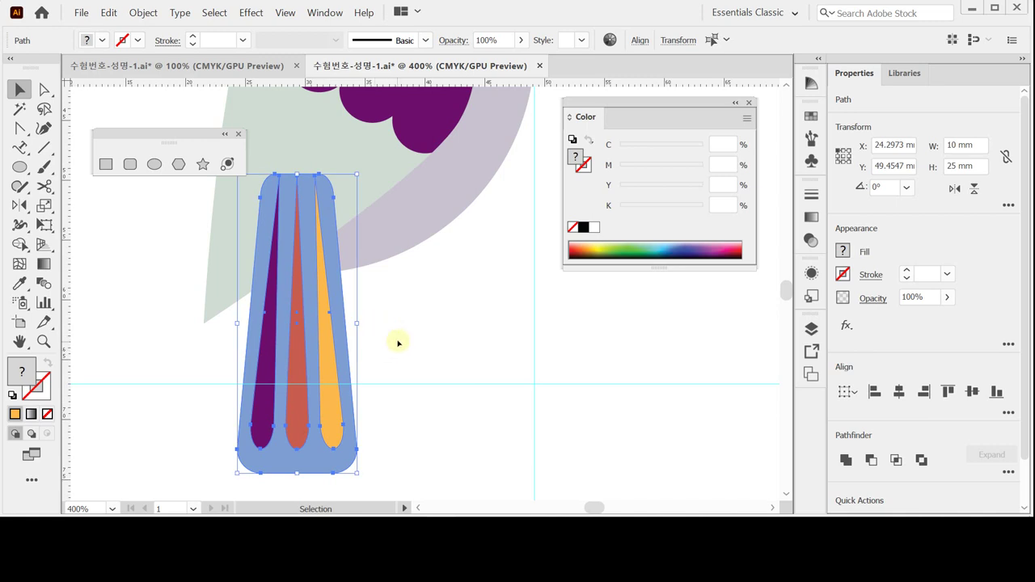
{"action": "key", "text": "ctrl"}
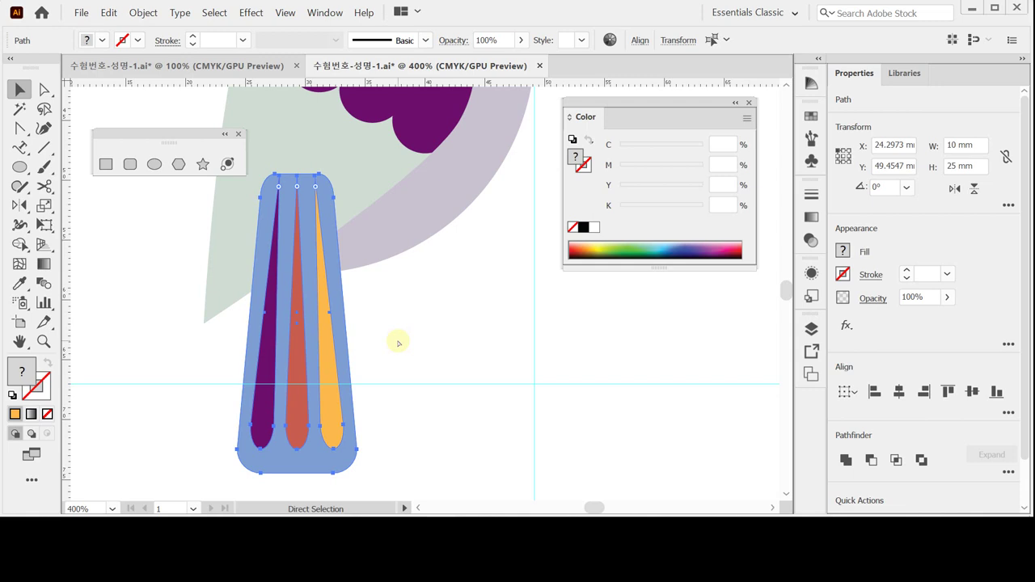
{"action": "key", "text": "ctrl"}
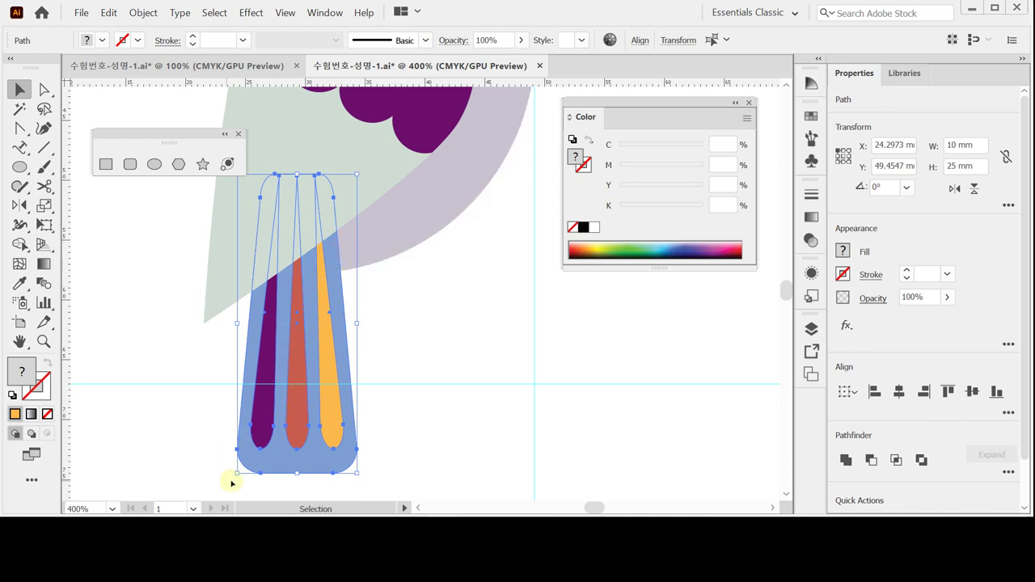
Step: Rotate the tail about 13° clockwise and move it about 3.3 mm left and 3.4 mm down under the wing tip
{"action": "left_click_drag", "start_coordinate": [235, 478], "coordinate": [201, 464]}
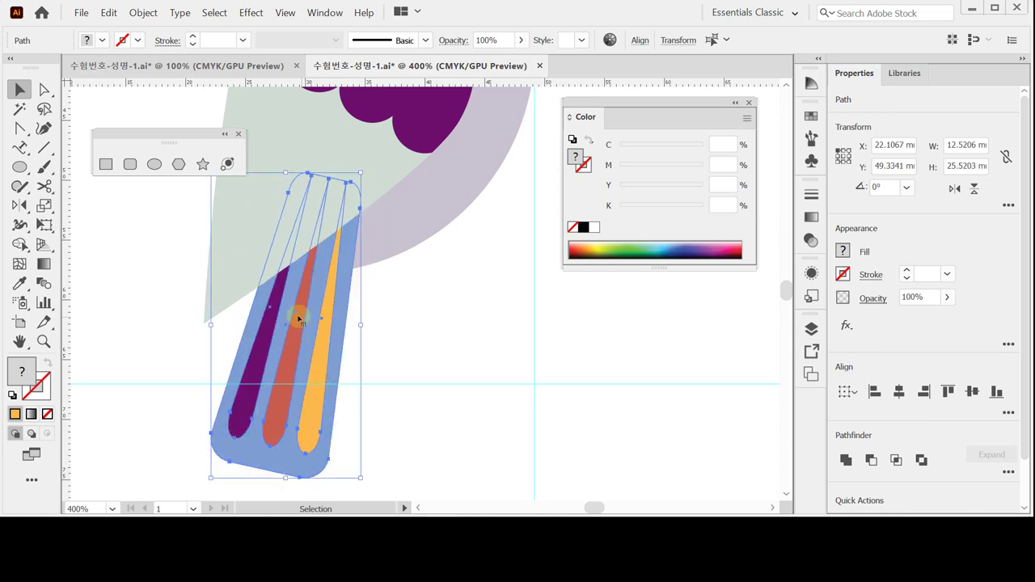
{"action": "left_click_drag", "start_coordinate": [298, 319], "coordinate": [266, 335]}
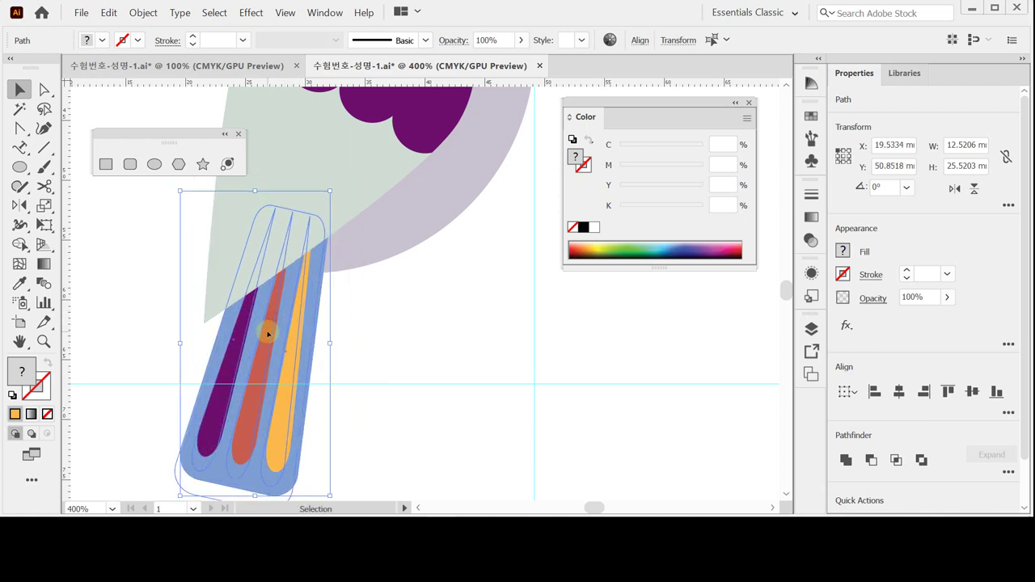
{"action": "scroll", "coordinate": [395, 365], "scroll_direction": "down", "scroll_amount": 3}
{"action": "scroll", "coordinate": [395, 365], "scroll_direction": "left", "scroll_amount": 1}
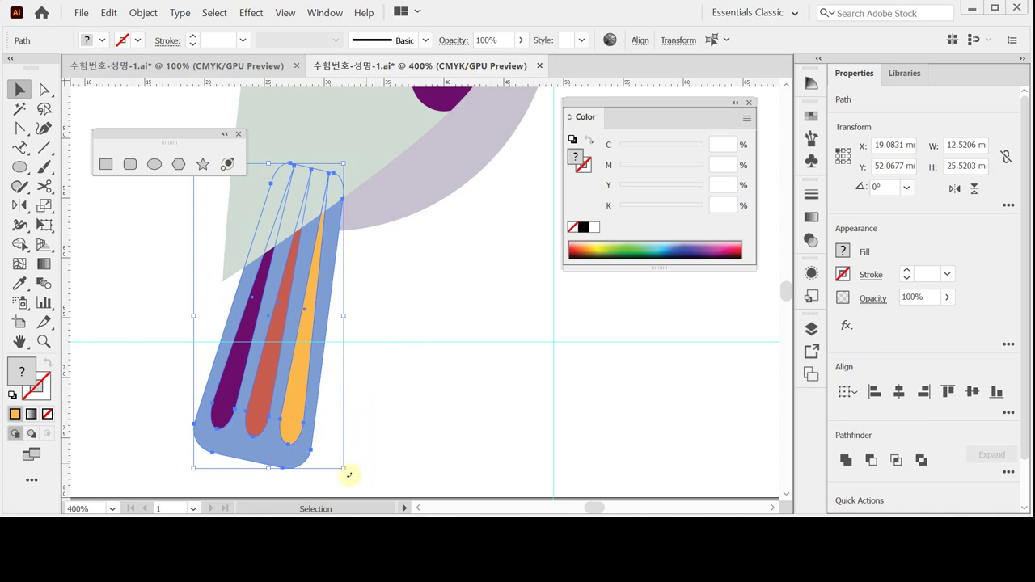
{"action": "left_click_drag", "start_coordinate": [304, 403], "coordinate": [297, 409]}
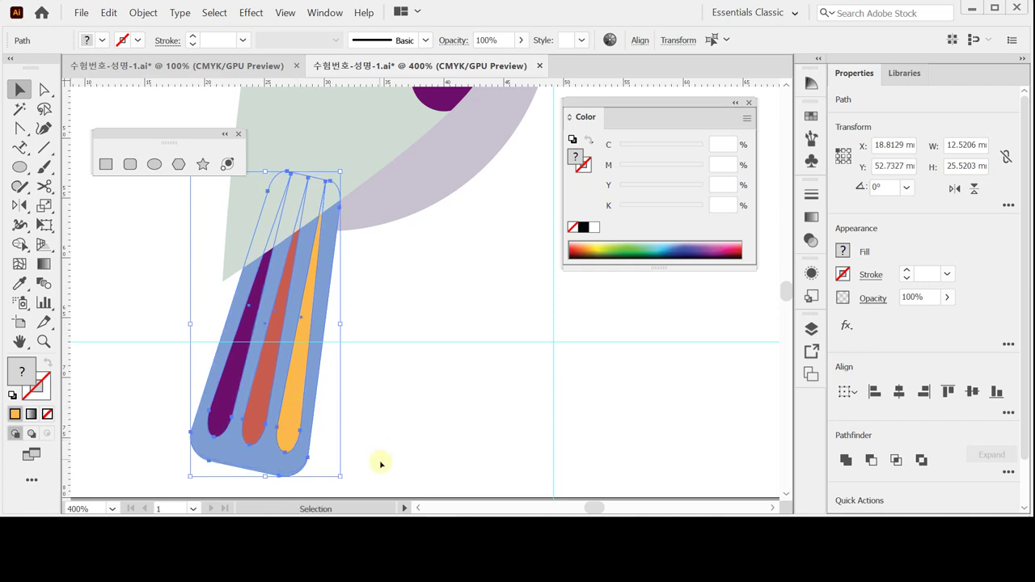
{"action": "scroll", "coordinate": [388, 462], "scroll_direction": "down", "scroll_amount": 1}
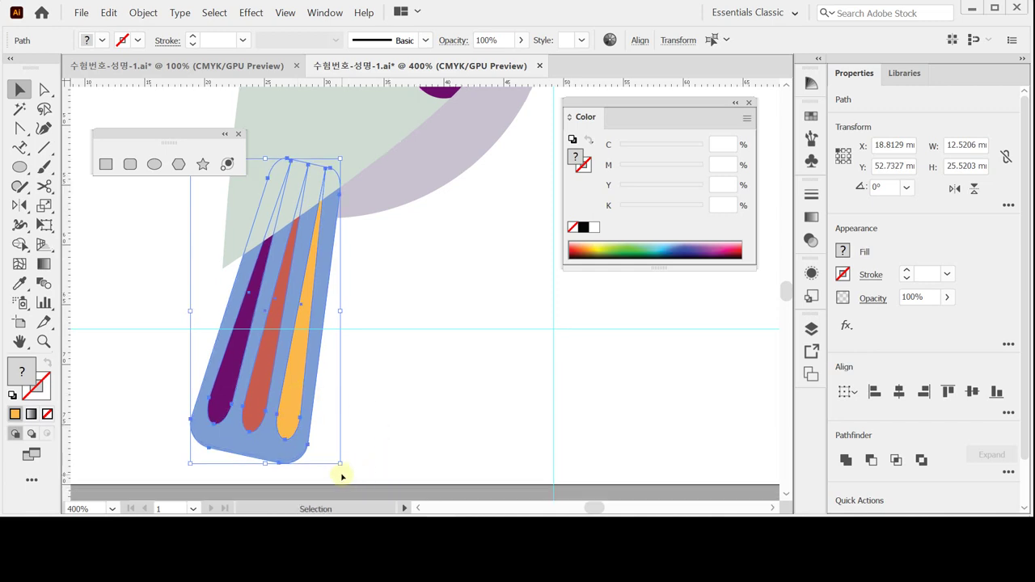
{"action": "left_click_drag", "start_coordinate": [345, 467], "coordinate": [344, 469]}
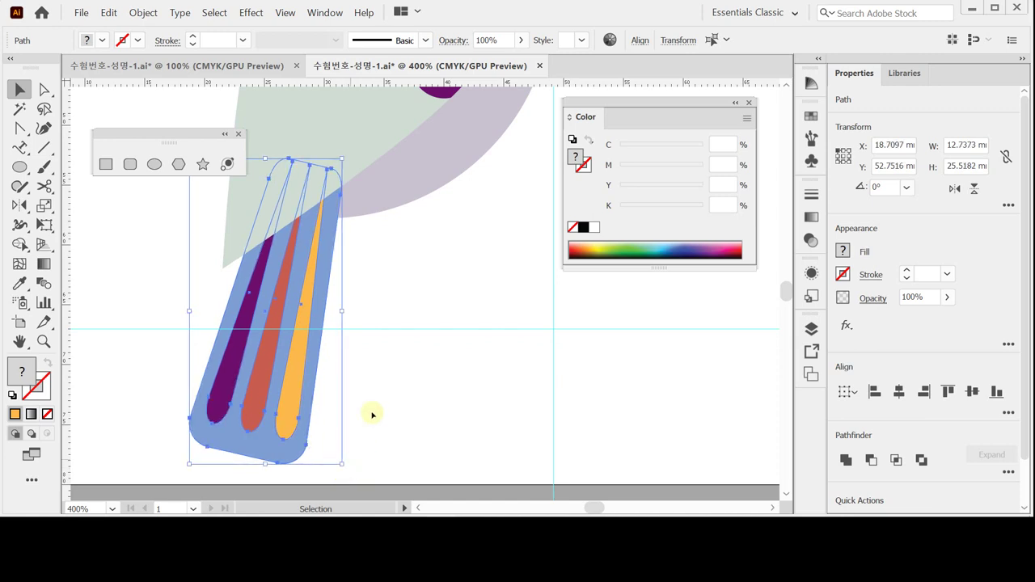
Step: Save the document and deselect the tail
{"action": "key", "text": "a"}
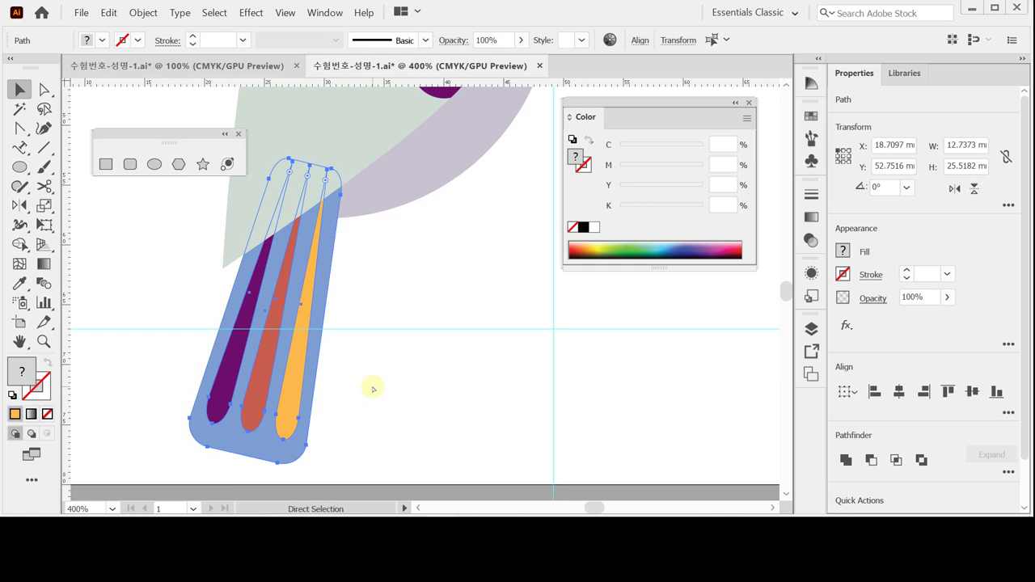
{"action": "key", "text": "v"}
{"action": "key", "text": "ctrl+s"}
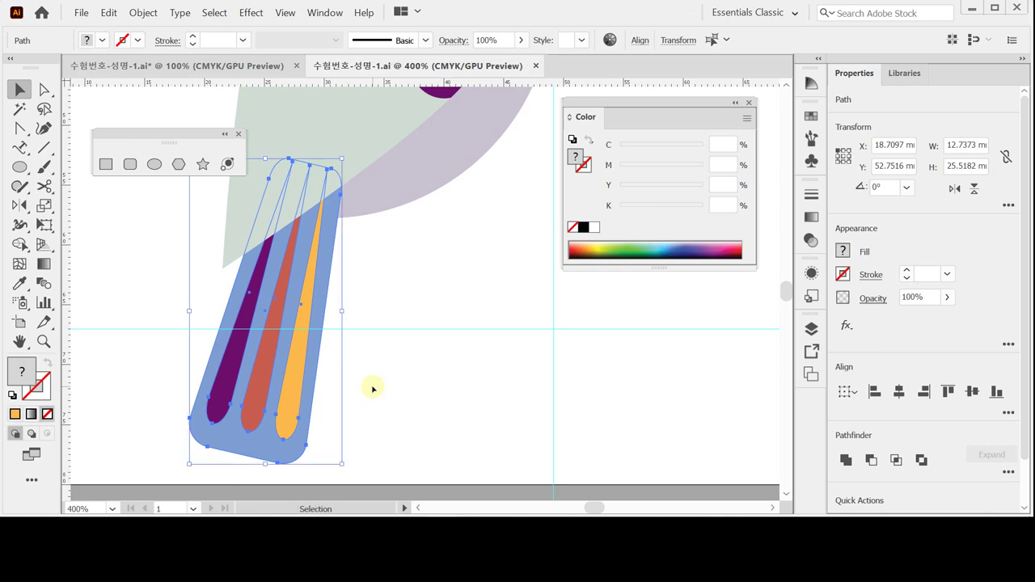
{"action": "left_click", "coordinate": [385, 387]}
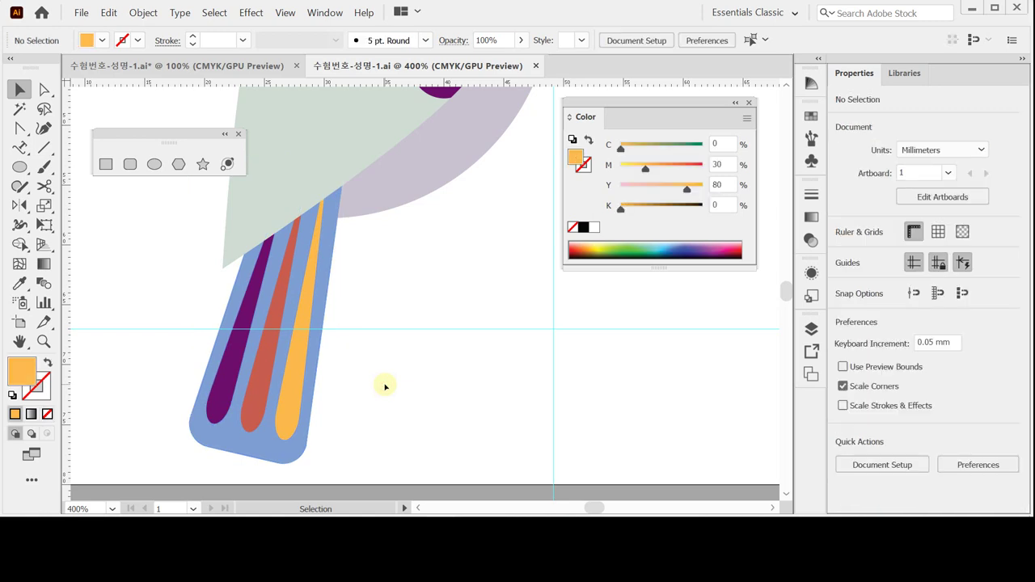
Step: Draw an ellipse about 3.9 mm wide and 4.1 mm high just below the body, beside the tail
{"action": "left_click_drag", "start_coordinate": [439, 331], "coordinate": [416, 328]}
{"action": "scroll", "coordinate": [413, 318], "scroll_direction": "up", "scroll_amount": 2}
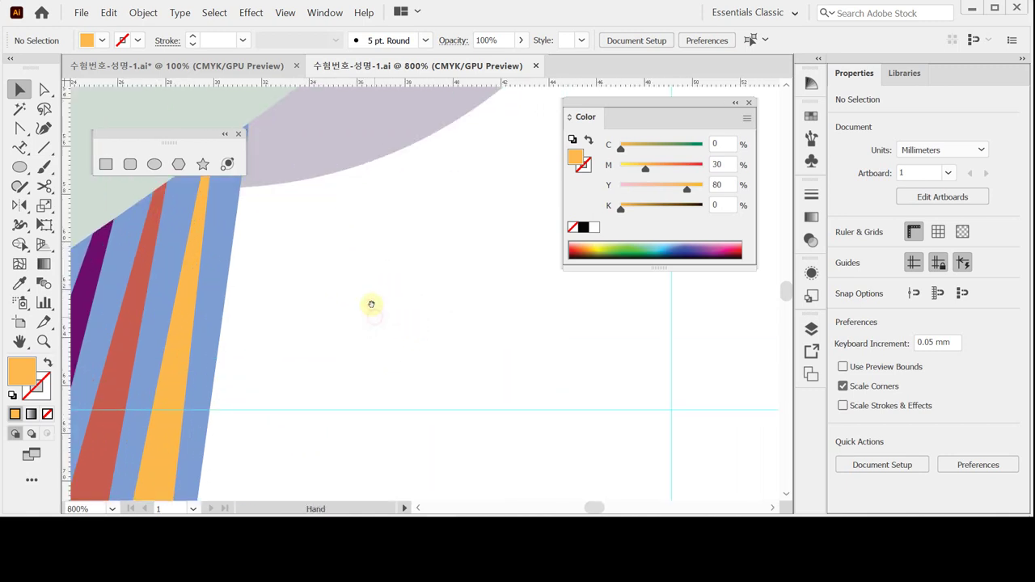
{"action": "left_click_drag", "start_coordinate": [328, 314], "coordinate": [304, 380]}
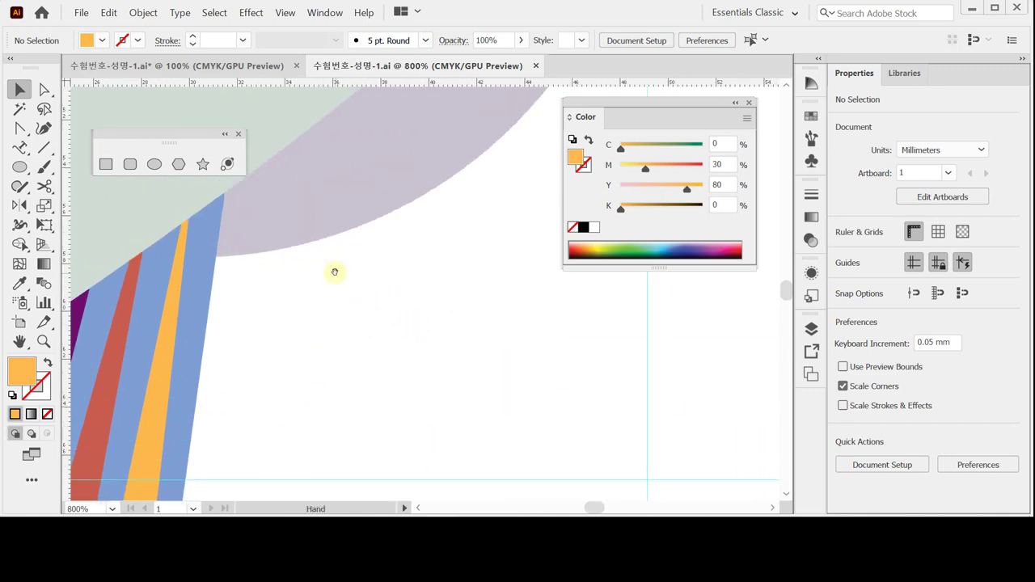
{"action": "left_click", "coordinate": [152, 164]}
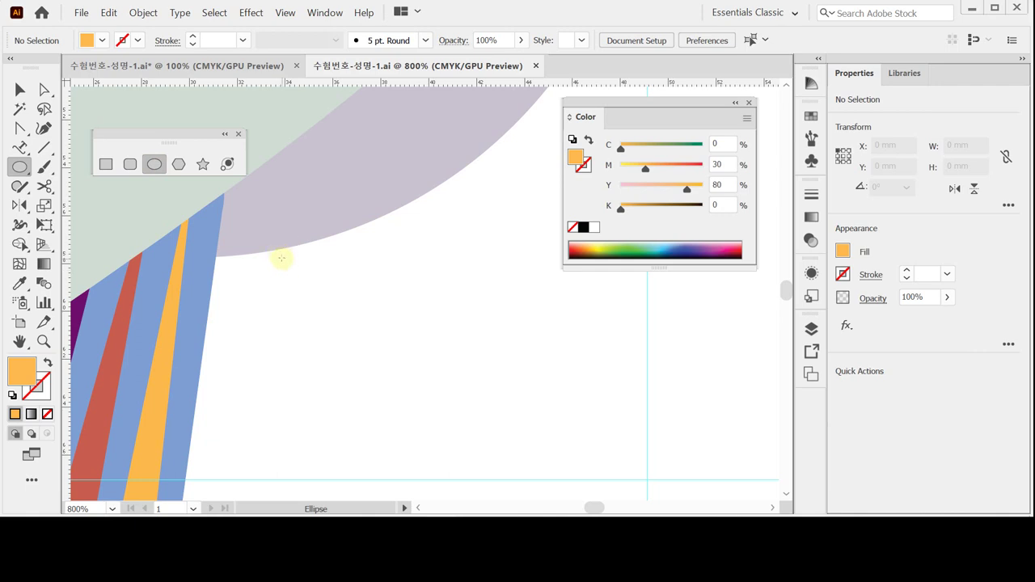
{"action": "left_click_drag", "start_coordinate": [273, 246], "coordinate": [365, 345]}
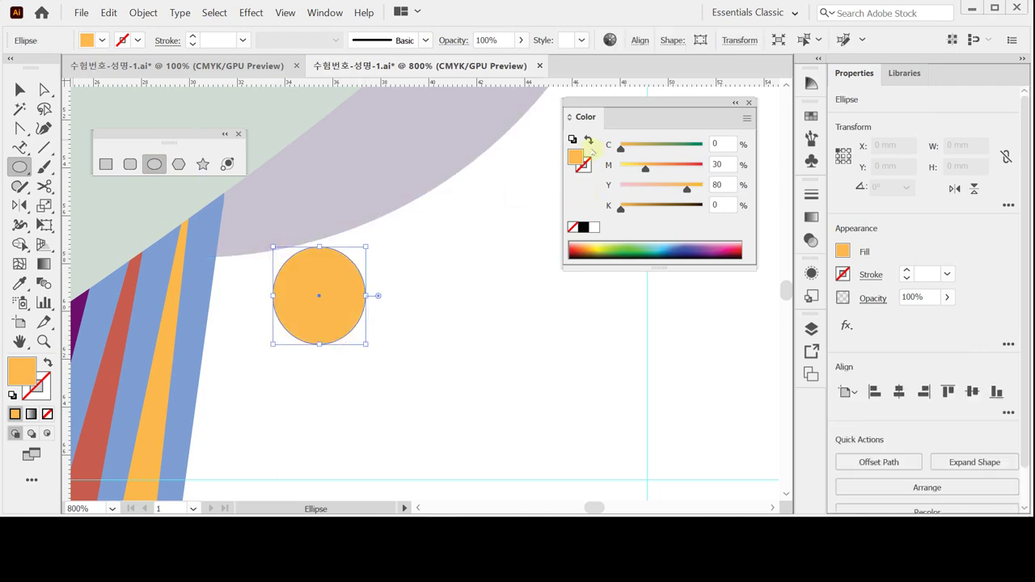
Step: Remove the ellipse's fill and give it a stroke of C0 M0 Y0 K60
{"action": "left_click", "coordinate": [588, 139]}
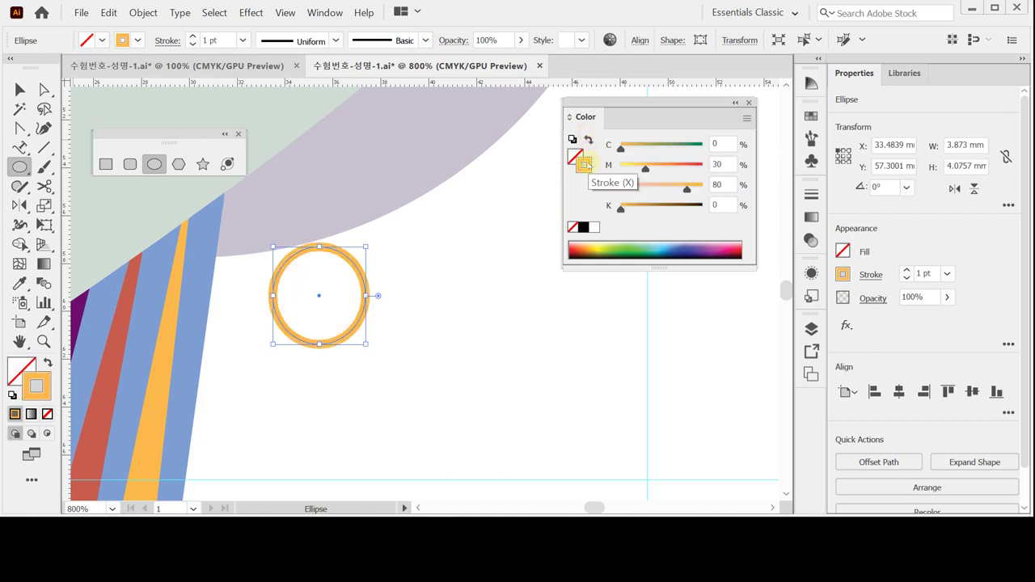
{"action": "left_click", "coordinate": [594, 227]}
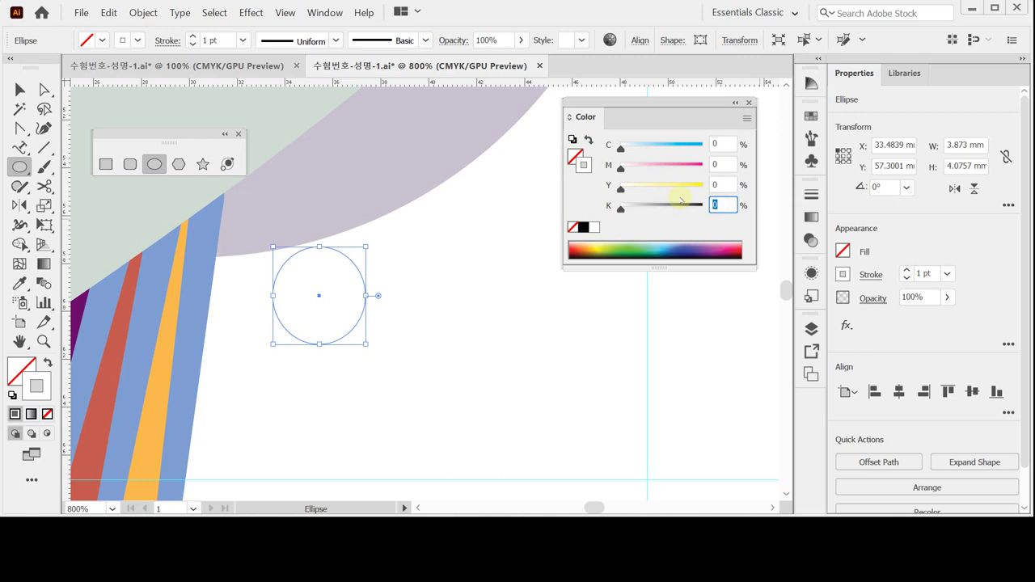
{"action": "type", "text": "60"}
{"action": "key", "text": "Return"}
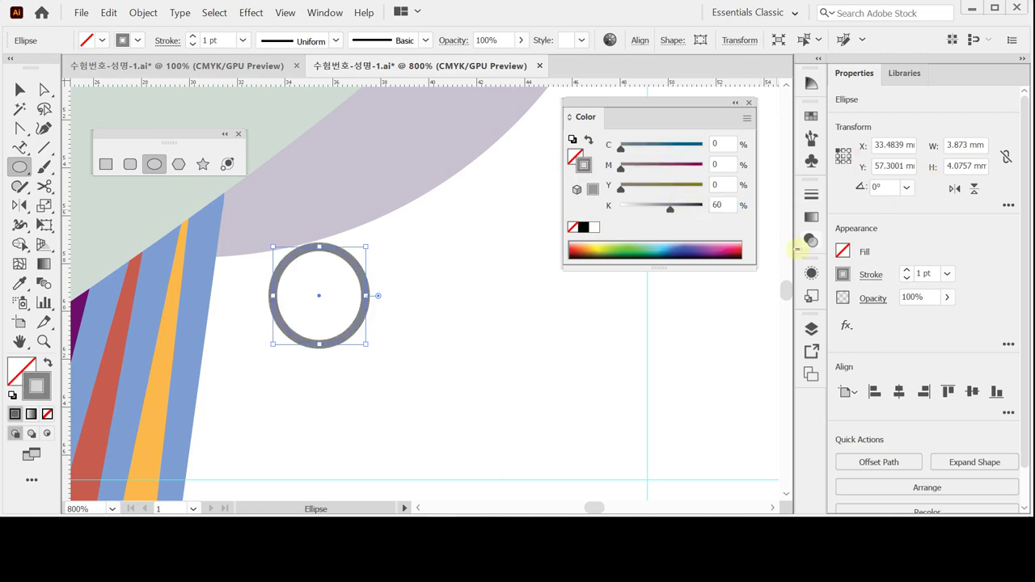
Step: Set the ellipse's stroke weight to 2 pt with round caps
{"action": "left_click", "coordinate": [906, 271]}
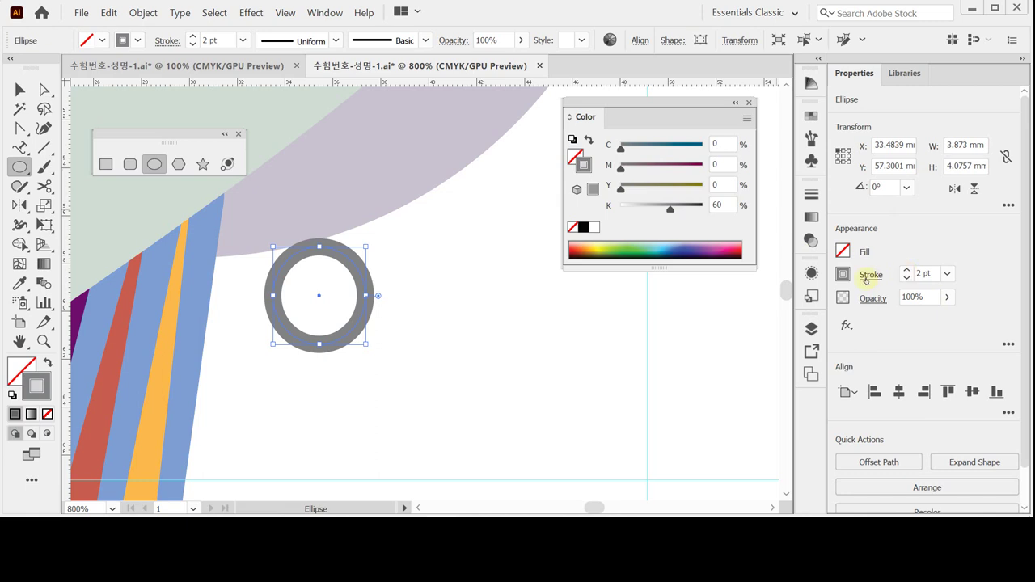
{"action": "left_click", "coordinate": [870, 275]}
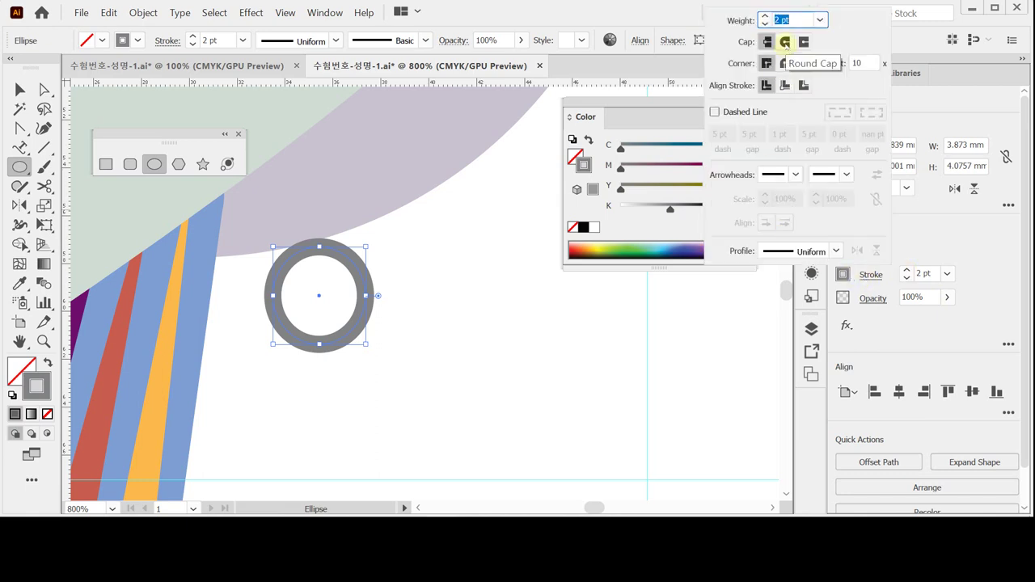
{"action": "left_click", "coordinate": [785, 43]}
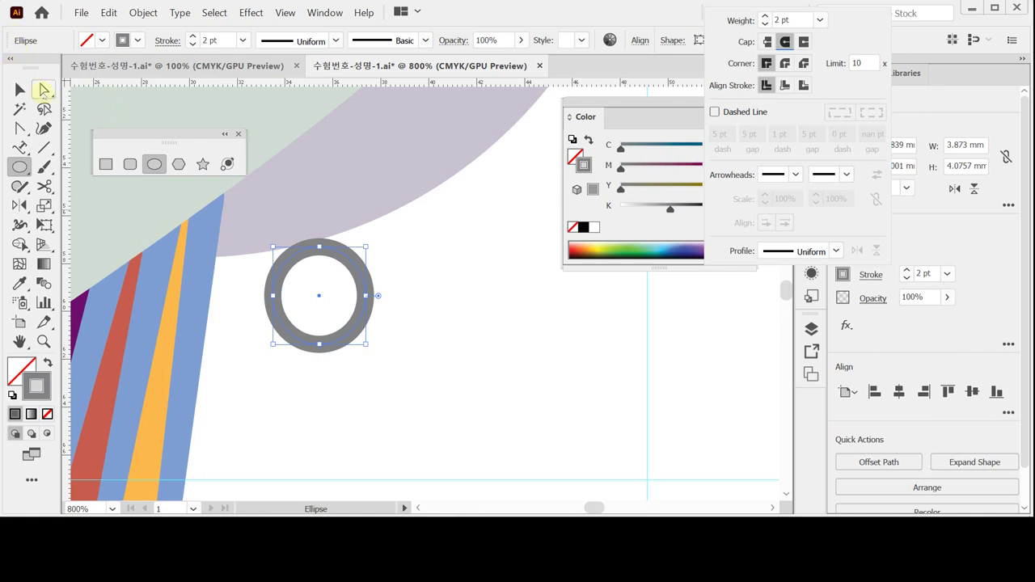
{"action": "key", "text": "Escape"}
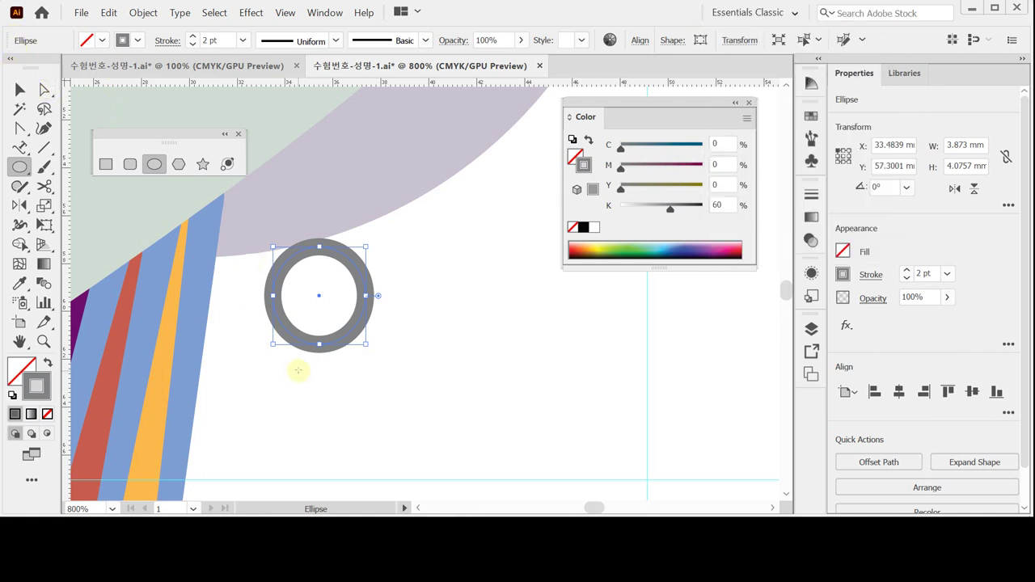
Step: Delete the lower half of the ellipse's path to leave an open grey arch, and deselect it
{"action": "left_click", "coordinate": [44, 89]}
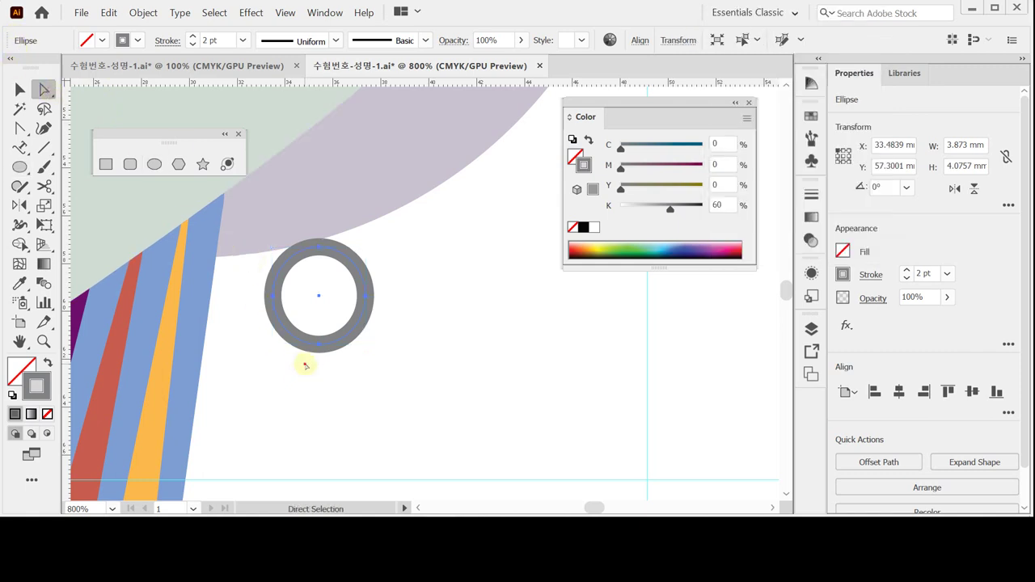
{"action": "left_click", "coordinate": [334, 331]}
{"action": "key", "text": "Delete"}
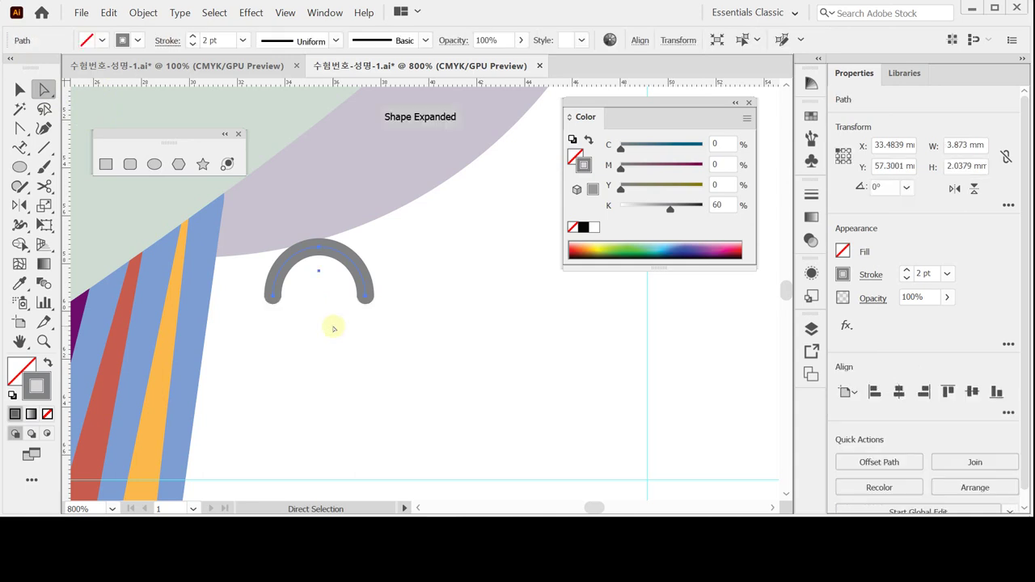
{"action": "left_click", "coordinate": [312, 365]}
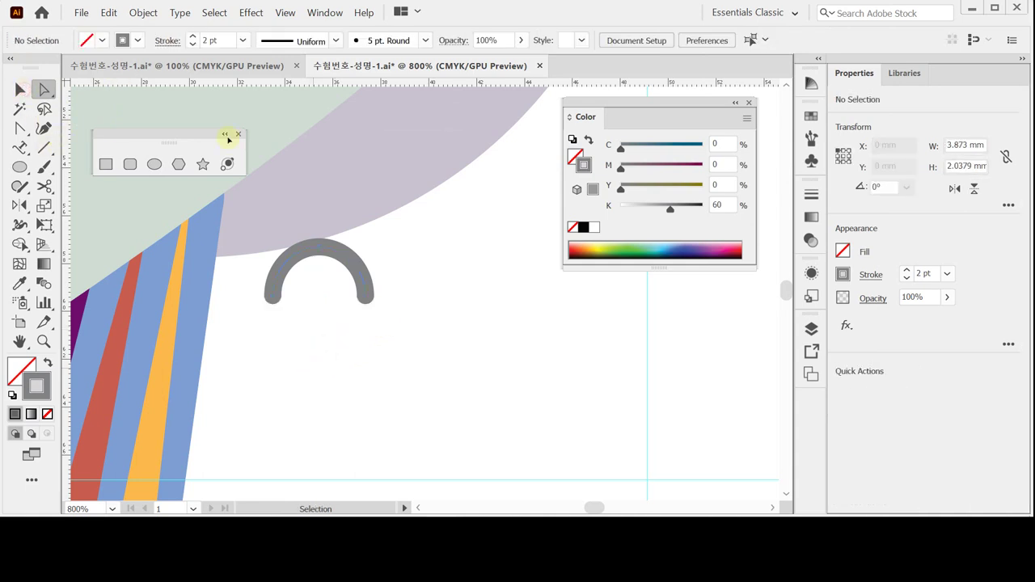
{"action": "left_click", "coordinate": [19, 89]}
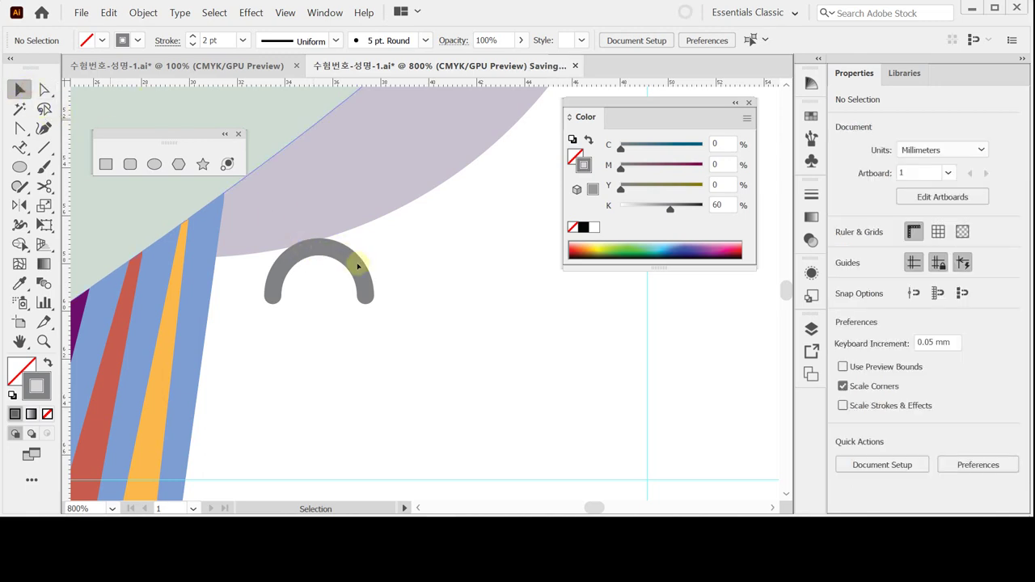
Step: Move the grey arch slightly down toward the tail and draw a vertical line about 2.5 mm long down from its top centre
{"action": "left_click_drag", "start_coordinate": [353, 267], "coordinate": [333, 281]}
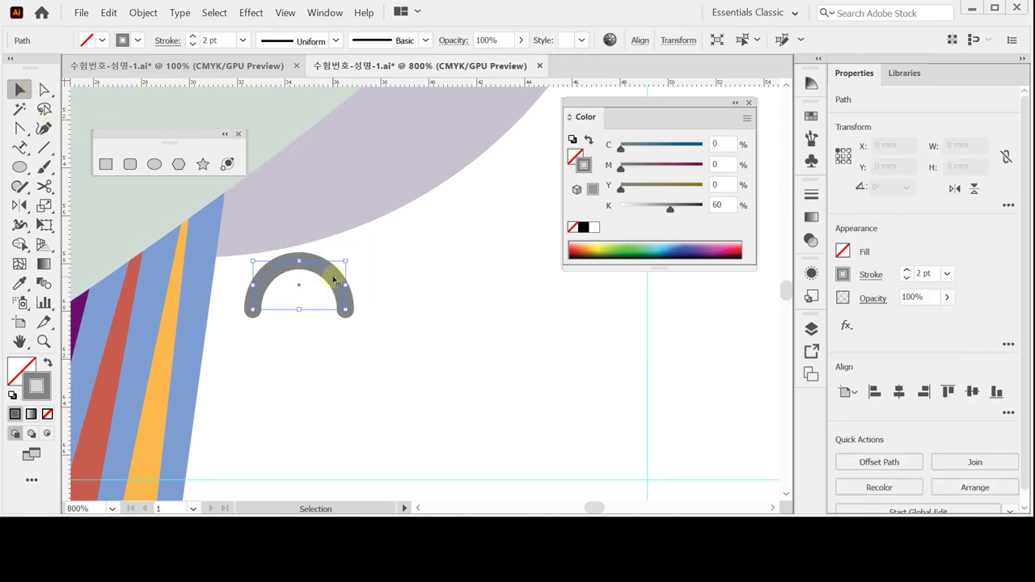
{"action": "left_click", "coordinate": [93, 225]}
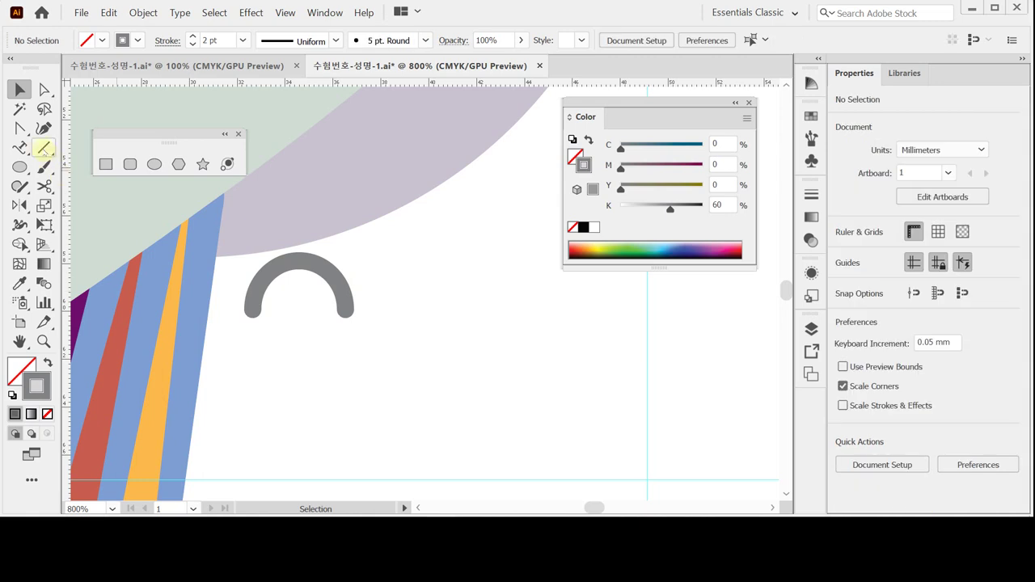
{"action": "left_click", "coordinate": [44, 147]}
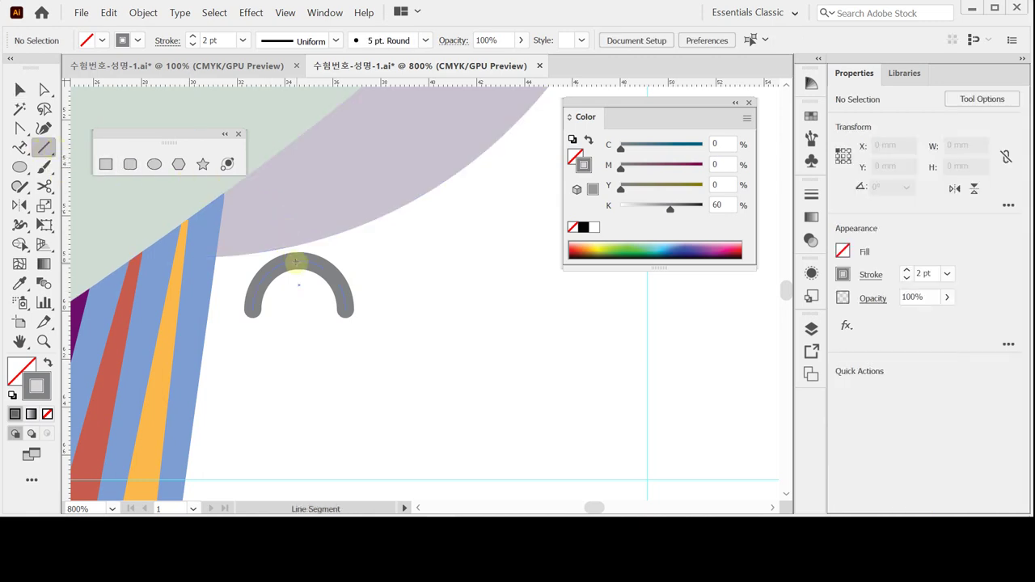
{"action": "left_click_drag", "start_coordinate": [298, 262], "coordinate": [298, 322]}
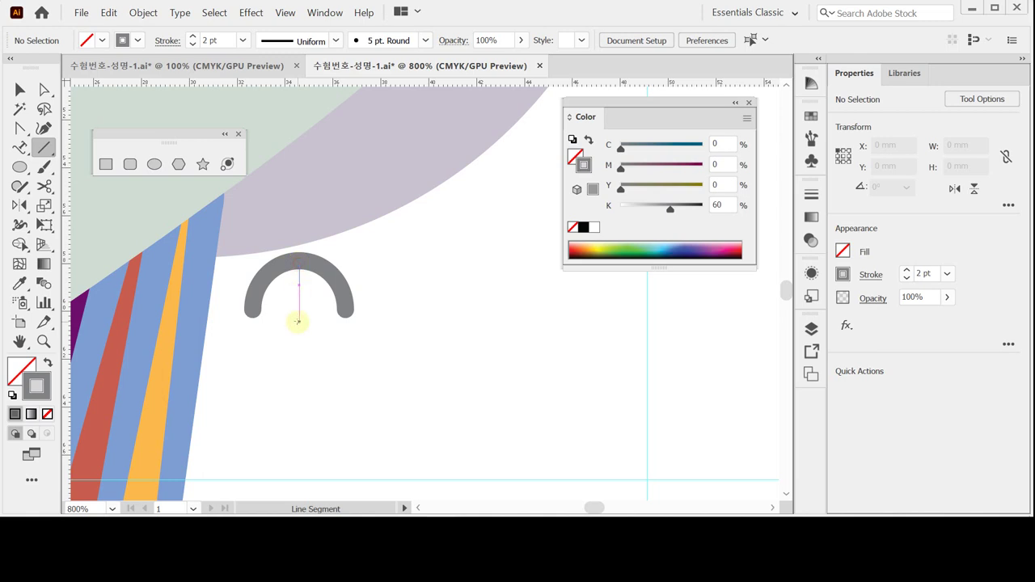
{"action": "left_click_drag", "start_coordinate": [298, 322], "coordinate": [298, 322]}
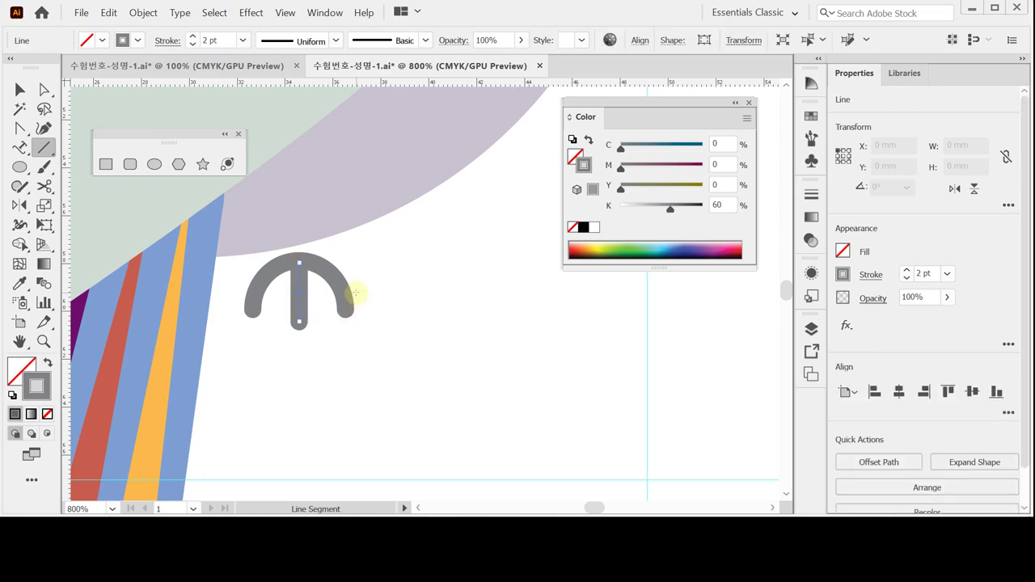
Step: Align the arch and the vertical line on their horizontal centres, group them as one foot, and deselect it
{"action": "left_click", "coordinate": [19, 89]}
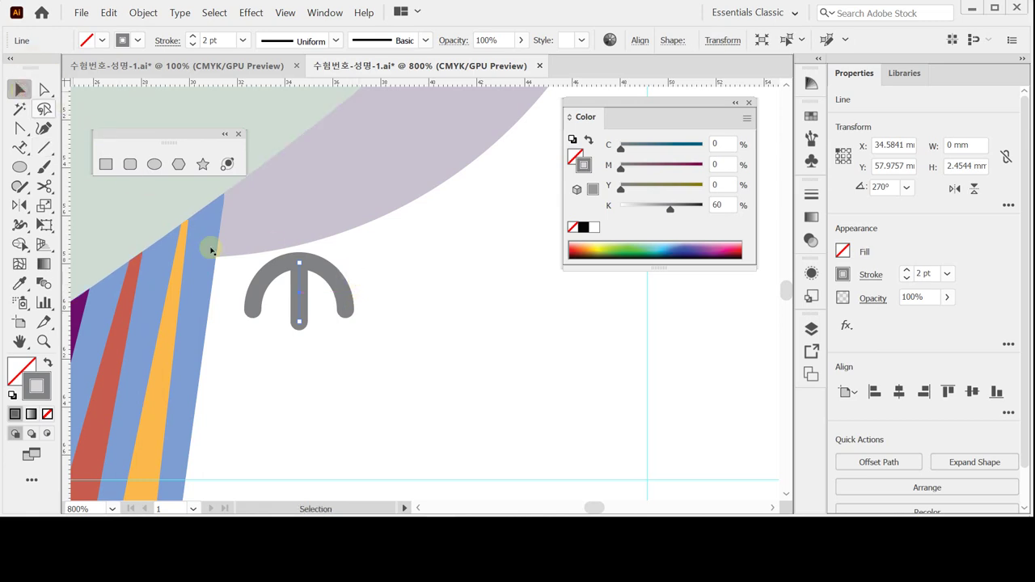
{"action": "left_click_drag", "start_coordinate": [254, 348], "coordinate": [379, 296]}
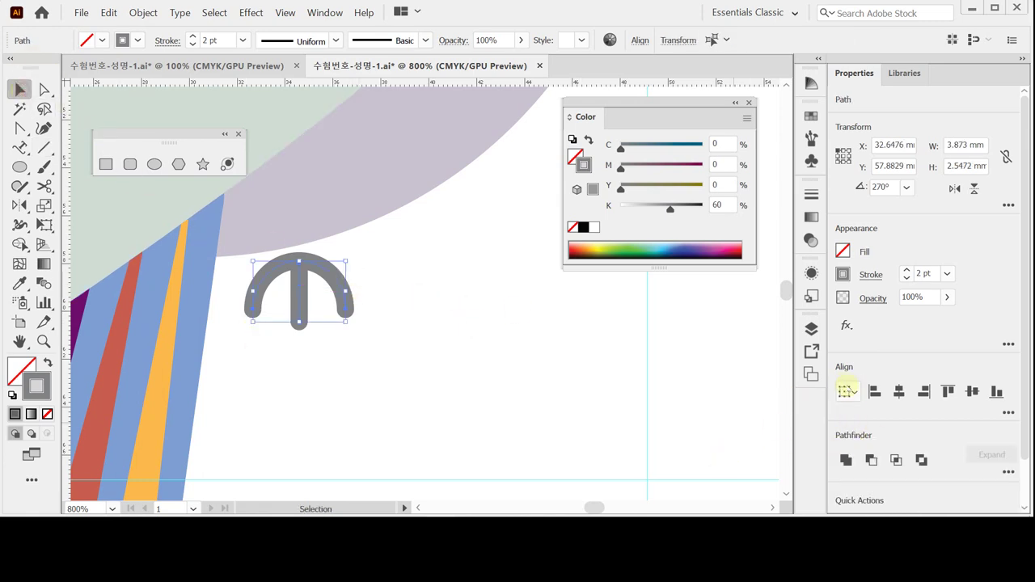
{"action": "left_click", "coordinate": [899, 392]}
{"action": "key", "text": "a"}
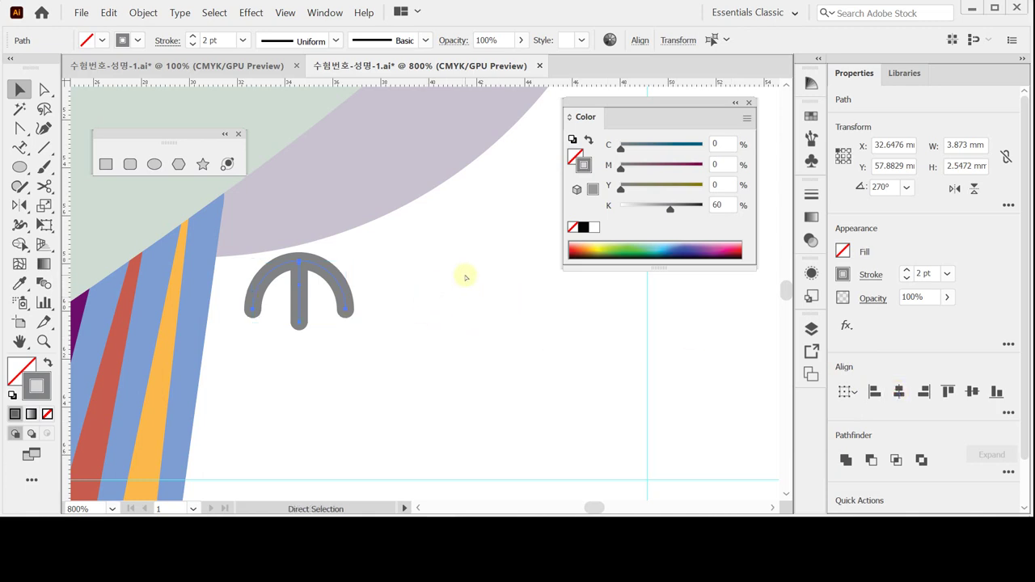
{"action": "key", "text": "v"}
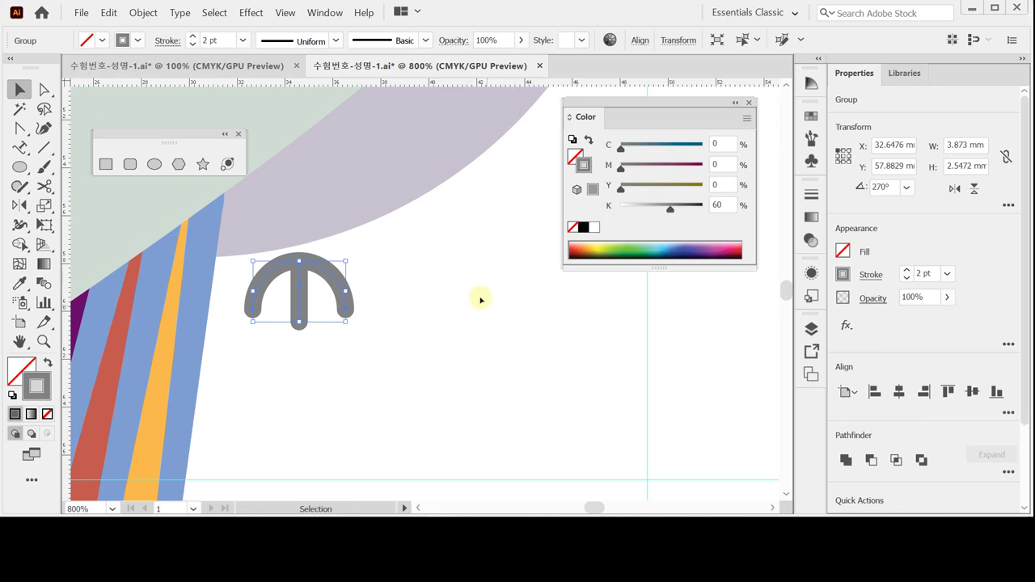
{"action": "left_click", "coordinate": [414, 315]}
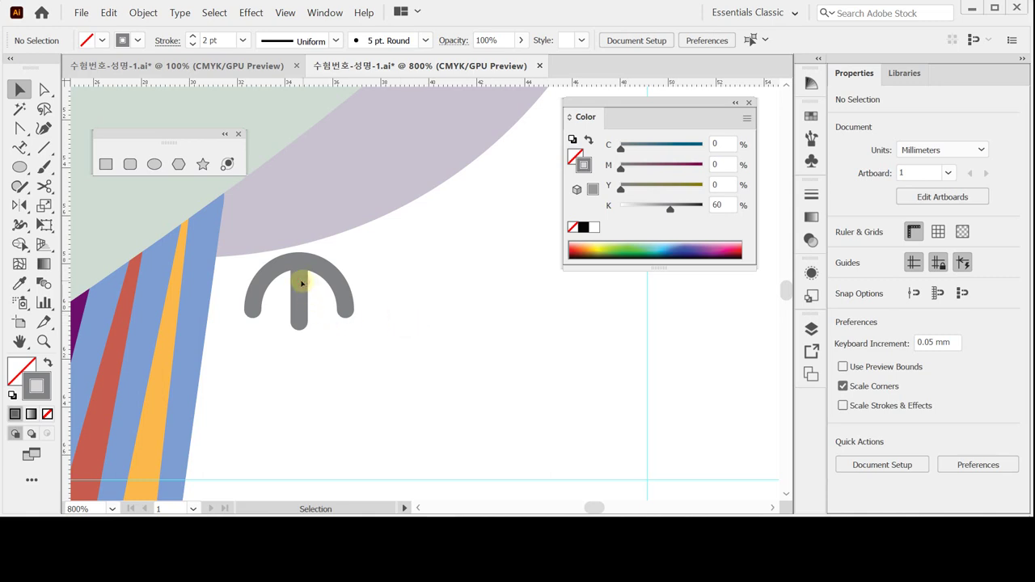
Step: Move the foot up to the body's underside beside the tail, arrange it behind the body and tail, and nudge it 0.2 mm right
{"action": "left_click_drag", "start_coordinate": [298, 296], "coordinate": [243, 271]}
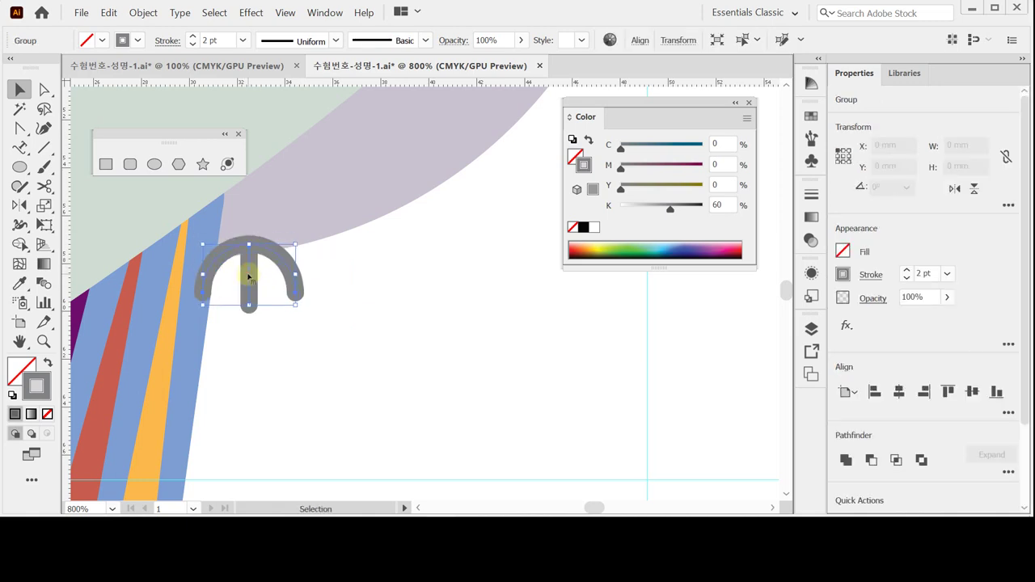
{"action": "right_click", "coordinate": [248, 272]}
{"action": "mouse_move", "coordinate": [339, 198]}
{"action": "left_click", "coordinate": [453, 247]}
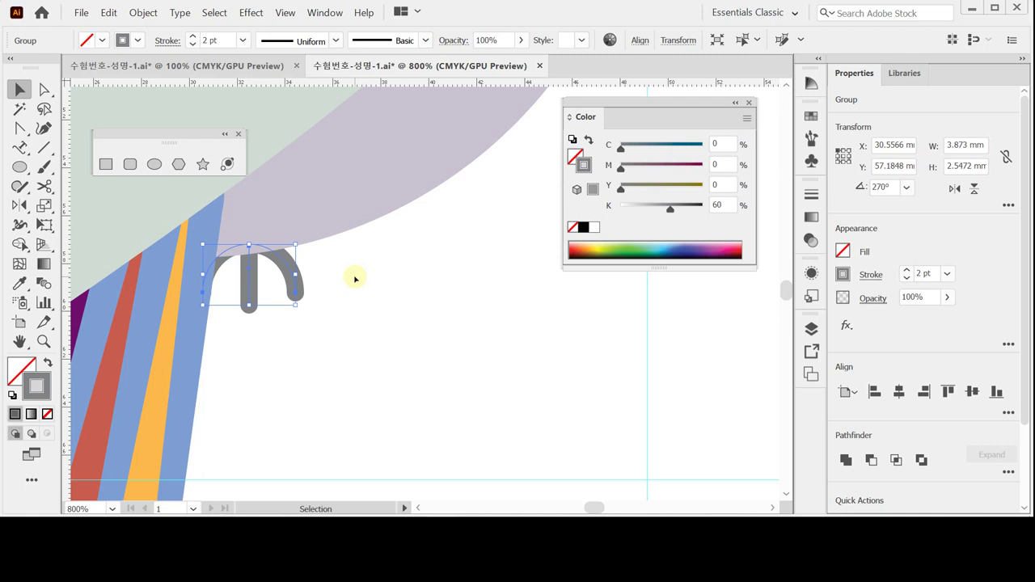
{"action": "key", "text": "Right"}
{"action": "key", "text": "Right"}
{"action": "key", "text": "Right"}
{"action": "key", "text": "Right"}
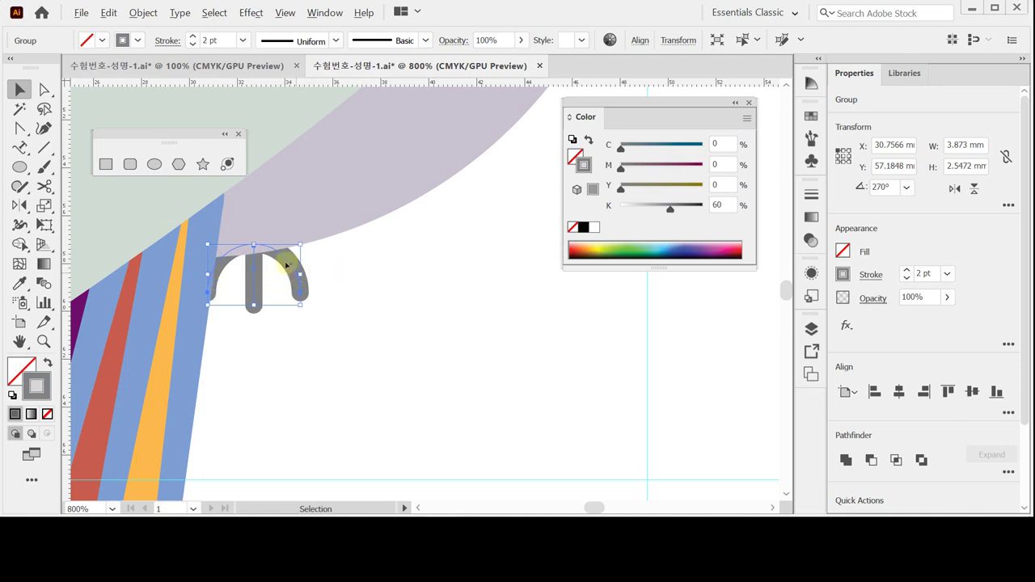
Step: Duplicate the foot farther right along the body's lower edge and nudge the copy 0.5 mm right
{"action": "left_click_drag", "start_coordinate": [365, 233], "coordinate": [300, 273]}
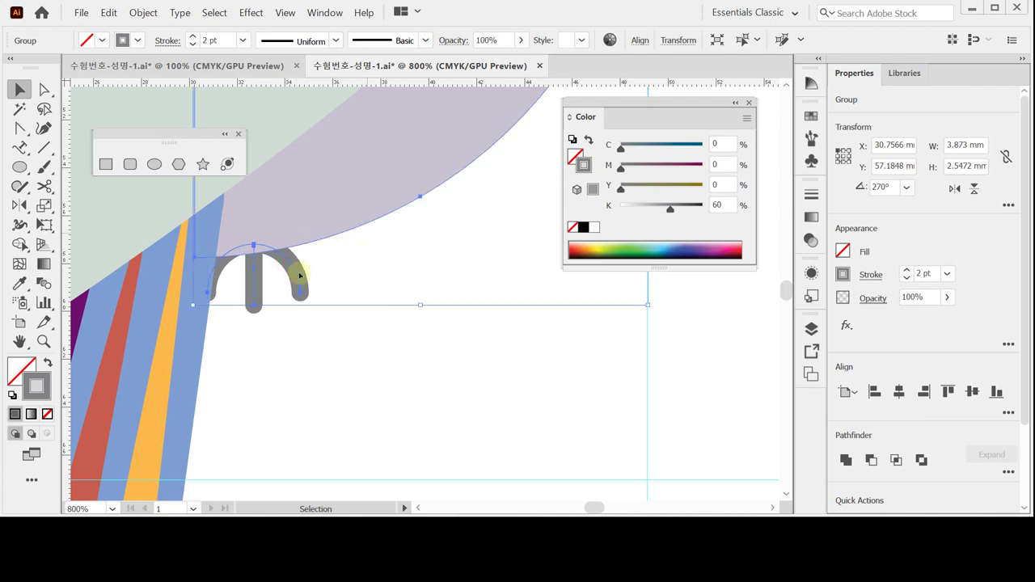
{"action": "left_click", "coordinate": [299, 334]}
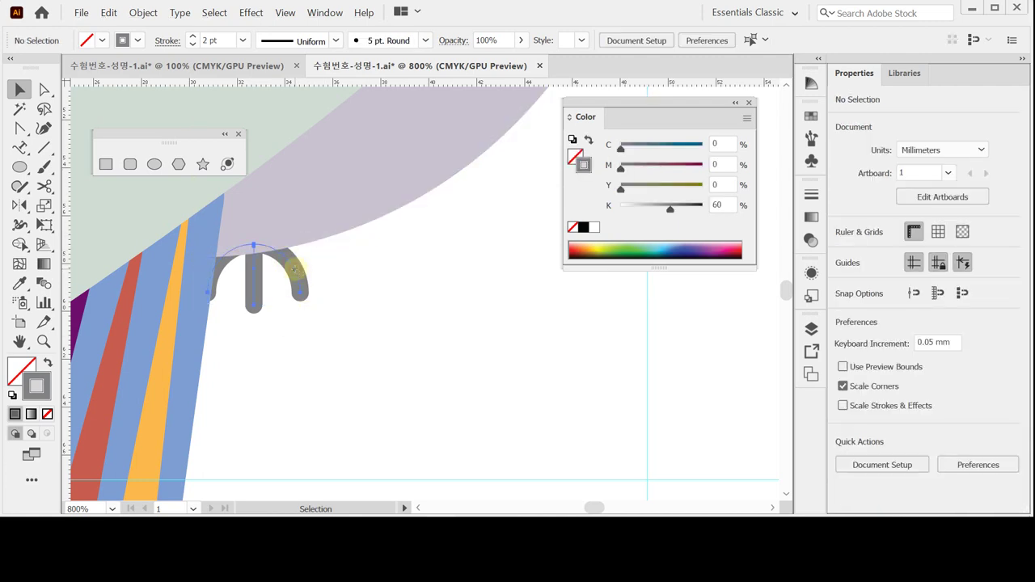
{"action": "left_click", "coordinate": [296, 271]}
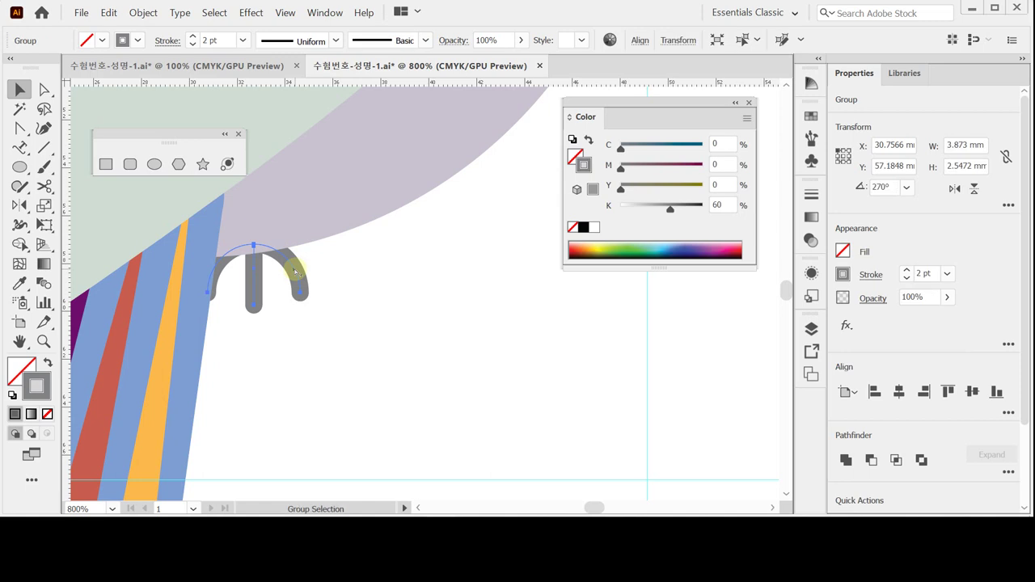
{"action": "key", "text": "v"}
{"action": "left_click_drag", "start_coordinate": [296, 271], "coordinate": [415, 236]}
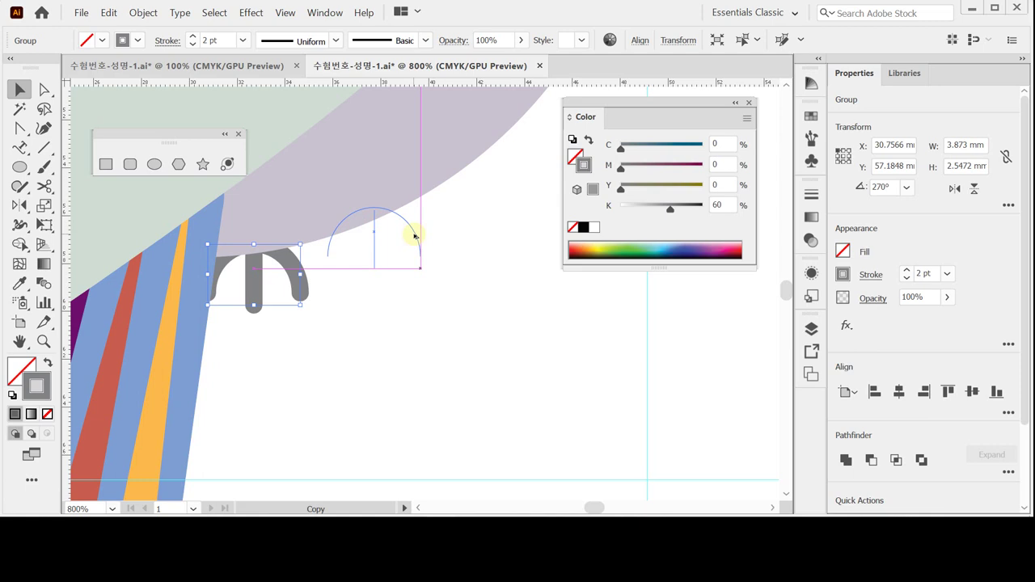
{"action": "left_click_drag", "start_coordinate": [415, 236], "coordinate": [408, 237]}
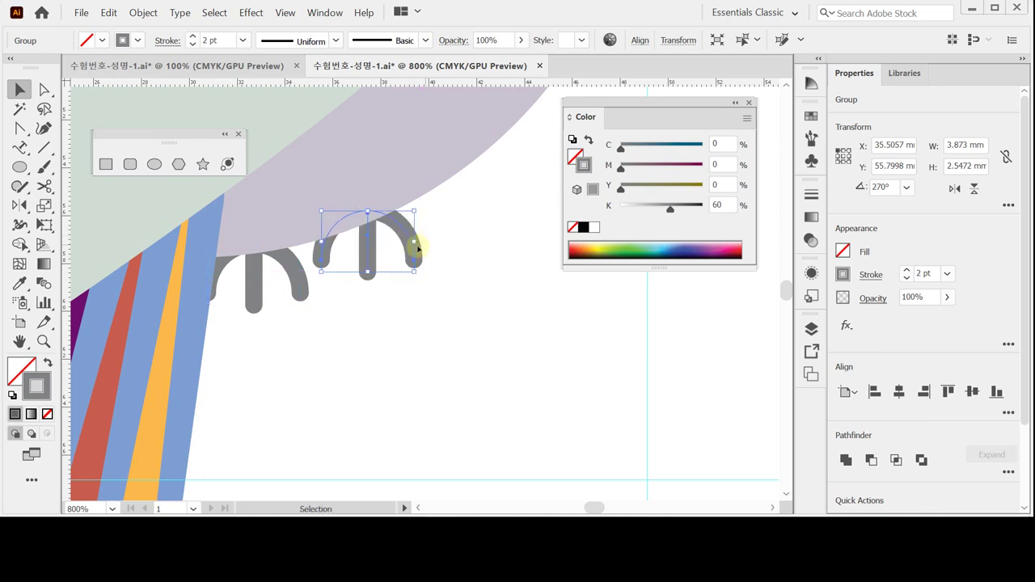
{"action": "key", "text": "Right"}
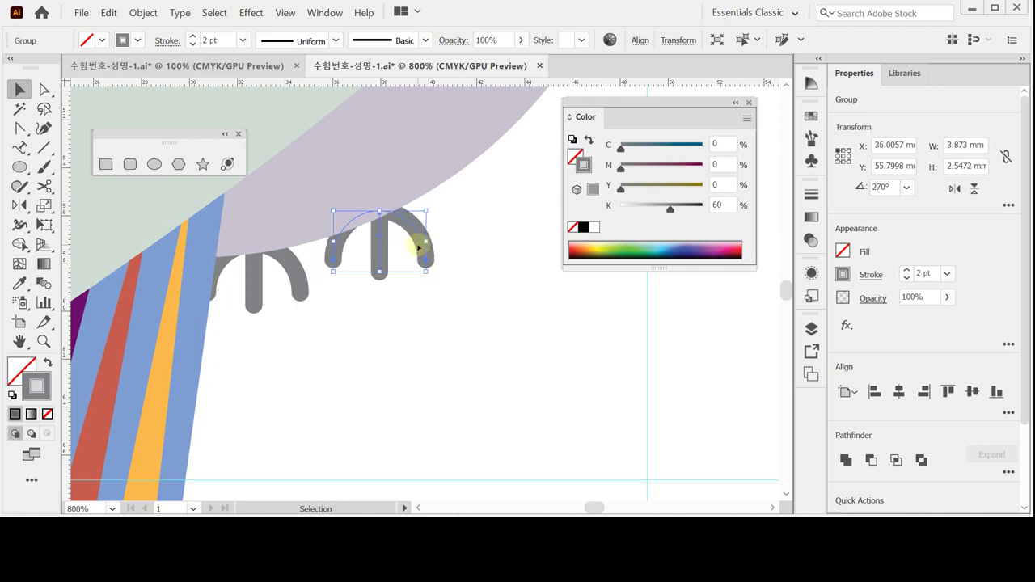
Step: Scale both feet down together to about 6.9 mm wide and 3 mm high overall, keeping them against the body's underside, and deselect them
{"action": "left_click", "coordinate": [398, 352], "text": "ctrl+alt"}
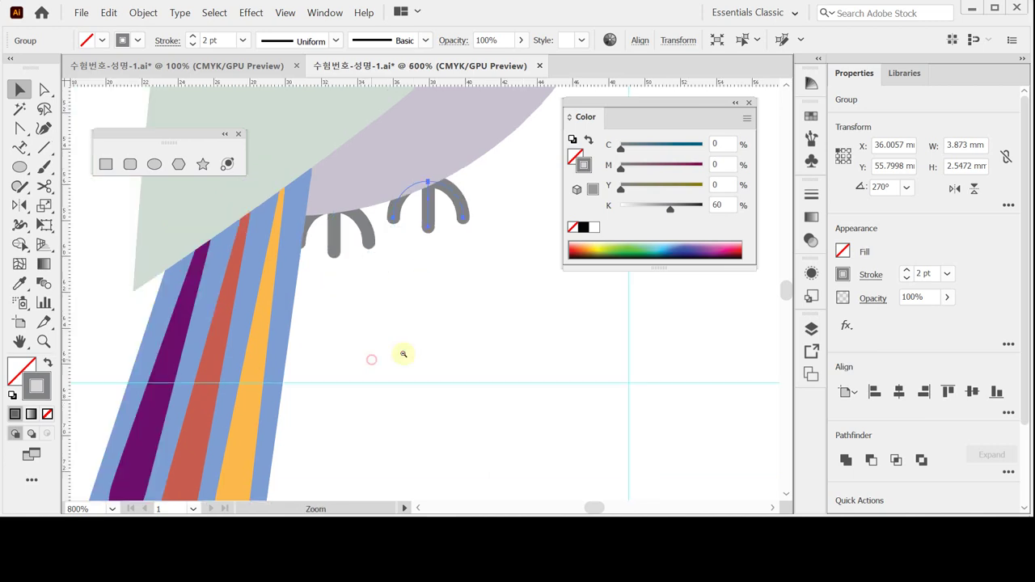
{"action": "left_click", "coordinate": [401, 330], "text": "ctrl+alt"}
{"action": "scroll", "coordinate": [437, 291], "scroll_direction": "up", "scroll_amount": 1}
{"action": "scroll", "coordinate": [423, 208], "scroll_direction": "right", "scroll_amount": 1}
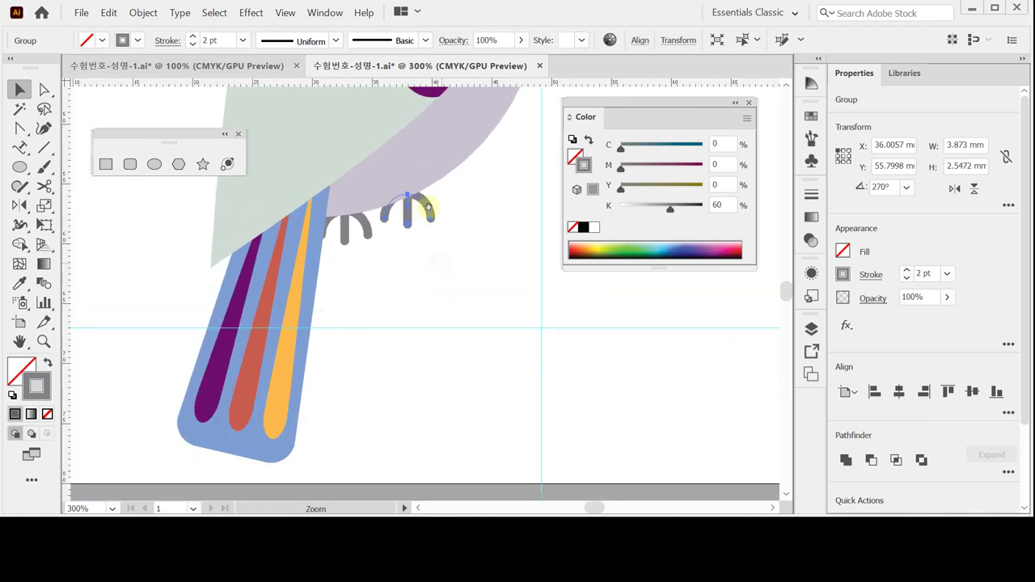
{"action": "scroll", "coordinate": [372, 288], "scroll_direction": "up", "scroll_amount": 2}
{"action": "left_click", "coordinate": [352, 293]}
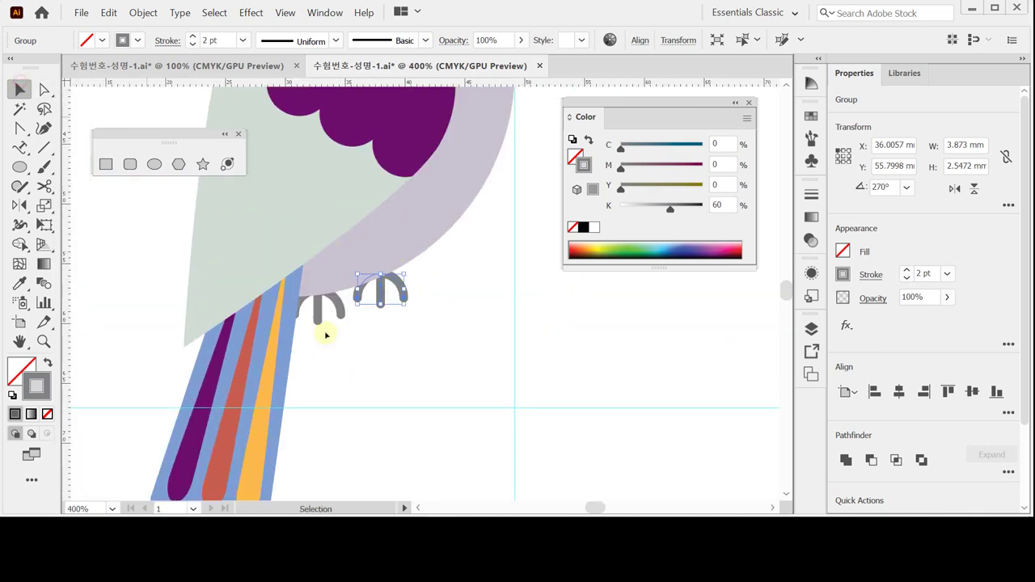
{"action": "left_click_drag", "start_coordinate": [306, 338], "coordinate": [386, 314]}
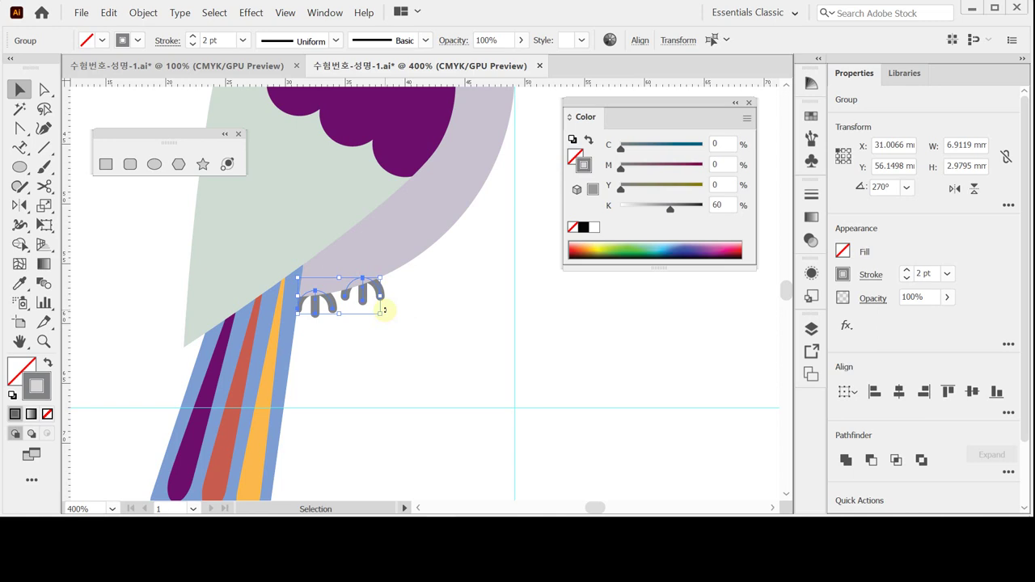
{"action": "left_click", "coordinate": [376, 319]}
Step: Move the right foot slightly right and down along the body's edge
{"action": "left_click", "coordinate": [382, 294]}
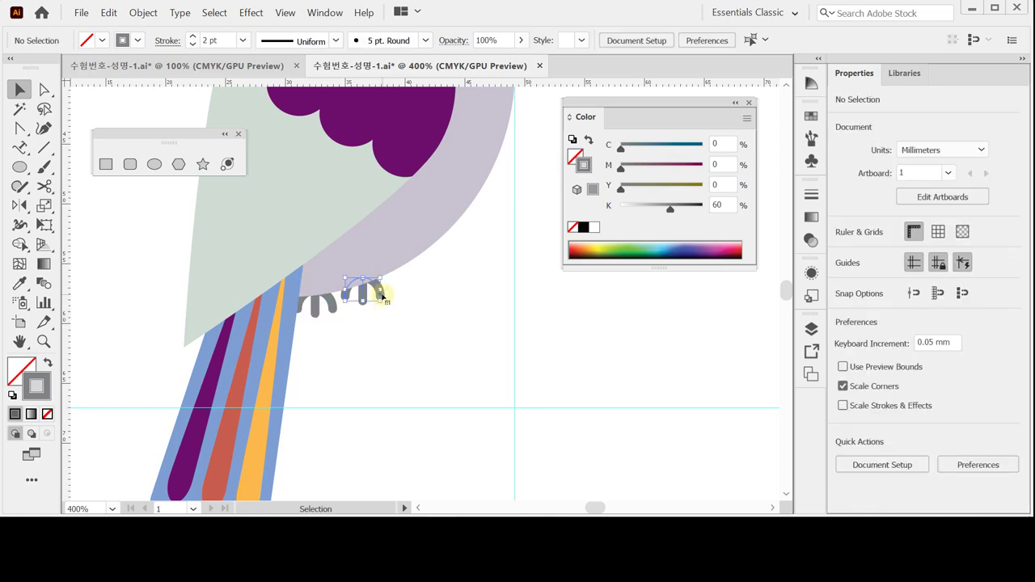
{"action": "mouse_move", "coordinate": [365, 292]}
{"action": "left_mouse_down"}
{"action": "mouse_move", "coordinate": [377, 294]}
{"action": "mouse_move", "coordinate": [368, 300]}
{"action": "left_mouse_up"}
Step: Check the Scale options for corners and for strokes and effects on the right foot
{"action": "left_click", "coordinate": [44, 205]}
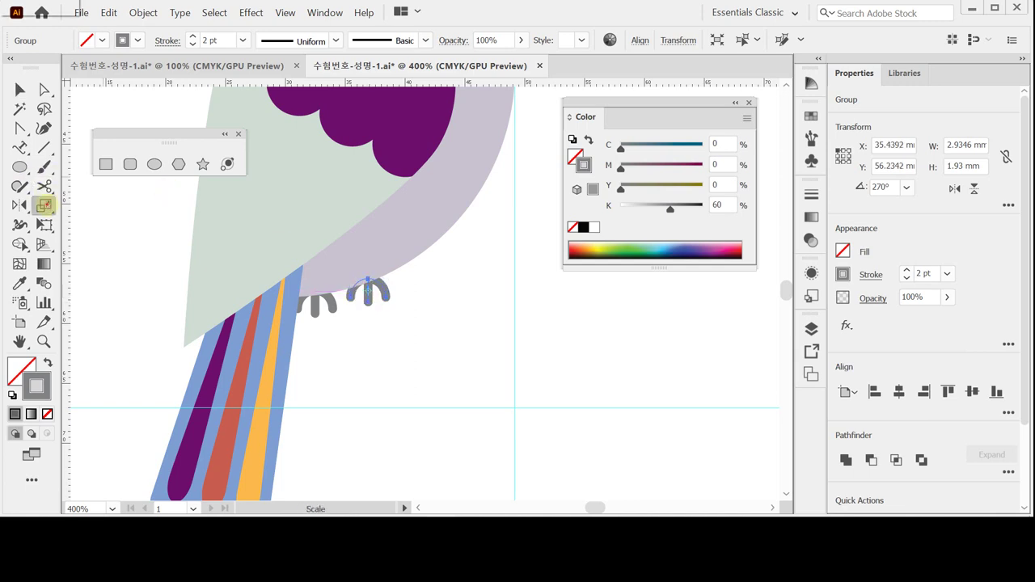
{"action": "double_click", "coordinate": [44, 205]}
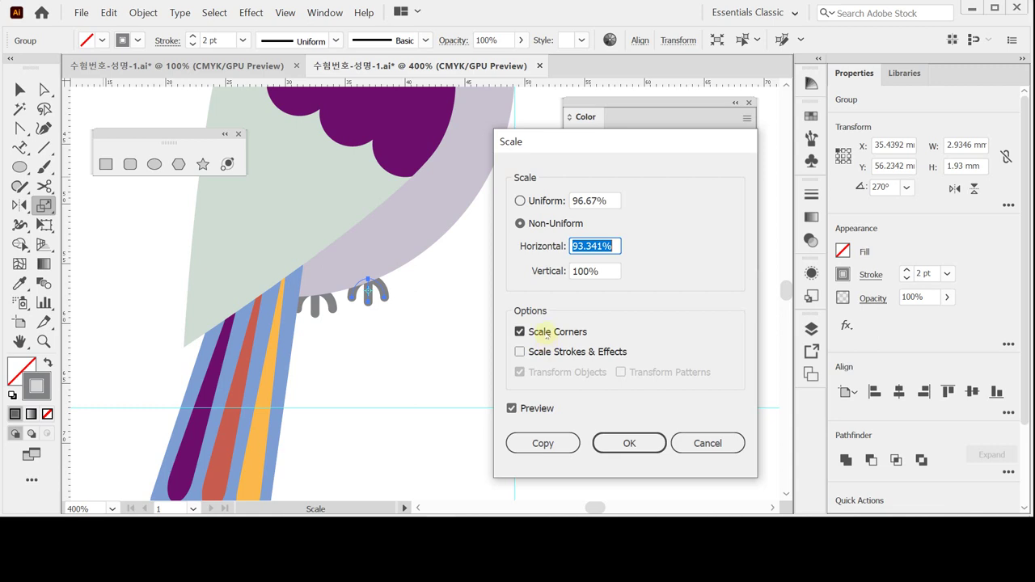
{"action": "key", "text": "Return"}
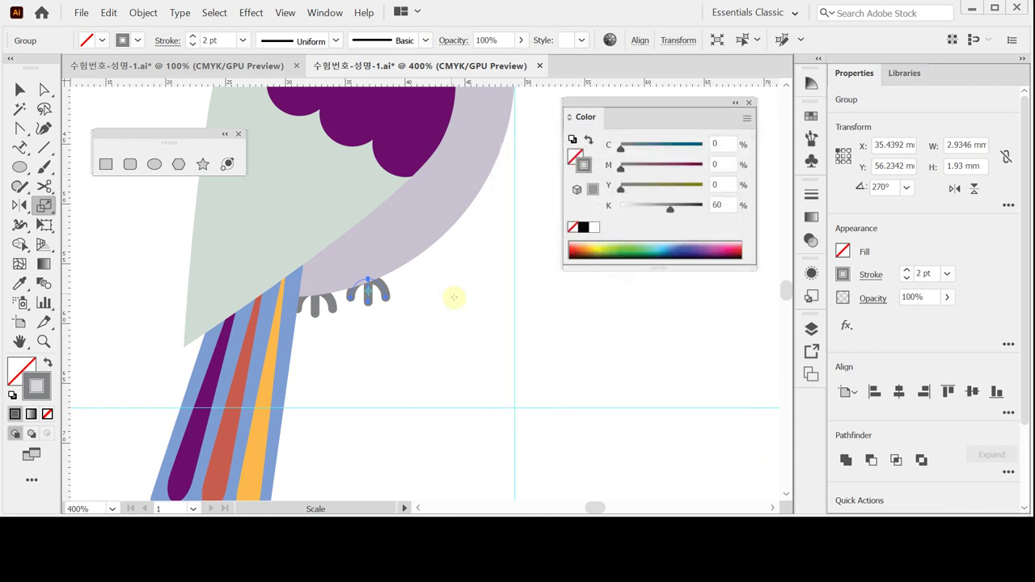
Step: Nudge the right foot 0.3 mm to the right
{"action": "key", "text": "Right"}
{"action": "key", "text": "Right"}
{"action": "key", "text": "Right"}
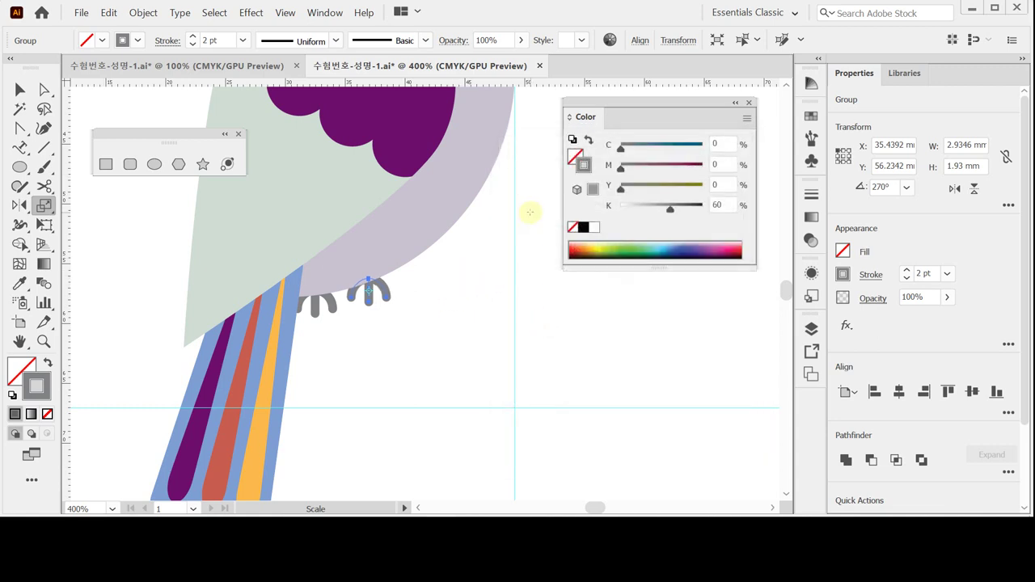
{"action": "key", "text": "Right"}
{"action": "key", "text": "Right"}
{"action": "key", "text": "Right"}
{"action": "key", "text": "Right"}
{"action": "key", "text": "Right"}
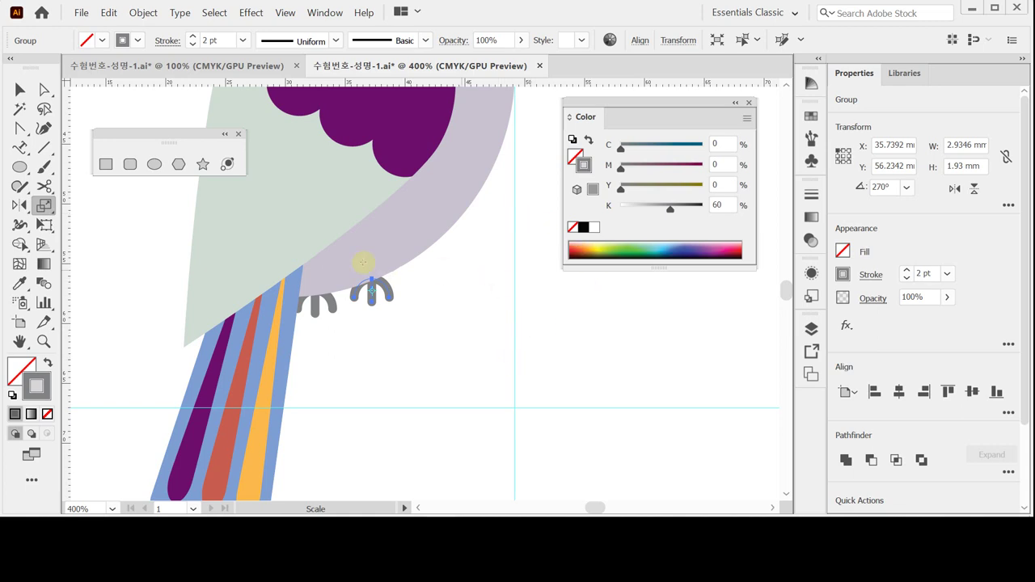
Step: Create a rounded rectangle 72 mm wide and 4 mm high with a 2 mm corner radius below the feet
{"action": "left_click", "coordinate": [130, 165]}
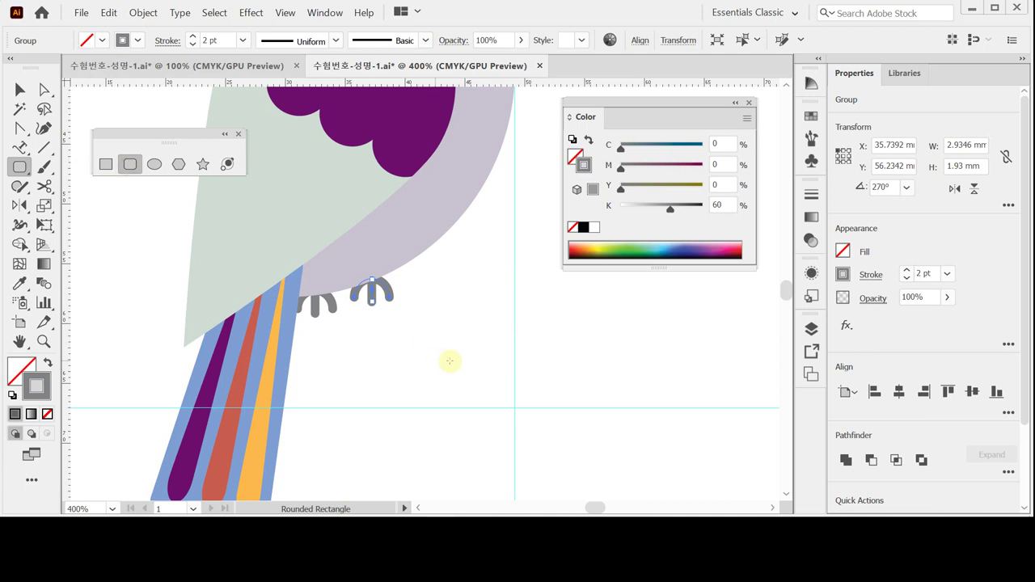
{"action": "left_click_drag", "start_coordinate": [446, 358], "coordinate": [286, 321]}
{"action": "left_click", "coordinate": [286, 321]}
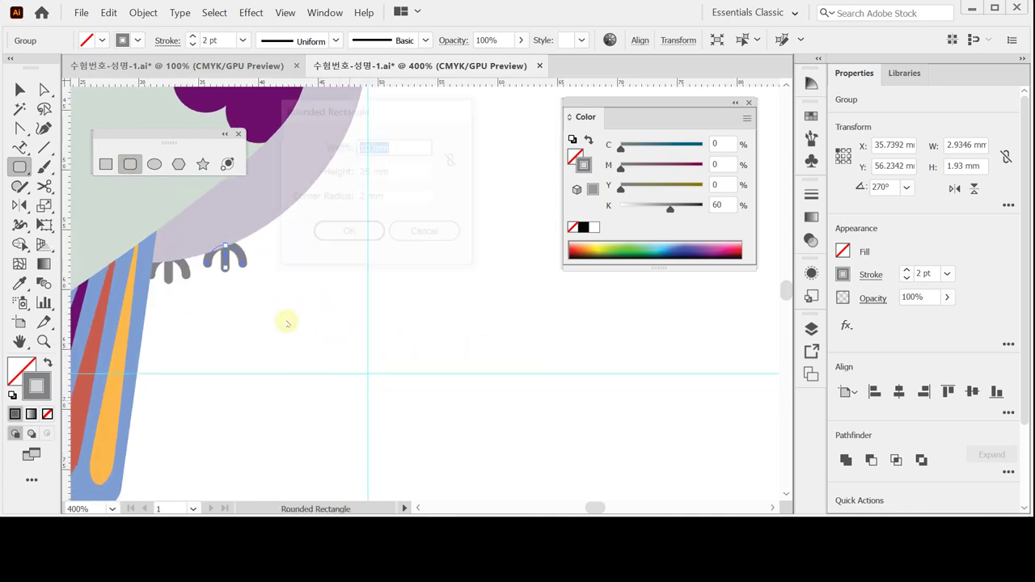
{"action": "type", "text": "7"}
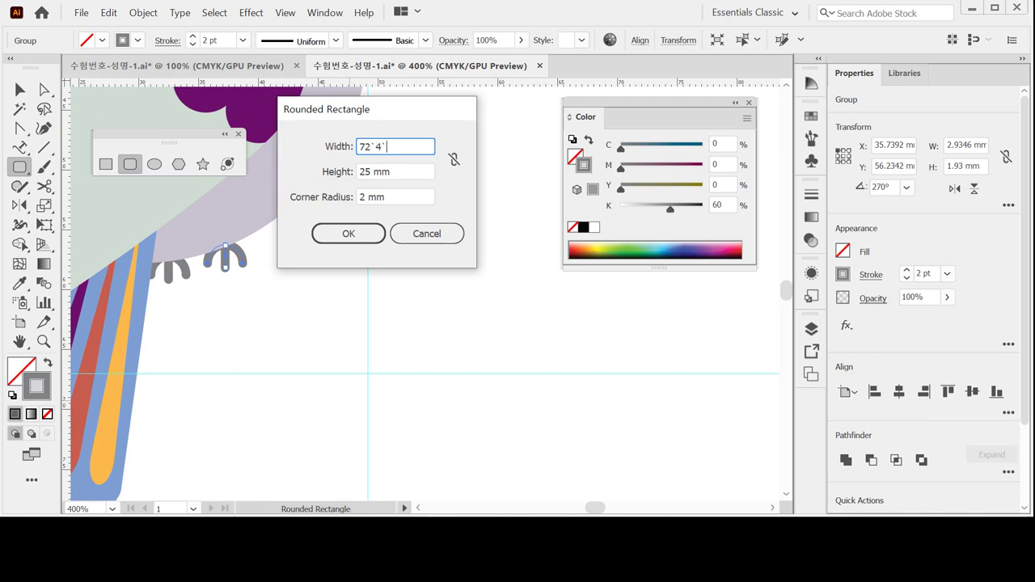
{"action": "type", "text": "2"}
{"action": "key", "text": "Tab"}
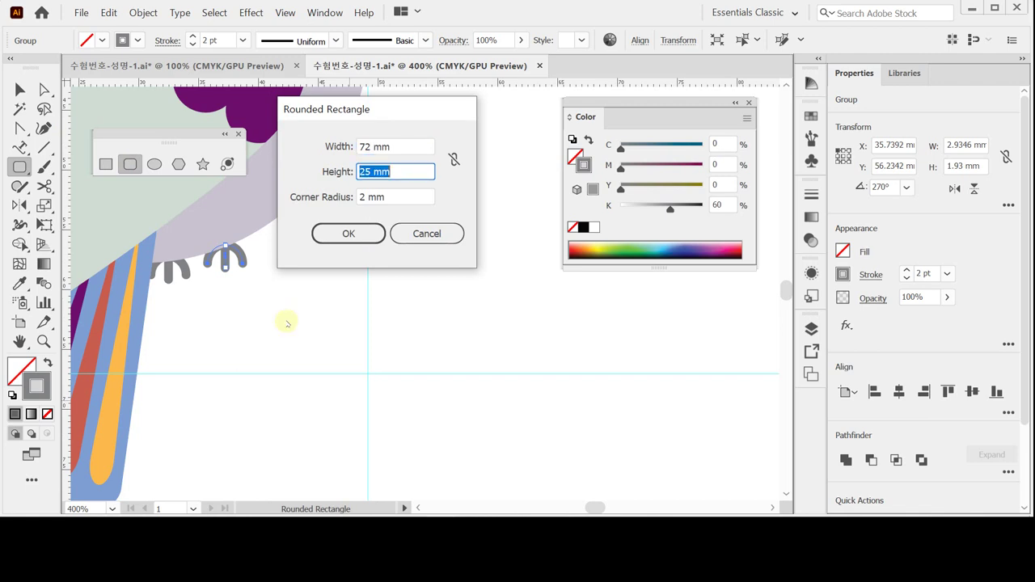
{"action": "type", "text": "4"}
{"action": "key", "text": "Tab"}
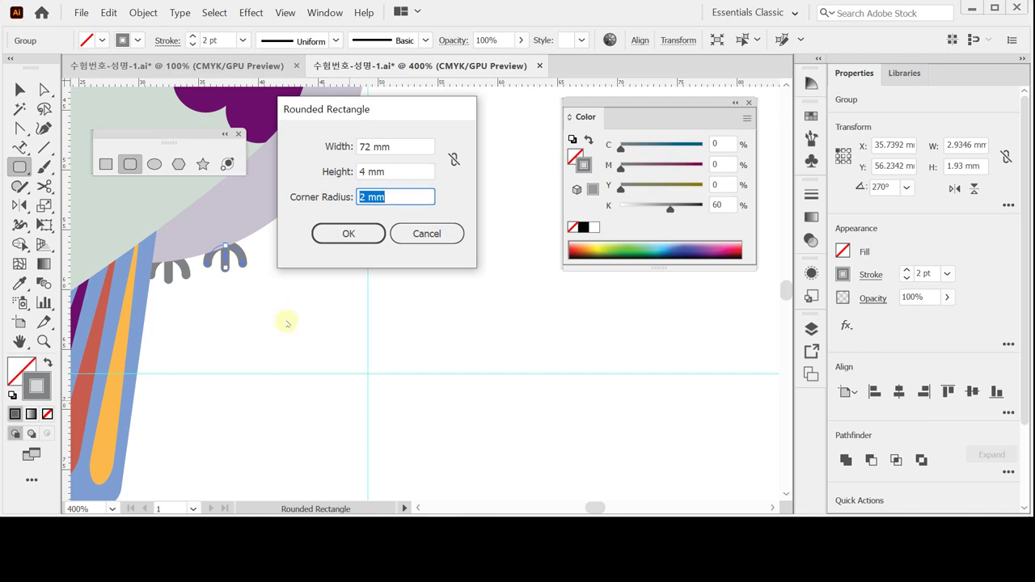
{"action": "key", "text": "Return"}
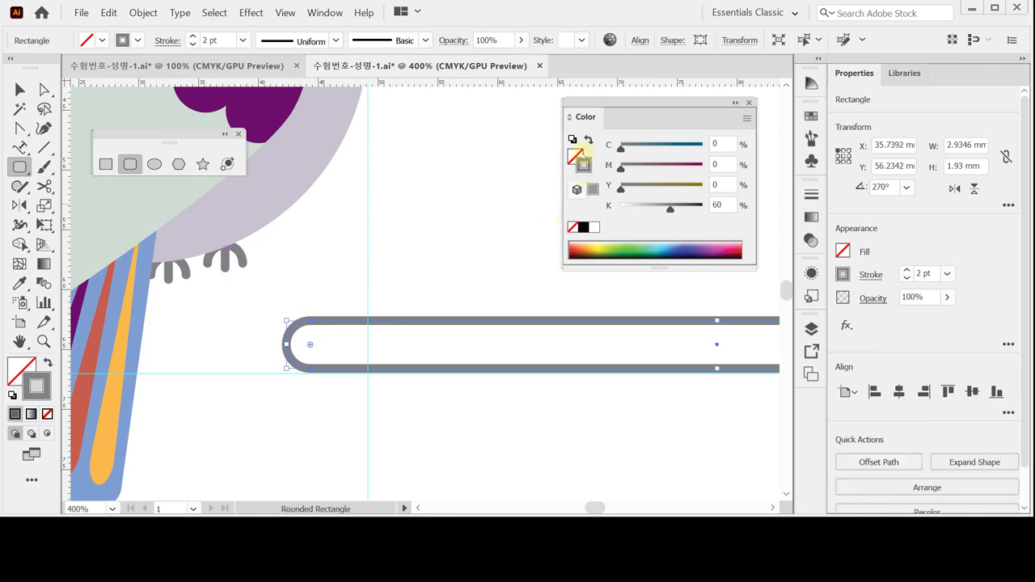
Step: Swap the bar's grey stroke to its fill and set the fill colour to C 70, M 70, Y 60, K 20
{"action": "left_click", "coordinate": [589, 140]}
{"action": "left_click", "coordinate": [575, 155]}
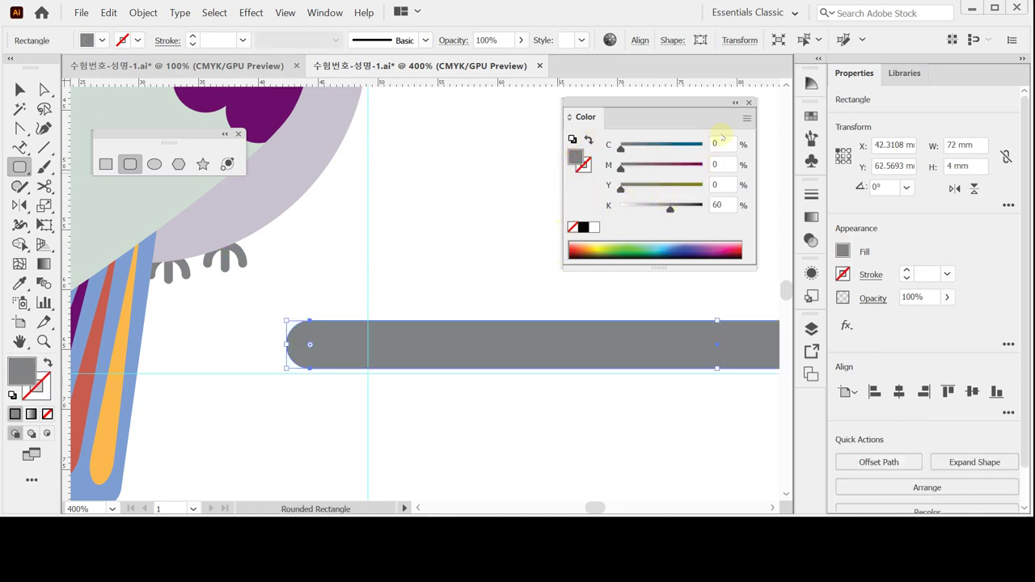
{"action": "left_click", "coordinate": [724, 145]}
{"action": "type", "text": "0"}
{"action": "key", "text": "Tab"}
{"action": "type", "text": "70"}
{"action": "key", "text": "Tab"}
{"action": "key", "text": "shift+Tab"}
{"action": "key", "text": "shift+Tab"}
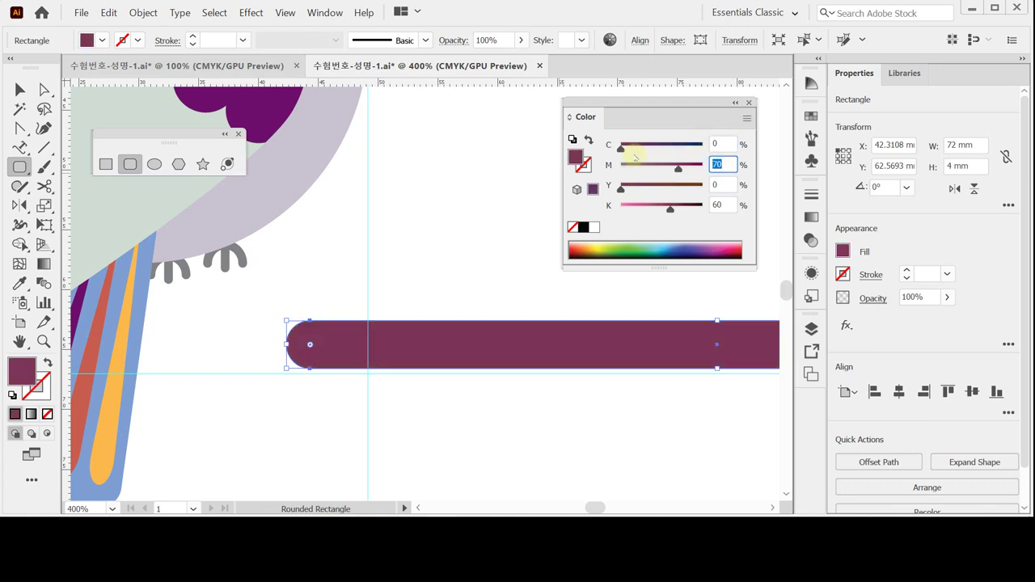
{"action": "type", "text": "70"}
{"action": "key", "text": "Tab"}
{"action": "key", "text": "Tab"}
{"action": "key", "text": "Tab"}
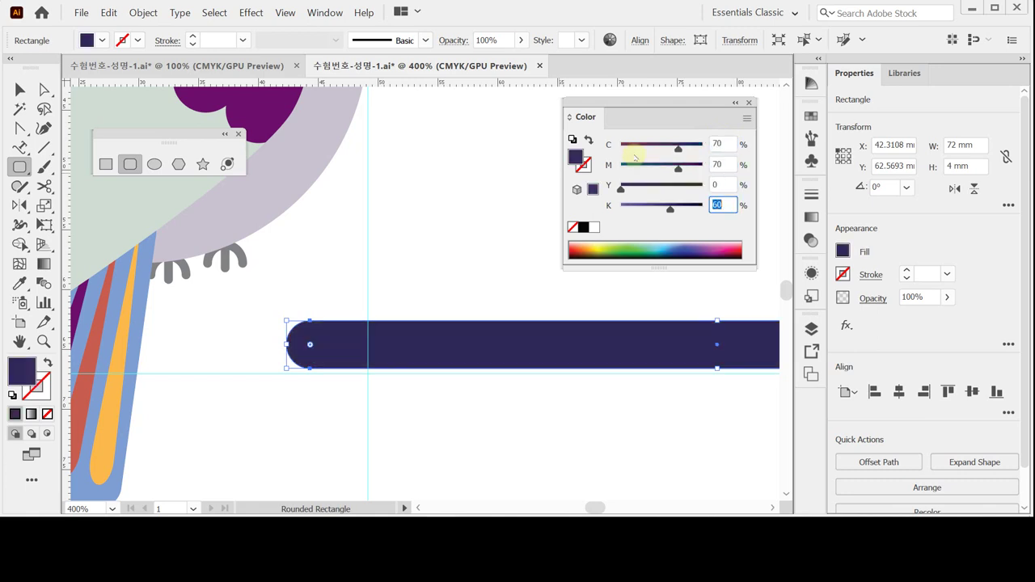
{"action": "key", "text": "shift+Tab"}
{"action": "type", "text": "60"}
{"action": "key", "text": "Tab"}
{"action": "type", "text": "20"}
{"action": "key", "text": "Tab"}
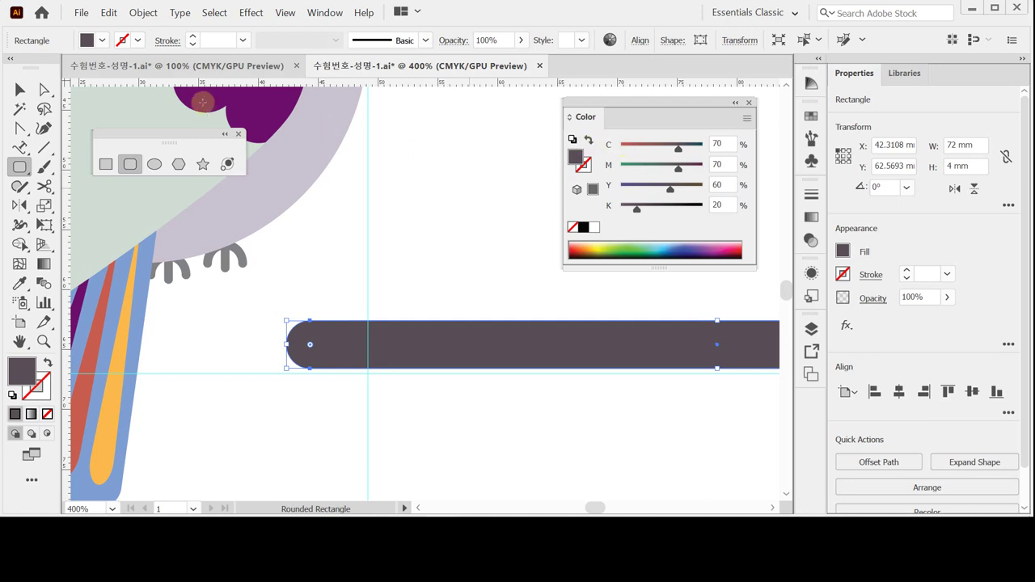
Step: Move the rounded bar left so that it crosses the parrot's tail
{"action": "left_click", "coordinate": [45, 89]}
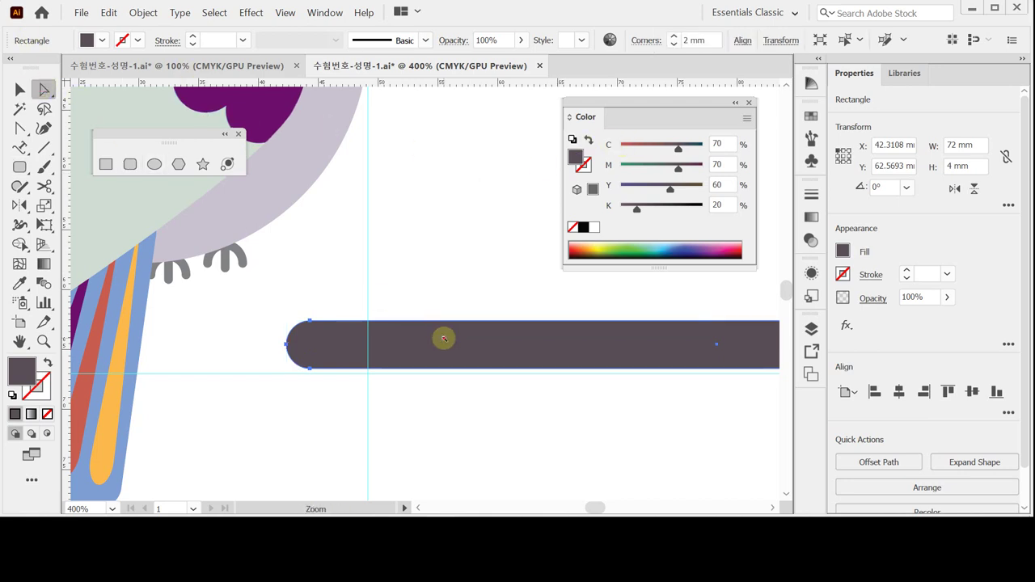
{"action": "key", "text": "ctrl+minus"}
{"action": "key", "text": "ctrl+minus"}
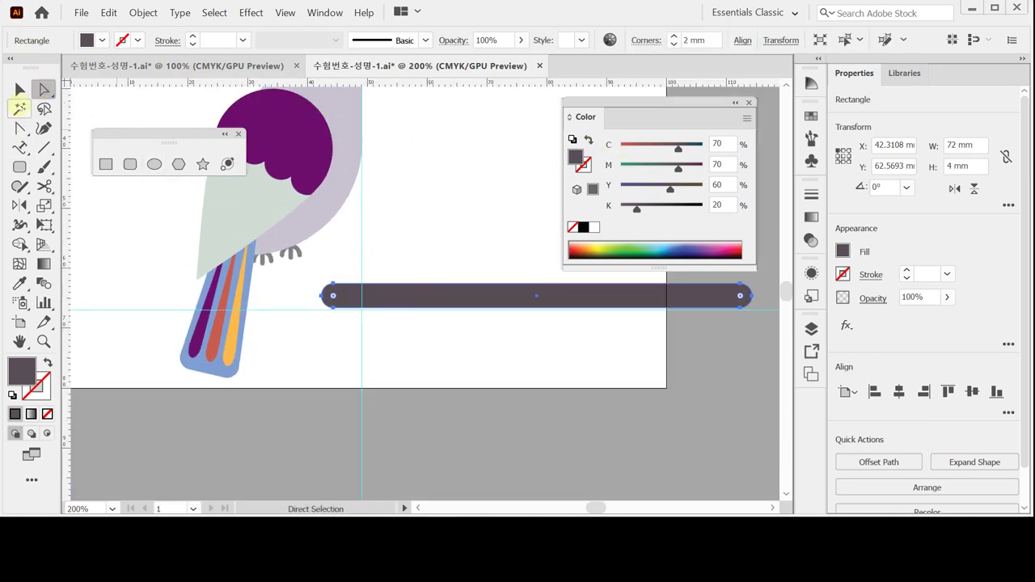
{"action": "key", "text": "v"}
{"action": "left_click_drag", "start_coordinate": [520, 296], "coordinate": [354, 305]}
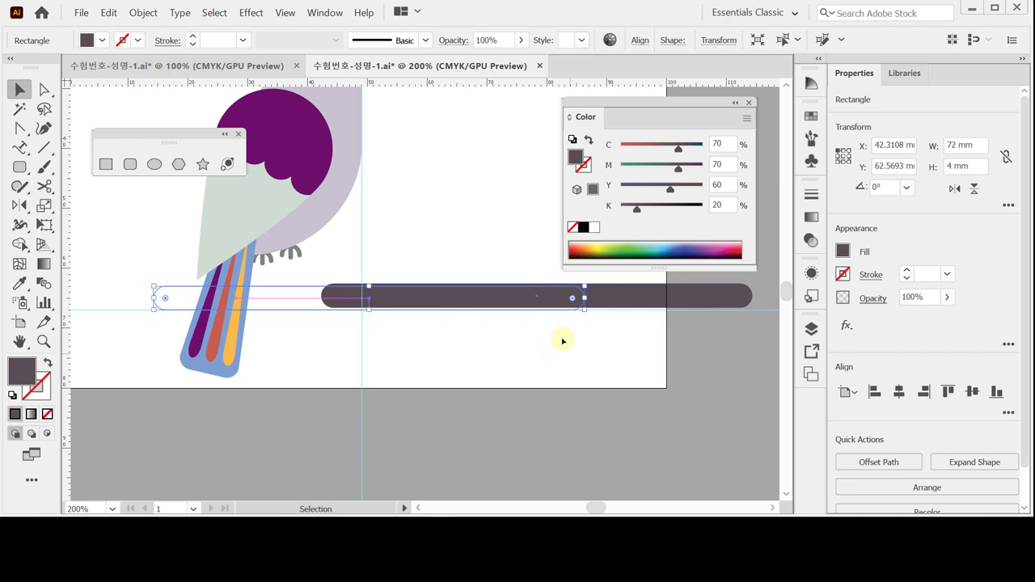
Step: Taper the bar by uniformly scaling only the anchor points of its right end to 70%
{"action": "key", "text": "ctrl+plus"}
{"action": "left_click_drag", "start_coordinate": [557, 312], "coordinate": [462, 282]}
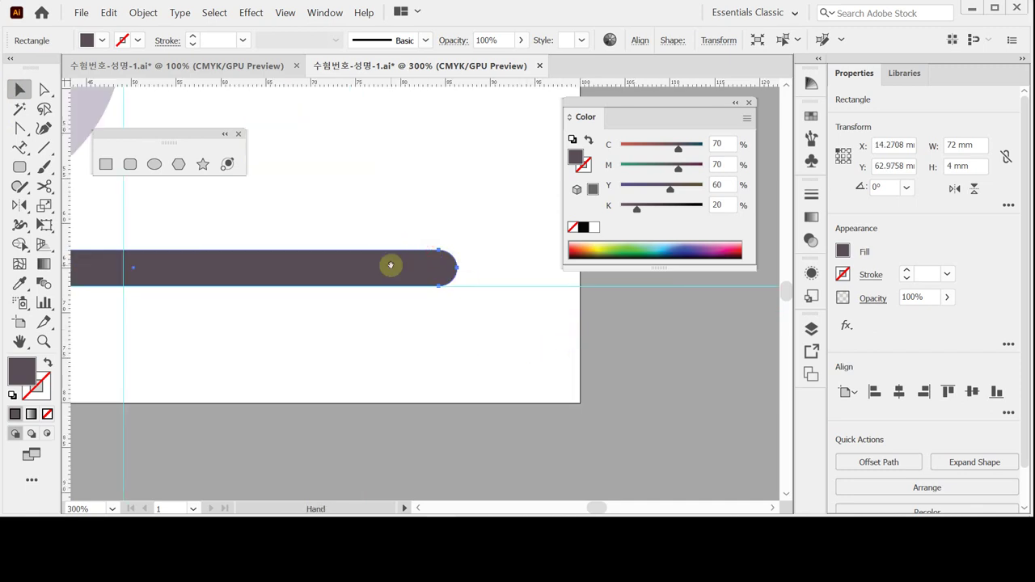
{"action": "key", "text": "a"}
{"action": "left_click_drag", "start_coordinate": [358, 226], "coordinate": [478, 303]}
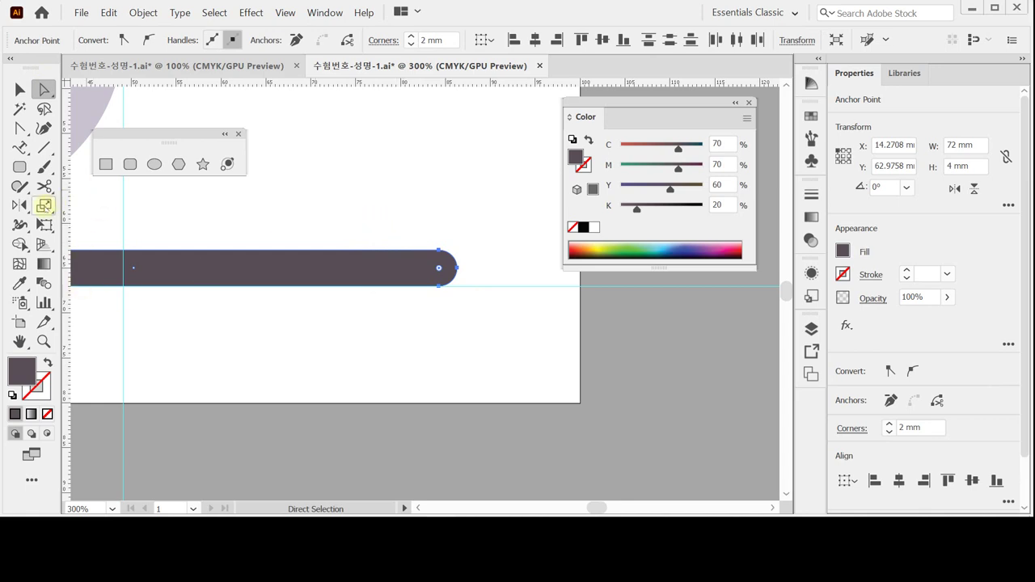
{"action": "double_click", "coordinate": [44, 206]}
{"action": "type", "text": "70"}
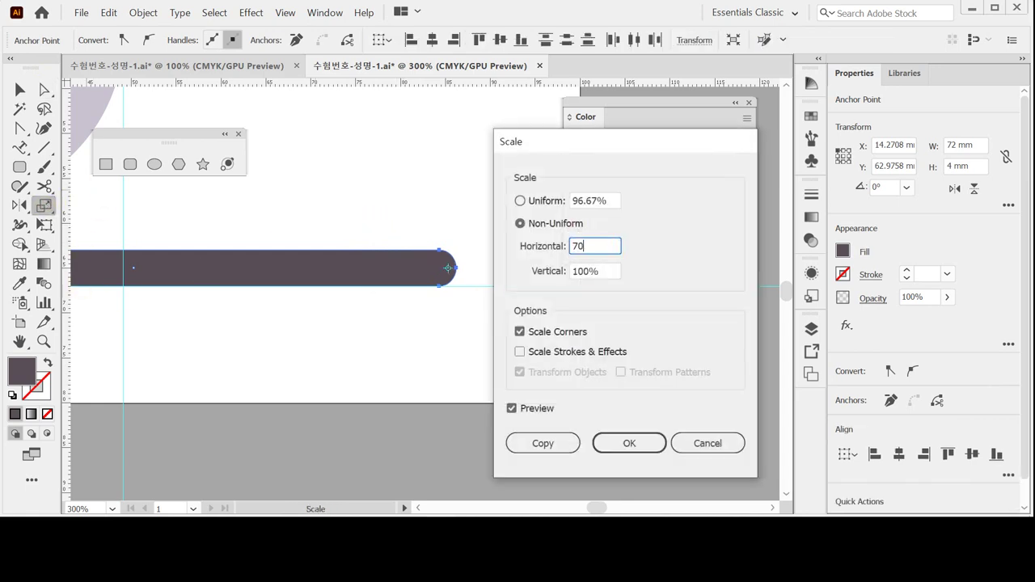
{"action": "key", "text": "shift+Tab"}
{"action": "key", "text": "shift+Tab"}
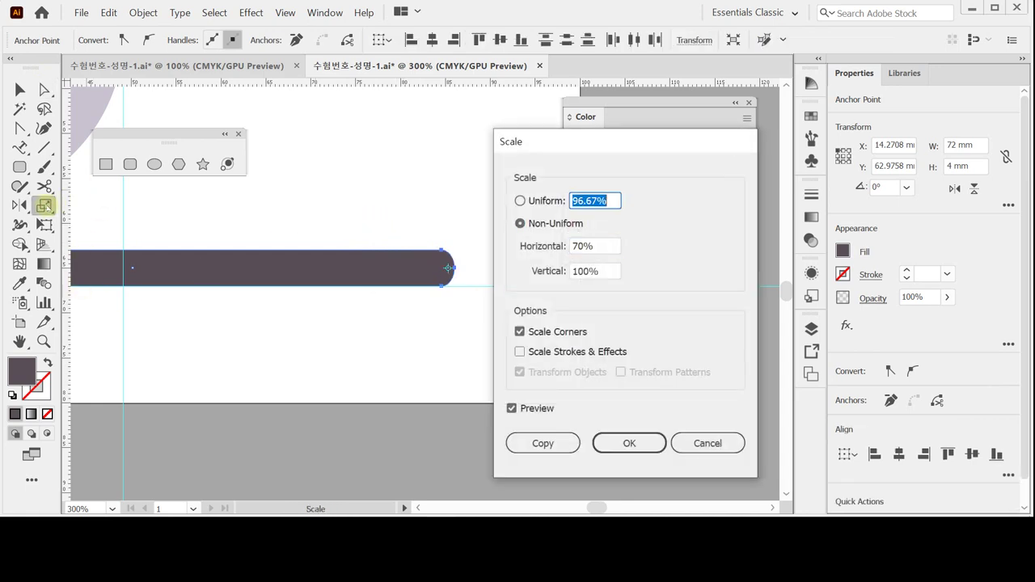
{"action": "type", "text": "70"}
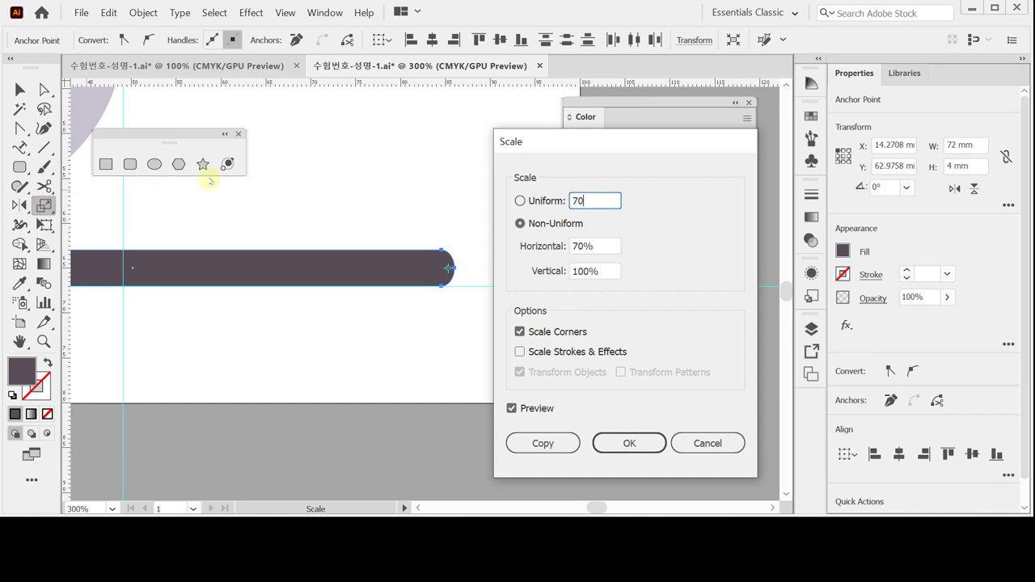
{"action": "left_click", "coordinate": [520, 200]}
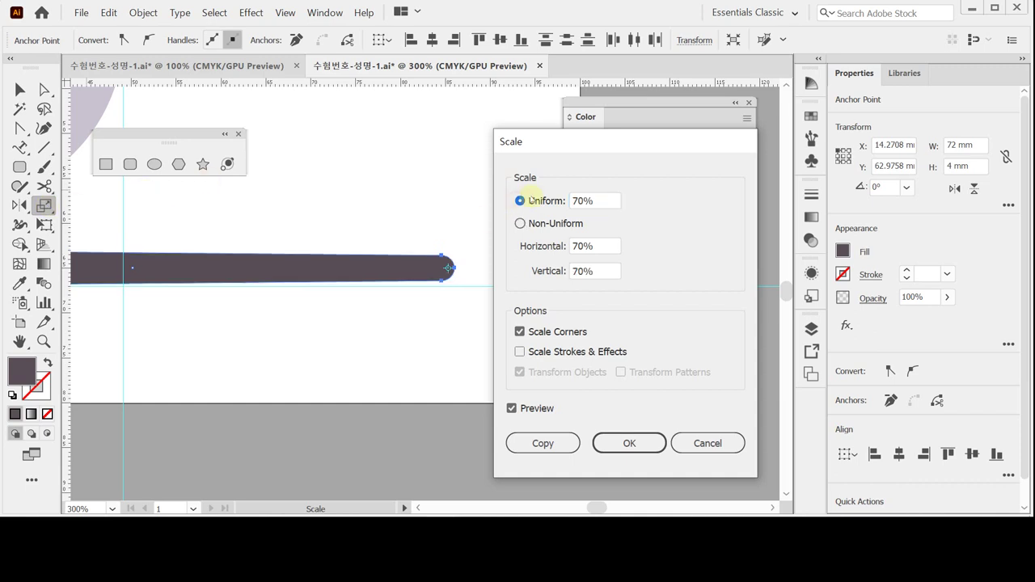
{"action": "left_click", "coordinate": [628, 443]}
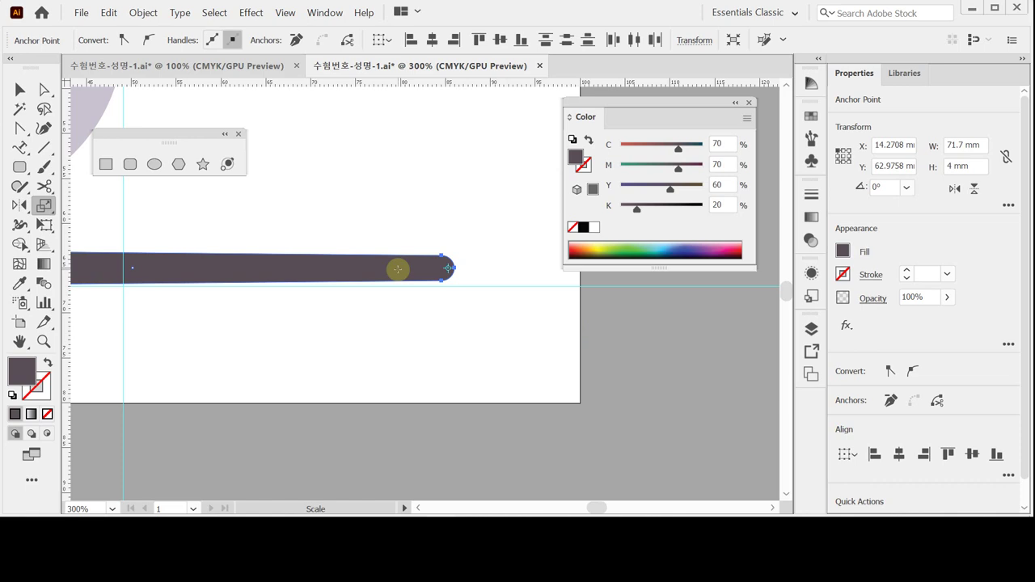
Step: Draw a small rounded rectangle about 8.7 mm wide and 3.2 mm high above the tapered bar
{"action": "left_click", "coordinate": [128, 164]}
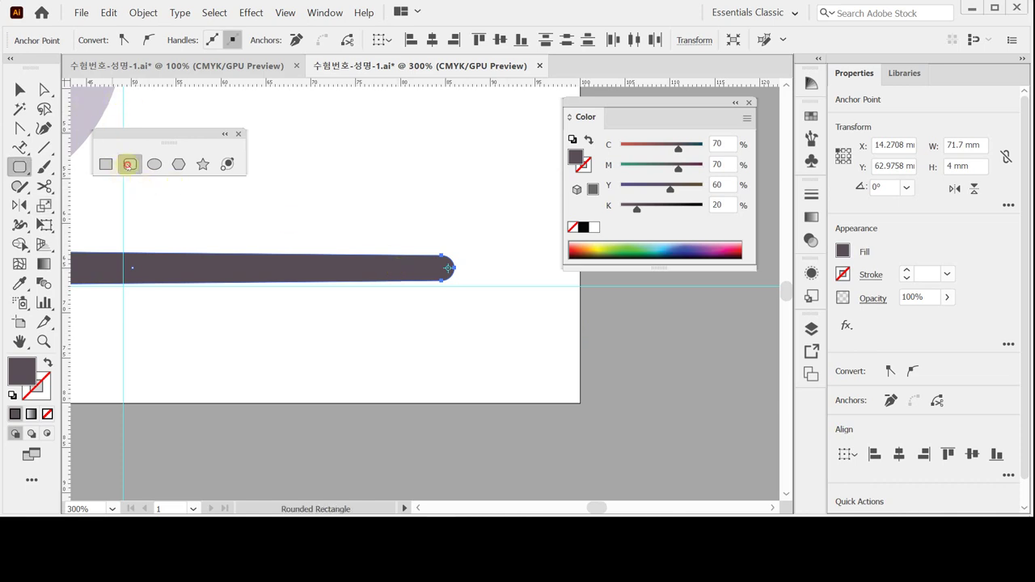
{"action": "left_click_drag", "start_coordinate": [241, 222], "coordinate": [309, 290]}
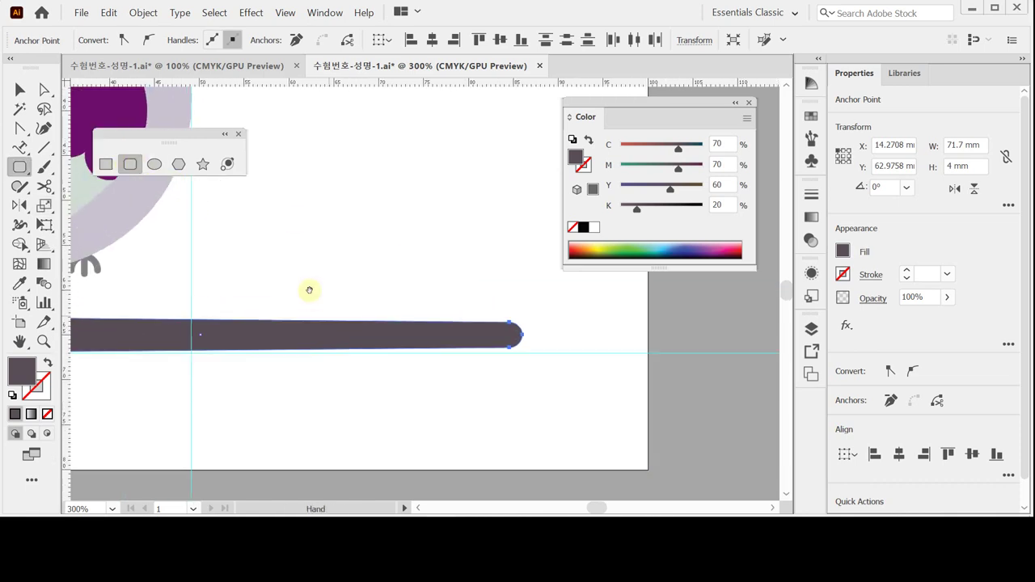
{"action": "key", "text": "ctrl+plus"}
{"action": "left_click_drag", "start_coordinate": [359, 192], "coordinate": [462, 231]}
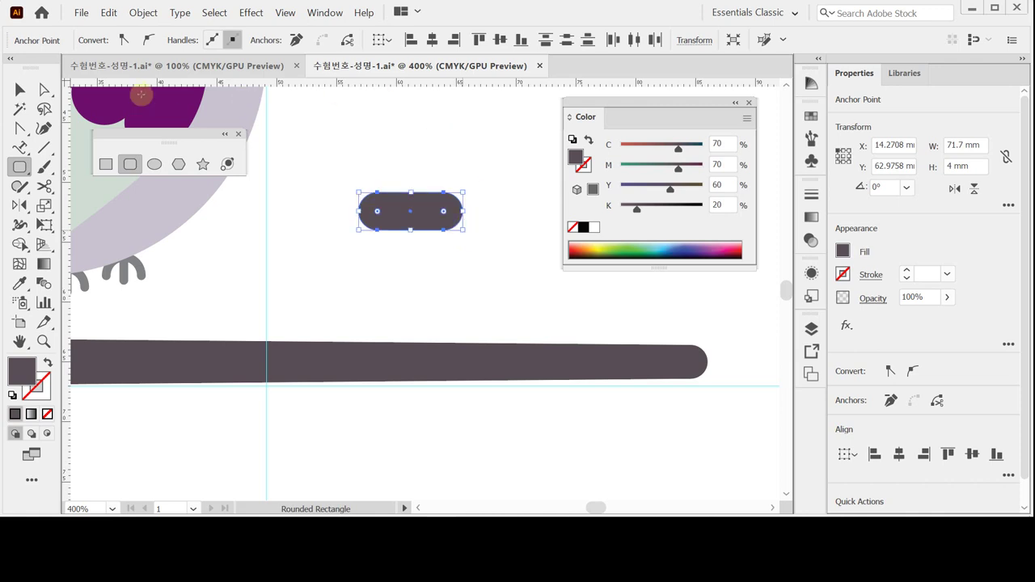
Step: Taper the small rounded rectangle by uniformly scaling its right-end anchor points to 70%
{"action": "left_click", "coordinate": [45, 89]}
{"action": "left_click_drag", "start_coordinate": [421, 161], "coordinate": [497, 261]}
{"action": "double_click", "coordinate": [42, 206]}
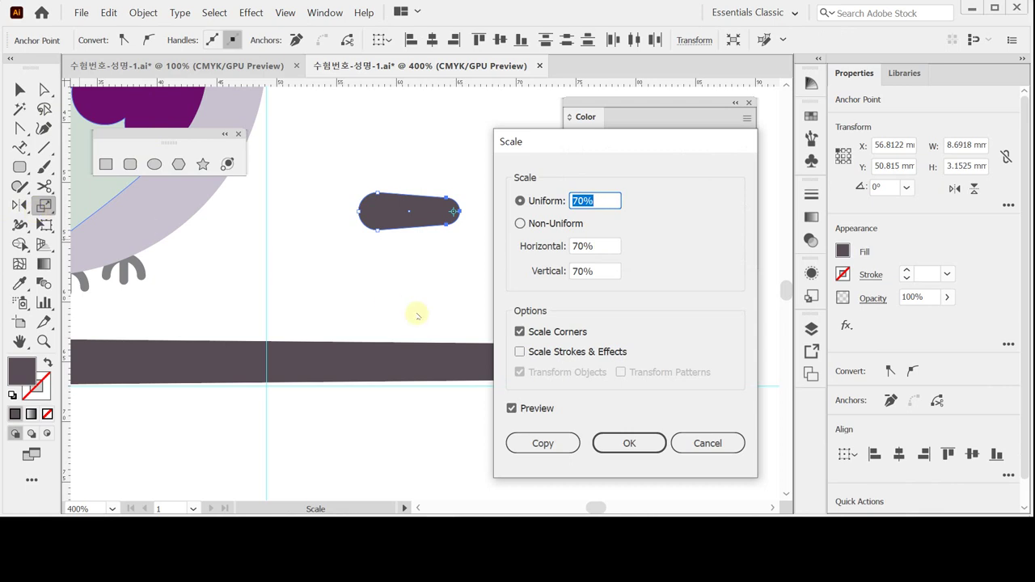
{"action": "left_click", "coordinate": [626, 443]}
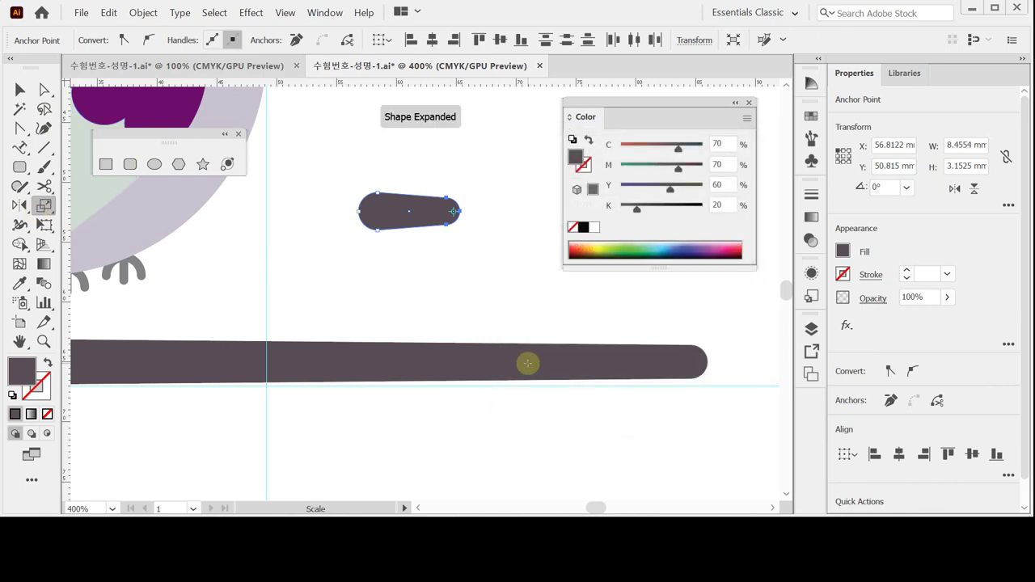
{"action": "key", "text": "ctrl"}
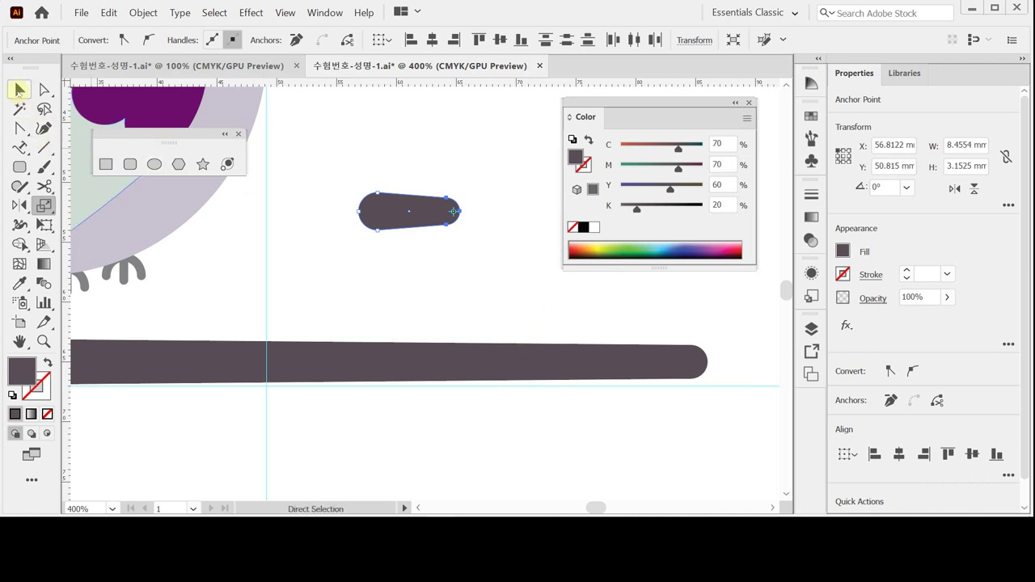
Step: Attach the small tapered shape to the bar's lower edge as a twig, rotated about 31° clockwise
{"action": "left_click", "coordinate": [19, 89]}
{"action": "left_click_drag", "start_coordinate": [427, 214], "coordinate": [343, 400]}
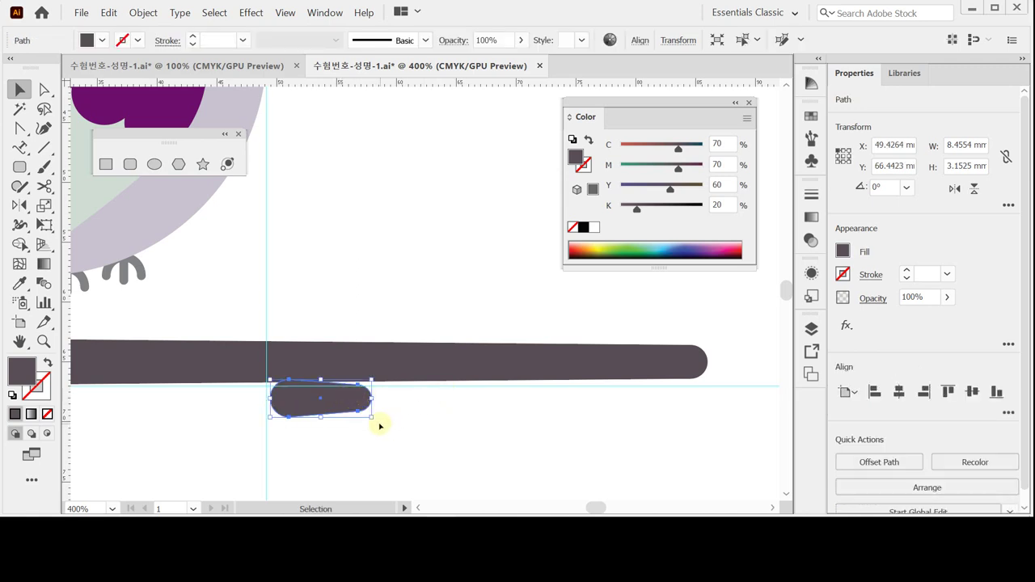
{"action": "mouse_move", "coordinate": [376, 419]}
{"action": "left_mouse_down"}
{"action": "mouse_move", "coordinate": [364, 436]}
{"action": "mouse_move", "coordinate": [347, 406]}
{"action": "mouse_move", "coordinate": [327, 398]}
{"action": "left_mouse_up"}
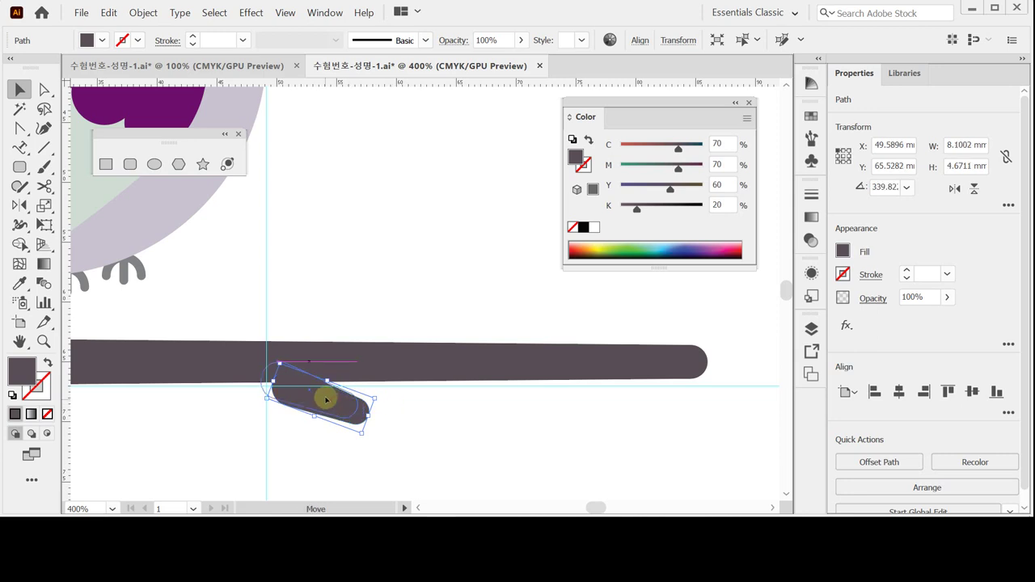
{"action": "mouse_move", "coordinate": [357, 432]}
{"action": "left_mouse_down"}
{"action": "mouse_move", "coordinate": [348, 437]}
{"action": "mouse_move", "coordinate": [339, 410]}
{"action": "mouse_move", "coordinate": [347, 415]}
{"action": "left_mouse_up"}
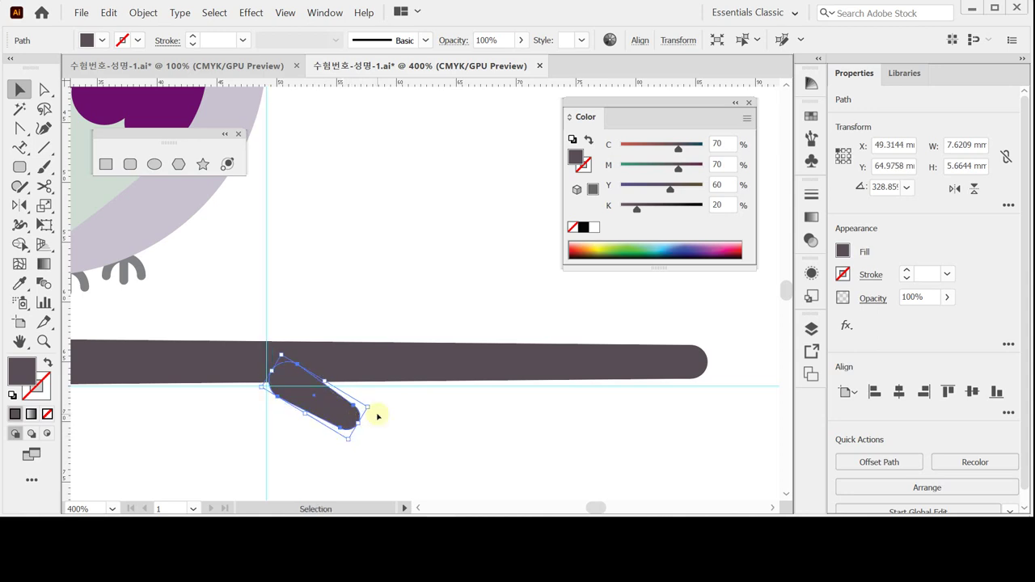
{"action": "left_click", "coordinate": [429, 413]}
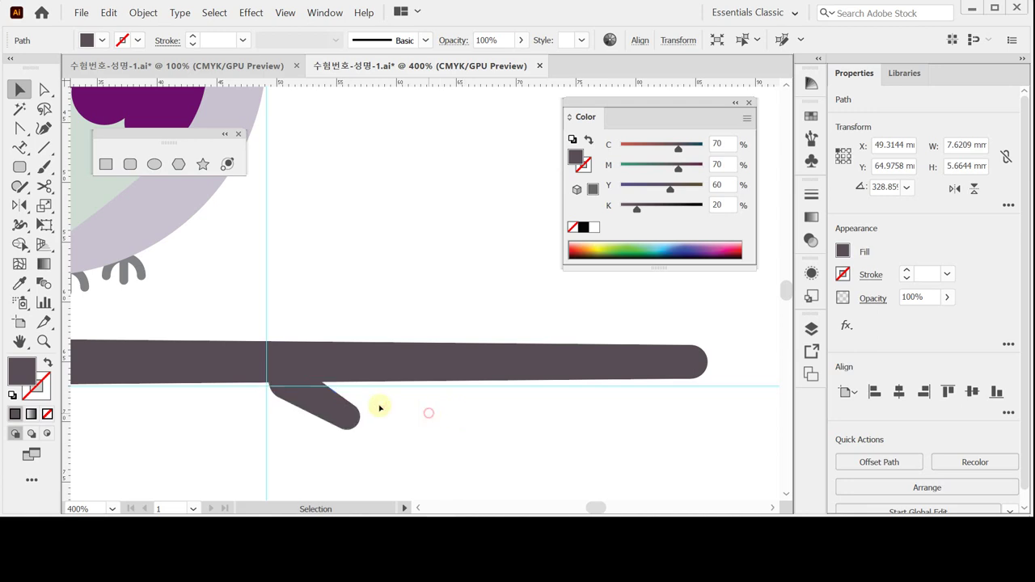
Step: Copy the twig to the bar's upper edge, angle it up to the right and make it slightly smaller
{"action": "left_click", "coordinate": [339, 415]}
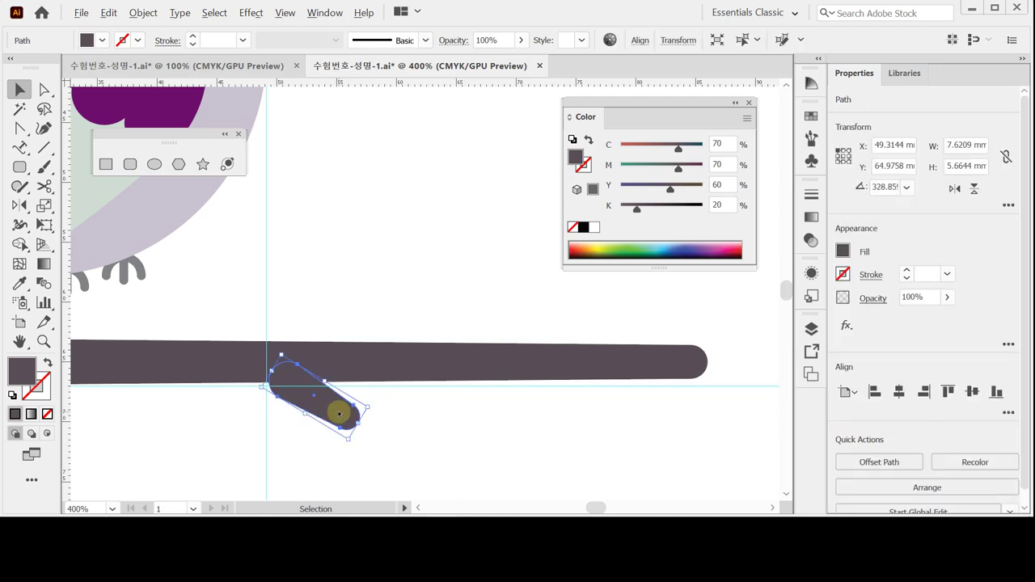
{"action": "left_click_drag", "start_coordinate": [340, 415], "coordinate": [438, 278]}
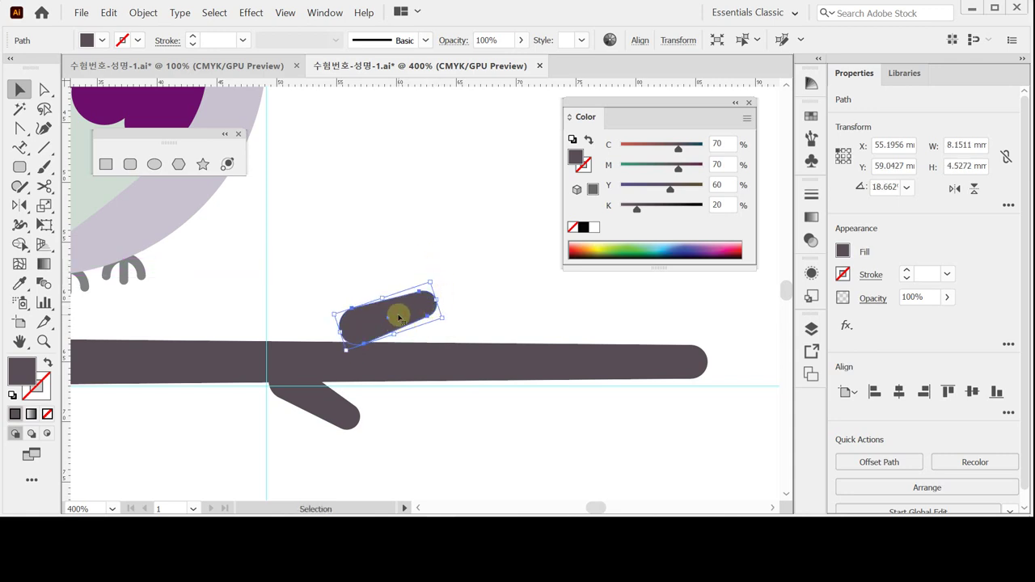
{"action": "left_click_drag", "start_coordinate": [404, 314], "coordinate": [437, 329]}
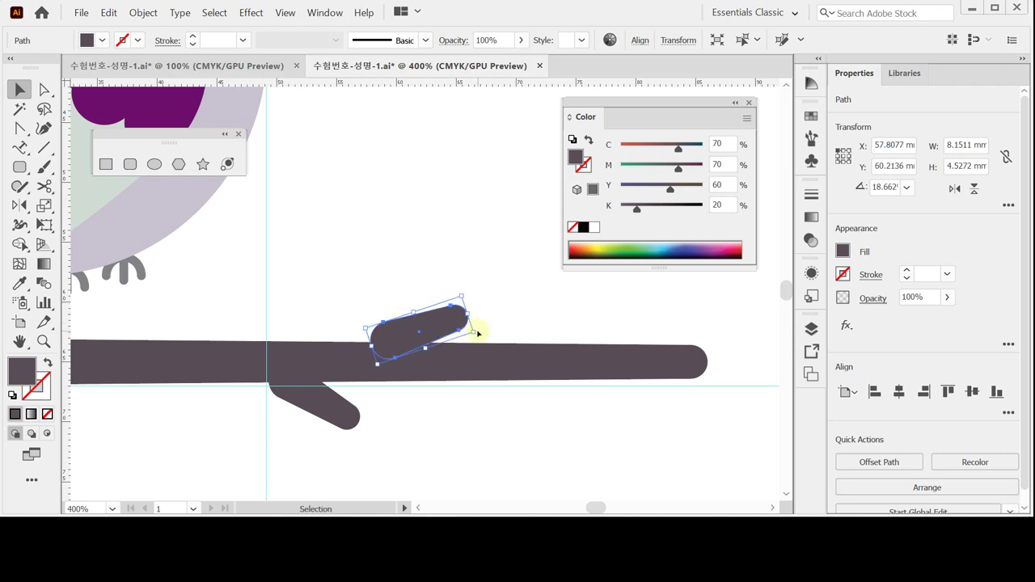
{"action": "left_click_drag", "start_coordinate": [479, 332], "coordinate": [480, 324]}
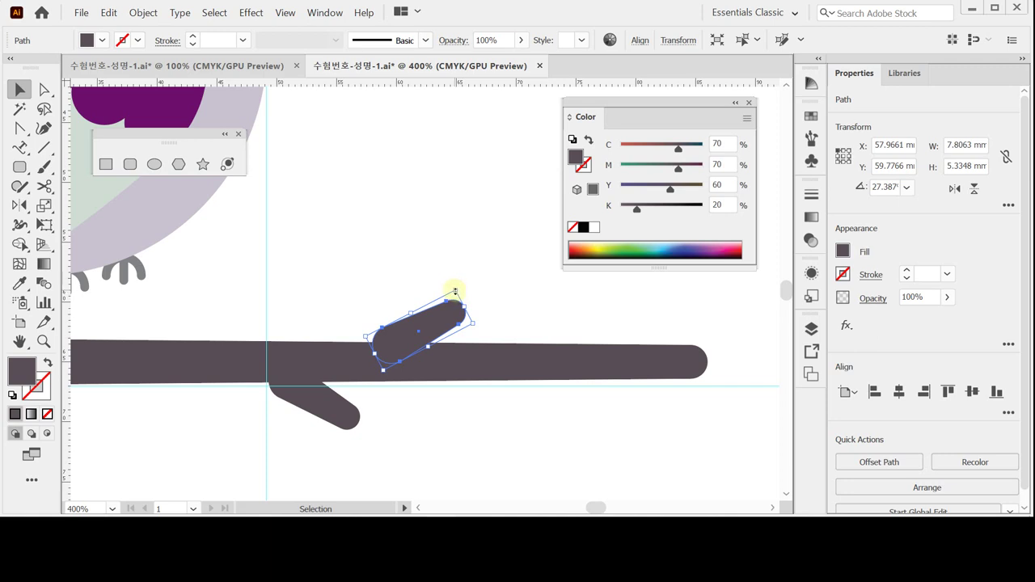
{"action": "left_click_drag", "start_coordinate": [456, 292], "coordinate": [453, 296]}
{"action": "left_click", "coordinate": [495, 308]}
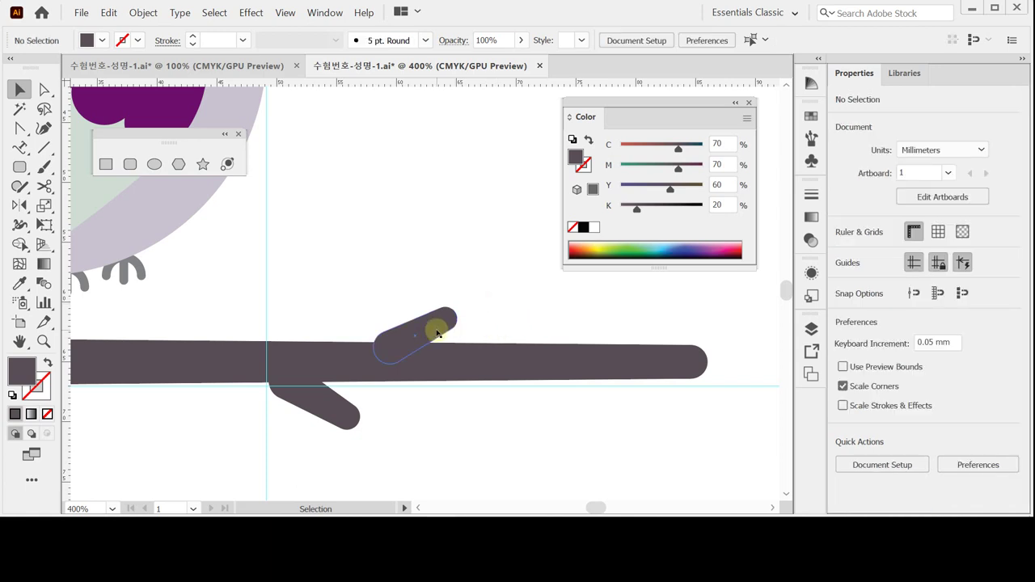
Step: Unite the bar and both twigs into a single branch shape
{"action": "left_click_drag", "start_coordinate": [270, 291], "coordinate": [442, 437]}
{"action": "key", "text": "ctrl+minus"}
{"action": "key", "text": "ctrl+minus"}
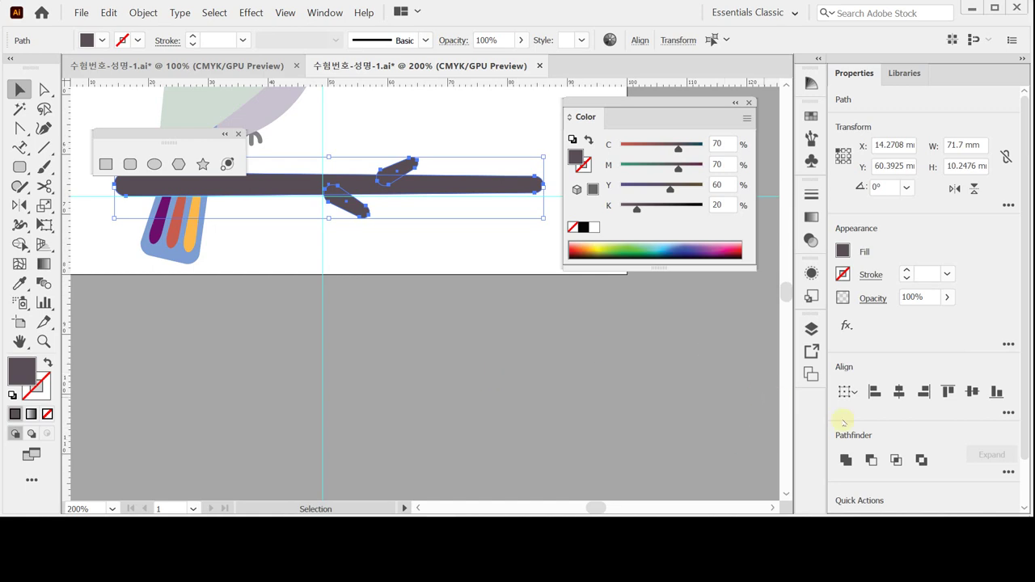
{"action": "left_click", "coordinate": [846, 460]}
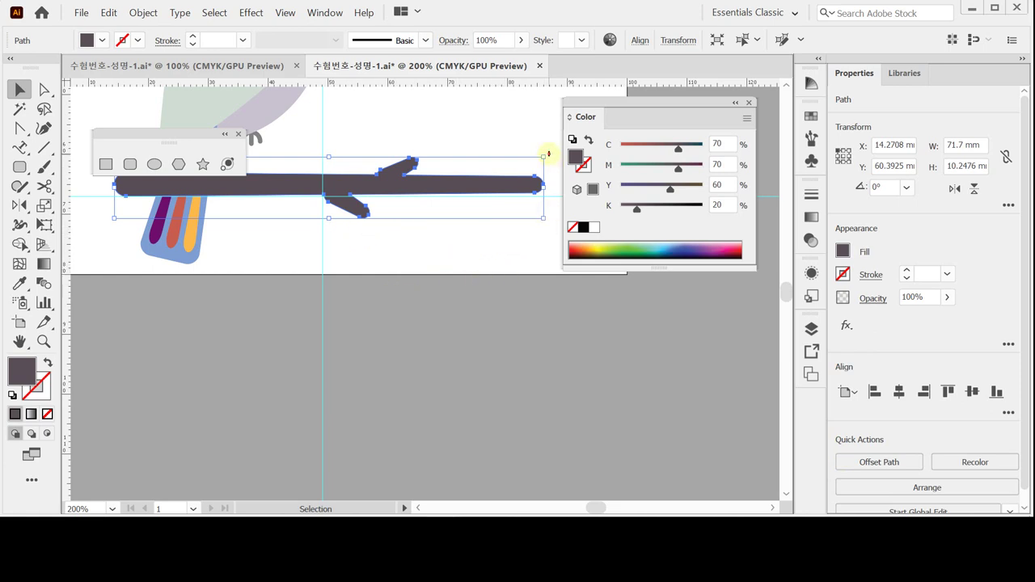
Step: Rotate the branch about 7° counterclockwise and move it left and up towards the parrot's feet
{"action": "left_click_drag", "start_coordinate": [548, 154], "coordinate": [548, 127]}
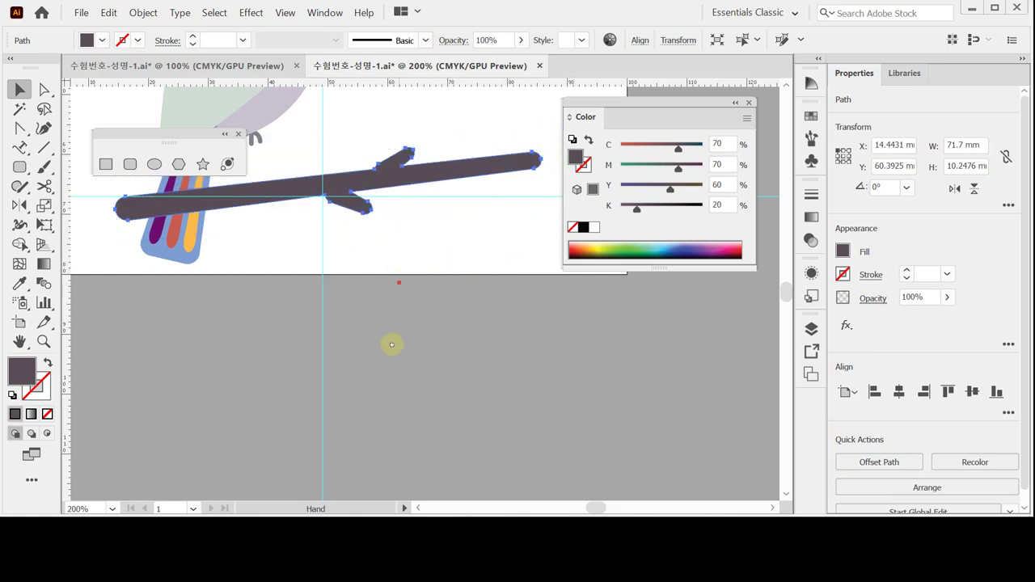
{"action": "left_click_drag", "start_coordinate": [391, 345], "coordinate": [381, 375]}
{"action": "left_click_drag", "start_coordinate": [394, 278], "coordinate": [380, 243]}
Step: Send the branch behind the parrot and shift it slightly left and up so the feet overlap it
{"action": "right_click", "coordinate": [400, 240]}
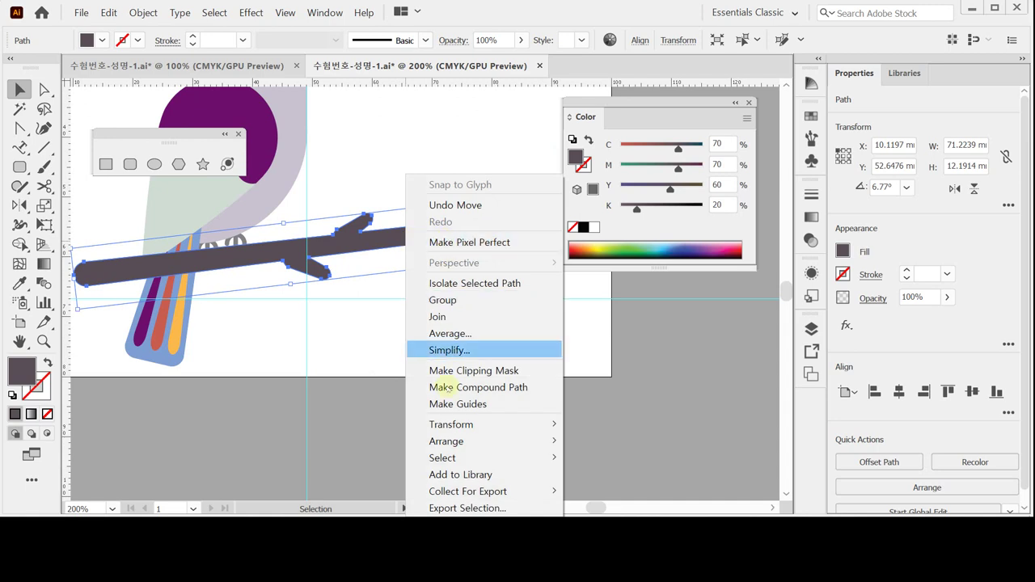
{"action": "mouse_move", "coordinate": [453, 441]}
{"action": "left_click", "coordinate": [602, 420]}
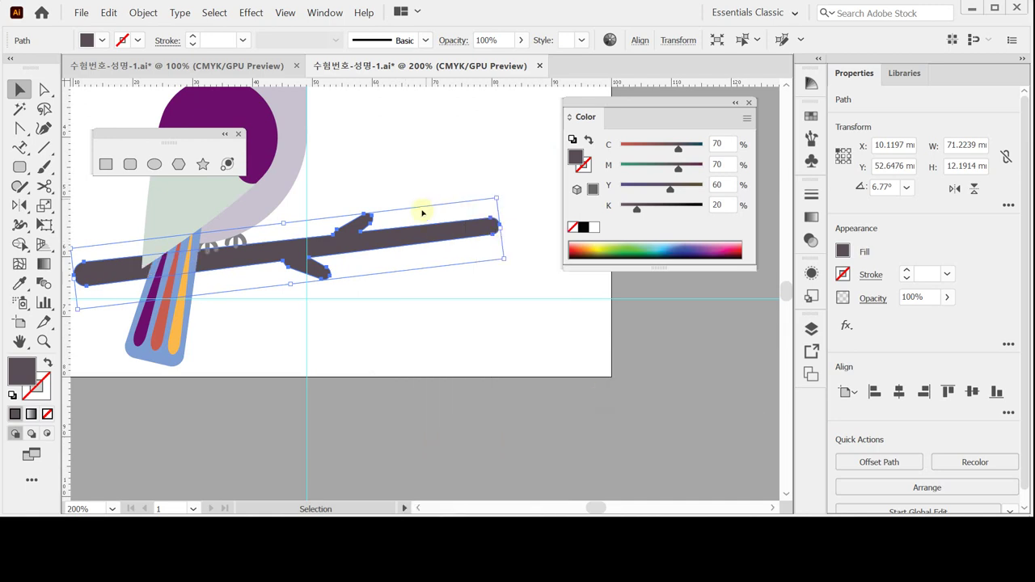
{"action": "left_click_drag", "start_coordinate": [434, 242], "coordinate": [428, 229]}
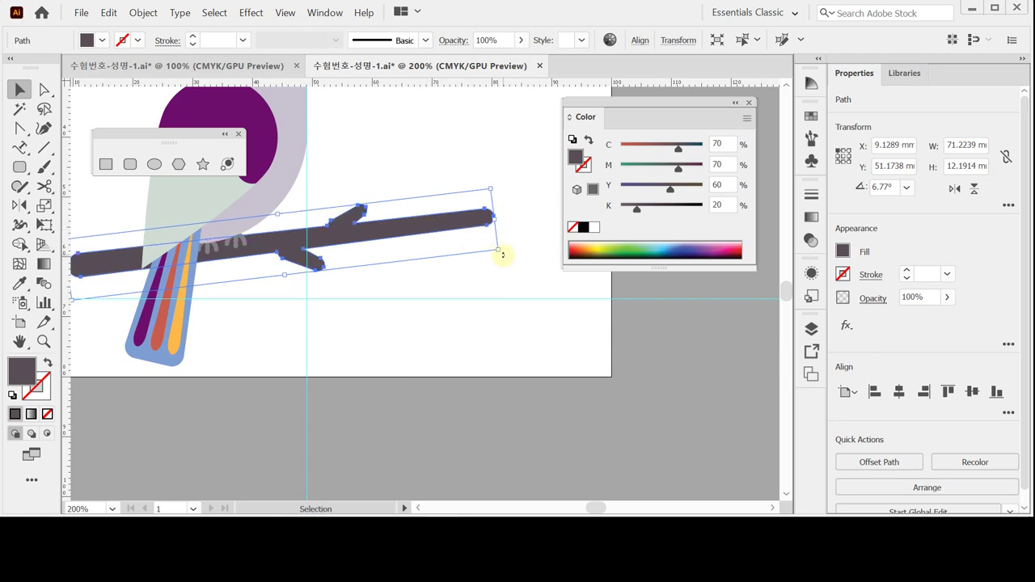
Step: Rotate the branch slightly further counterclockwise, to about 9°, and shift it slightly up beneath the parrot's feet
{"action": "left_click_drag", "start_coordinate": [501, 254], "coordinate": [499, 248]}
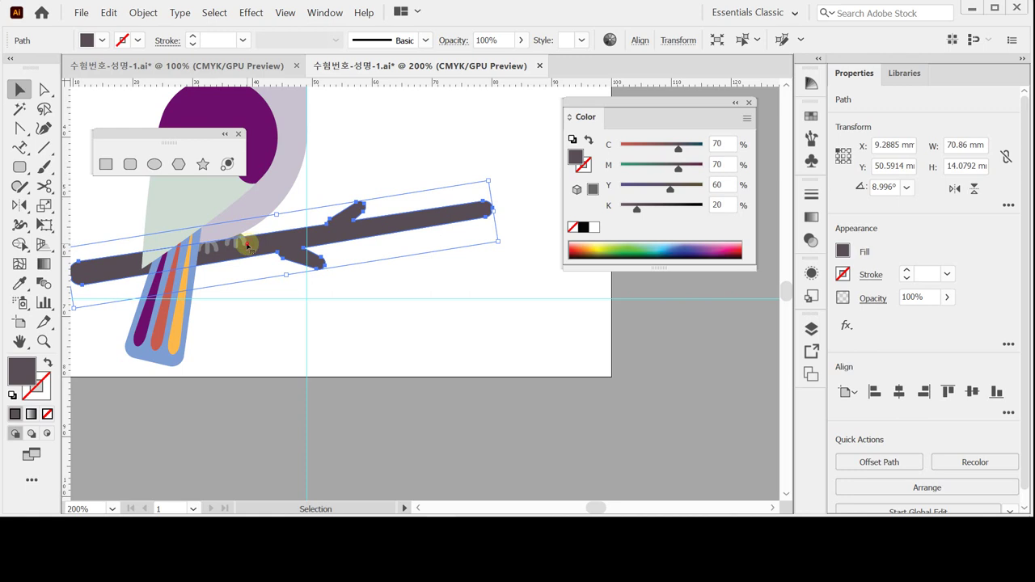
{"action": "left_click", "coordinate": [259, 286]}
{"action": "left_click", "coordinate": [245, 243]}
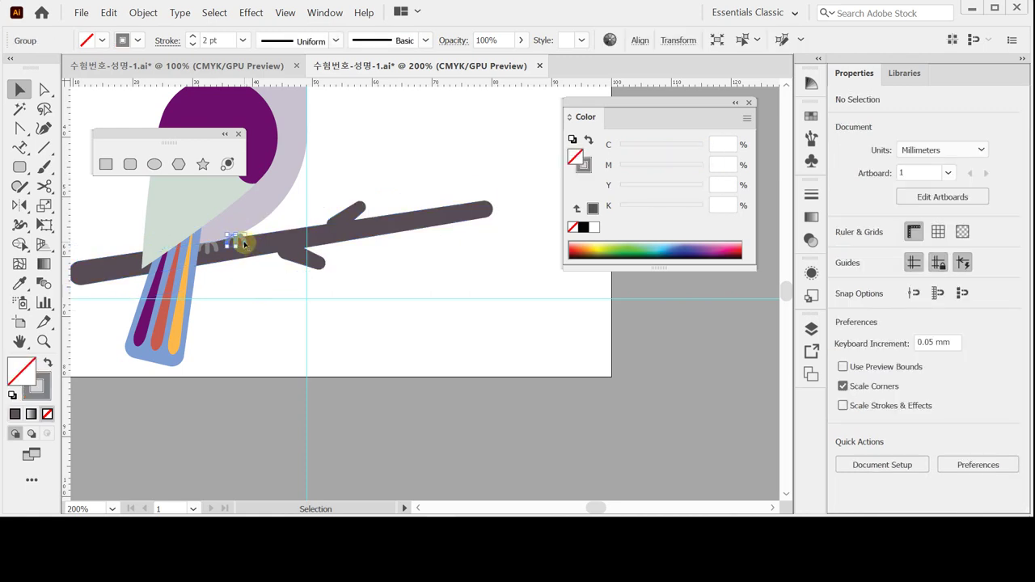
{"action": "left_click", "coordinate": [215, 264]}
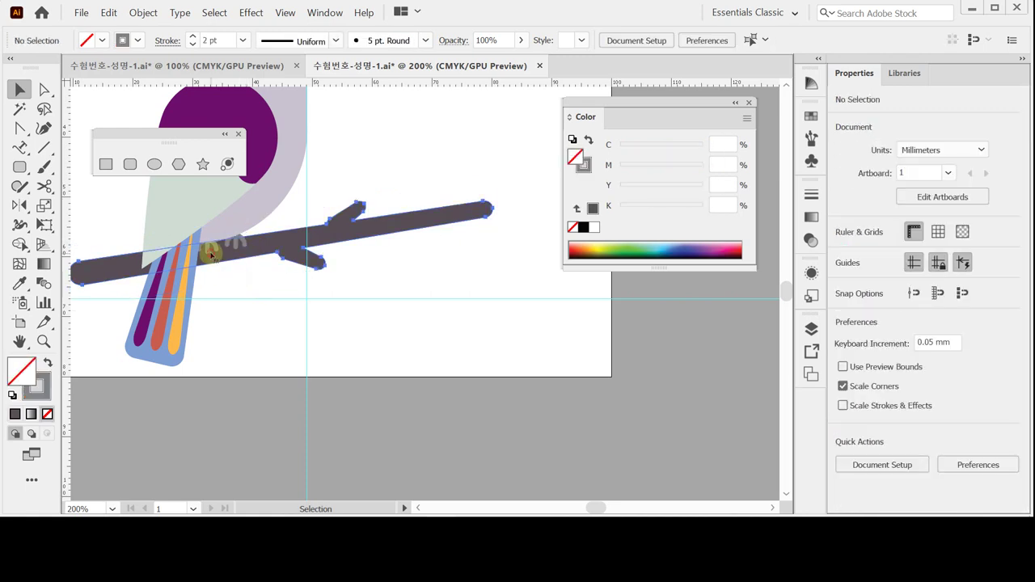
{"action": "left_click", "coordinate": [242, 252]}
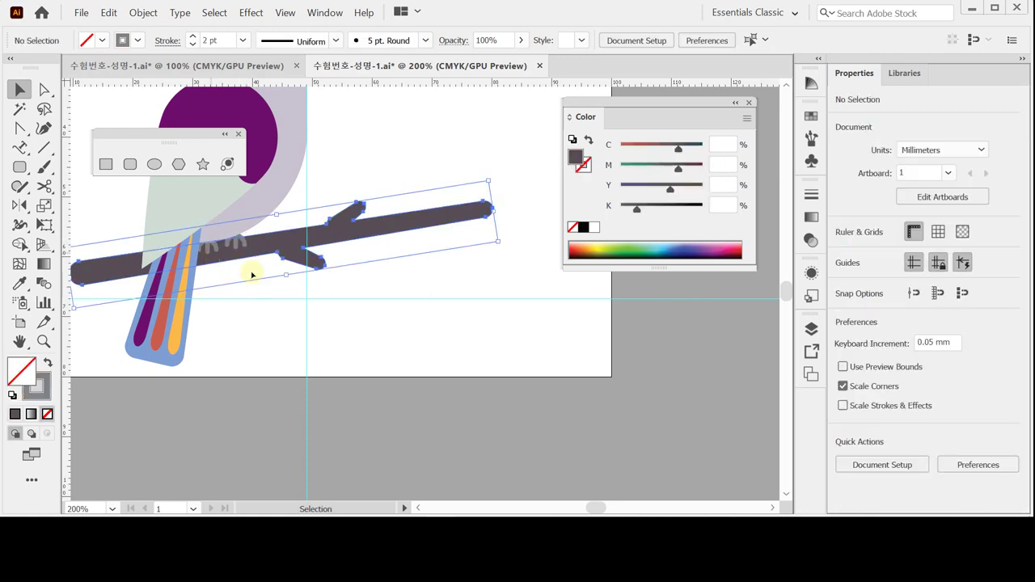
{"action": "left_click", "coordinate": [318, 246]}
{"action": "left_click_drag", "start_coordinate": [329, 242], "coordinate": [334, 240]}
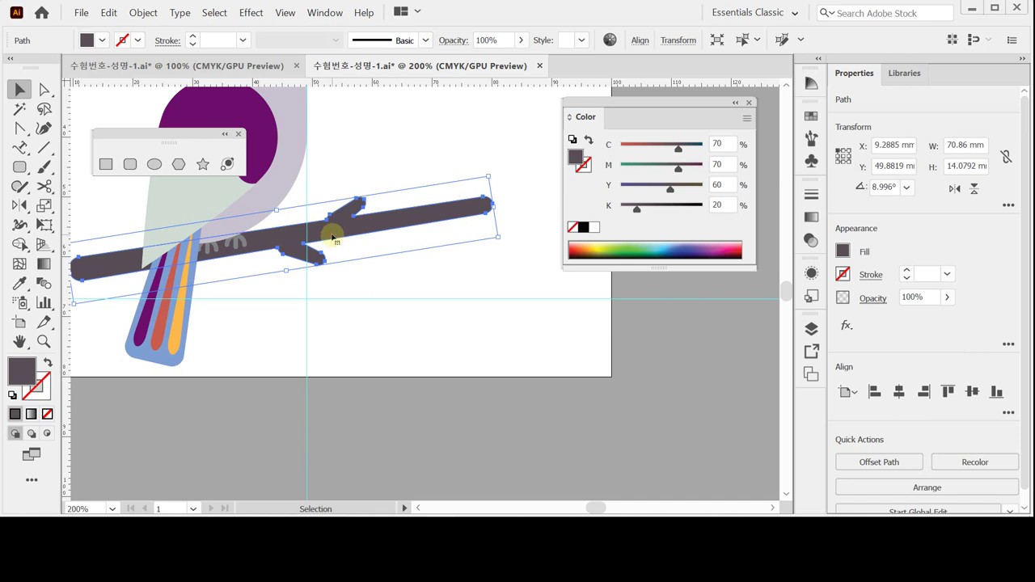
{"action": "left_click", "coordinate": [361, 273]}
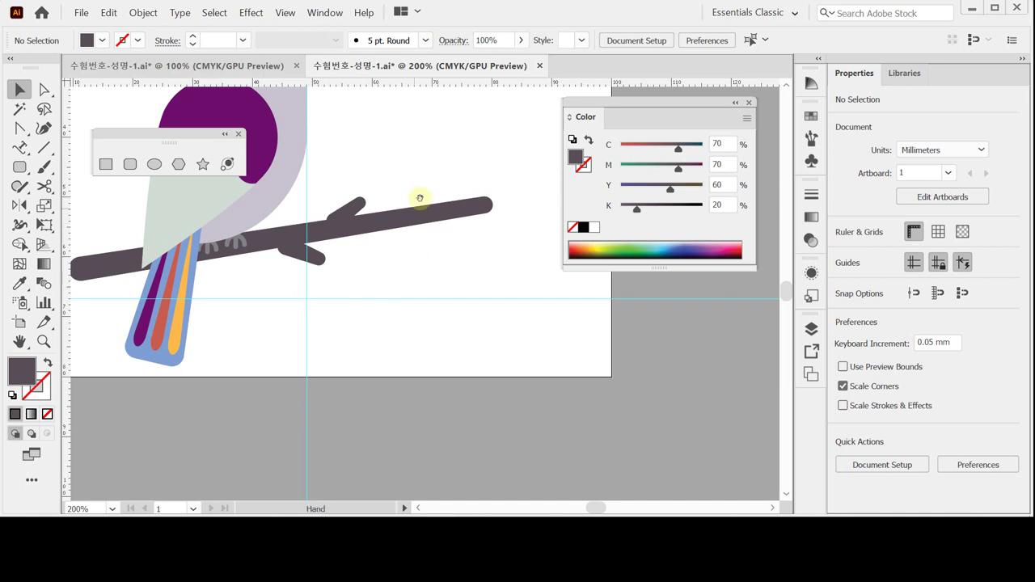
Step: Save the document
{"action": "scroll", "coordinate": [421, 200], "scroll_direction": "up", "scroll_amount": 2}
{"action": "left_click_drag", "start_coordinate": [421, 200], "coordinate": [365, 231]}
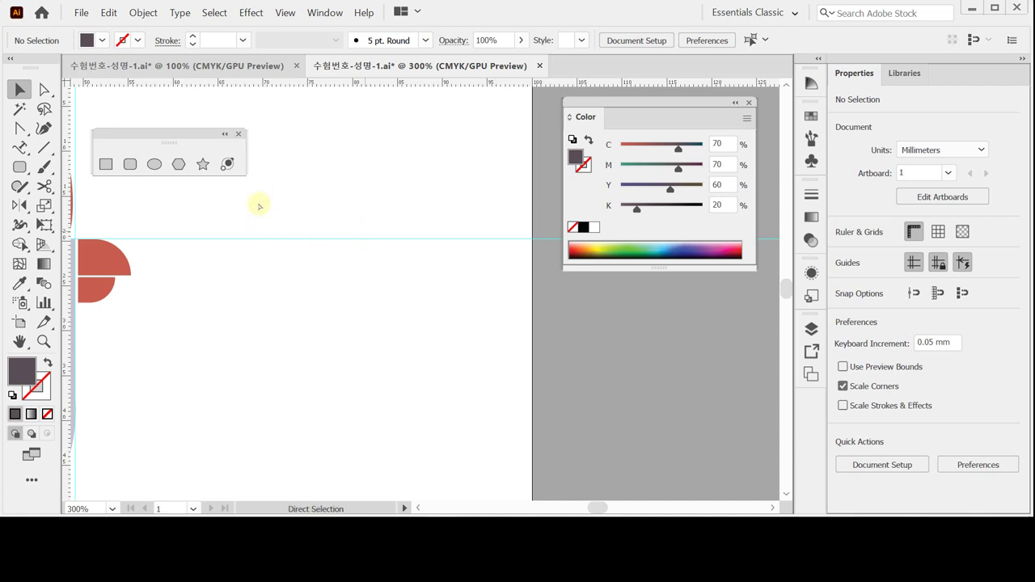
{"action": "key", "text": "ctrl+s"}
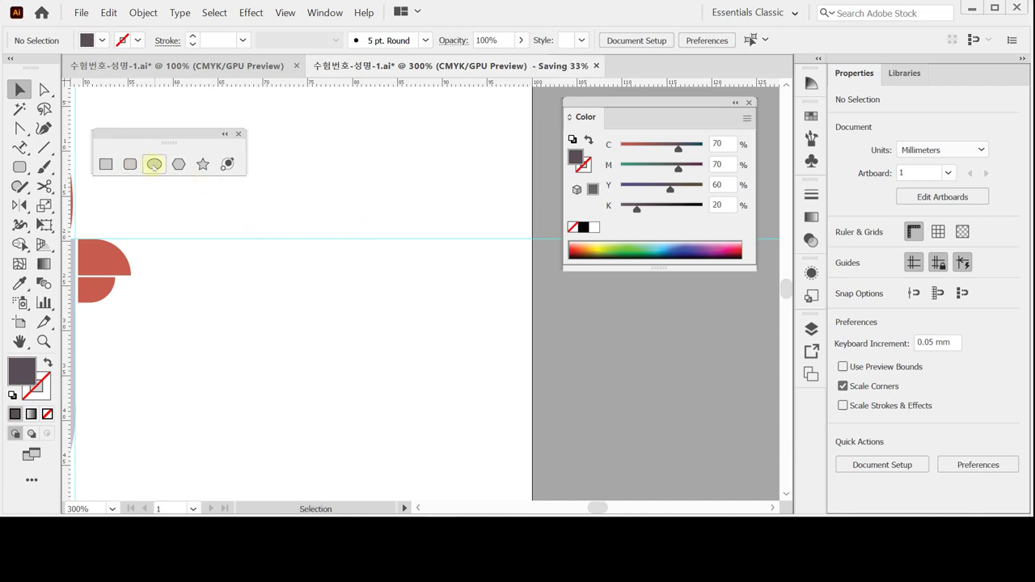
Step: Draw a 13 mm by 13 mm circle in the empty area to the right of the parrot's head
{"action": "left_click", "coordinate": [154, 164]}
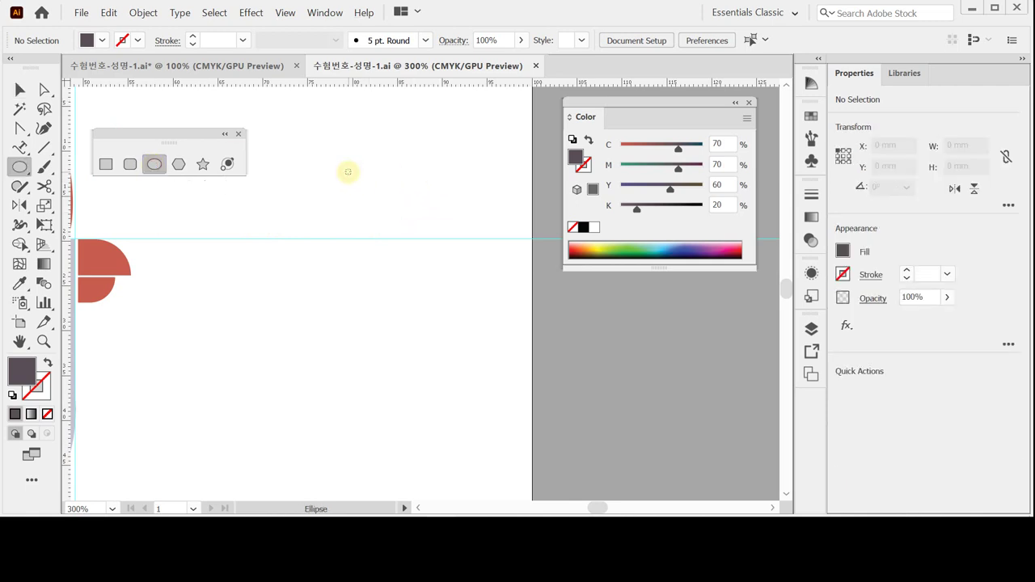
{"action": "left_click", "coordinate": [348, 171]}
{"action": "type", "text": "13"}
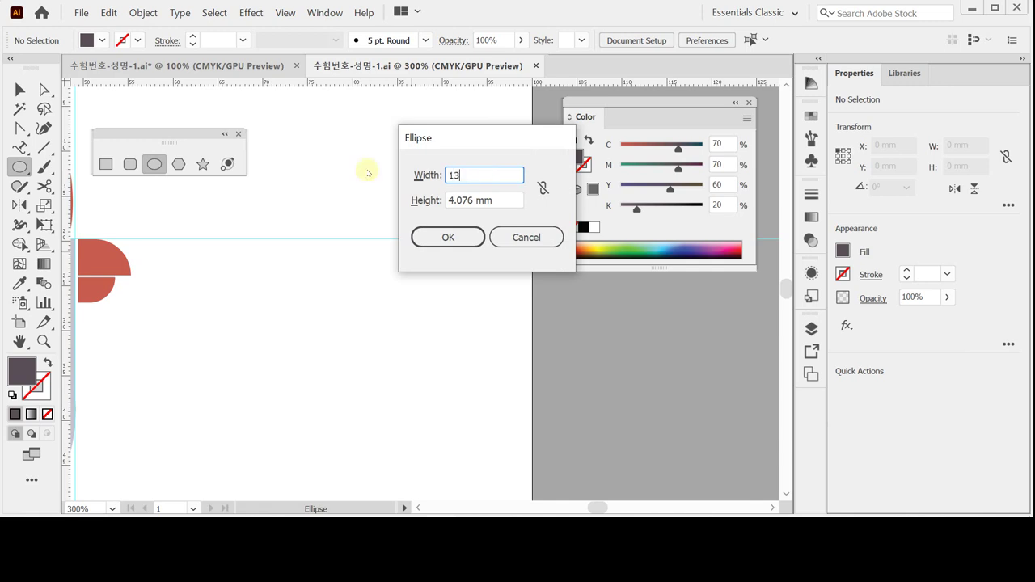
{"action": "key", "text": "Tab"}
{"action": "type", "text": "13"}
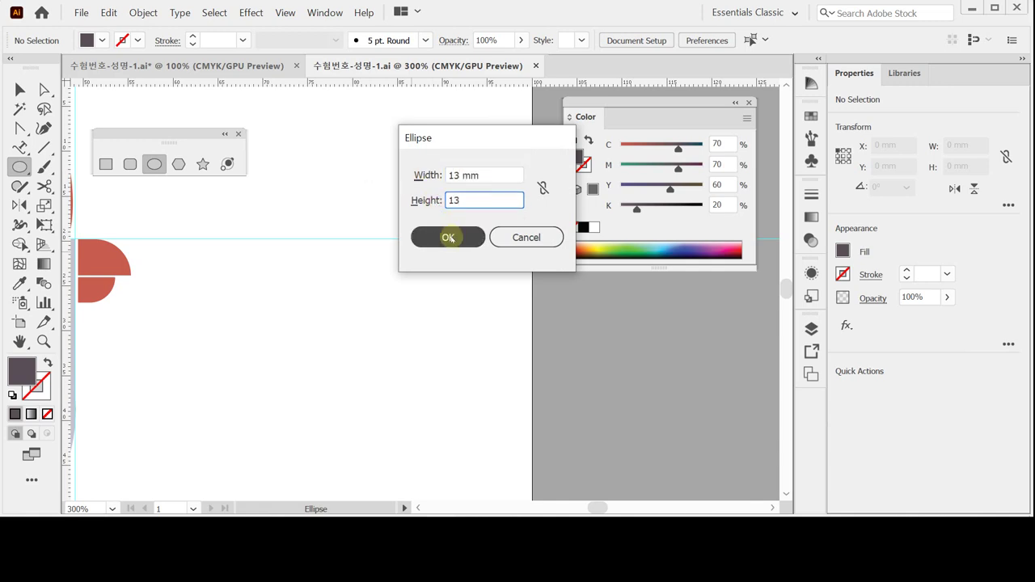
{"action": "left_click", "coordinate": [449, 238]}
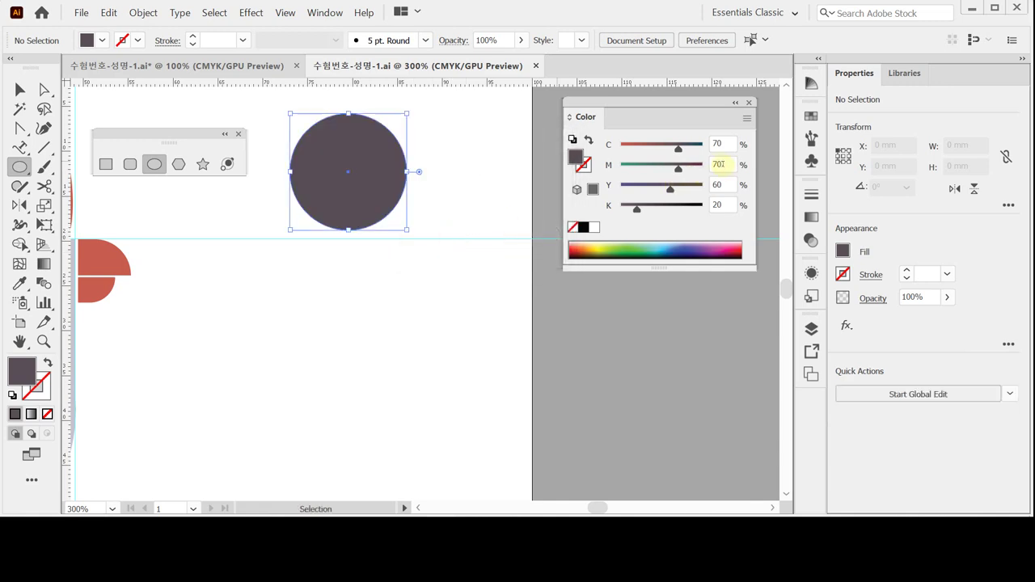
Step: Fill the circle with yellow-orange C0 M30 Y80 K0
{"action": "left_click", "coordinate": [677, 242]}
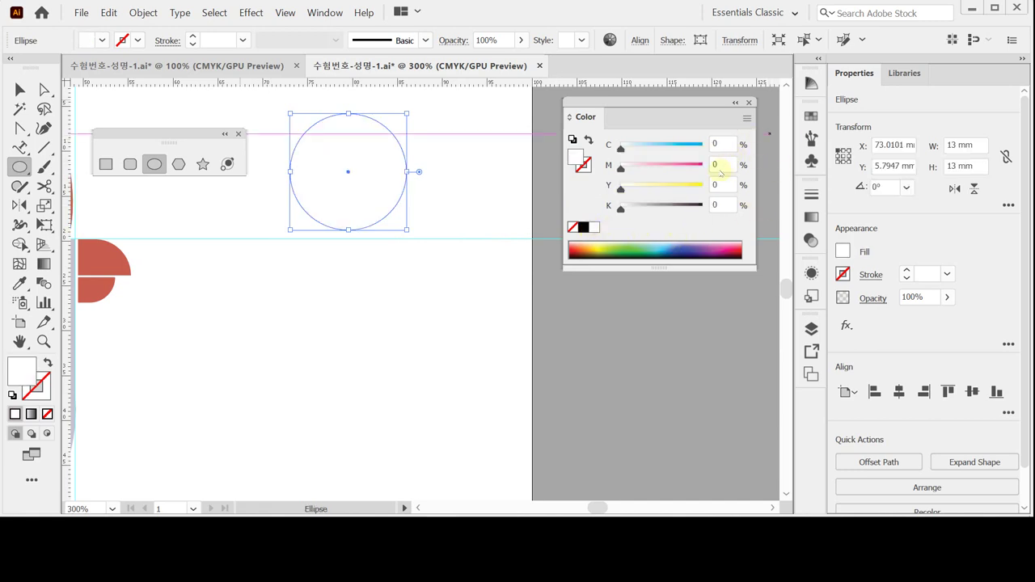
{"action": "left_click", "coordinate": [723, 165]}
{"action": "type", "text": "30"}
{"action": "key", "text": "Tab"}
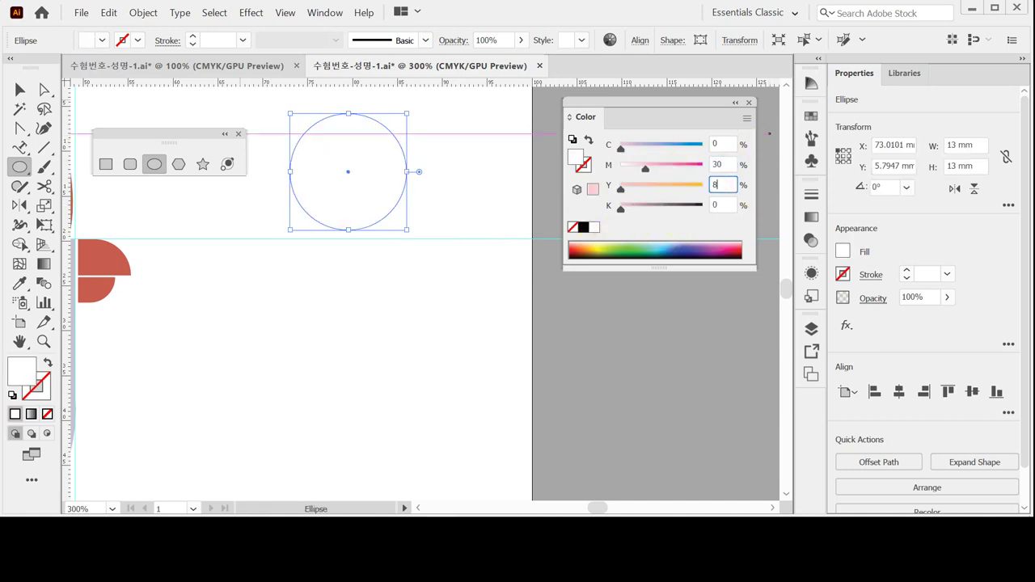
{"action": "type", "text": "800"}
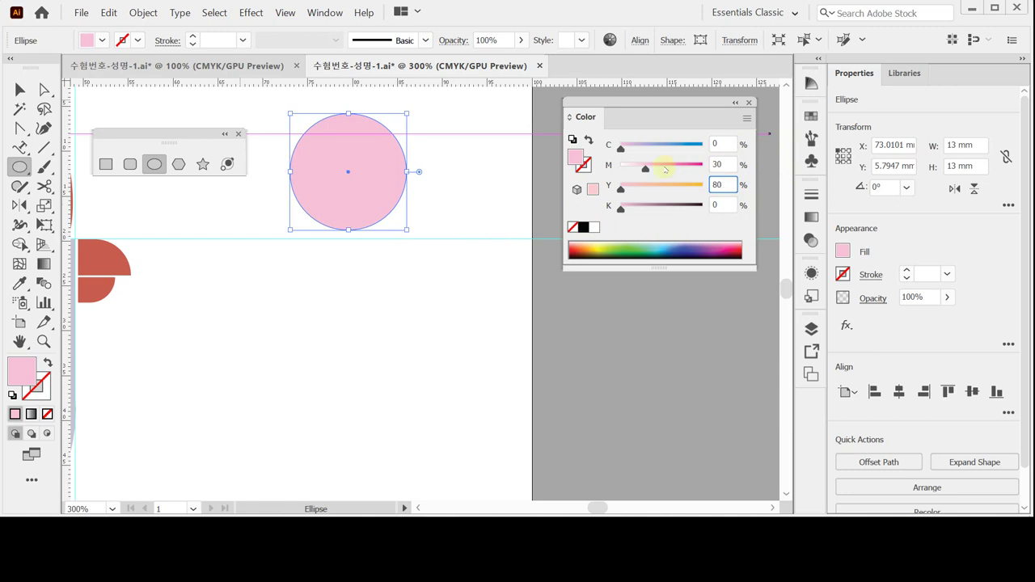
{"action": "key", "text": "Return"}
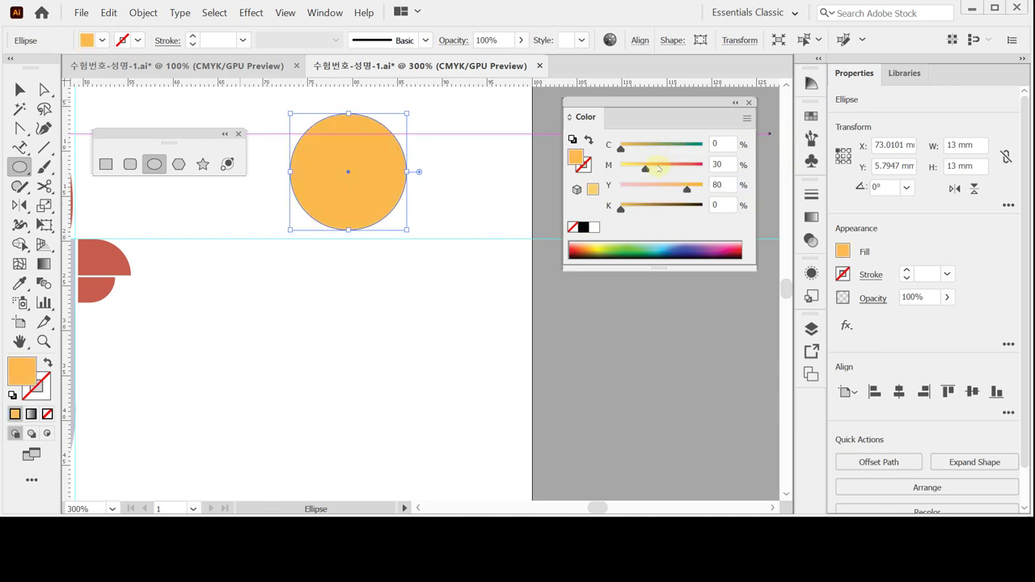
Step: Move the circle slightly left and down, and draw a narrow rectangle about 2.8 × 5.7 mm above it
{"action": "left_click_drag", "start_coordinate": [393, 186], "coordinate": [380, 209]}
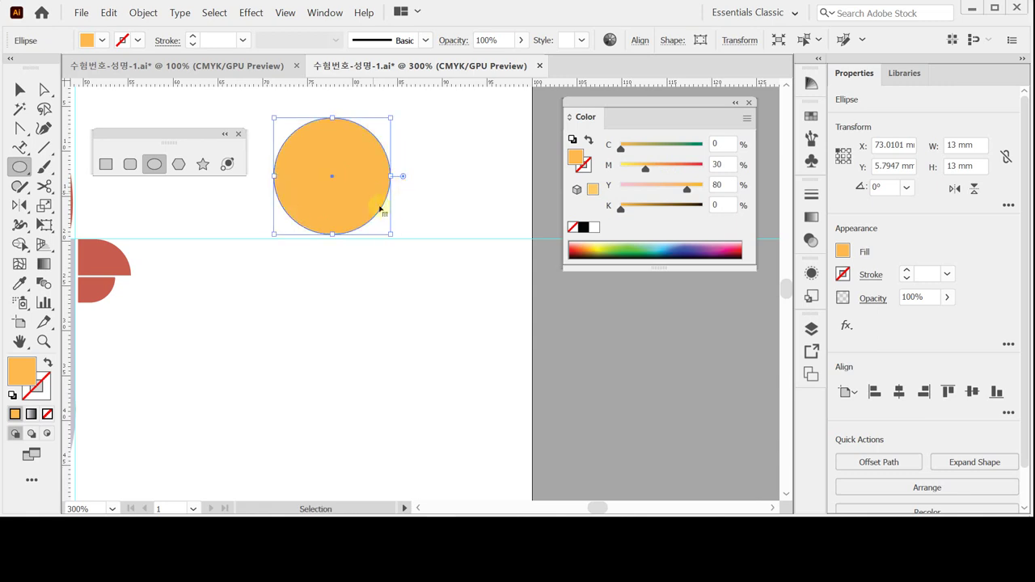
{"action": "key", "text": "ctrl+plus"}
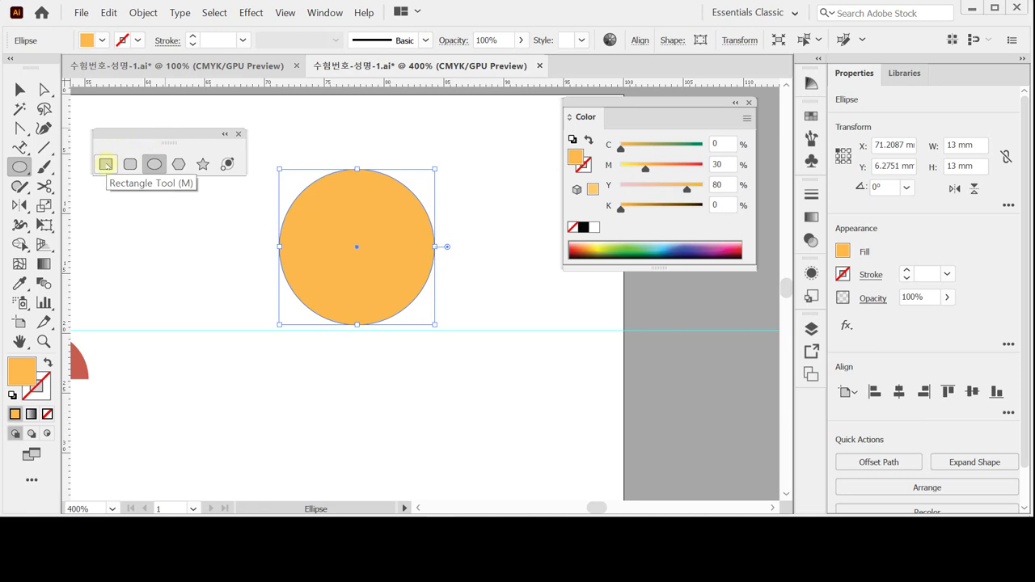
{"action": "left_click", "coordinate": [106, 165]}
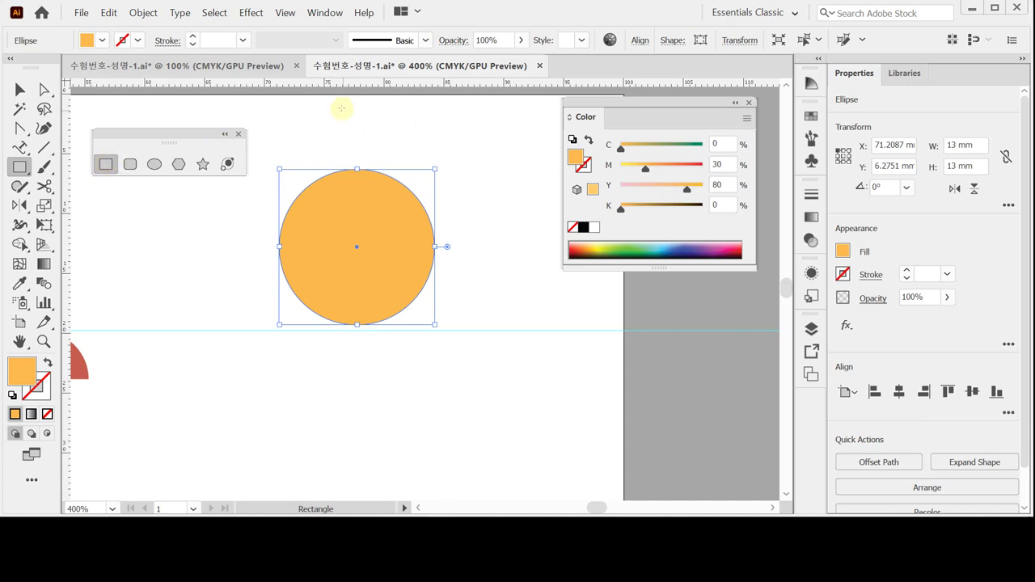
{"action": "left_click_drag", "start_coordinate": [375, 157], "coordinate": [374, 196]}
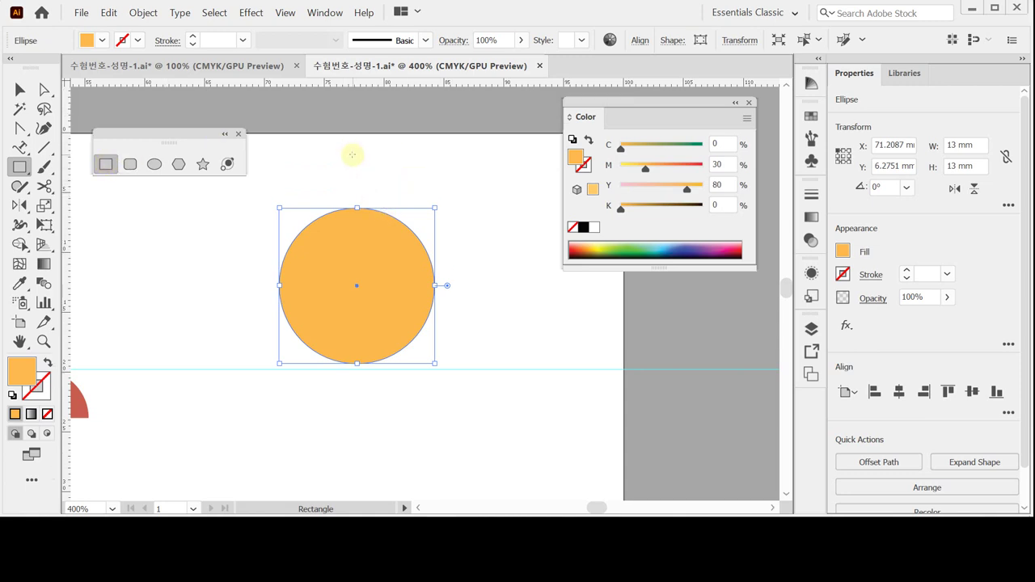
{"action": "left_click_drag", "start_coordinate": [369, 273], "coordinate": [370, 276]}
{"action": "left_click_drag", "start_coordinate": [347, 133], "coordinate": [381, 201]}
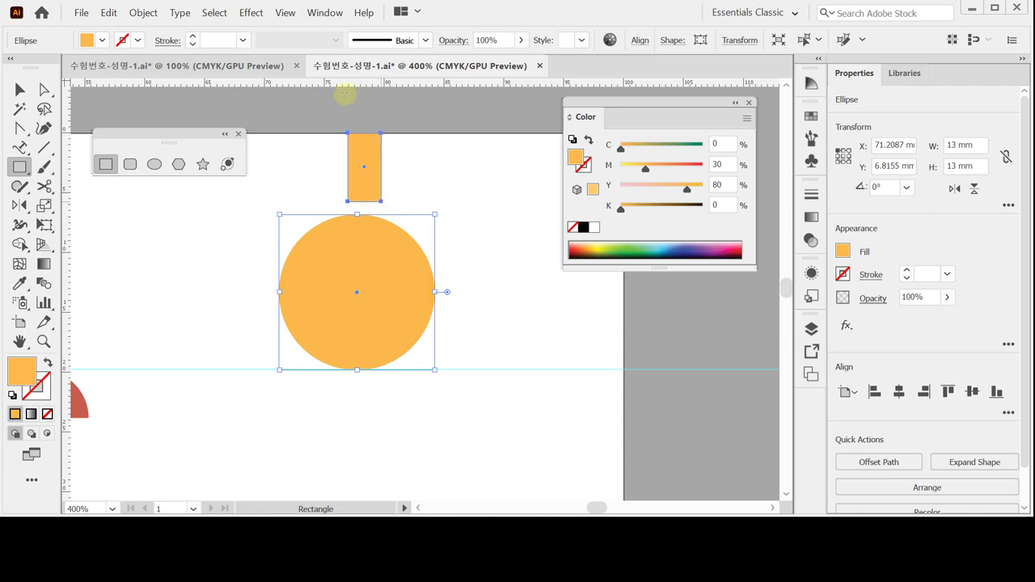
Step: Align the rectangle and the circle on their horizontal centres
{"action": "left_click", "coordinate": [20, 90]}
{"action": "left_click_drag", "start_coordinate": [309, 129], "coordinate": [453, 291]}
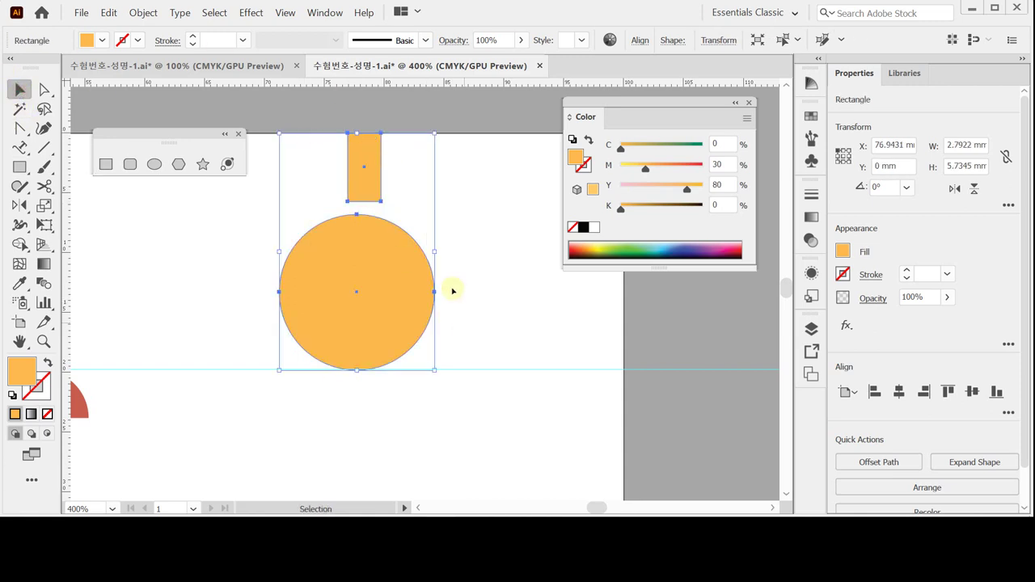
{"action": "left_click", "coordinate": [899, 393]}
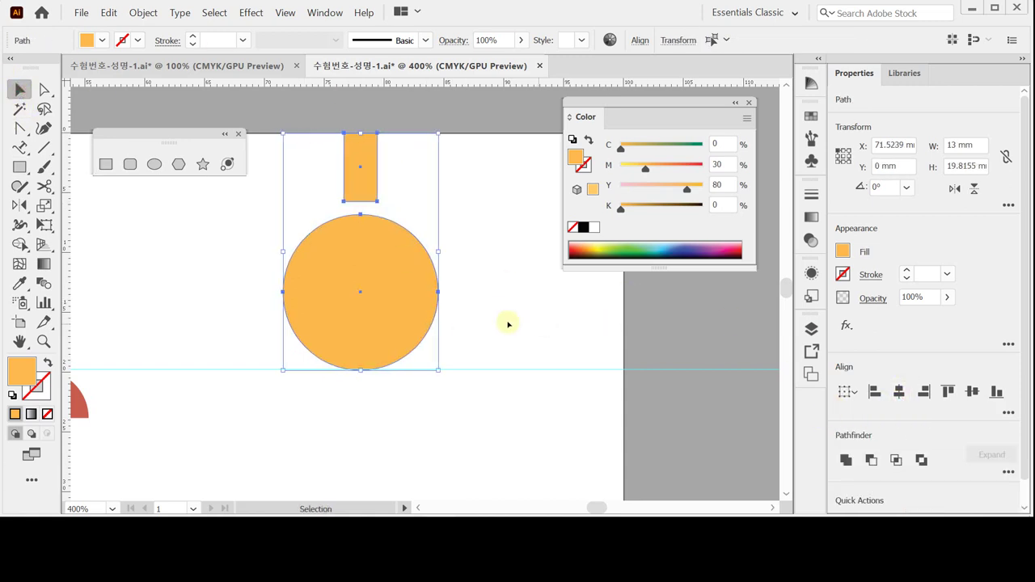
Step: Nudge the rectangle down to about Y 0.7 mm, leaving a small gap above the circle
{"action": "left_click", "coordinate": [353, 176]}
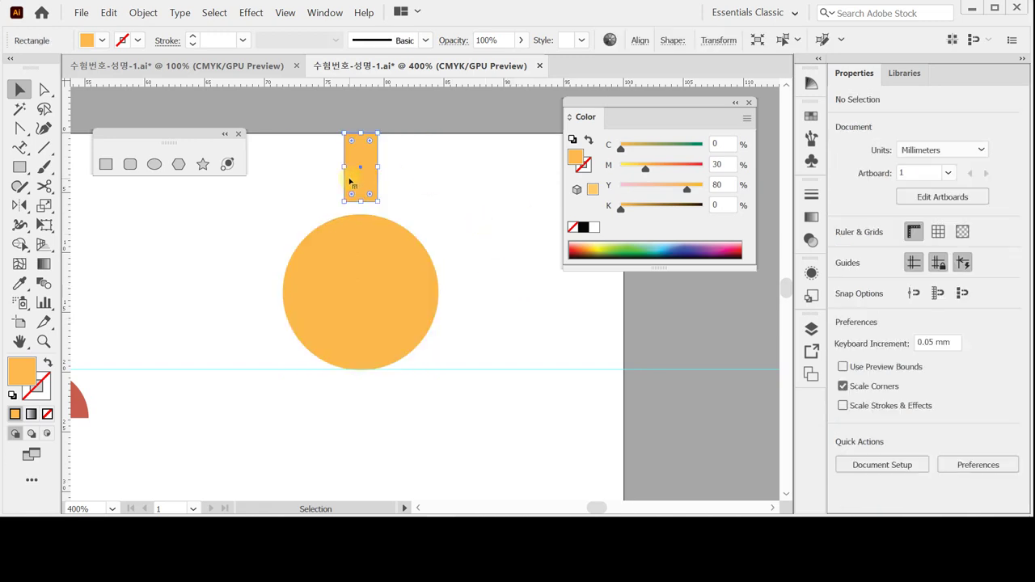
{"action": "key", "text": "Down"}
{"action": "key", "text": "Down"}
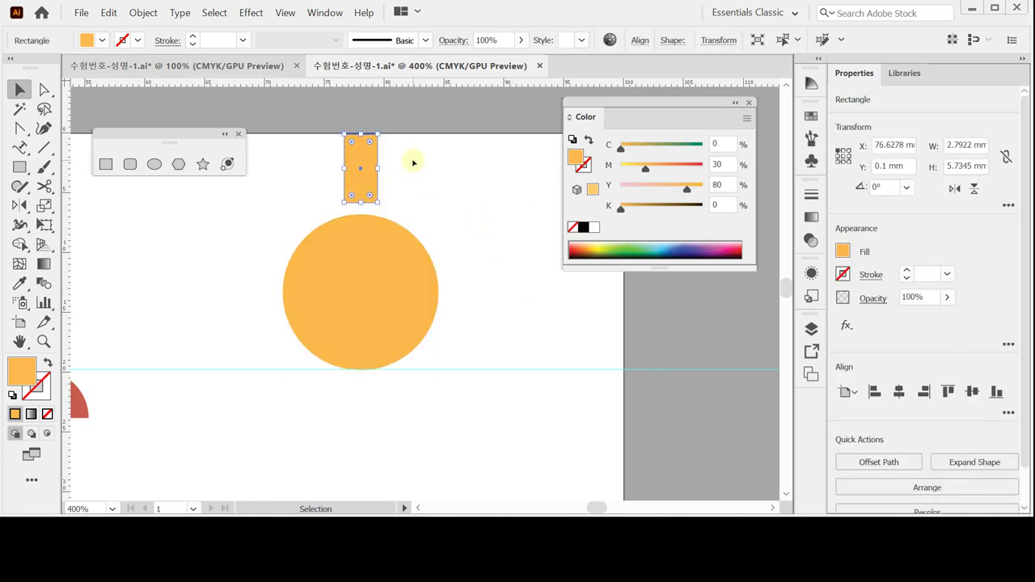
{"action": "key", "text": "Down"}
{"action": "key", "text": "Down"}
{"action": "key", "text": "Down"}
{"action": "key", "text": "Down"}
{"action": "key", "text": "Down"}
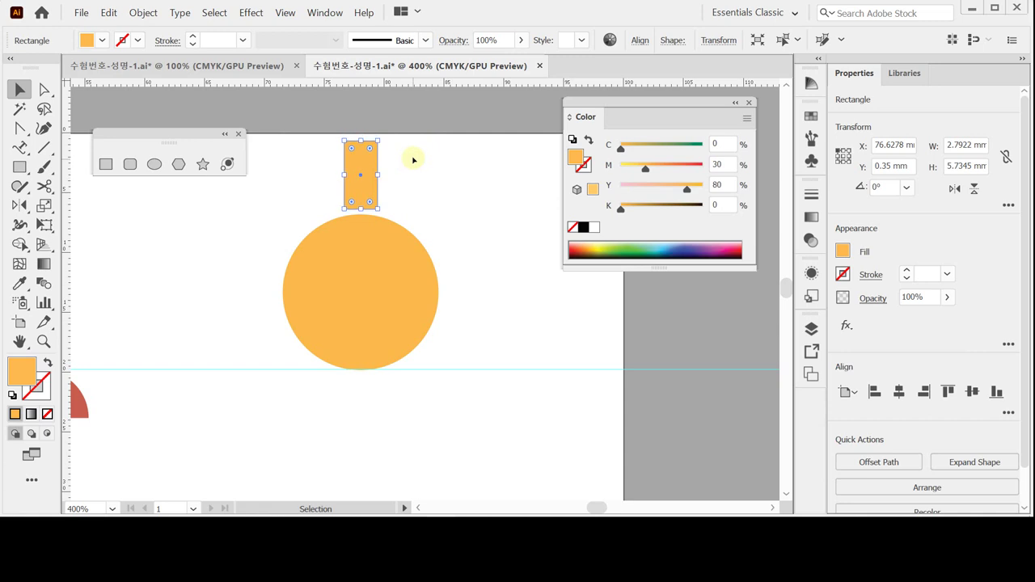
{"action": "key", "text": "Down"}
{"action": "key", "text": "Down"}
{"action": "key", "text": "Down"}
{"action": "key", "text": "Down"}
{"action": "key", "text": "Down"}
{"action": "key", "text": "Down"}
{"action": "key", "text": "Down"}
{"action": "key", "text": "Down"}
{"action": "key", "text": "Down"}
{"action": "key", "text": "Down"}
{"action": "key", "text": "Down"}
{"action": "key", "text": "Down"}
{"action": "key", "text": "Down"}
{"action": "key", "text": "Down"}
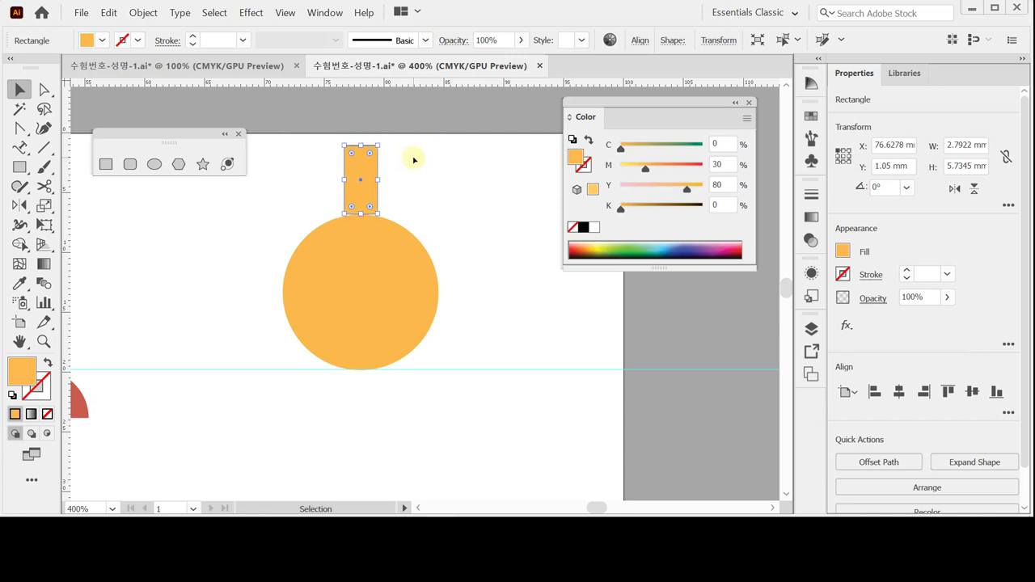
{"action": "key", "text": "Up"}
{"action": "key", "text": "Up"}
{"action": "key", "text": "Up"}
{"action": "key", "text": "Up"}
{"action": "key", "text": "Up"}
{"action": "key", "text": "Up"}
{"action": "key", "text": "Up"}
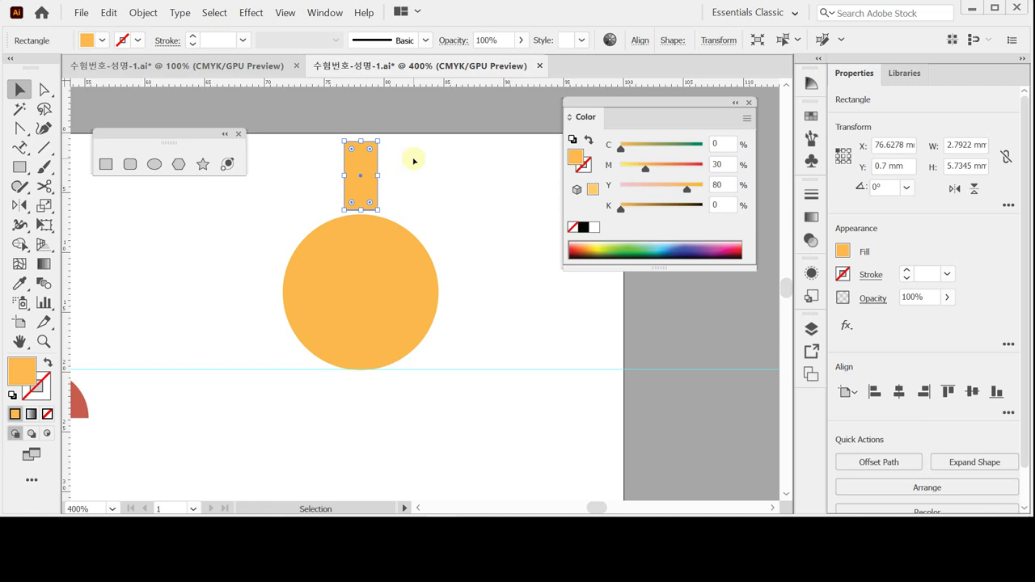
{"action": "left_click", "coordinate": [351, 257], "text": "shift"}
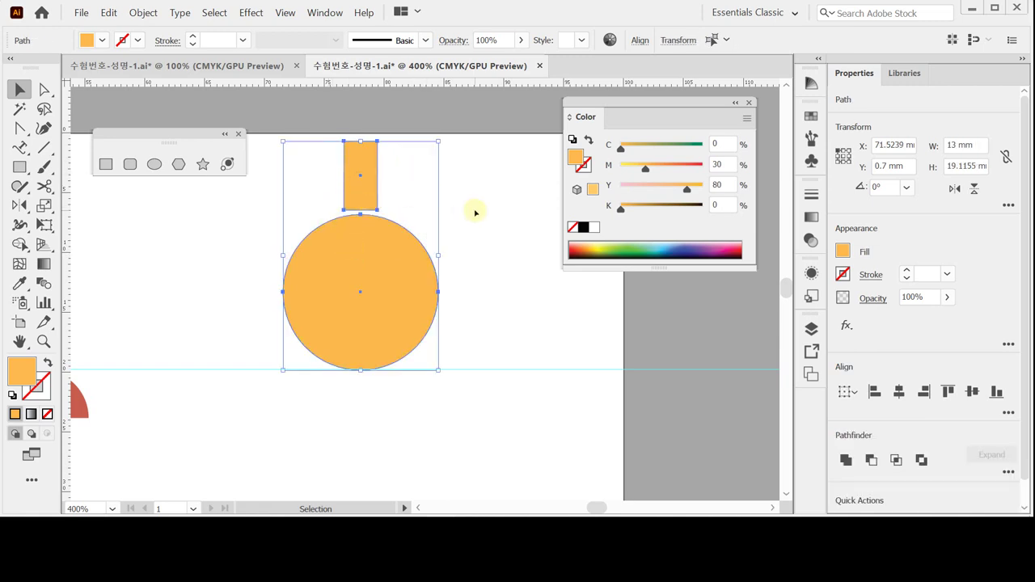
{"action": "left_click", "coordinate": [437, 209]}
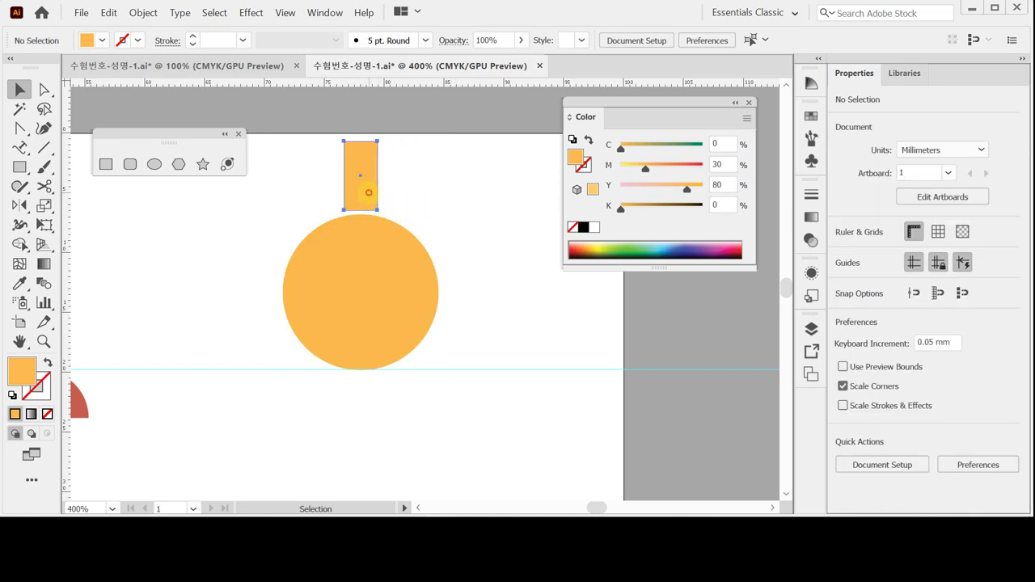
Step: Delete the rectangle's upper-right anchor point to make a right-angled triangle, and select the triangle
{"action": "left_click", "coordinate": [369, 196]}
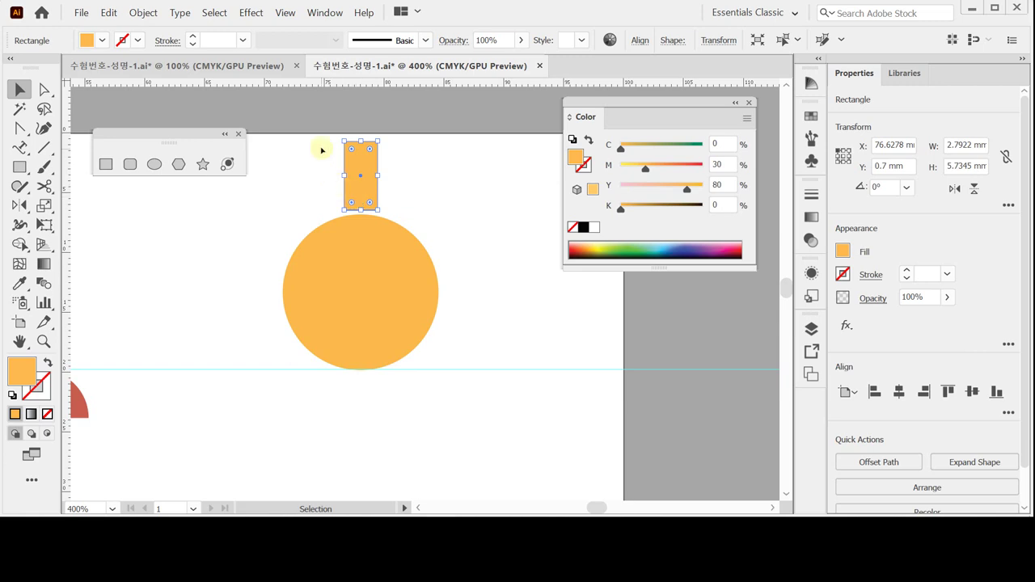
{"action": "key", "text": "shift+w"}
{"action": "left_click", "coordinate": [19, 128]}
{"action": "left_click", "coordinate": [20, 127]}
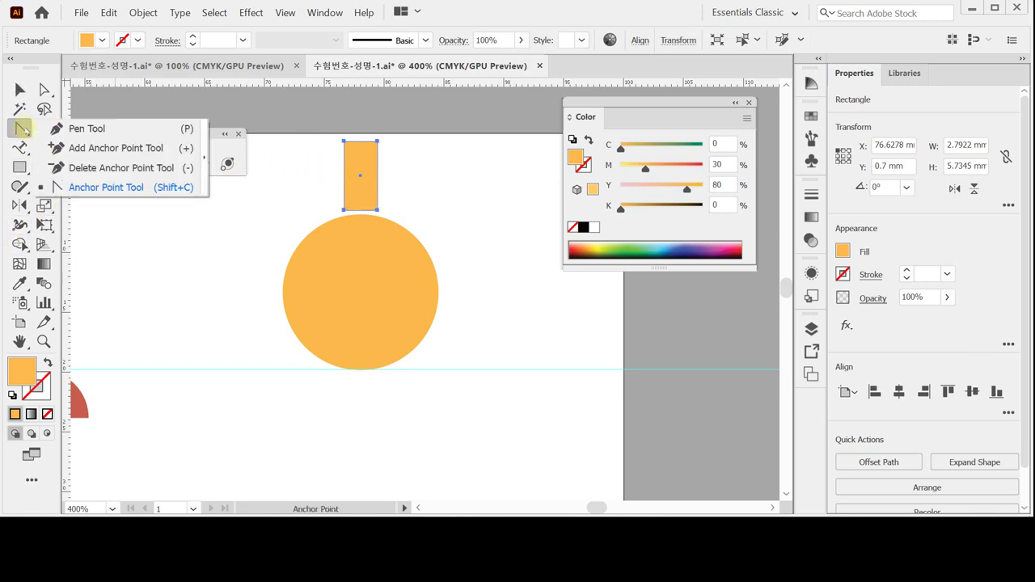
{"action": "left_click", "coordinate": [99, 167]}
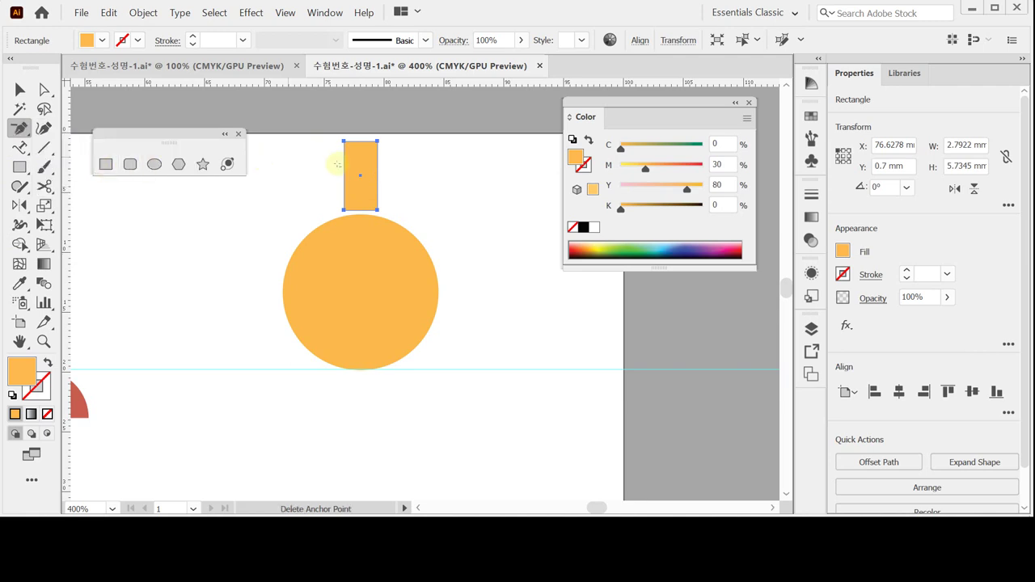
{"action": "left_click", "coordinate": [377, 143]}
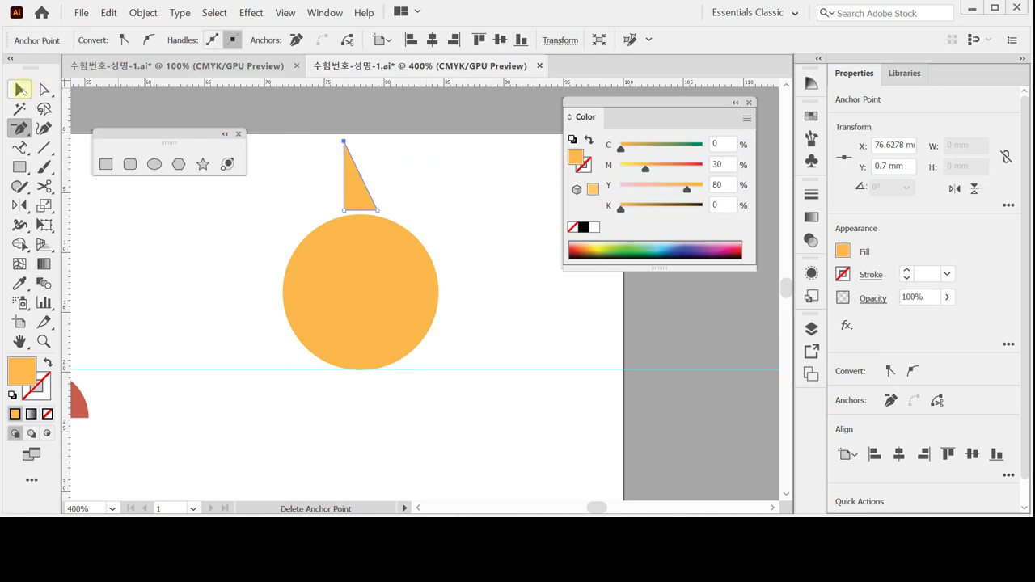
{"action": "left_click", "coordinate": [20, 89]}
{"action": "left_click", "coordinate": [354, 194]}
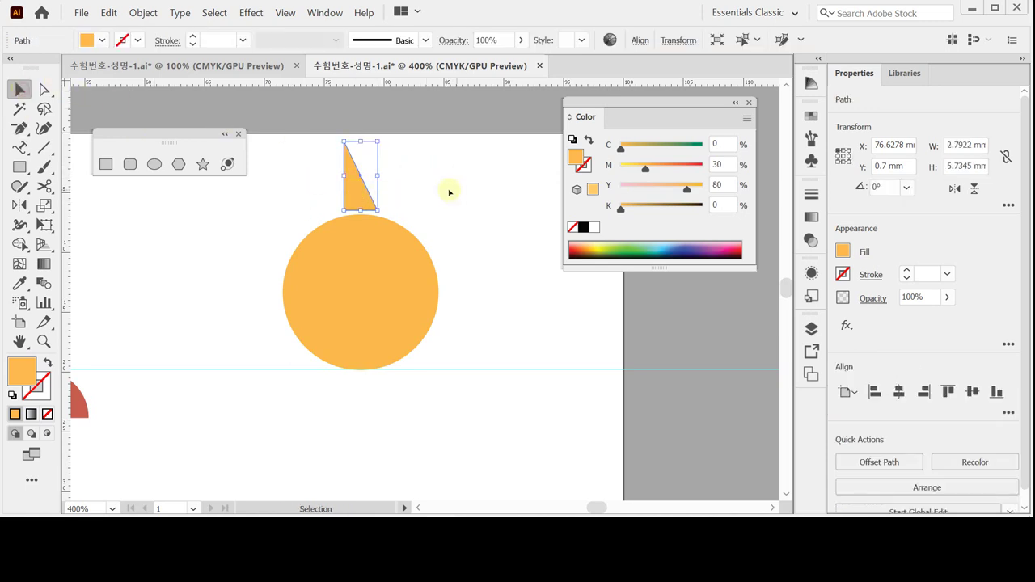
Step: Rotate a copy of the triangle by 30° about the circle's centre, using the outline view to locate that centre
{"action": "left_click", "coordinate": [370, 190]}
{"action": "left_click", "coordinate": [364, 192]}
{"action": "left_click_drag", "start_coordinate": [20, 205], "coordinate": [73, 206]}
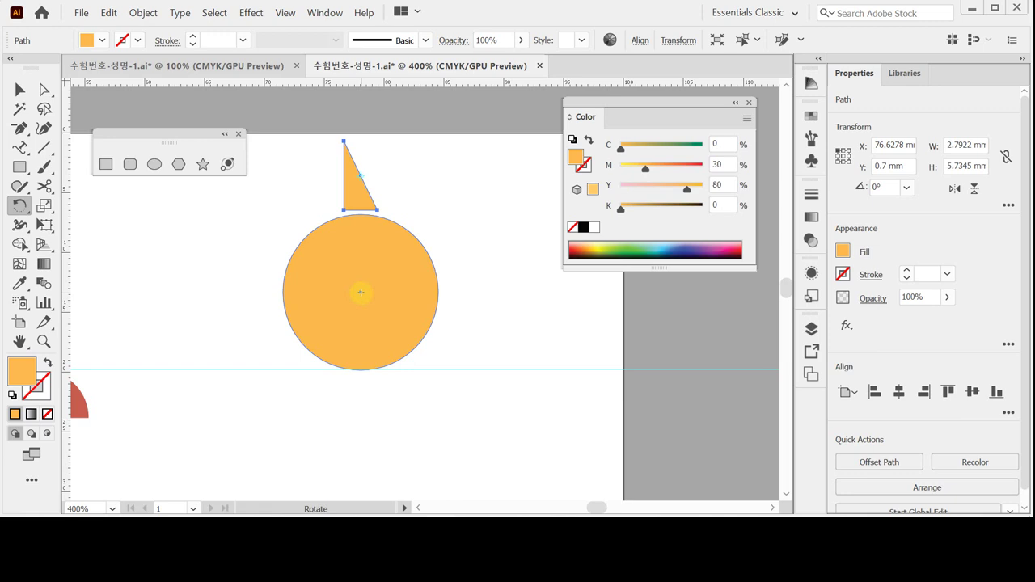
{"action": "key", "text": "ctrl"}
{"action": "key", "text": "ctrl+y"}
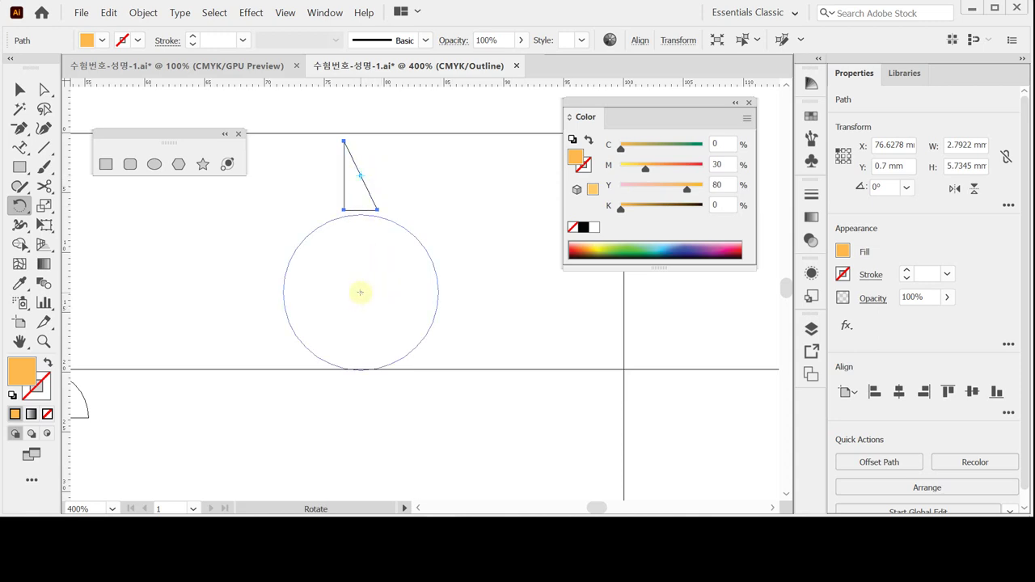
{"action": "left_click", "coordinate": [360, 292], "text": "alt"}
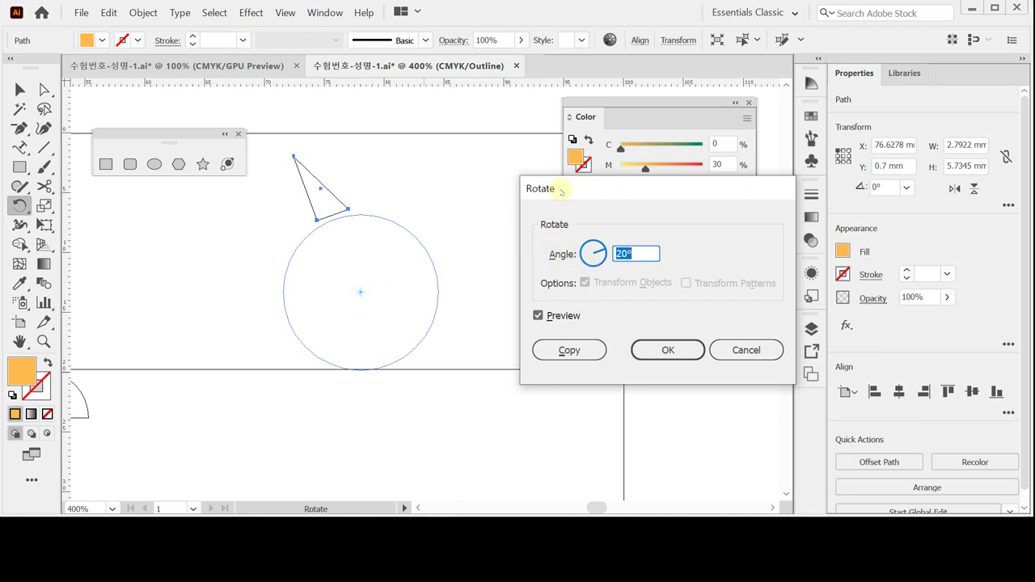
{"action": "type", "text": "30"}
{"action": "left_click", "coordinate": [569, 350]}
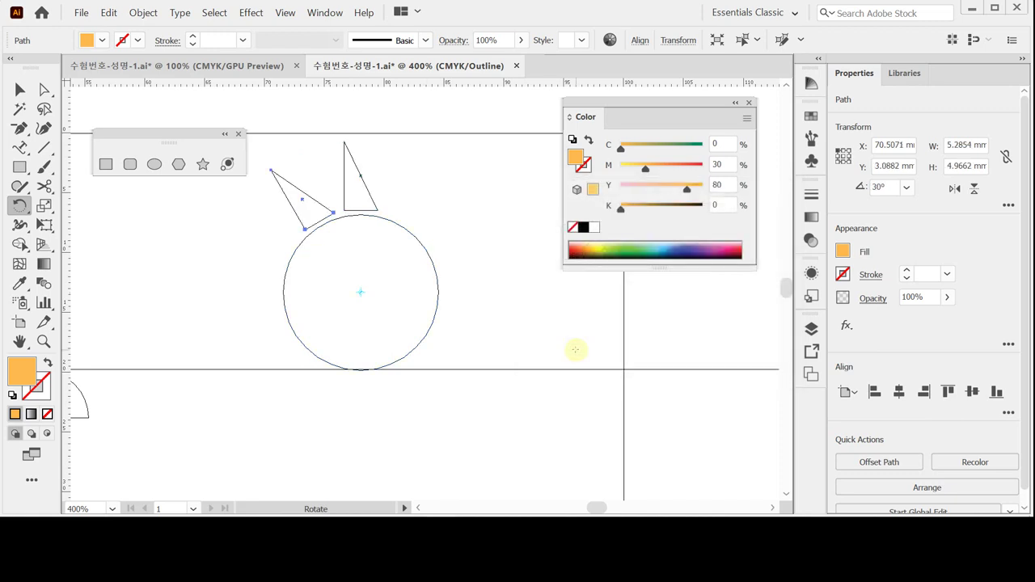
Step: Repeat the rotated copy until twelve triangular rays ring the circle, restore the colour preview, and deselect everything
{"action": "key", "text": "ctrl+d"}
{"action": "key", "text": "ctrl+d"}
{"action": "key", "text": "ctrl+d"}
{"action": "key", "text": "ctrl+d"}
{"action": "key", "text": "ctrl+d"}
{"action": "key", "text": "ctrl+d"}
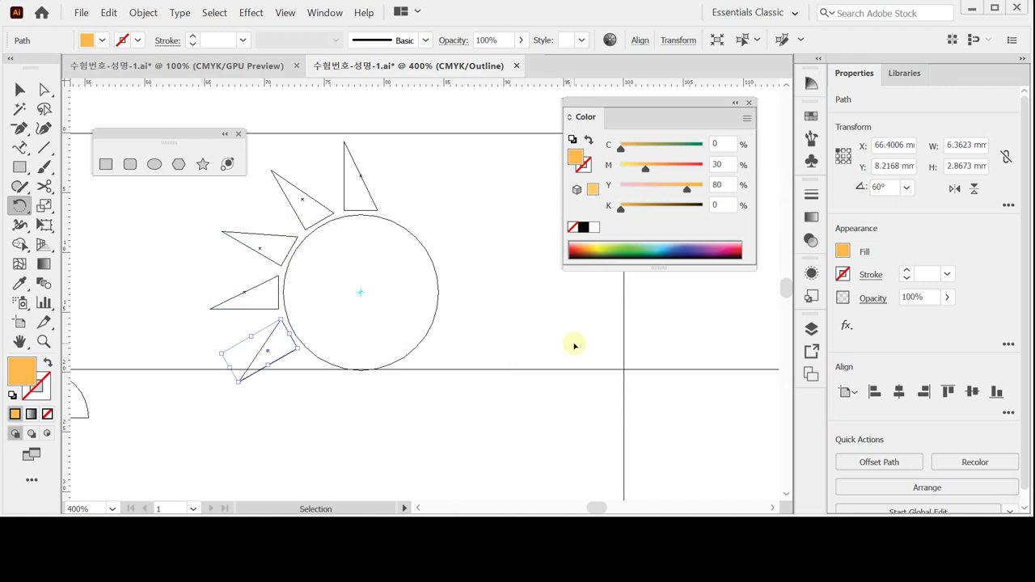
{"action": "key", "text": "ctrl+d"}
{"action": "key", "text": "ctrl+d"}
{"action": "key", "text": "ctrl+d"}
{"action": "key", "text": "ctrl+d"}
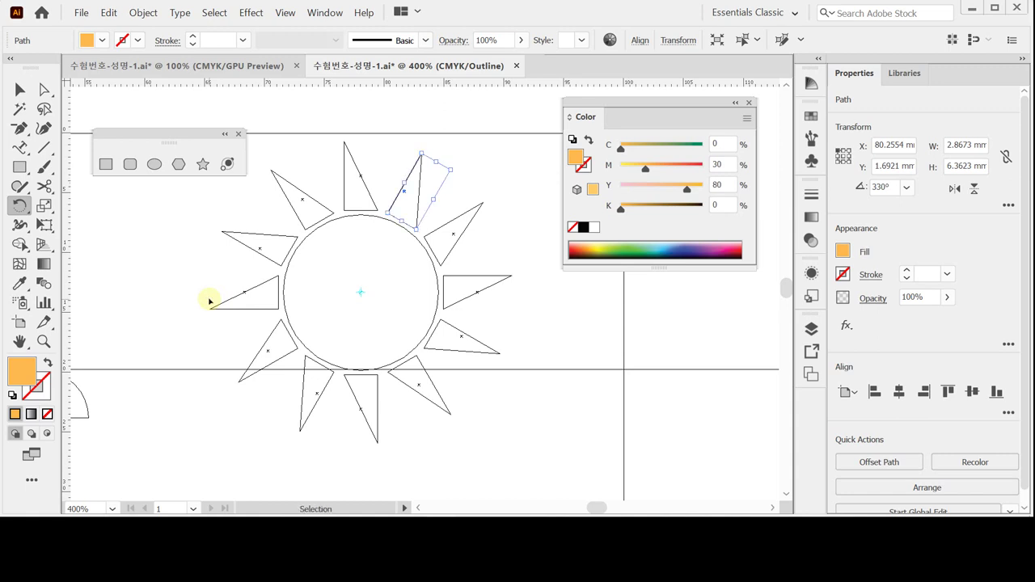
{"action": "key", "text": "ctrl+y"}
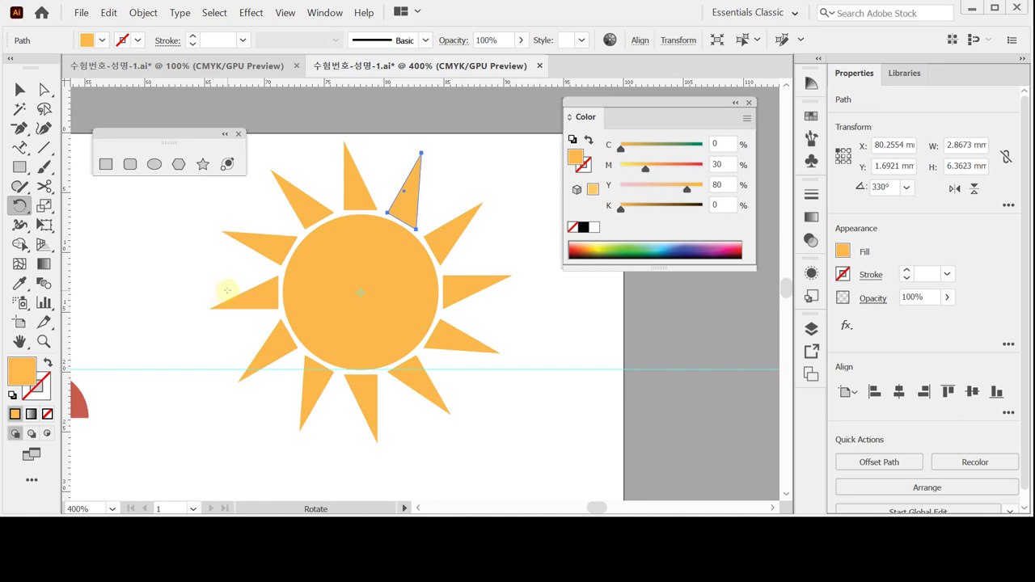
{"action": "key", "text": "ctrl+shift+a"}
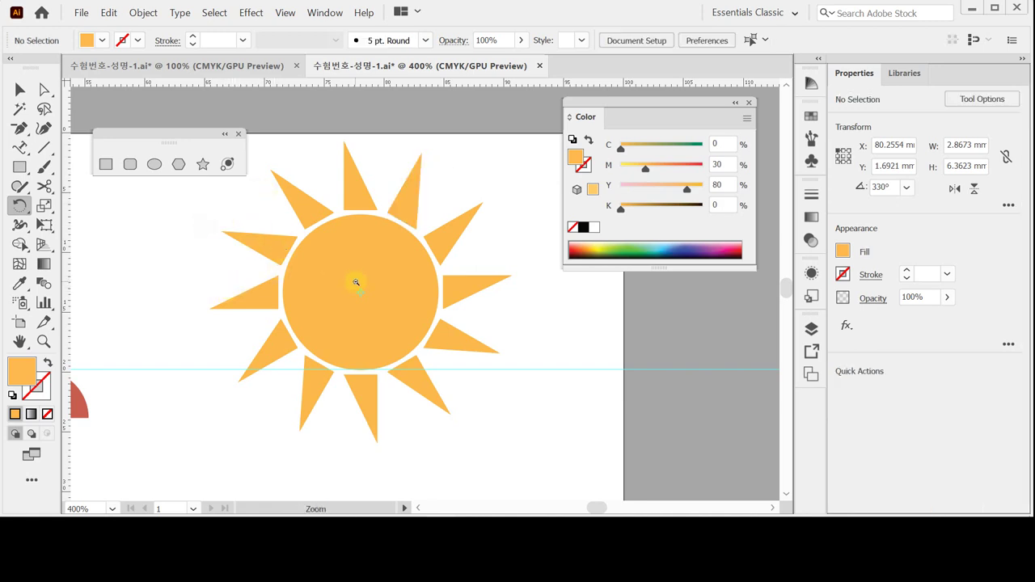
Step: Select the circle with all its rays and move the sun slightly right and down, to about X 67.5 mm, Y 4.4 mm
{"action": "key", "text": "ctrl+minus"}
{"action": "key", "text": "ctrl+minus"}
{"action": "key", "text": "ctrl+minus"}
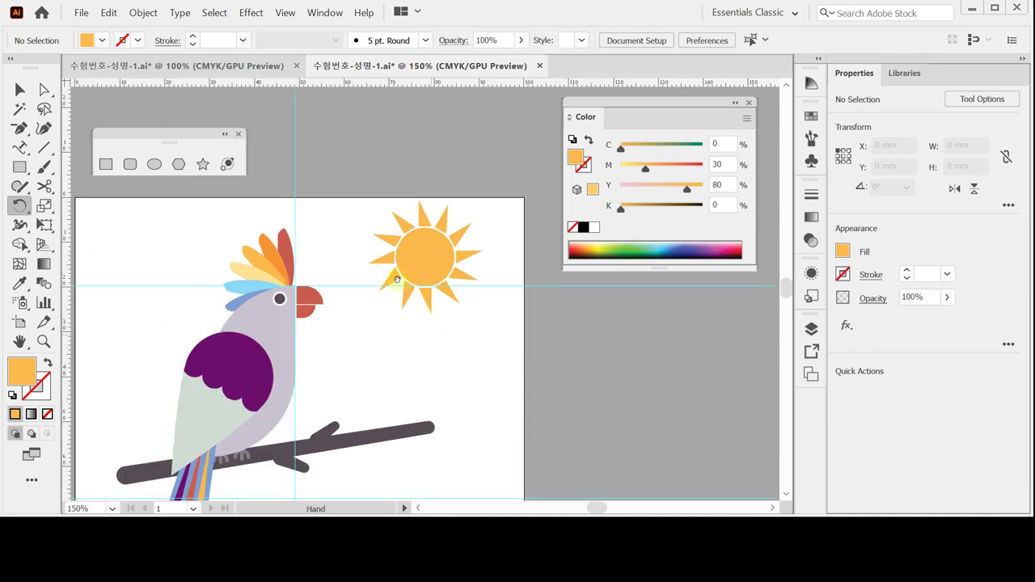
{"action": "key", "text": "ctrl+minus"}
{"action": "scroll", "coordinate": [408, 242], "scroll_direction": "down", "scroll_amount": 2}
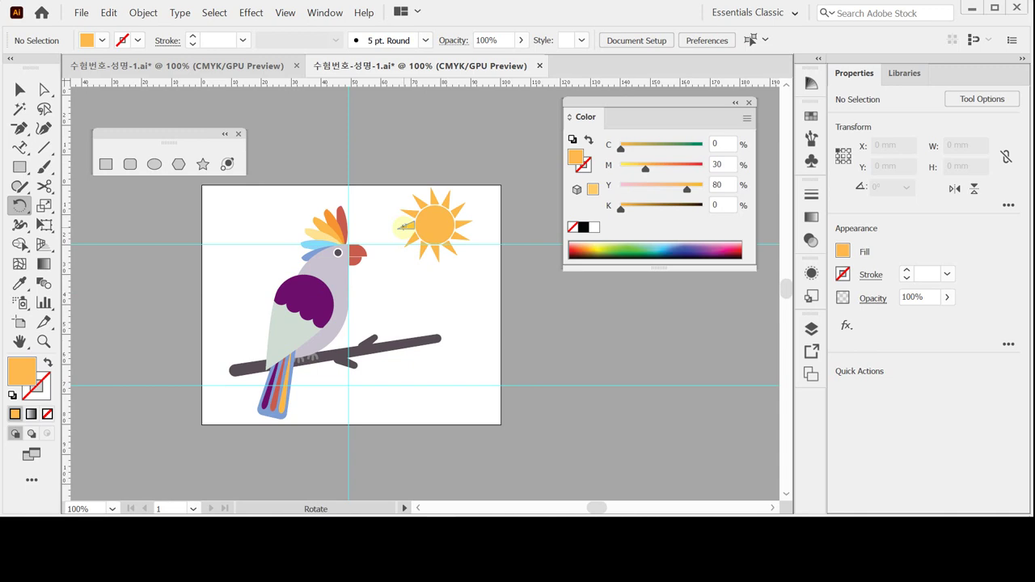
{"action": "key", "text": "v"}
{"action": "left_click", "coordinate": [404, 226]}
{"action": "key", "text": "ctrl+plus"}
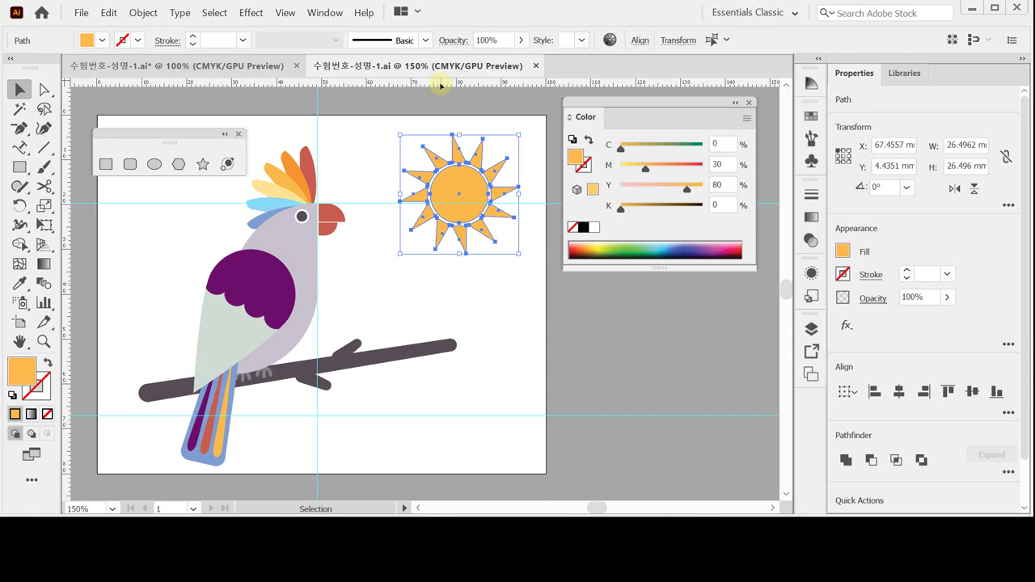
{"action": "left_click_drag", "start_coordinate": [377, 129], "coordinate": [502, 259]}
Step: Select the branch with its twigs and nudge it up to about Y 49.1 mm under the parrot's feet
{"action": "left_click", "coordinate": [381, 359]}
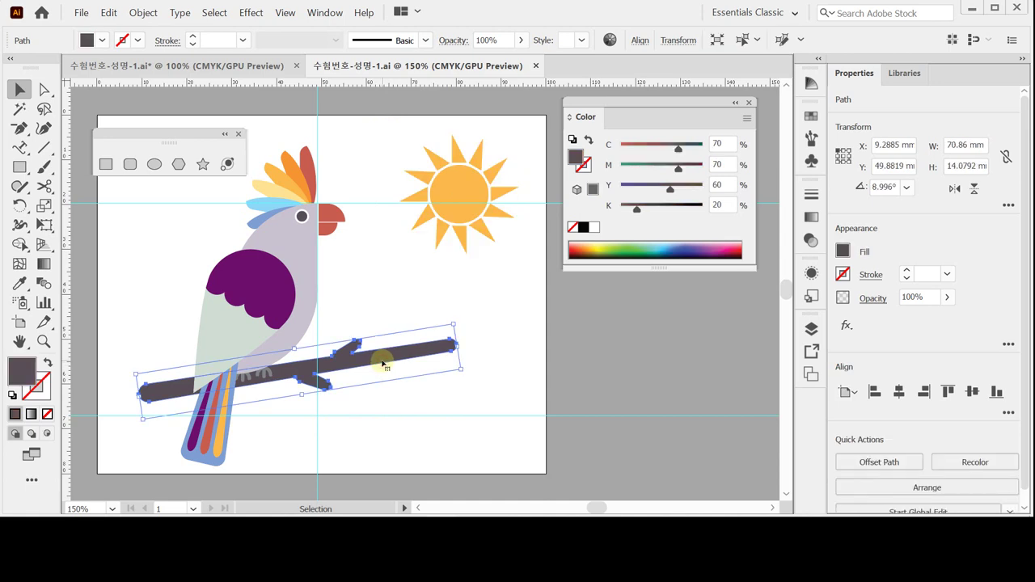
{"action": "left_click_drag", "start_coordinate": [382, 364], "coordinate": [382, 363]}
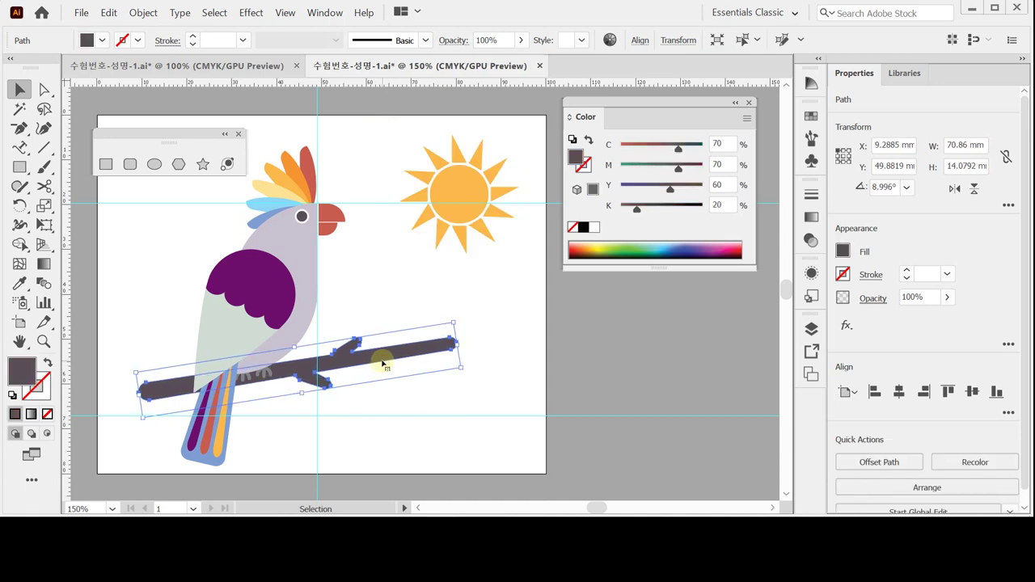
{"action": "key", "text": "Up"}
{"action": "key", "text": "Up"}
{"action": "key", "text": "Up"}
{"action": "key", "text": "Up"}
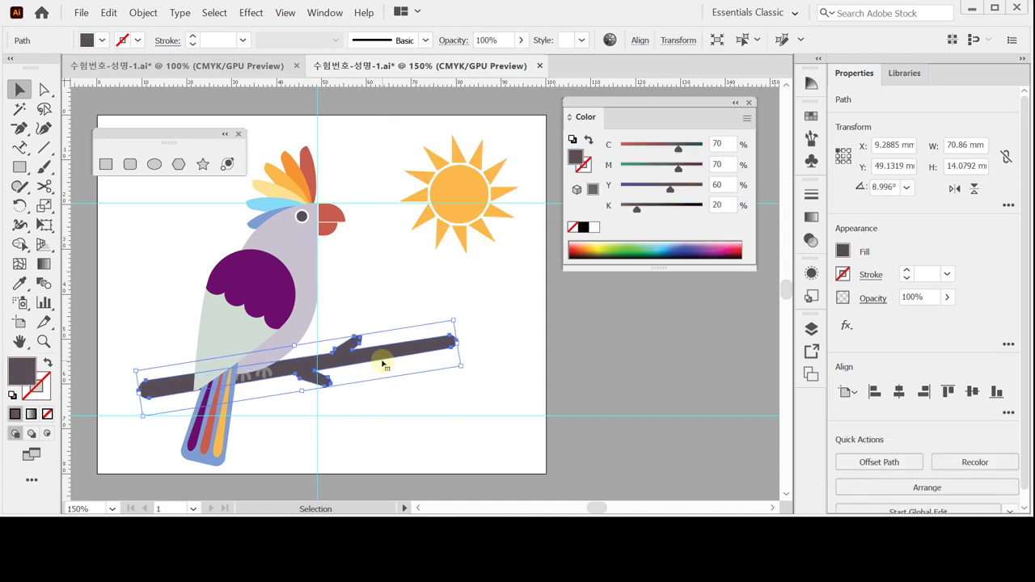
Step: Deselect the branch and hide the guides
{"action": "left_click", "coordinate": [434, 408]}
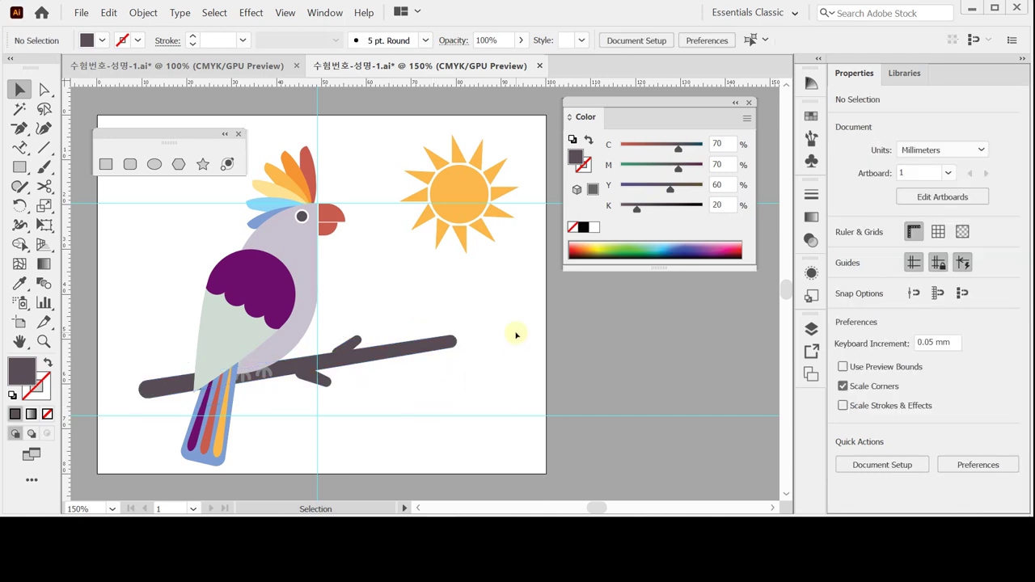
{"action": "right_click", "coordinate": [450, 290]}
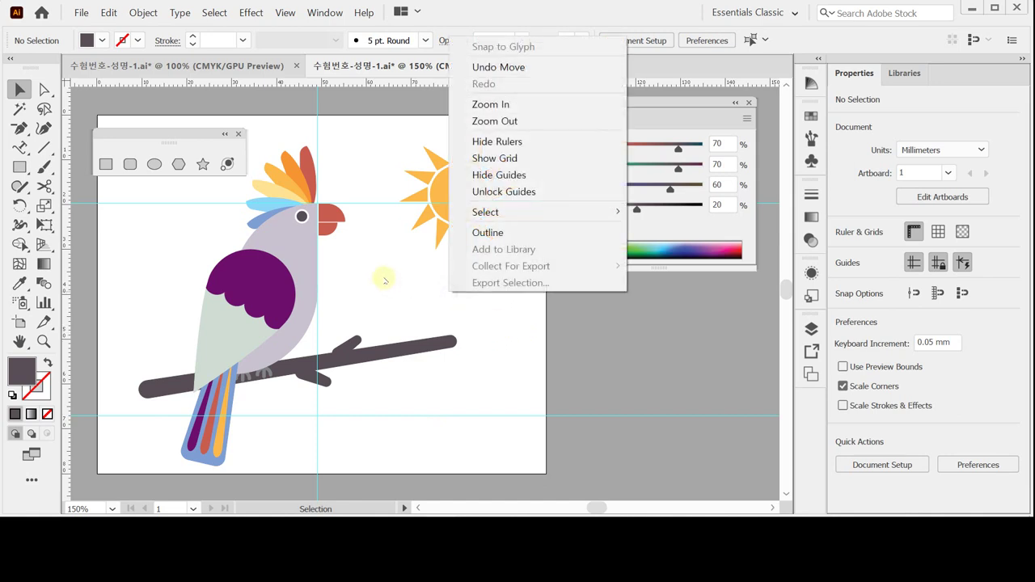
{"action": "left_click", "coordinate": [540, 176]}
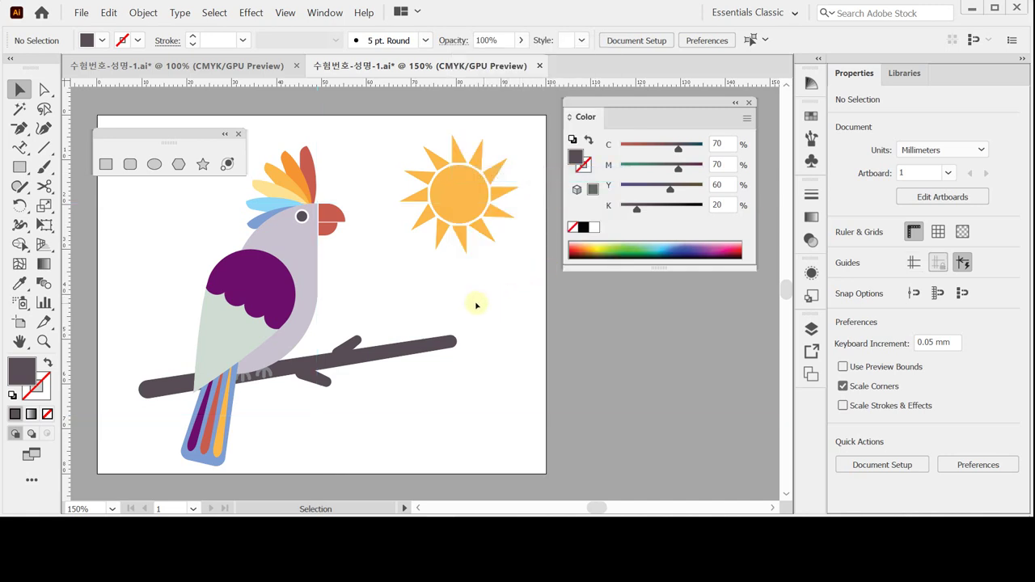
Step: Save the illustration as 수험번호-성명-1.ai in the GTQ folder, replacing the existing file, in Illustrator 2020 format
{"action": "left_click", "coordinate": [79, 13]}
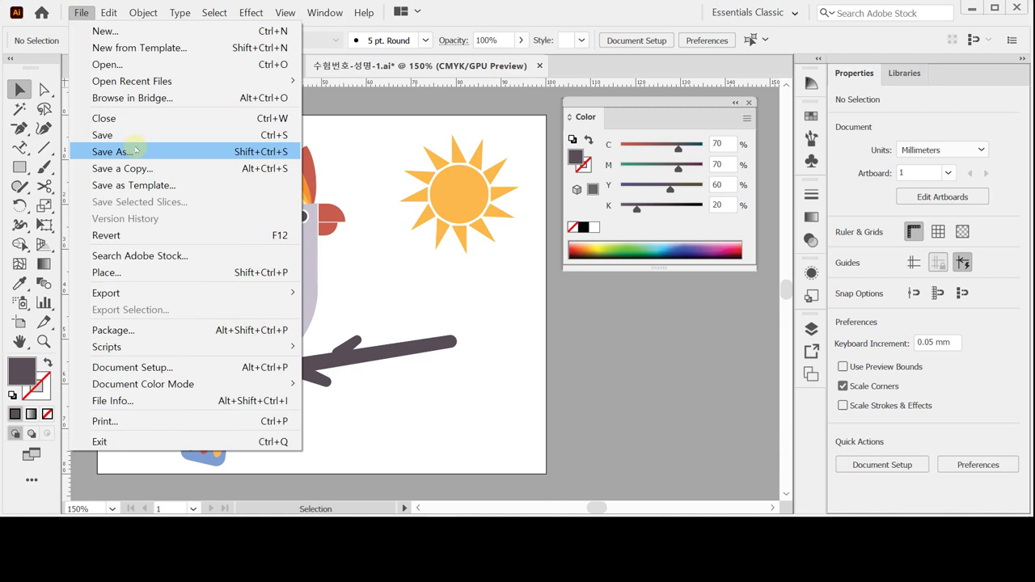
{"action": "key", "text": "Escape"}
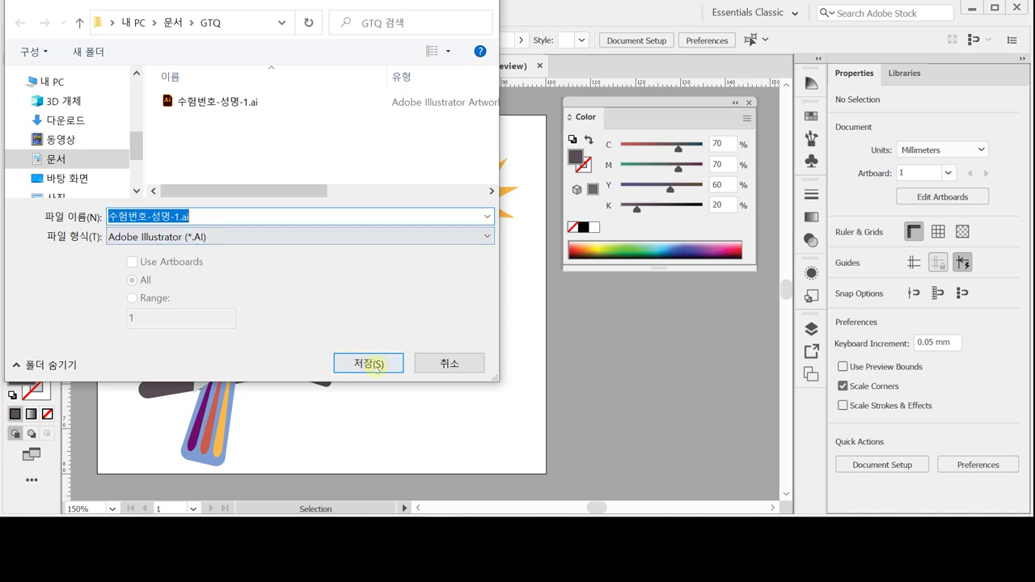
{"action": "left_click", "coordinate": [370, 364]}
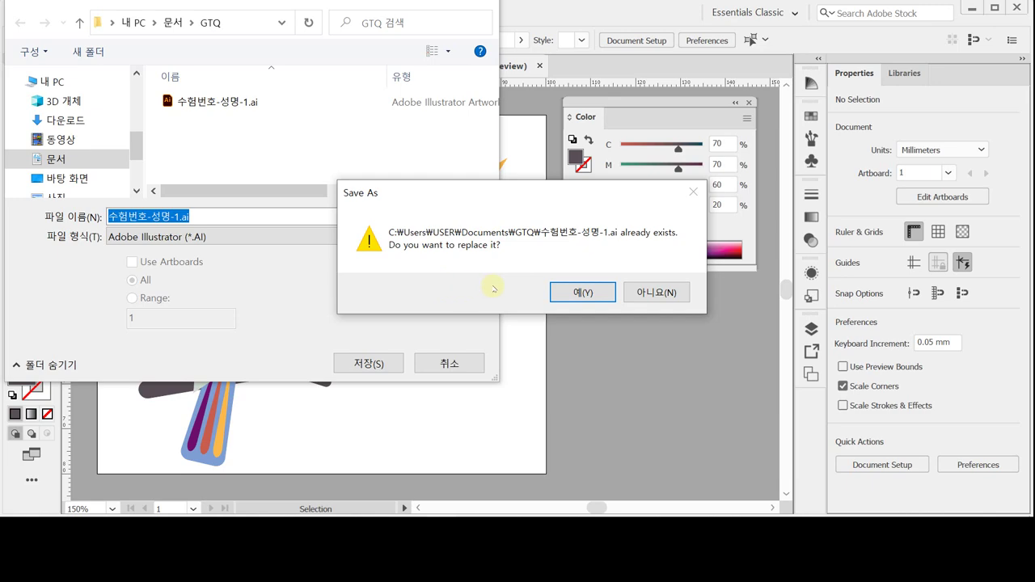
{"action": "left_click", "coordinate": [579, 294]}
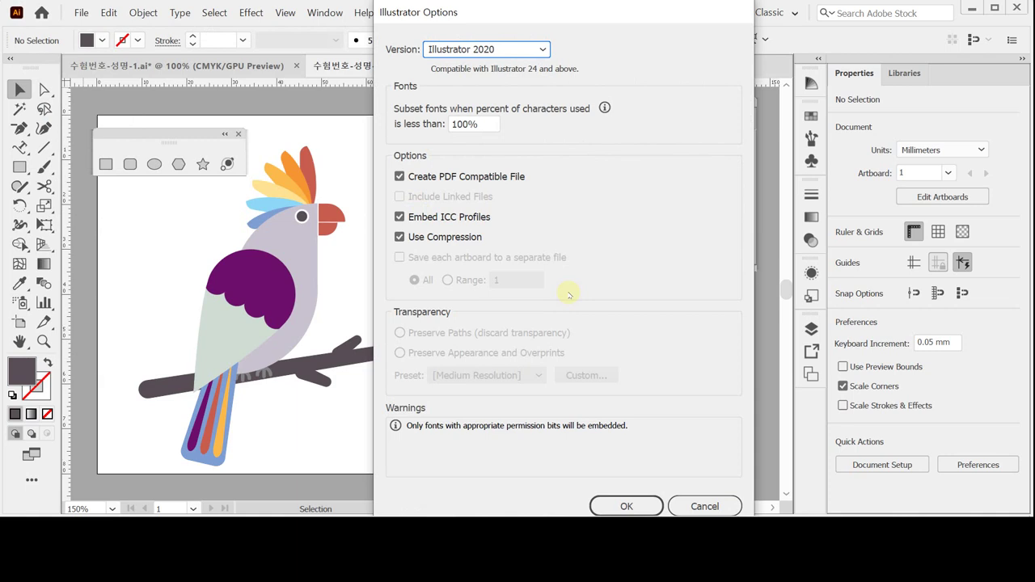
{"action": "left_click", "coordinate": [628, 506]}
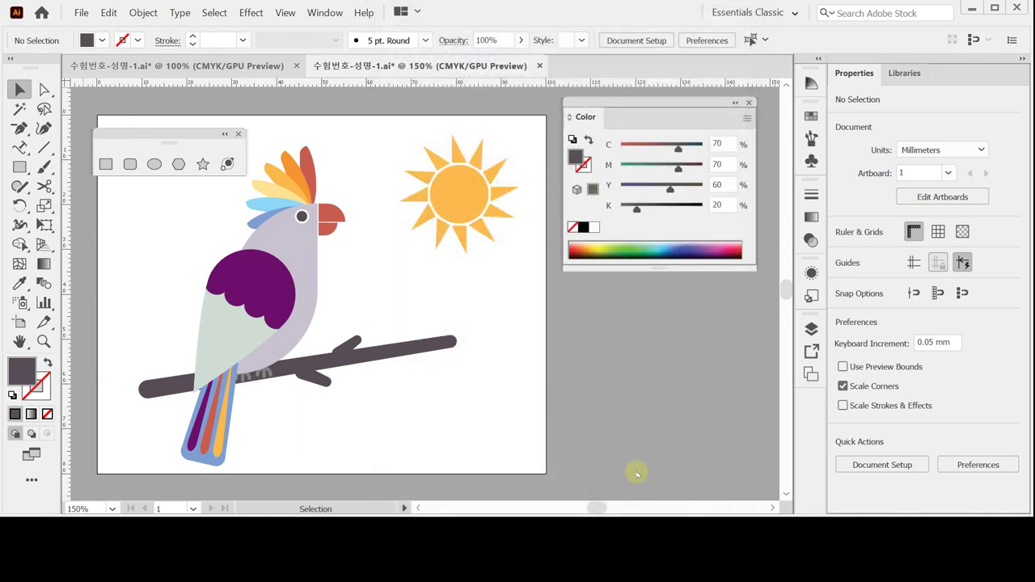